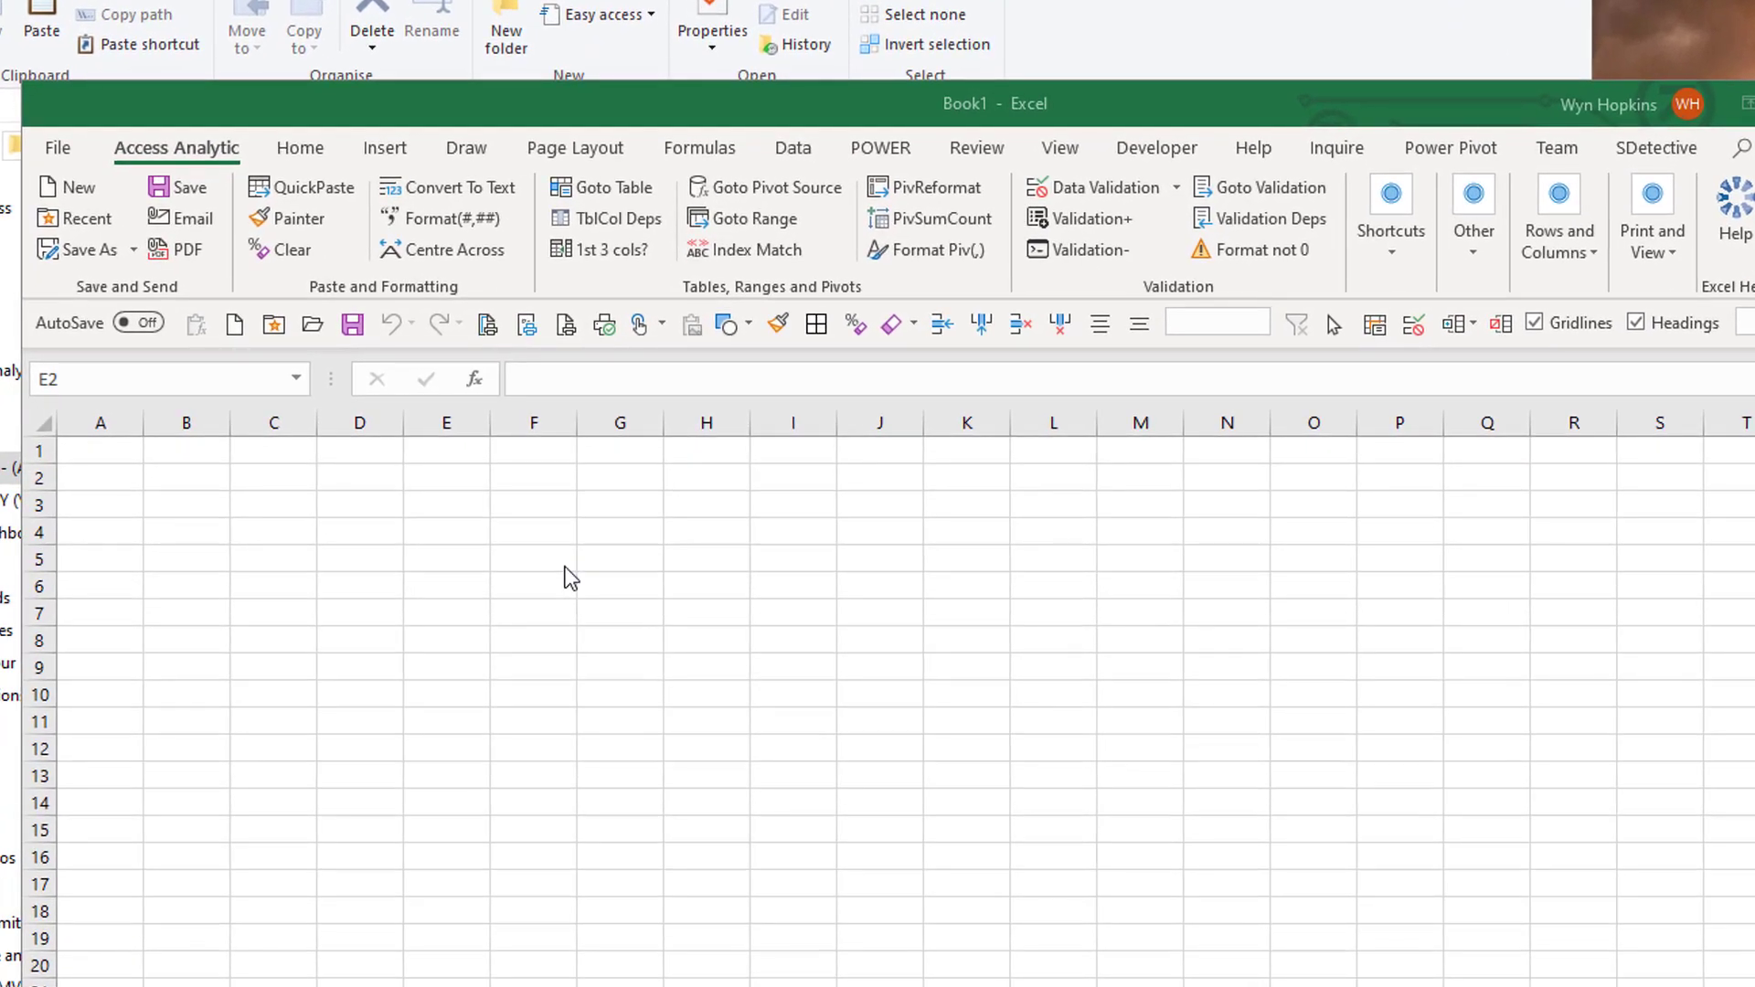
# Look over the Data > Get Data > From File options, then switch to the Jan folder window
pyautogui.click(786, 157)
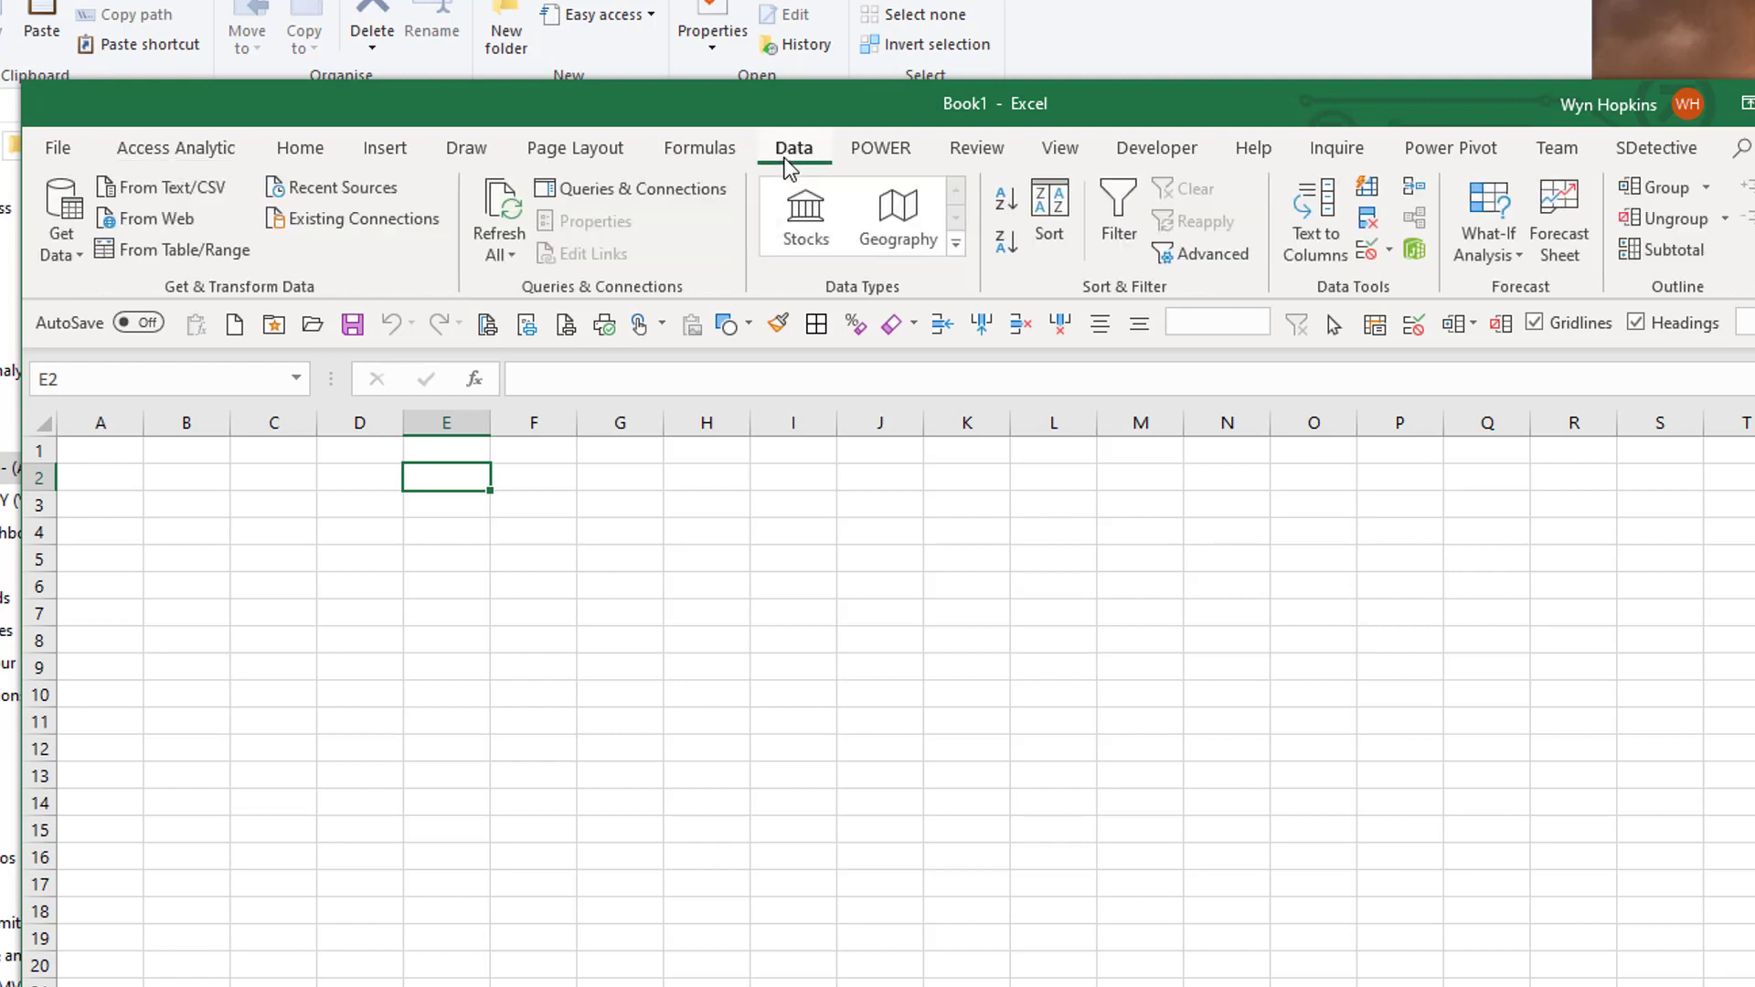
pyautogui.click(61, 227)
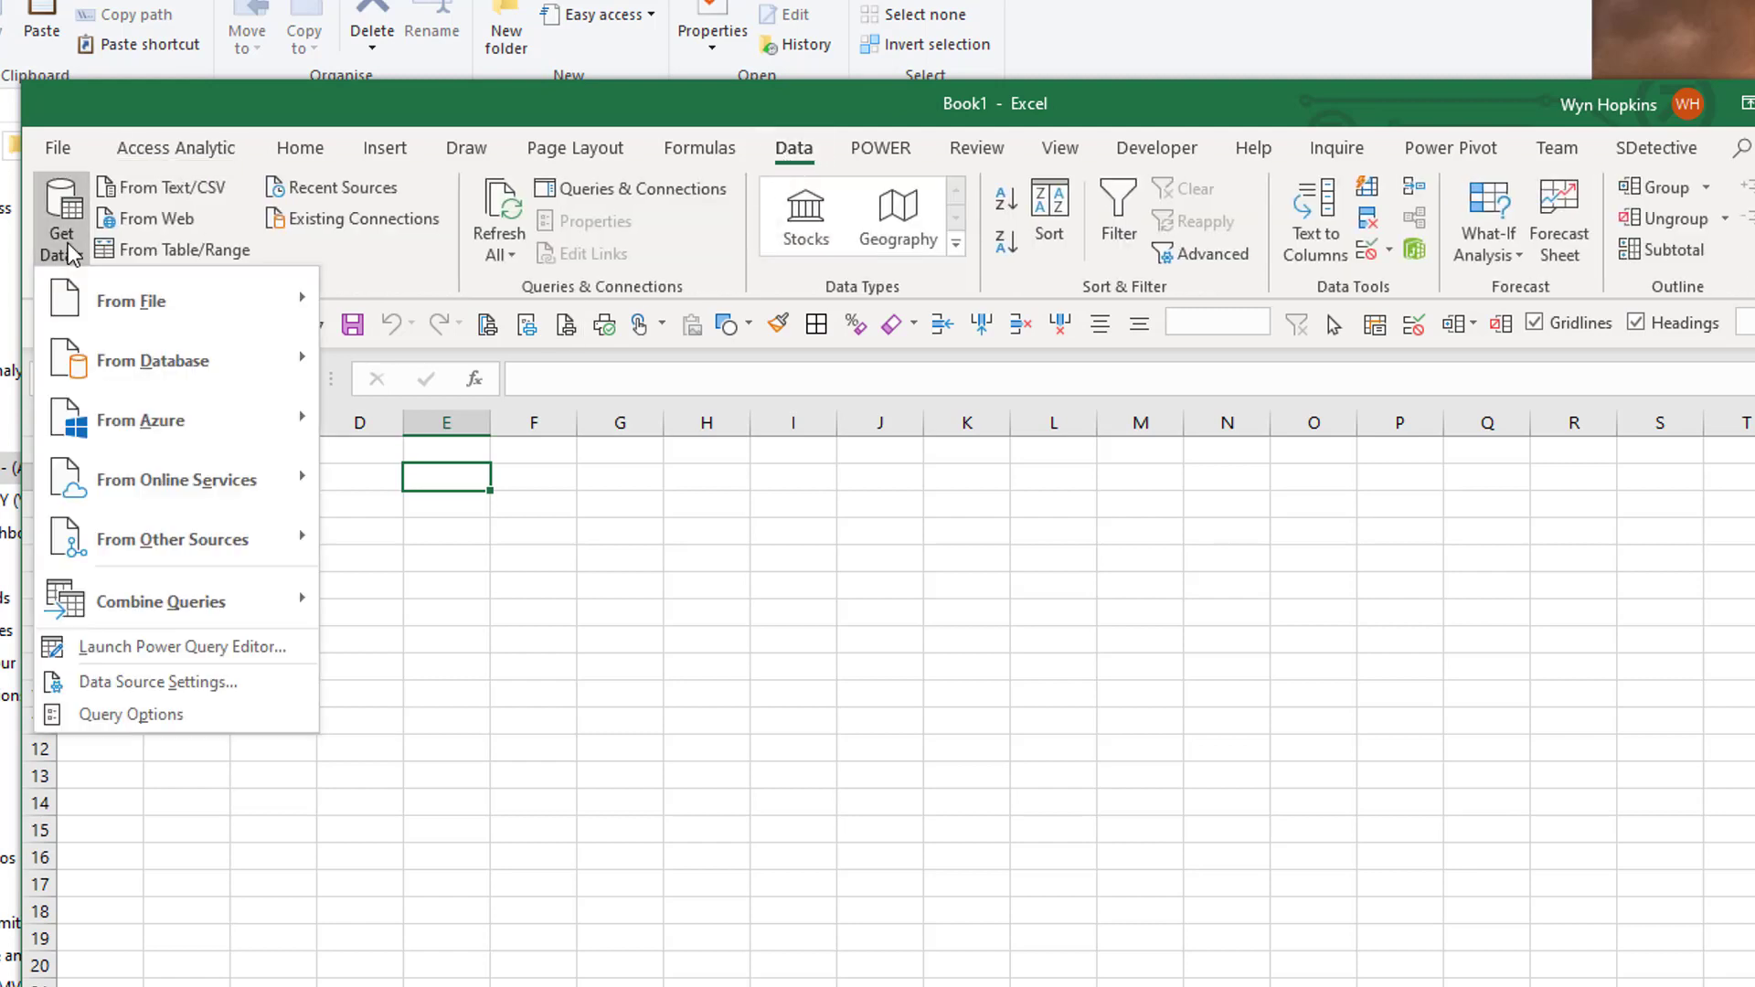
pyautogui.moveTo(143, 314)
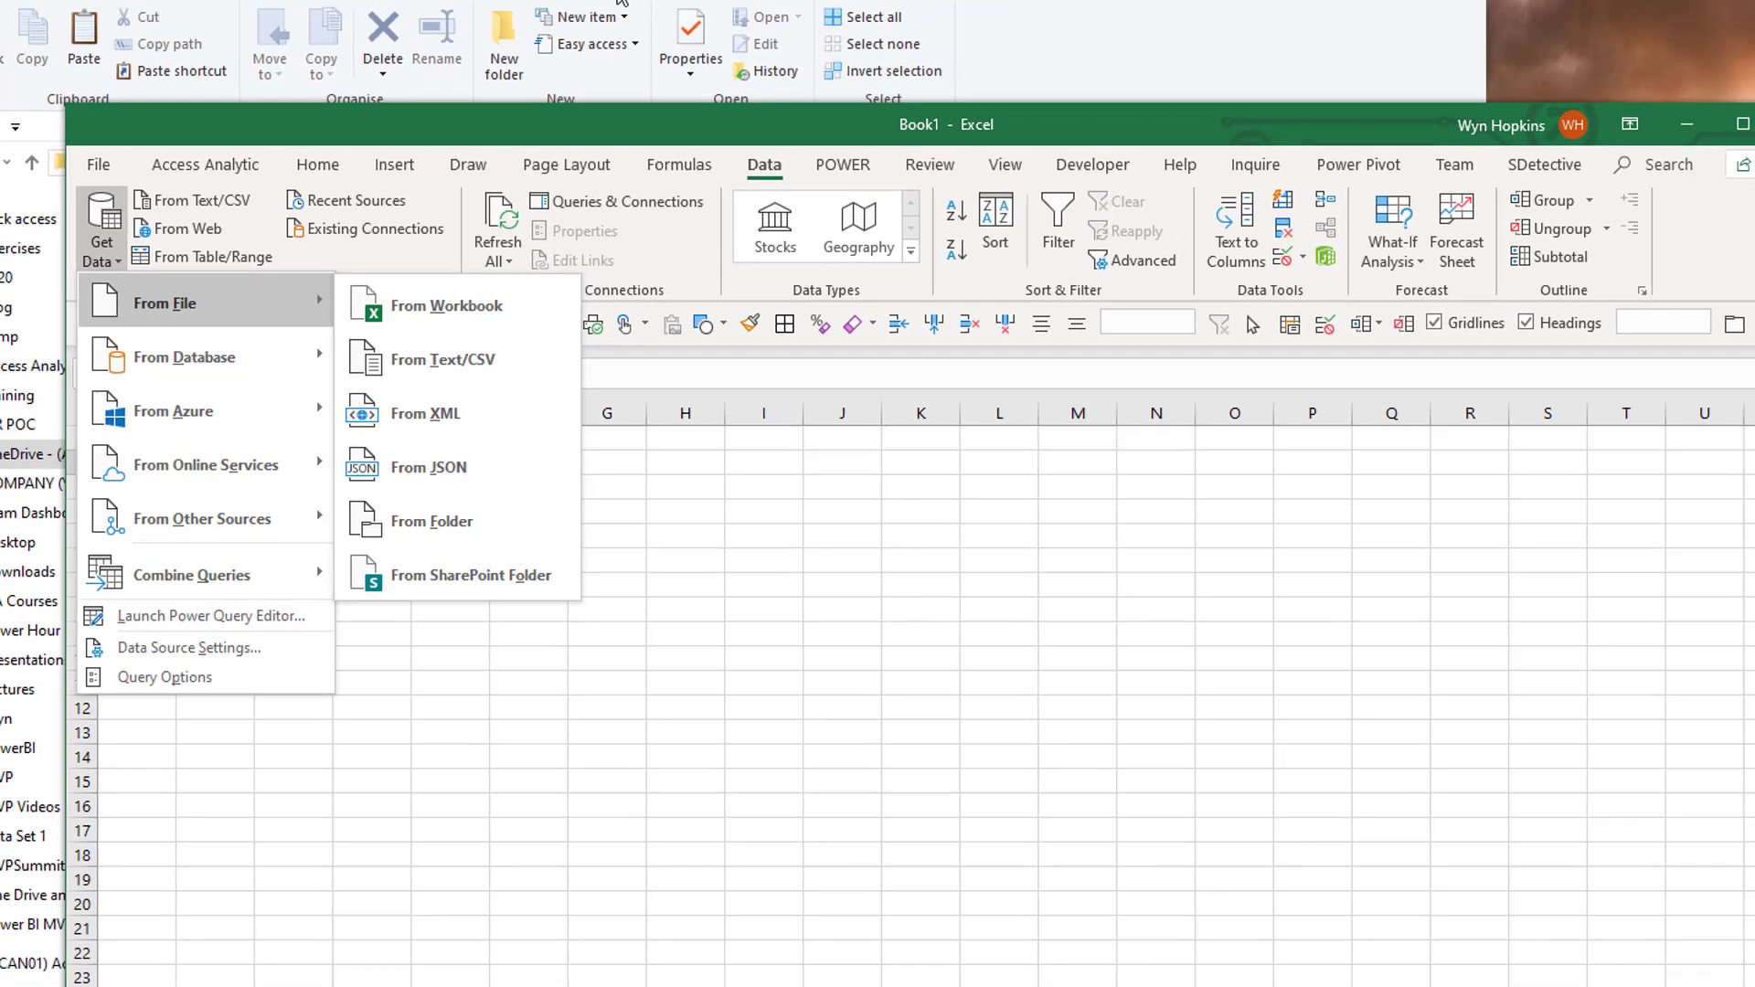
pyautogui.hotkey('alt', 'Tab')
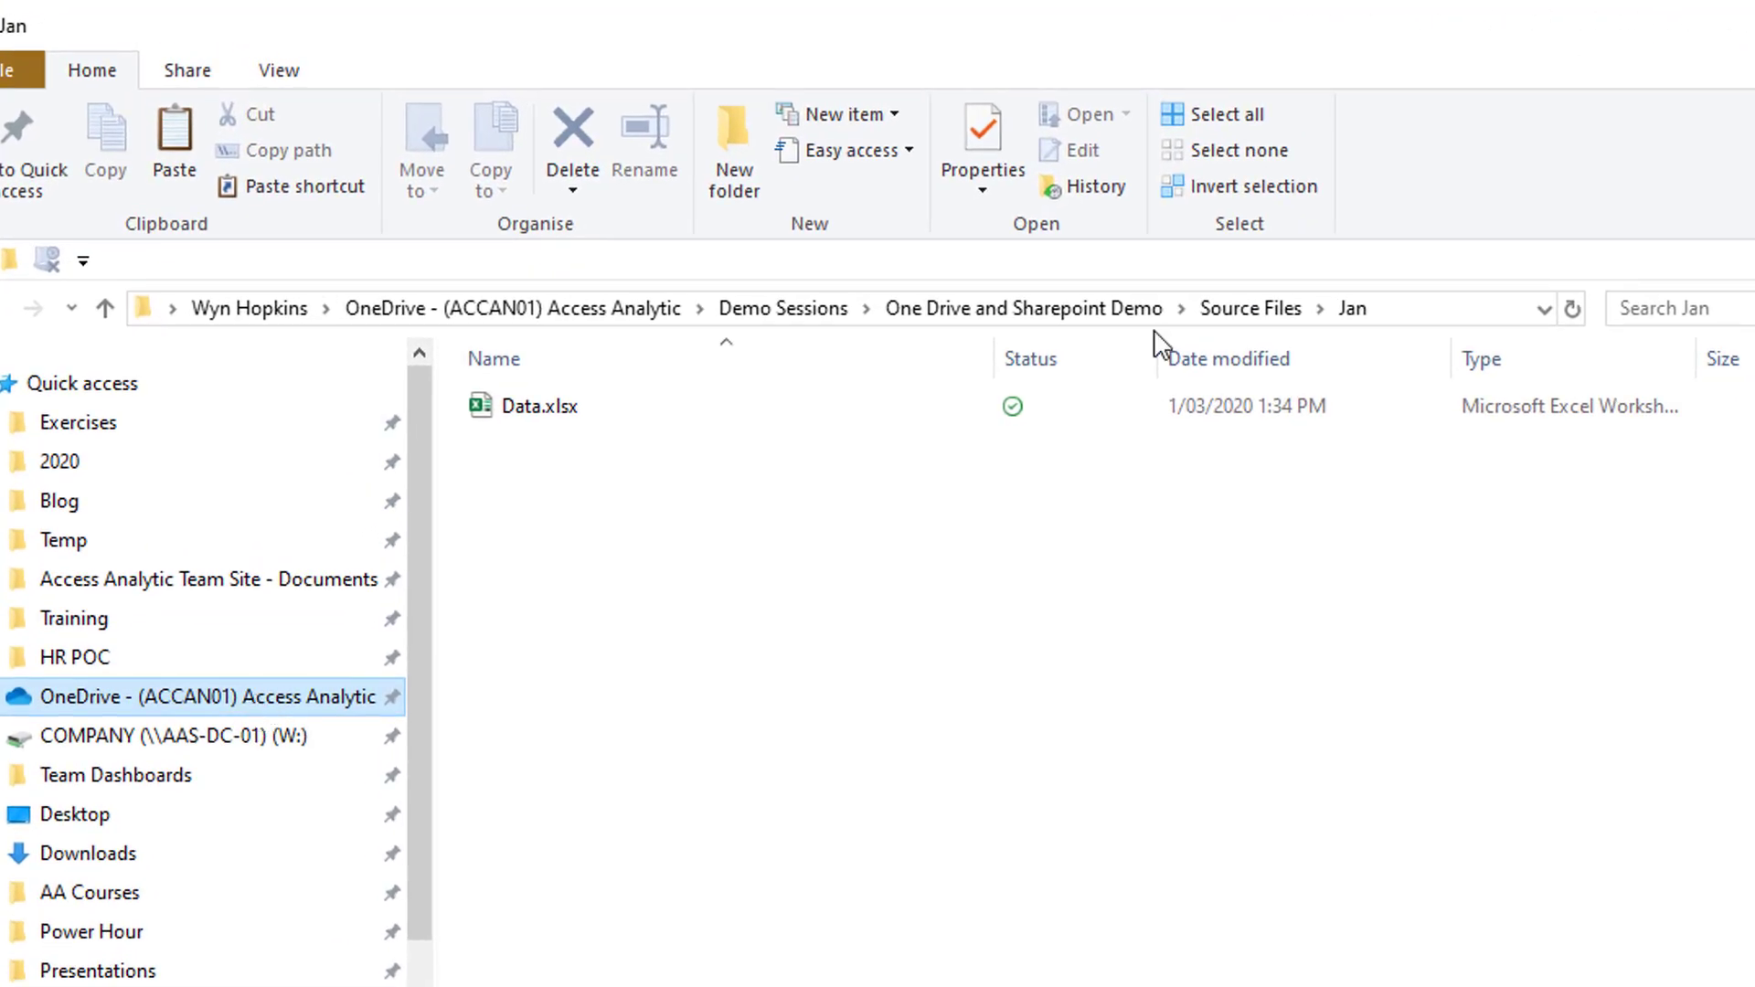
# Show the Jan folder's full local path in the address bar and select all of it
pyautogui.click(1423, 310)
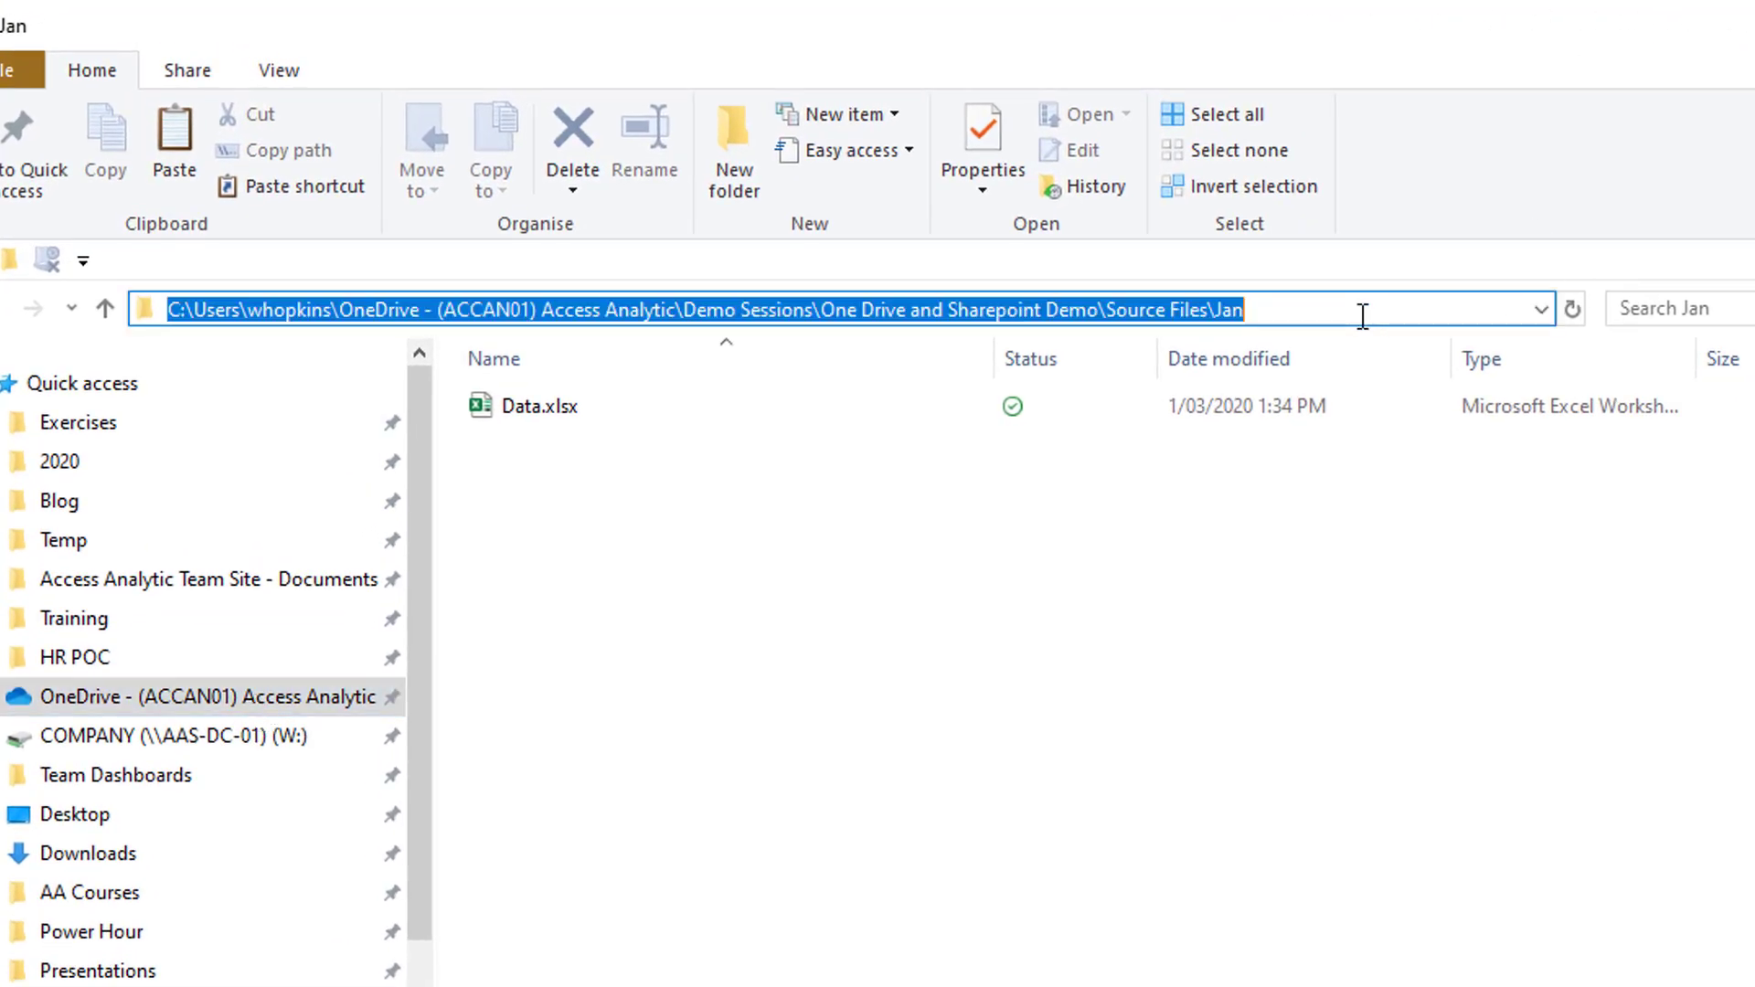
pyautogui.click(173, 314)
pyautogui.moveTo(168, 314); pyautogui.dragTo(1315, 331)
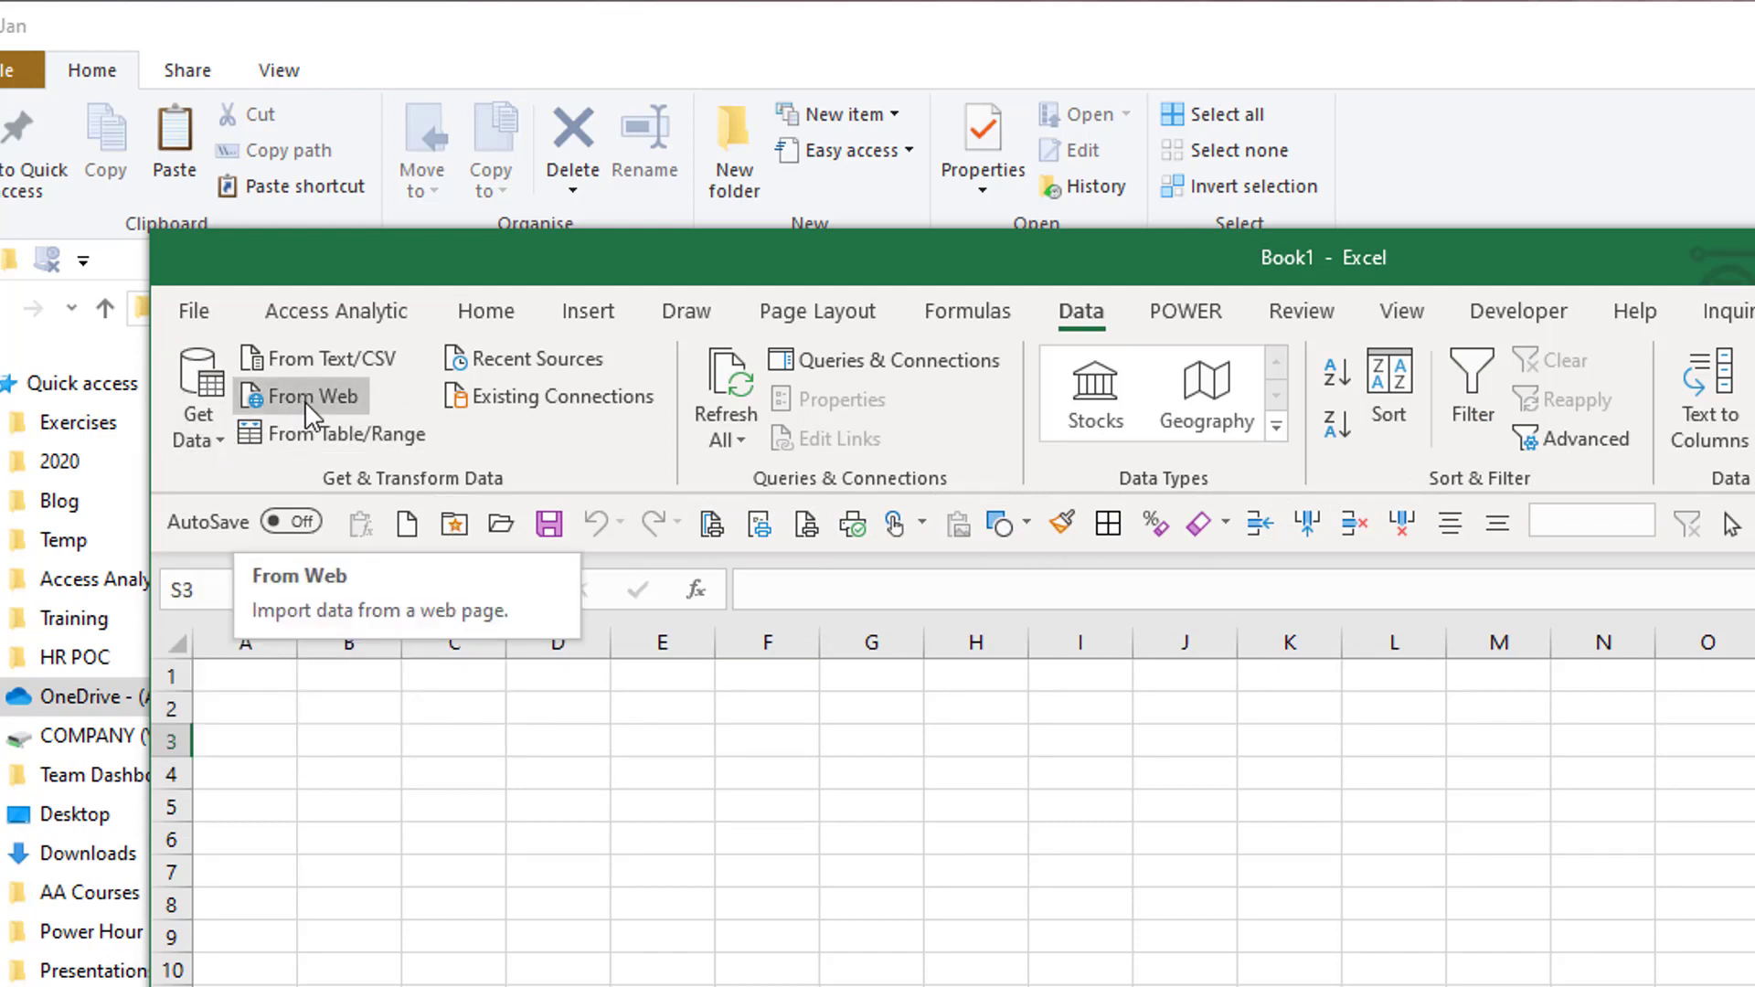
# Check the From SharePoint Folder option under Get Data > From File, then bring back the Jan folder
pyautogui.click(198, 422)
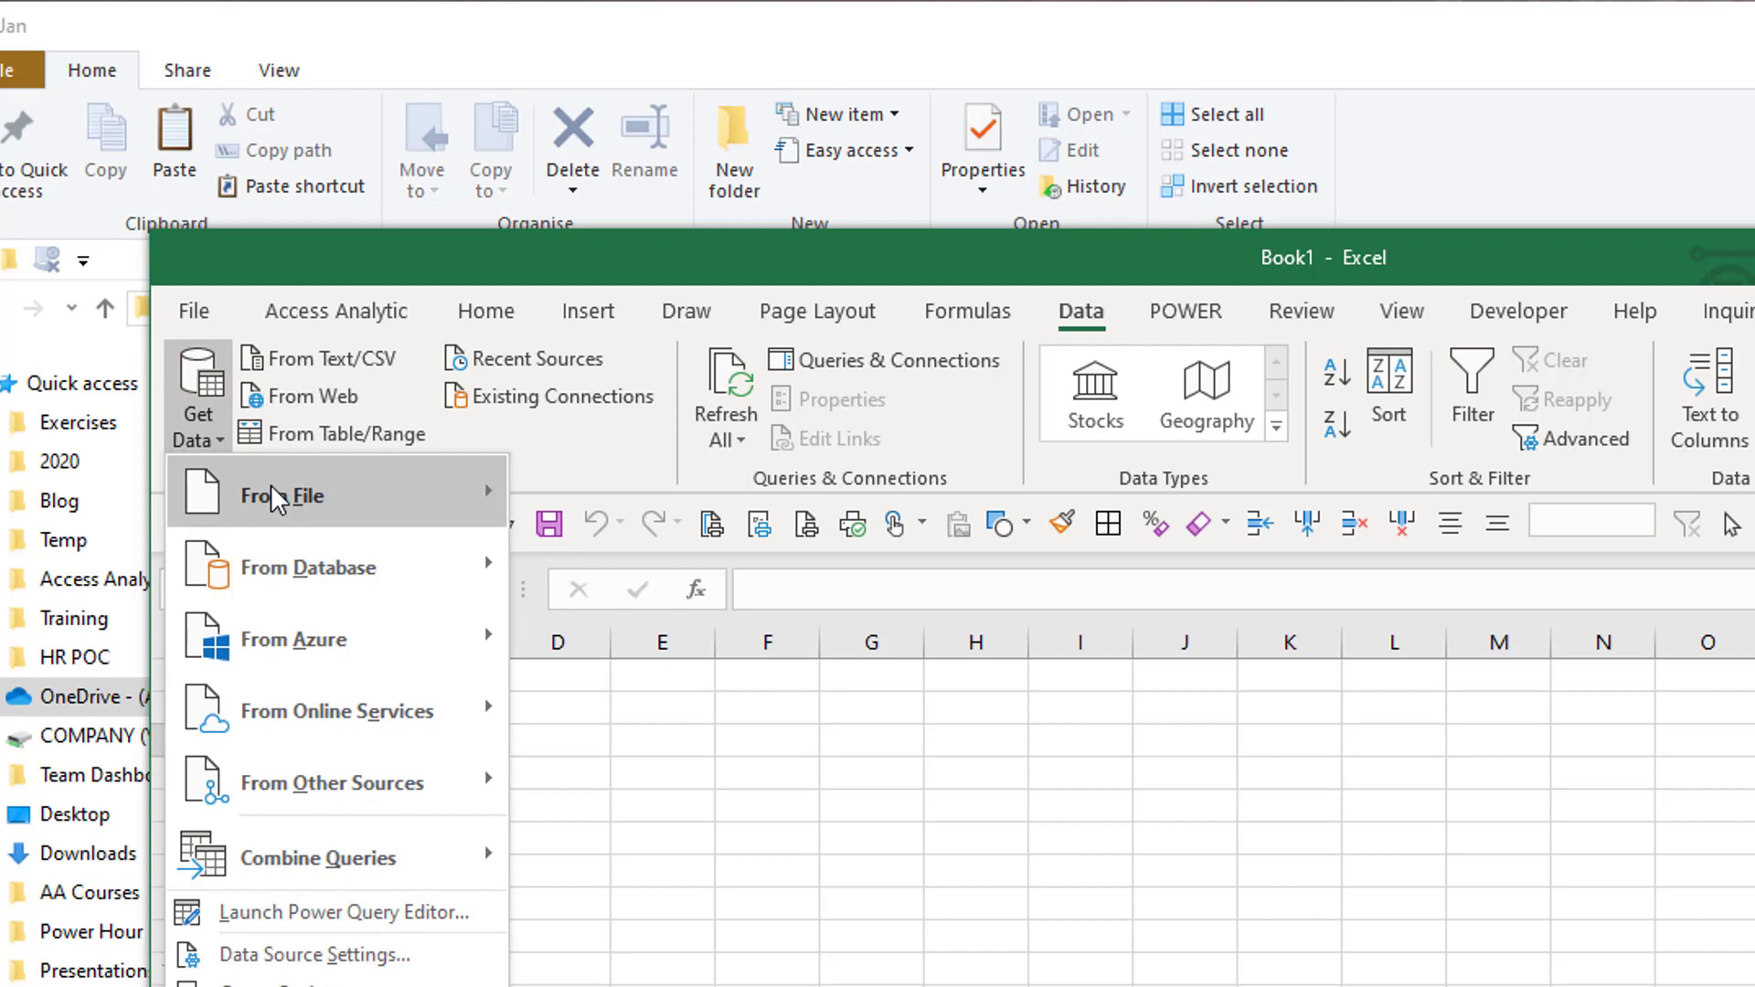
pyautogui.moveTo(561, 529)
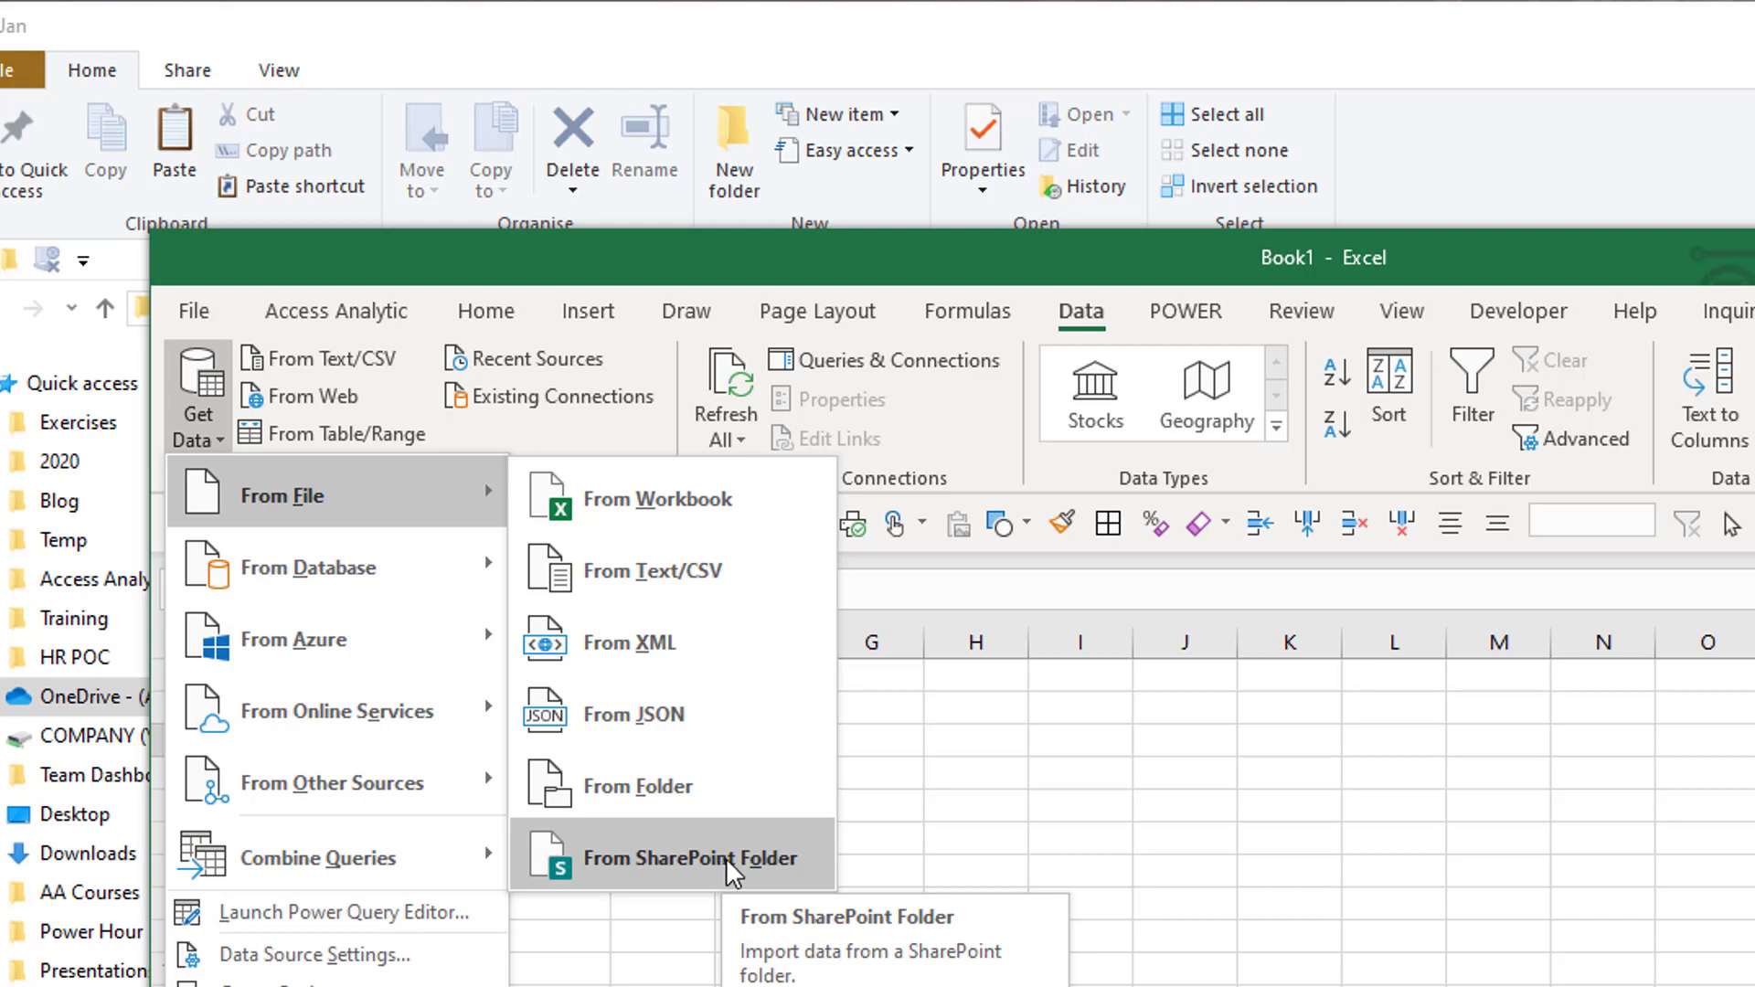
pyautogui.click(1049, 809)
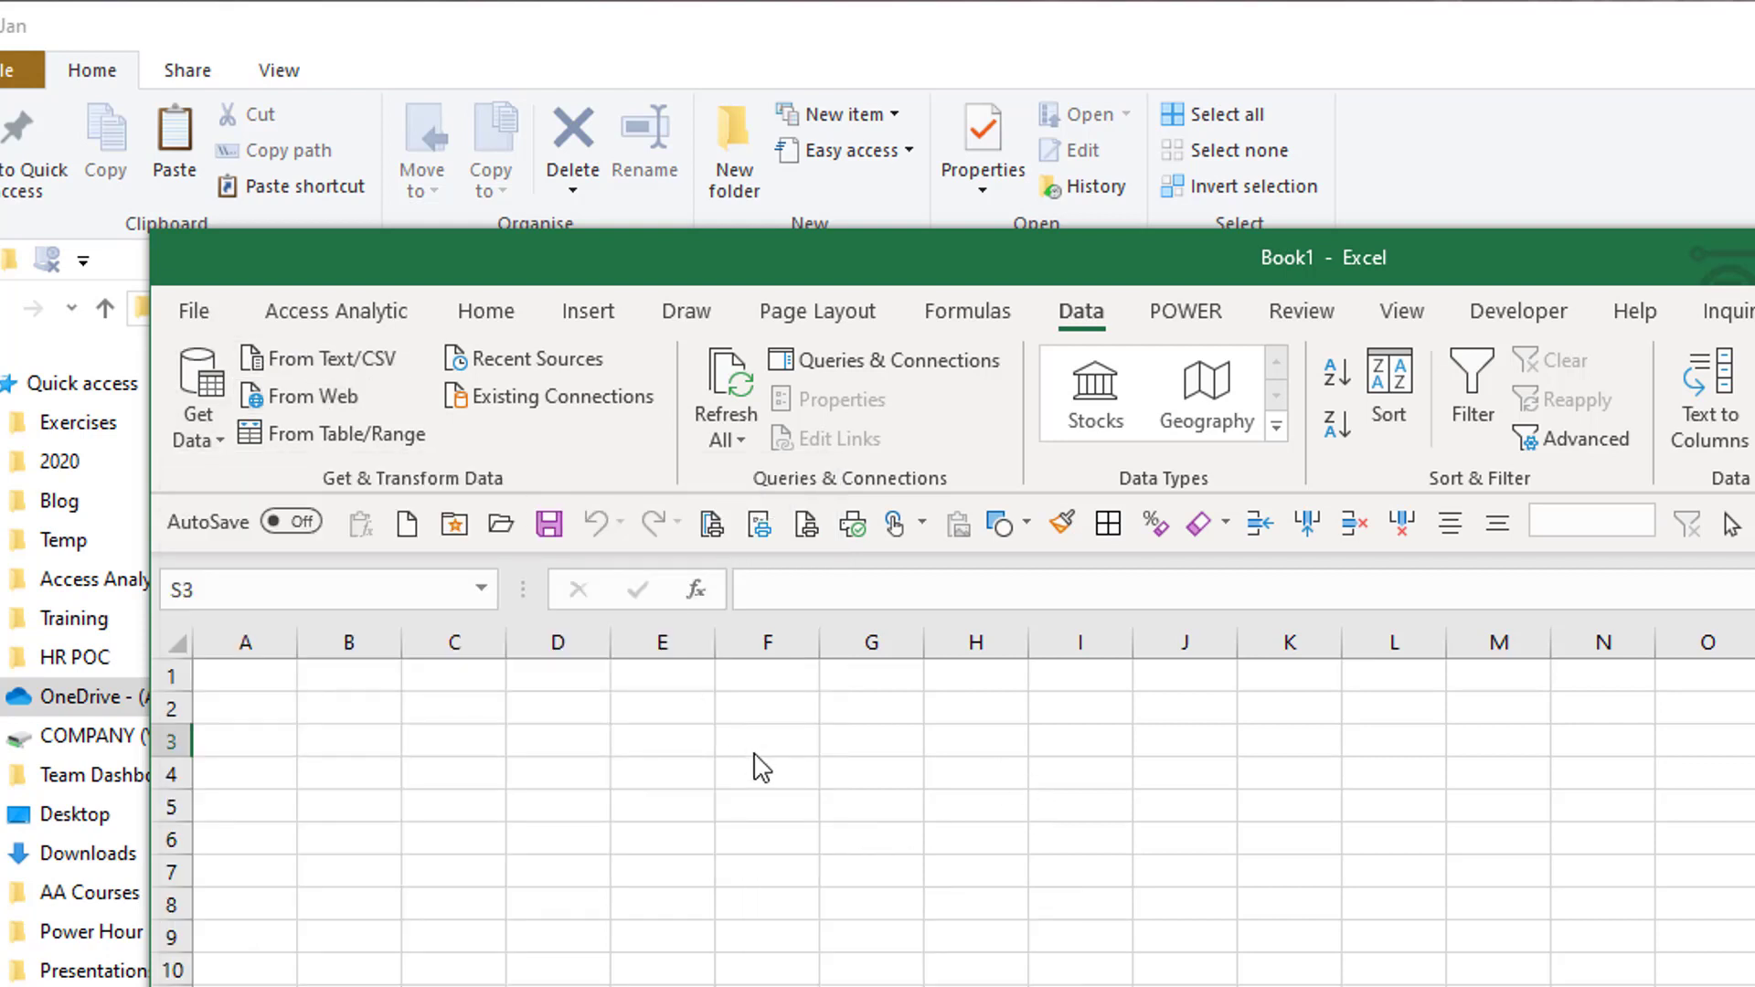
pyautogui.click(711, 61)
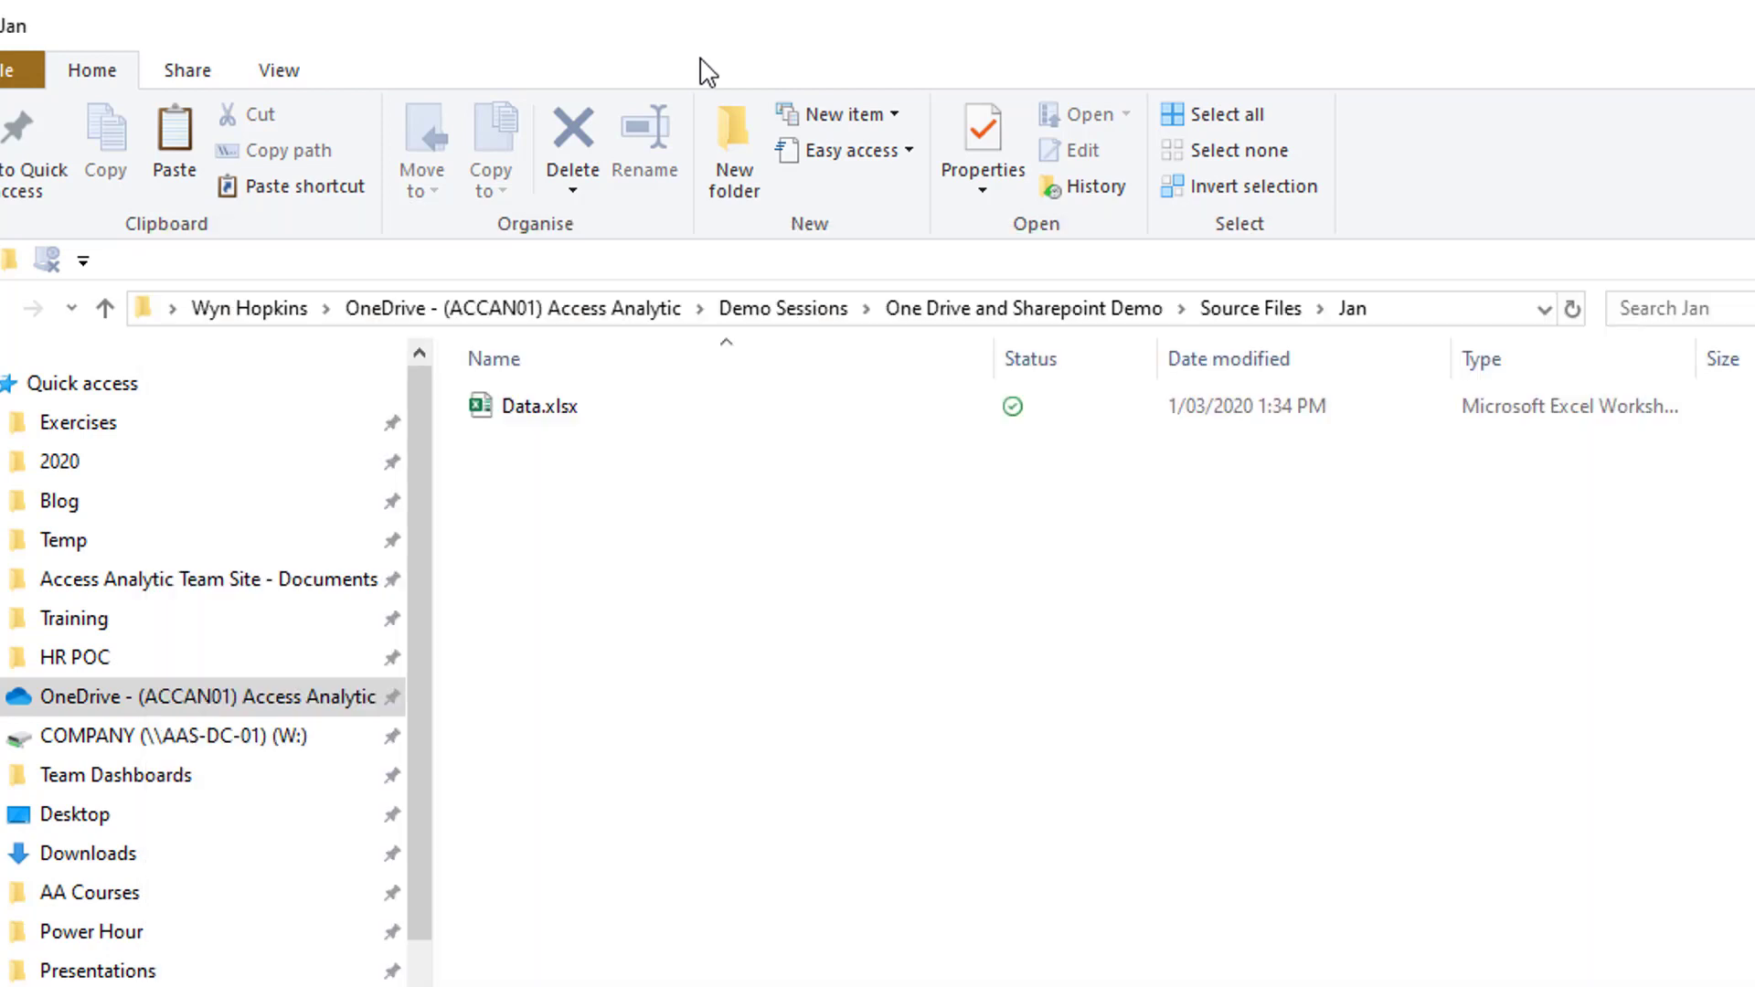
# Open Data.xlsx from the Jan folder in the browser with View online
pyautogui.moveTo(555, 420)
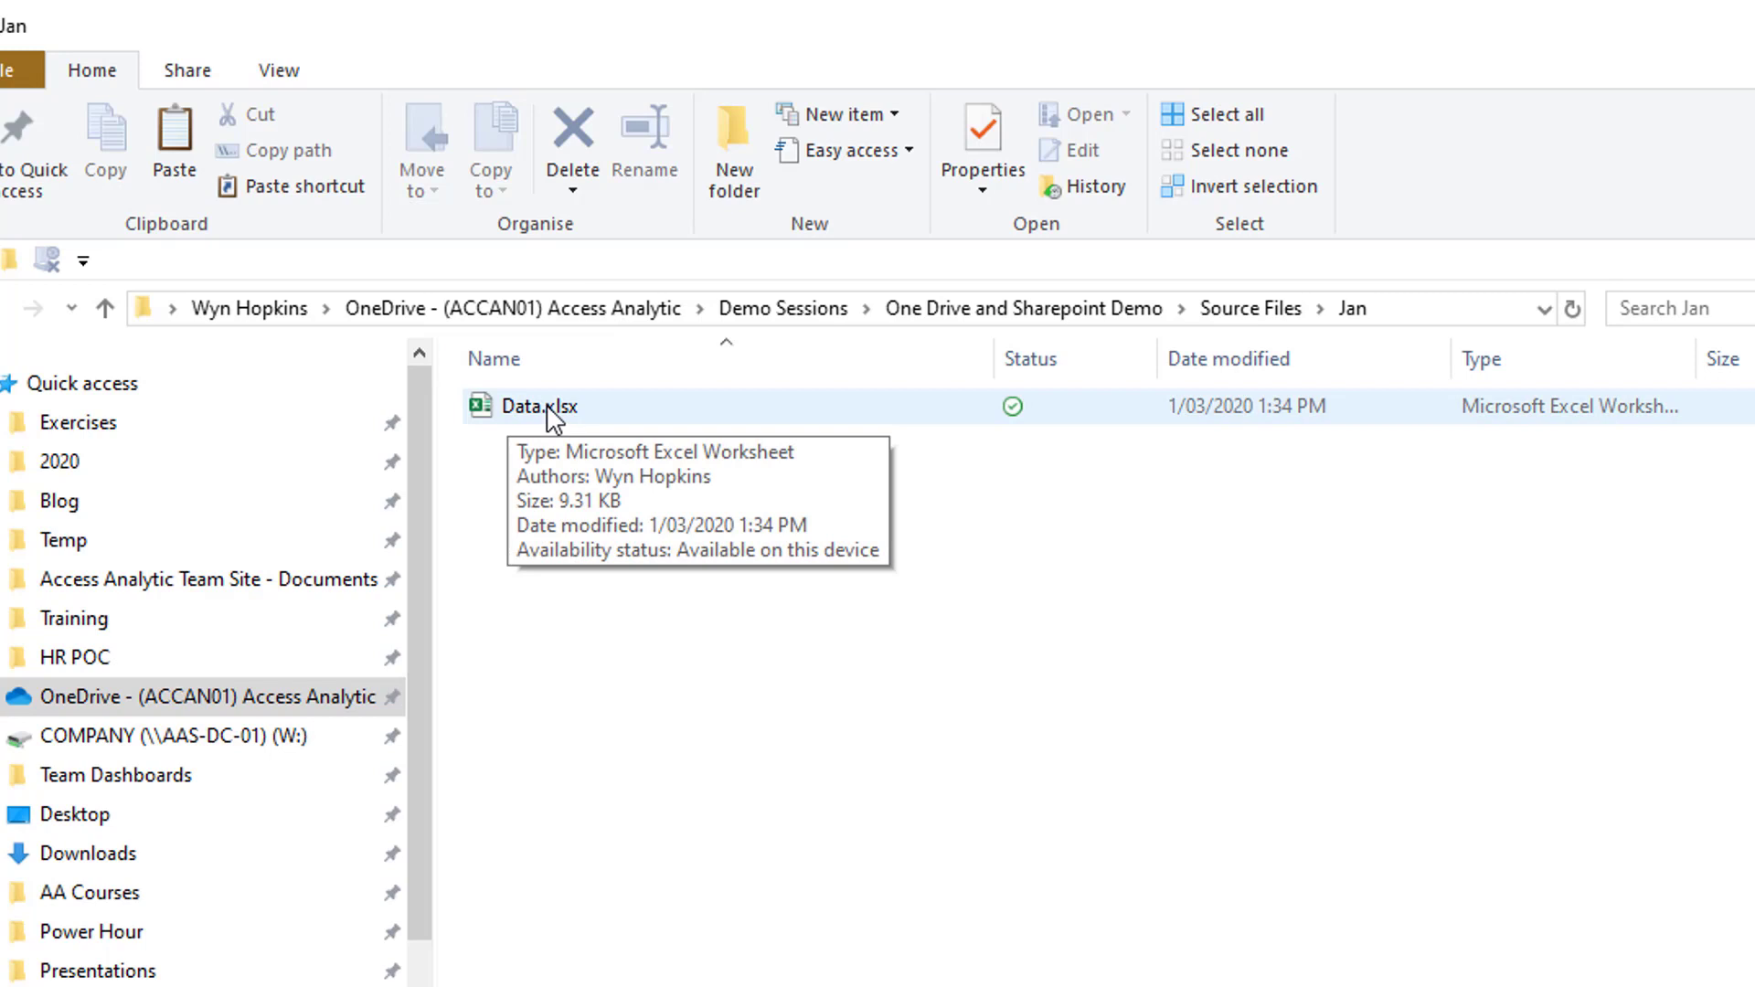
pyautogui.click(551, 420)
pyautogui.rightClick(548, 419)
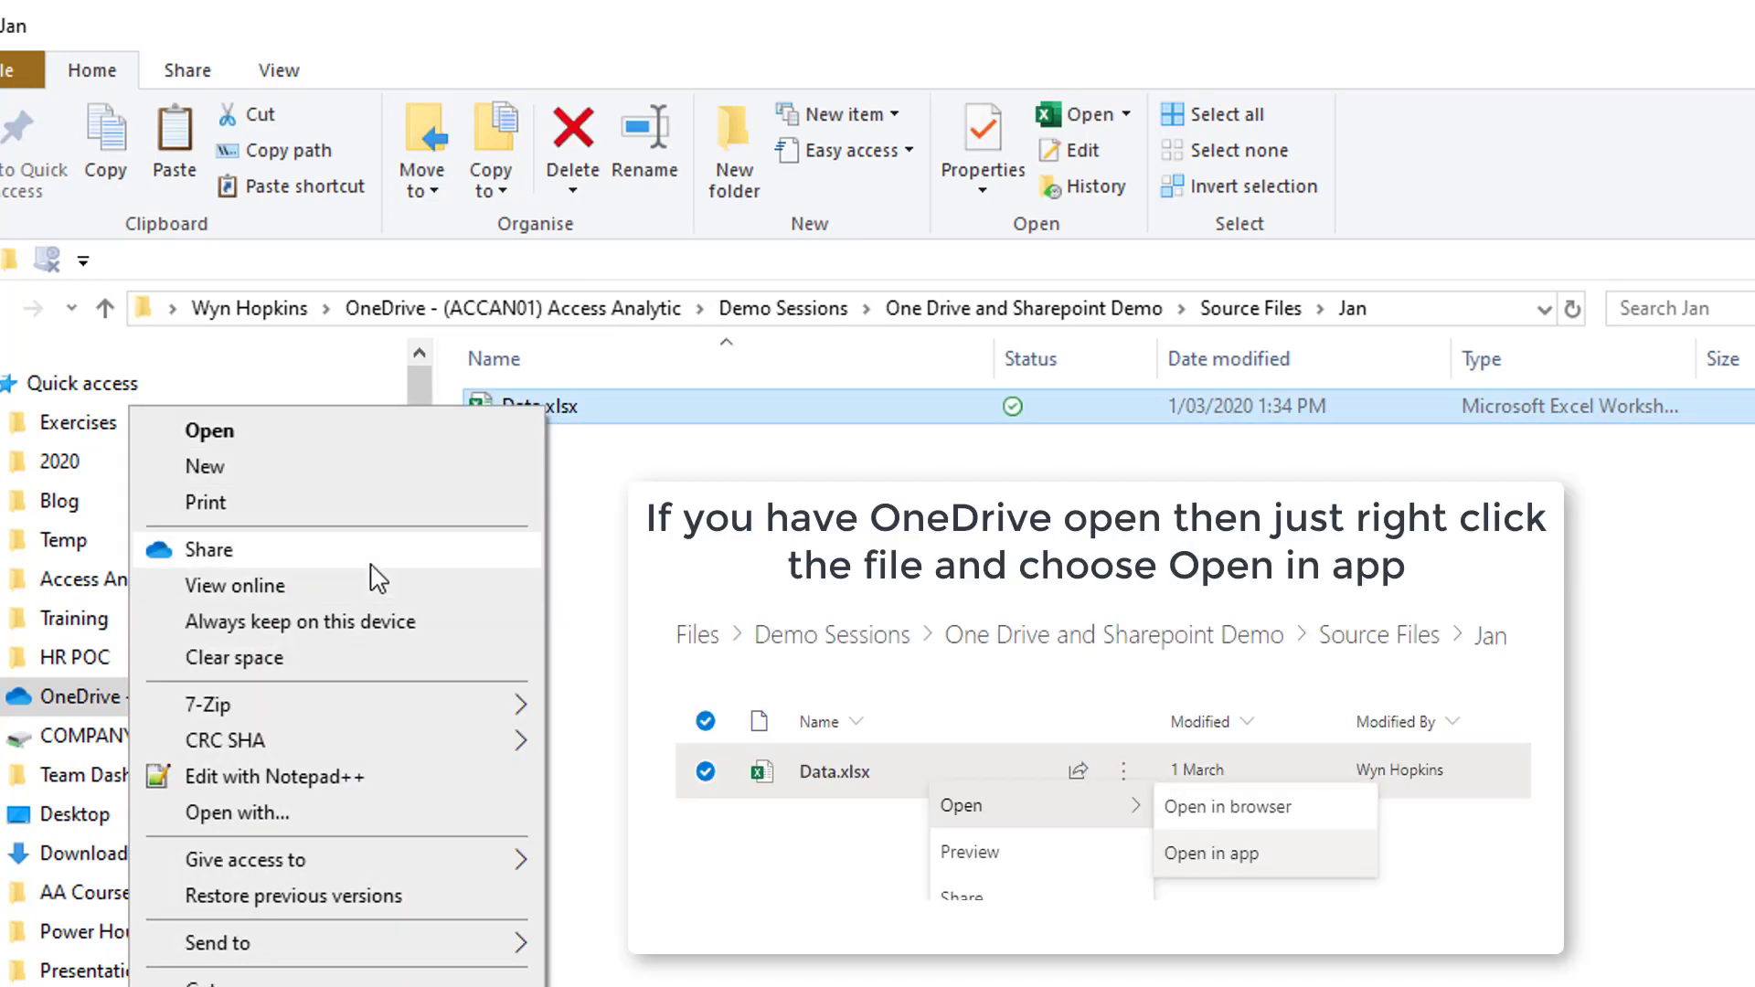
pyautogui.click(373, 589)
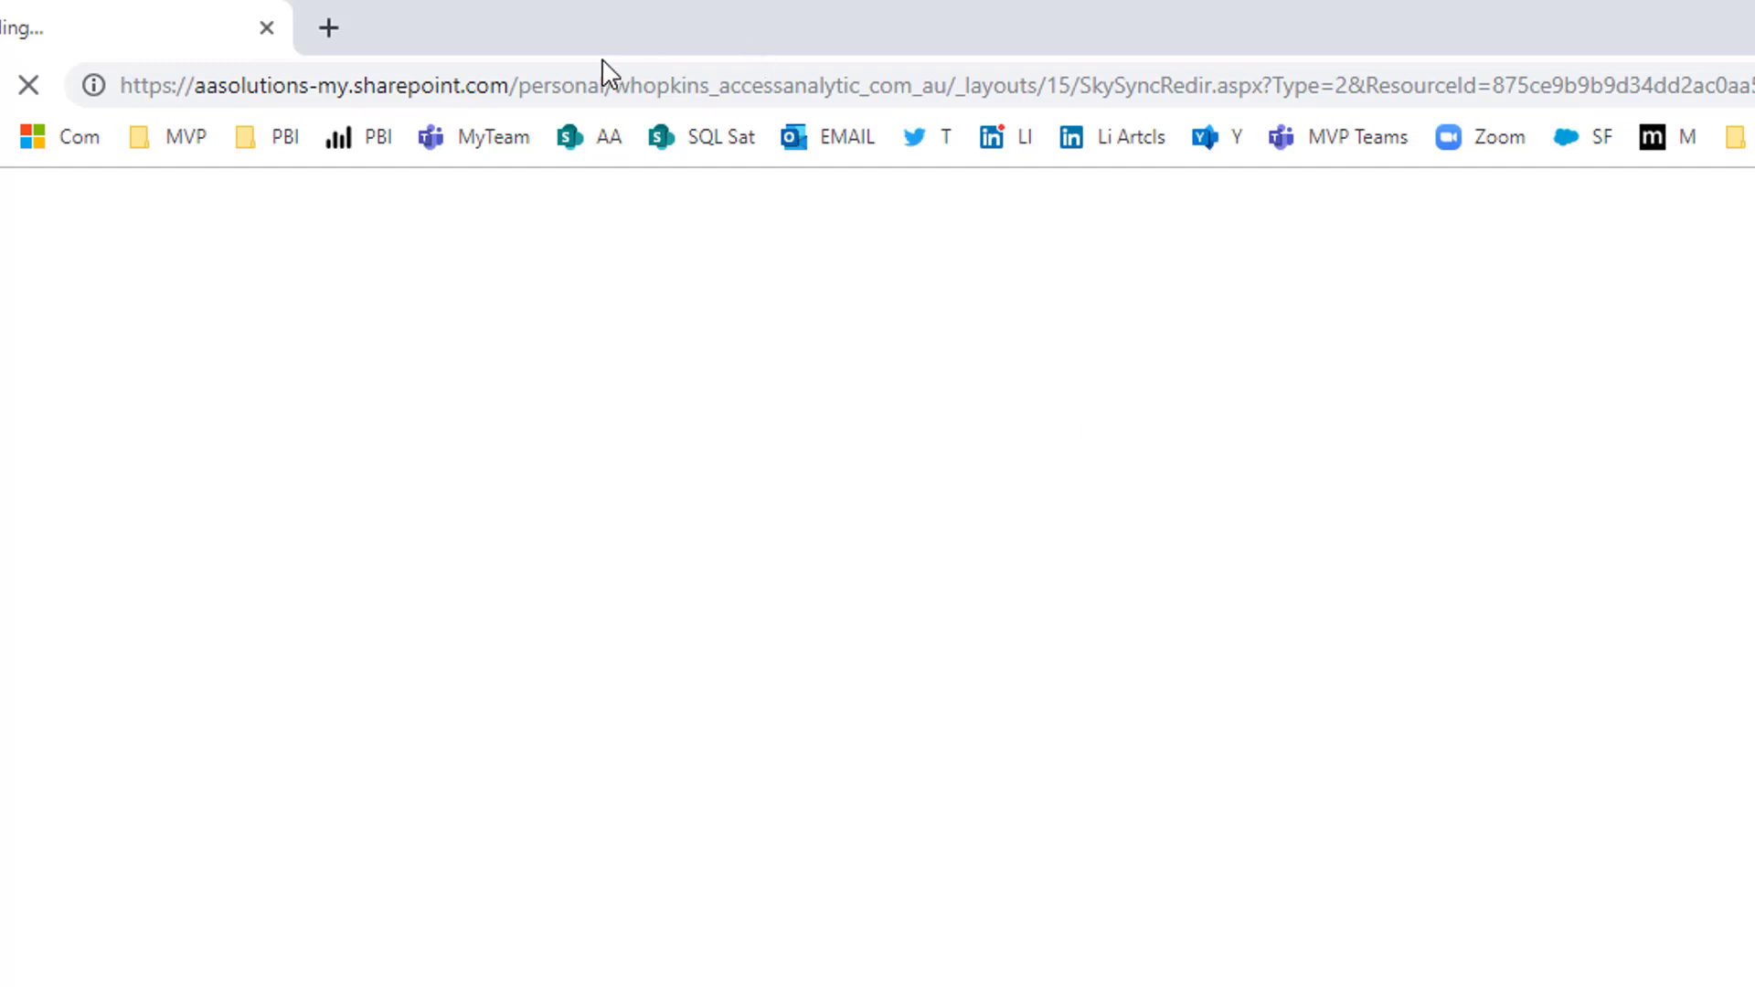
# Select the full web address of the Data.xlsx page in the browser
pyautogui.moveTo(121, 80); pyautogui.dragTo(1746, 87)
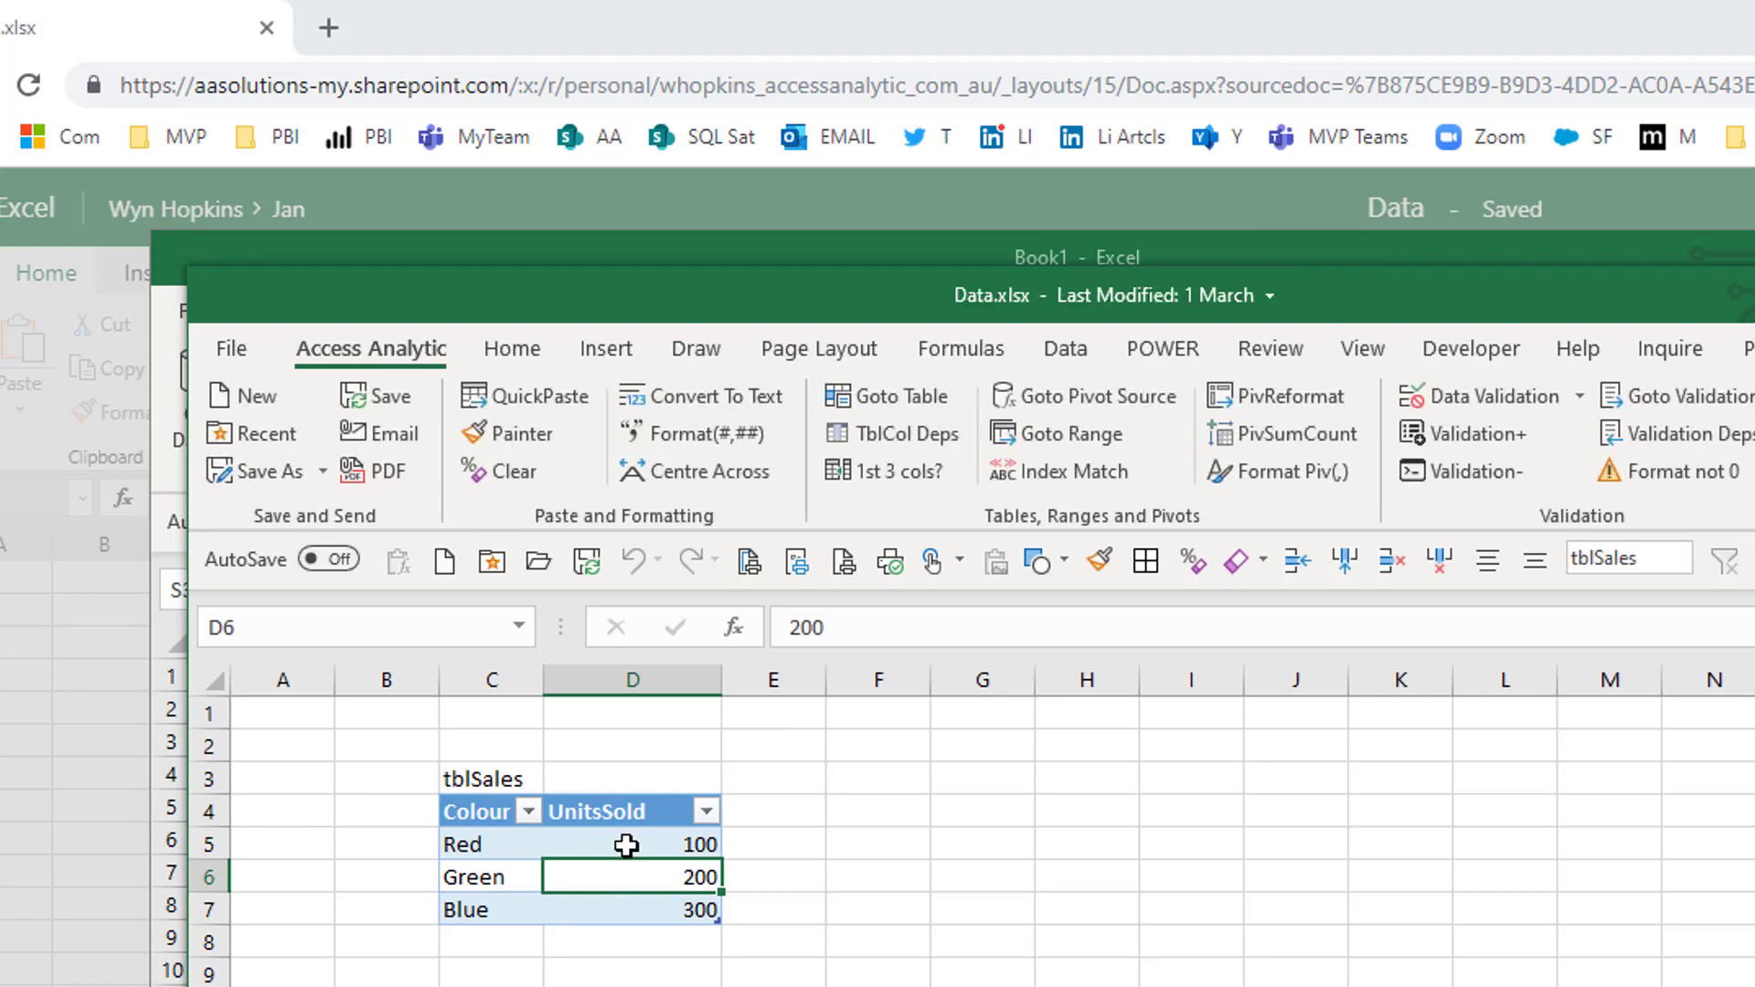
# Copy Data.xlsx's path to the clipboard from File > Info, then return to Book1
pyautogui.click(234, 355)
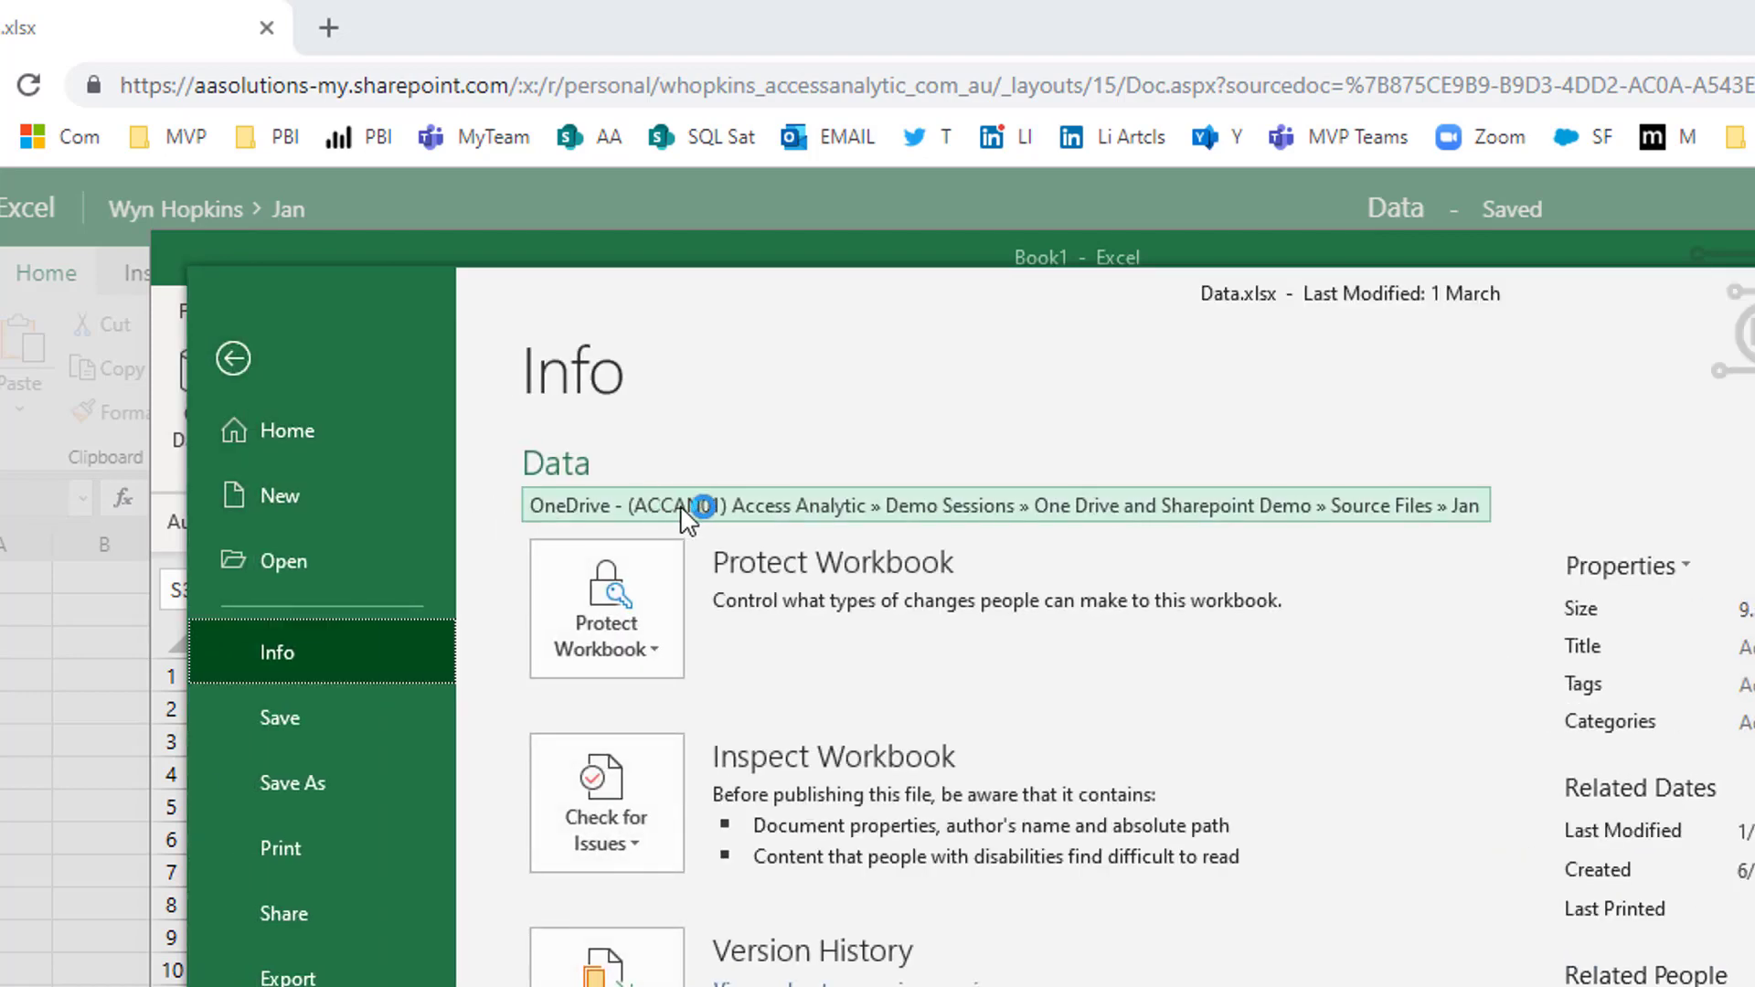
pyautogui.click(956, 506)
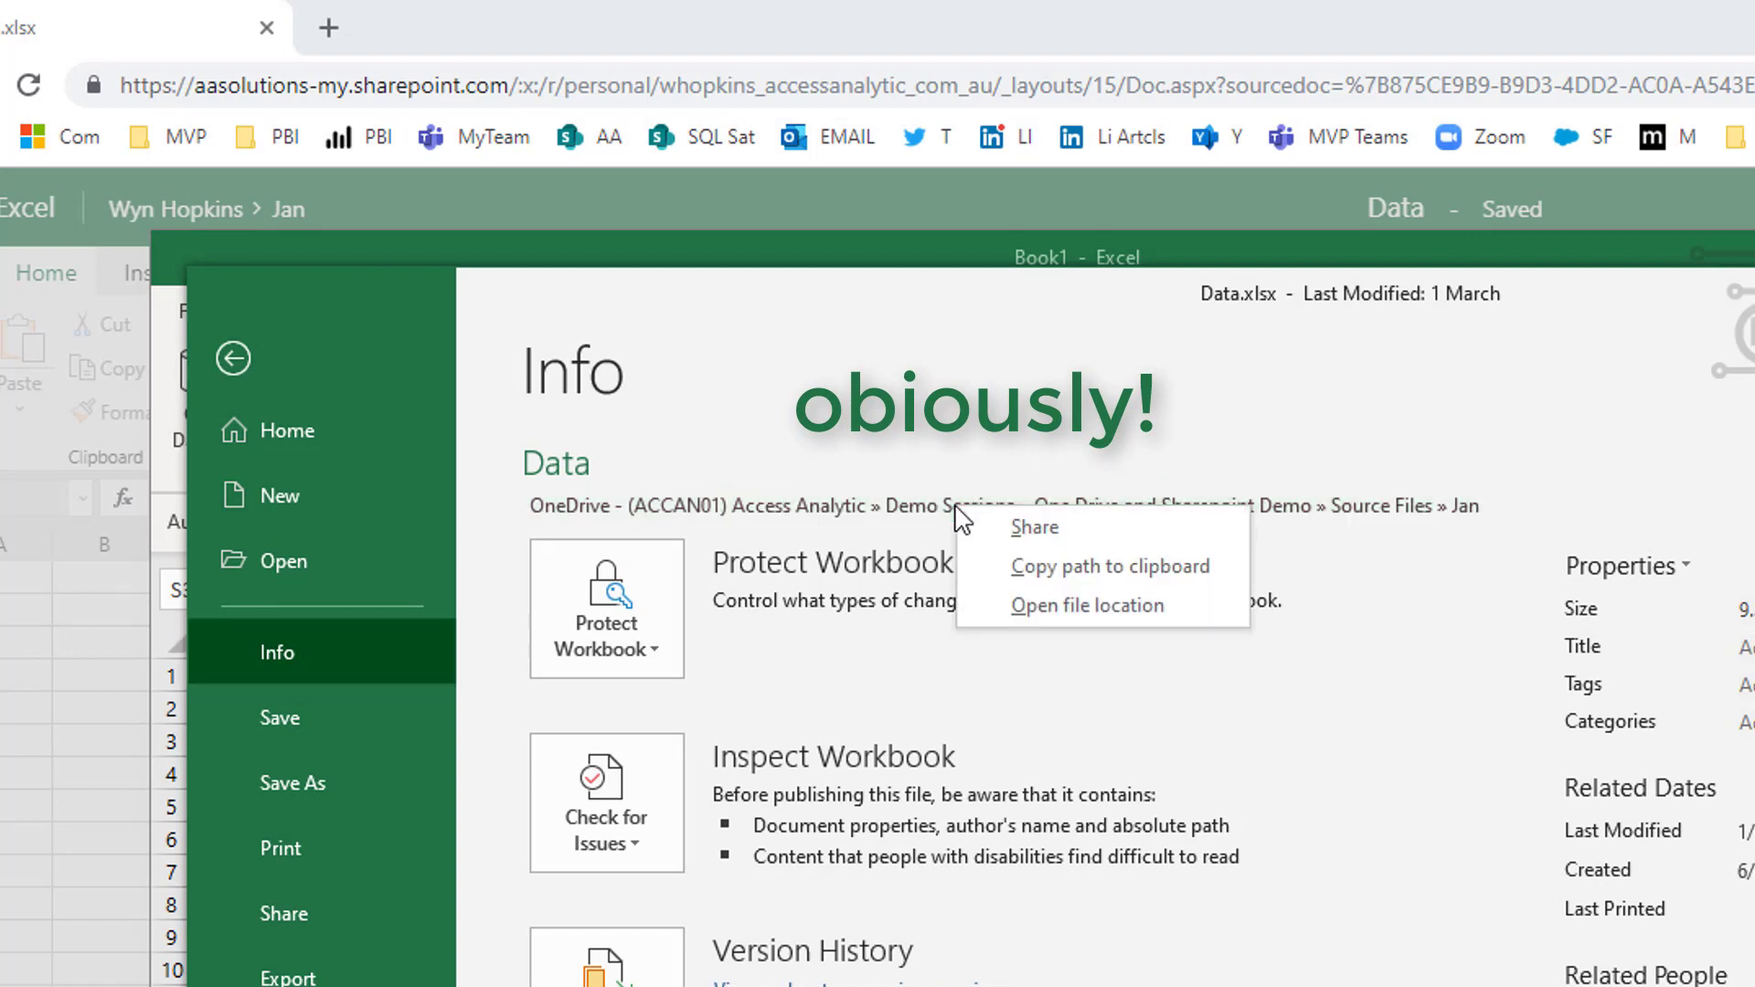
pyautogui.click(1040, 567)
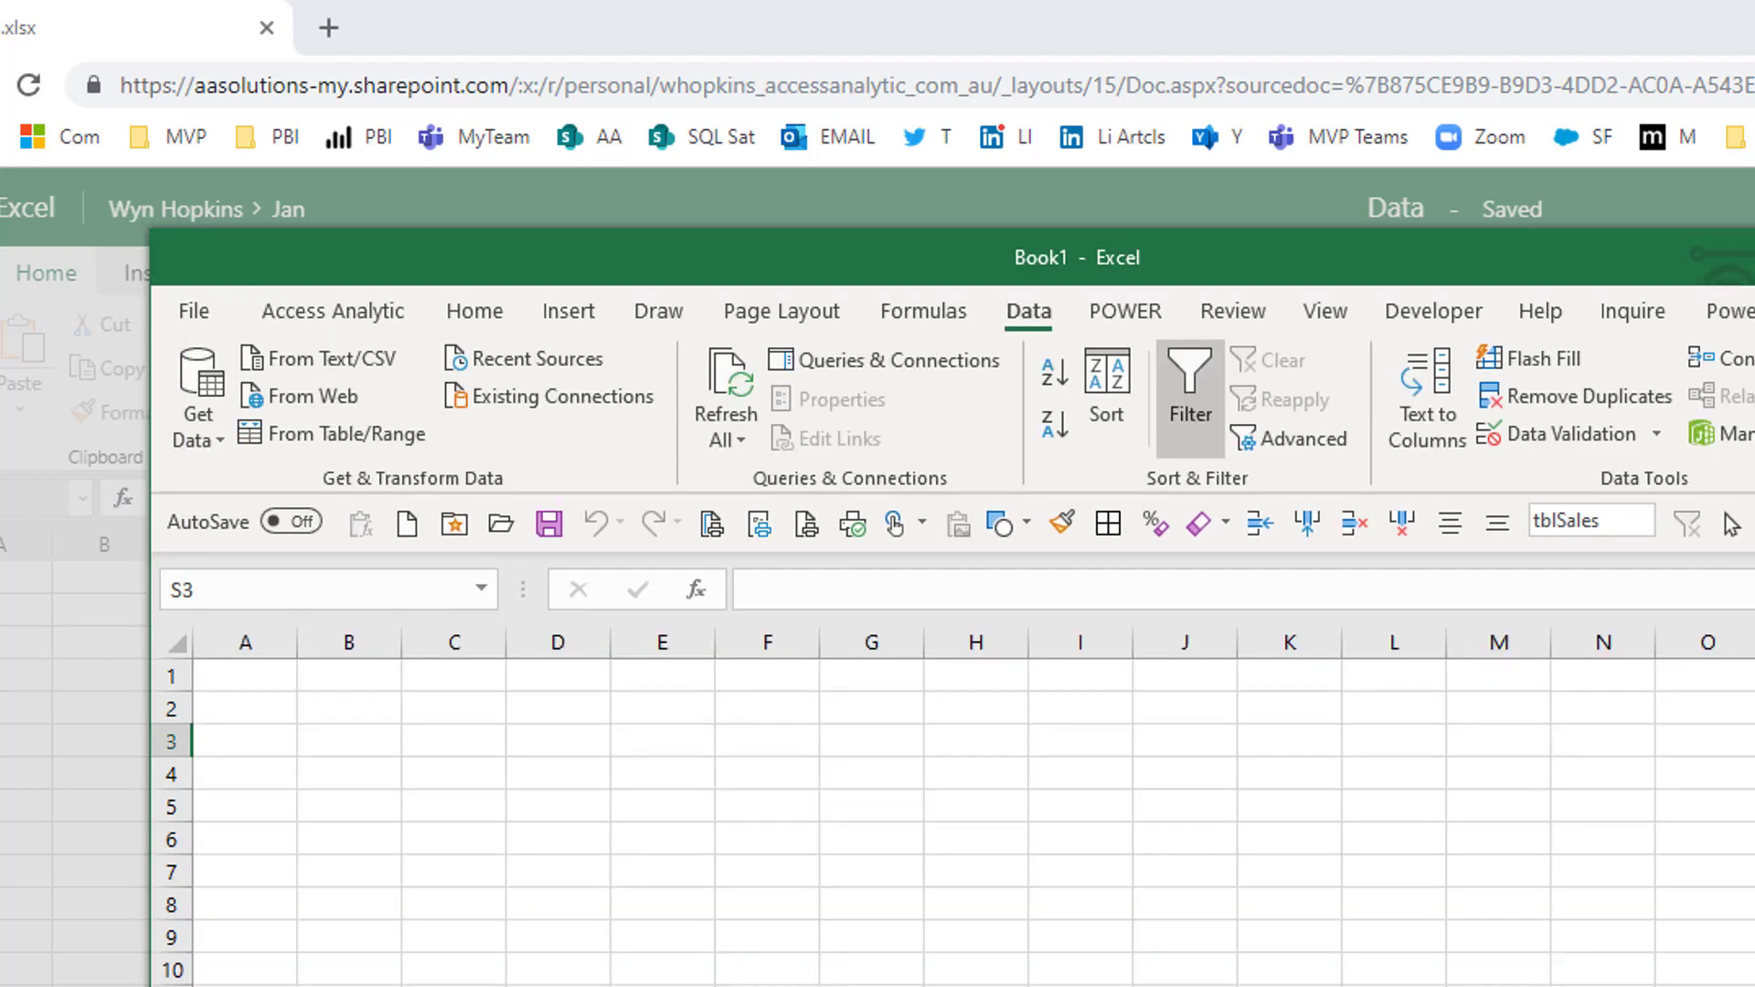
pyautogui.click(959, 768)
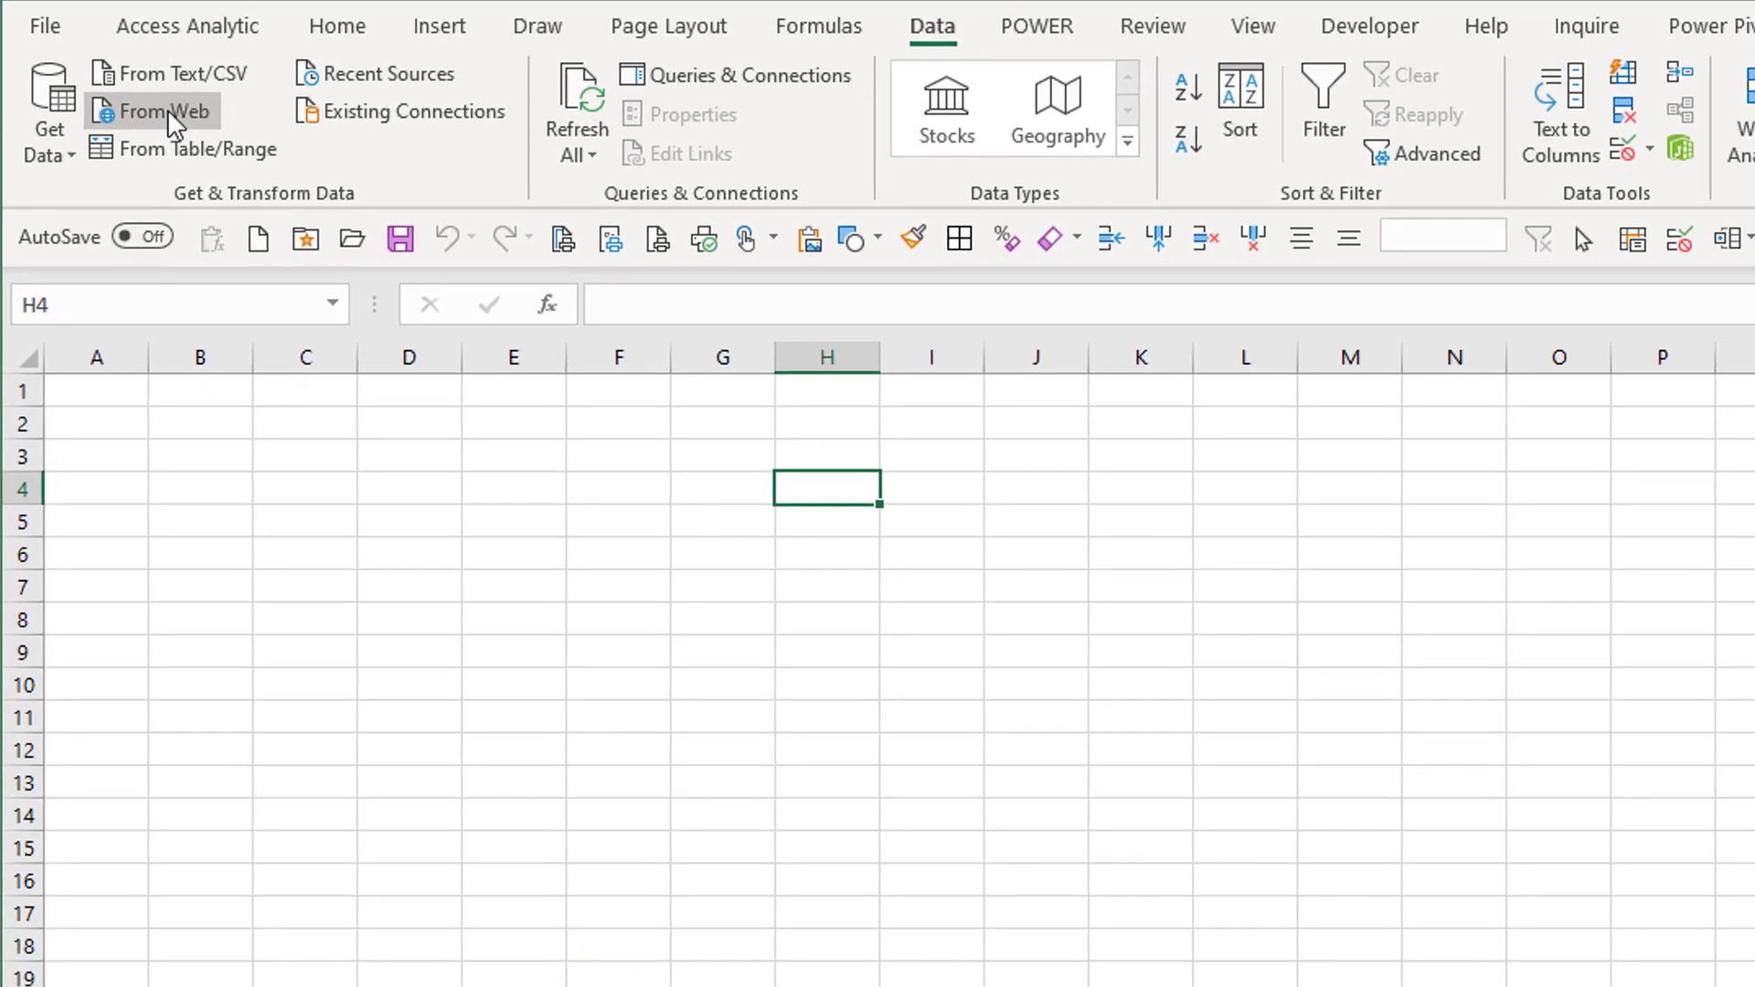
# Run a From Web import on the pasted Data.xlsx URL with its ?web=1 ending removed
pyautogui.click(314, 396)
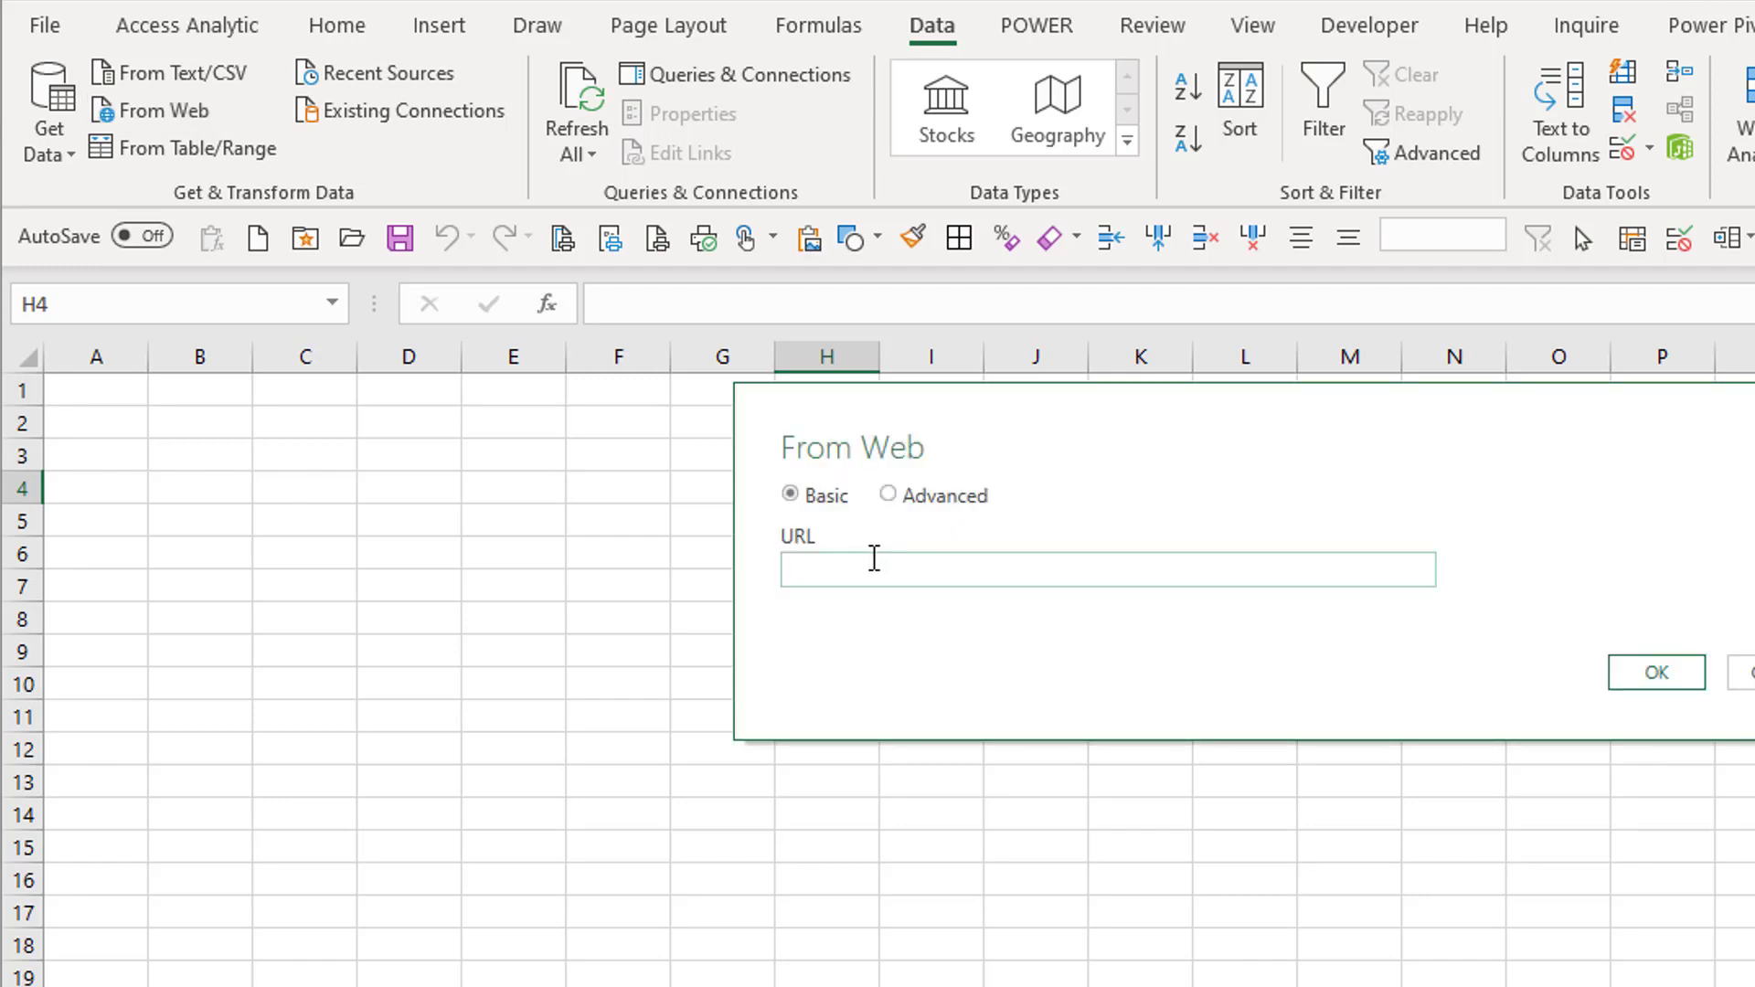
pyautogui.hotkey('ctrl', 'v')
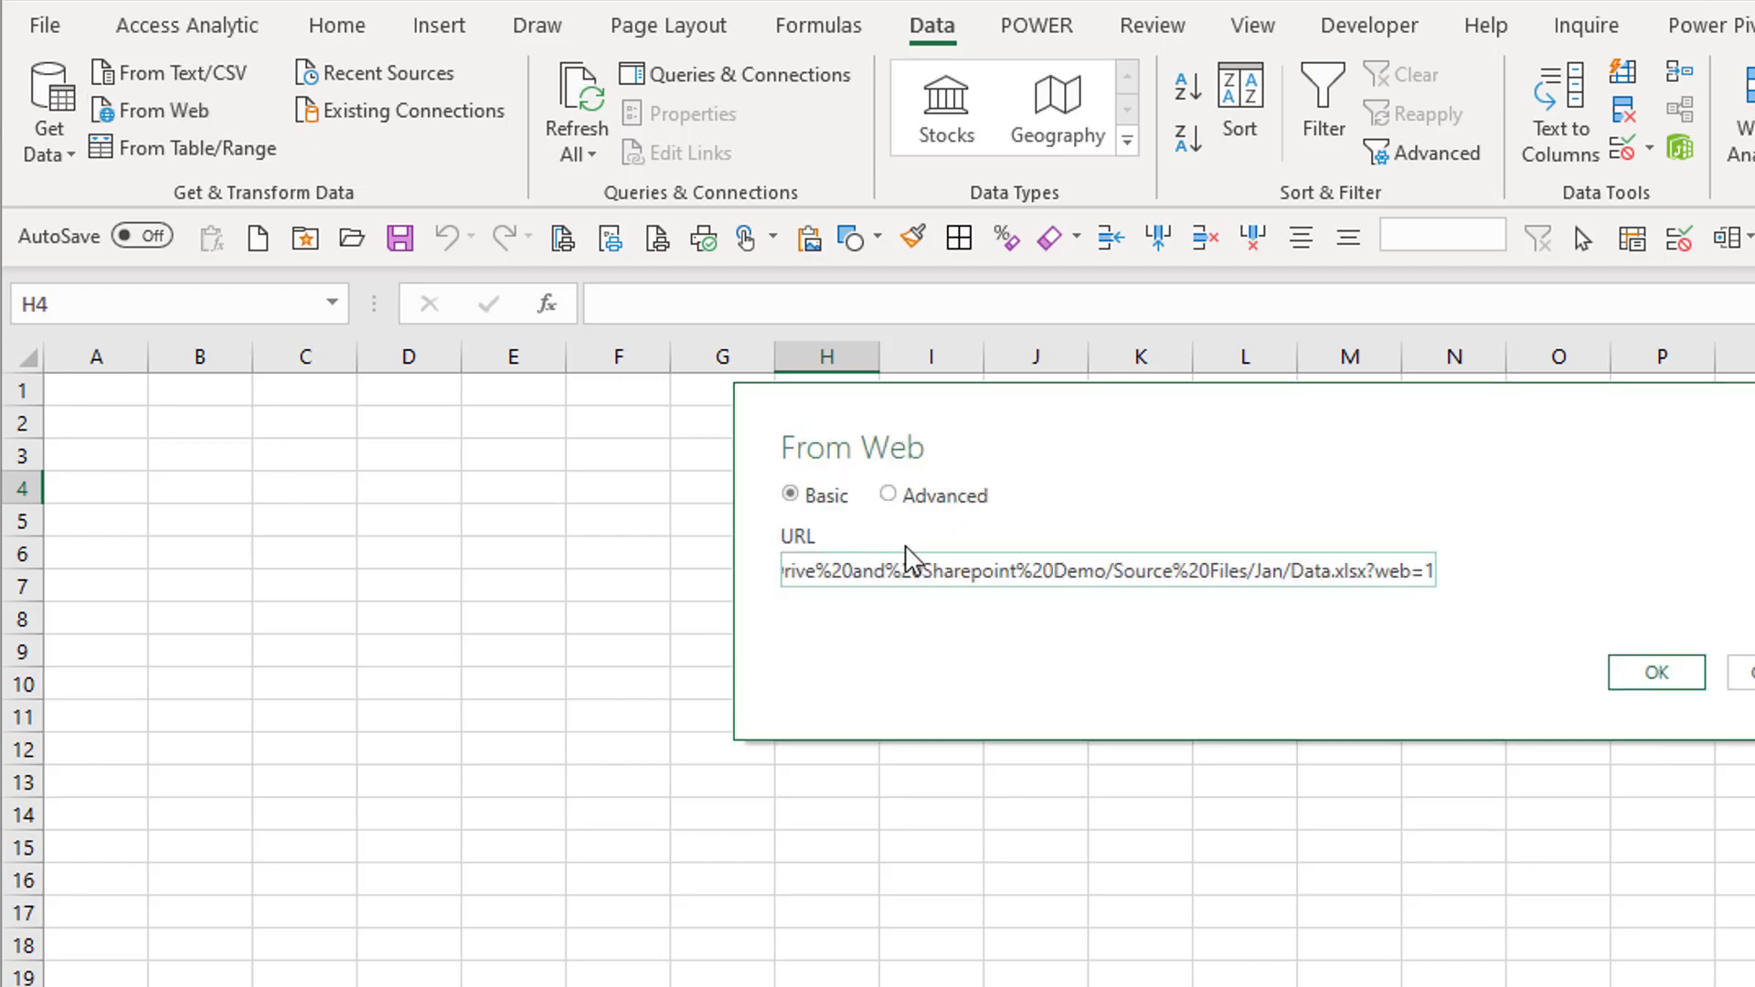
pyautogui.moveTo(1374, 552)
pyautogui.mouseDown()
pyautogui.moveTo(1414, 591)
pyautogui.moveTo(1453, 552)
pyautogui.moveTo(1440, 601)
pyautogui.mouseUp()
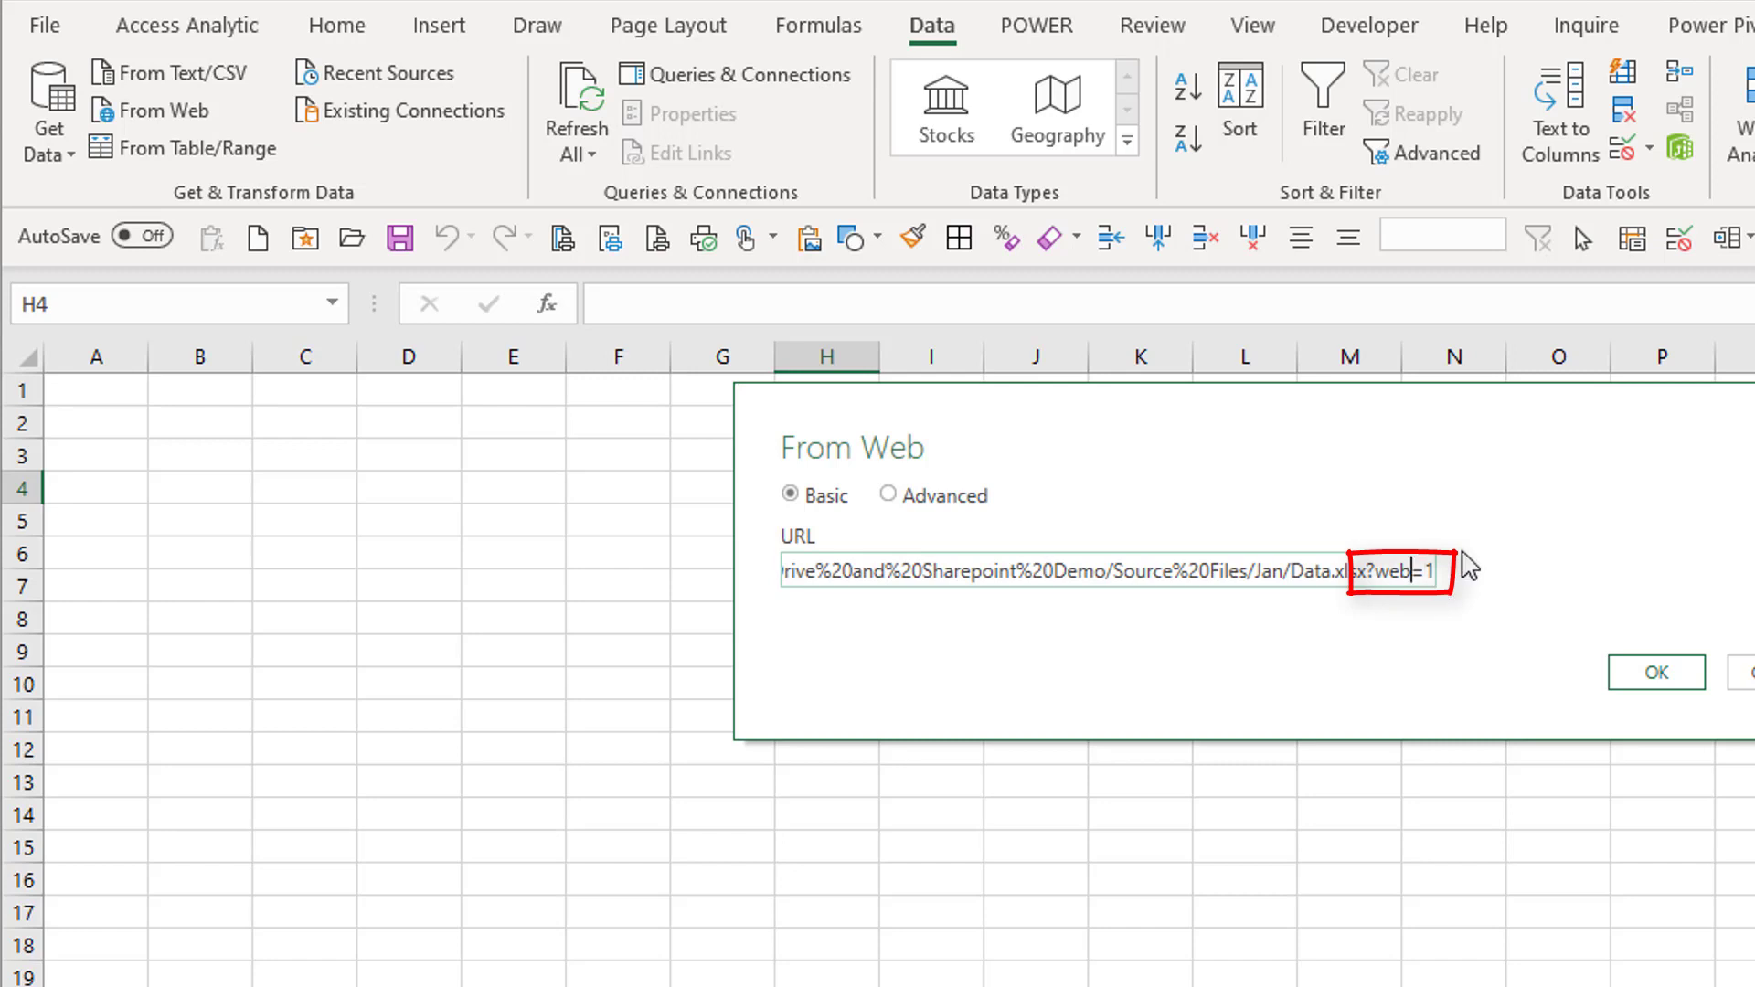
pyautogui.hotkey('shift', 'Right')
pyautogui.hotkey('shift', 'Right')
pyautogui.hotkey('shift', 'Right')
pyautogui.hotkey('shift', 'Right')
pyautogui.hotkey('shift', 'Right')
pyautogui.hotkey('shift', 'Right')
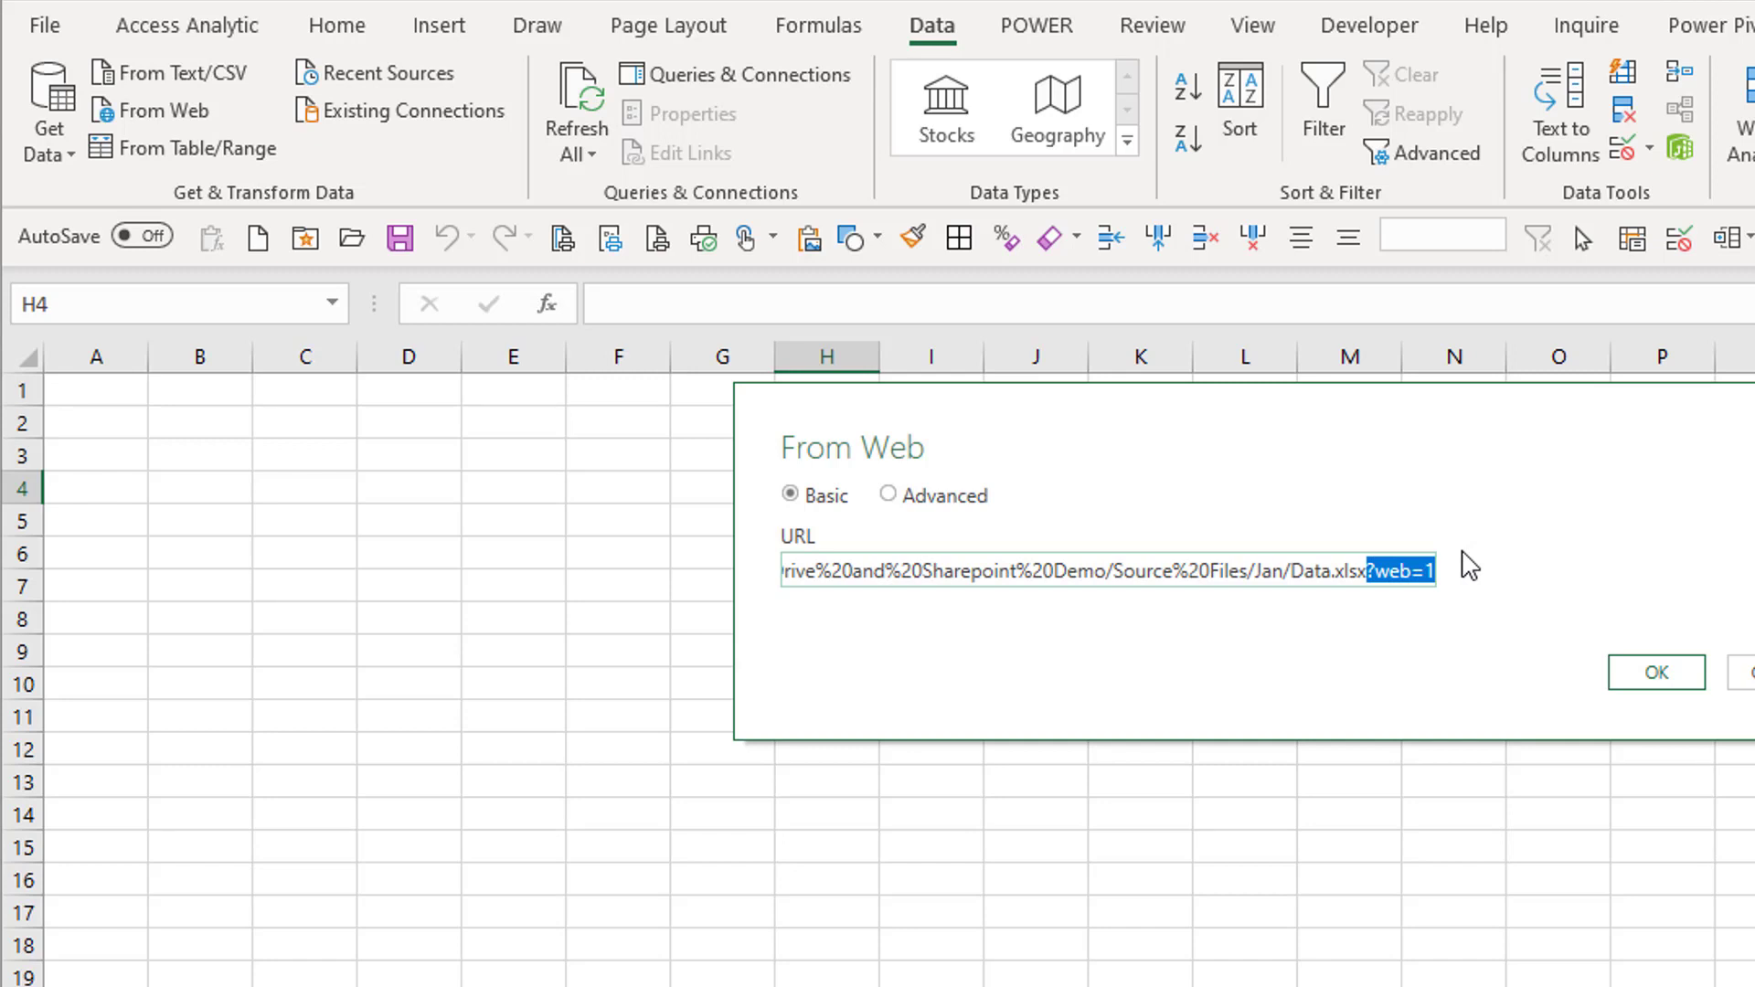
pyautogui.press('Delete')
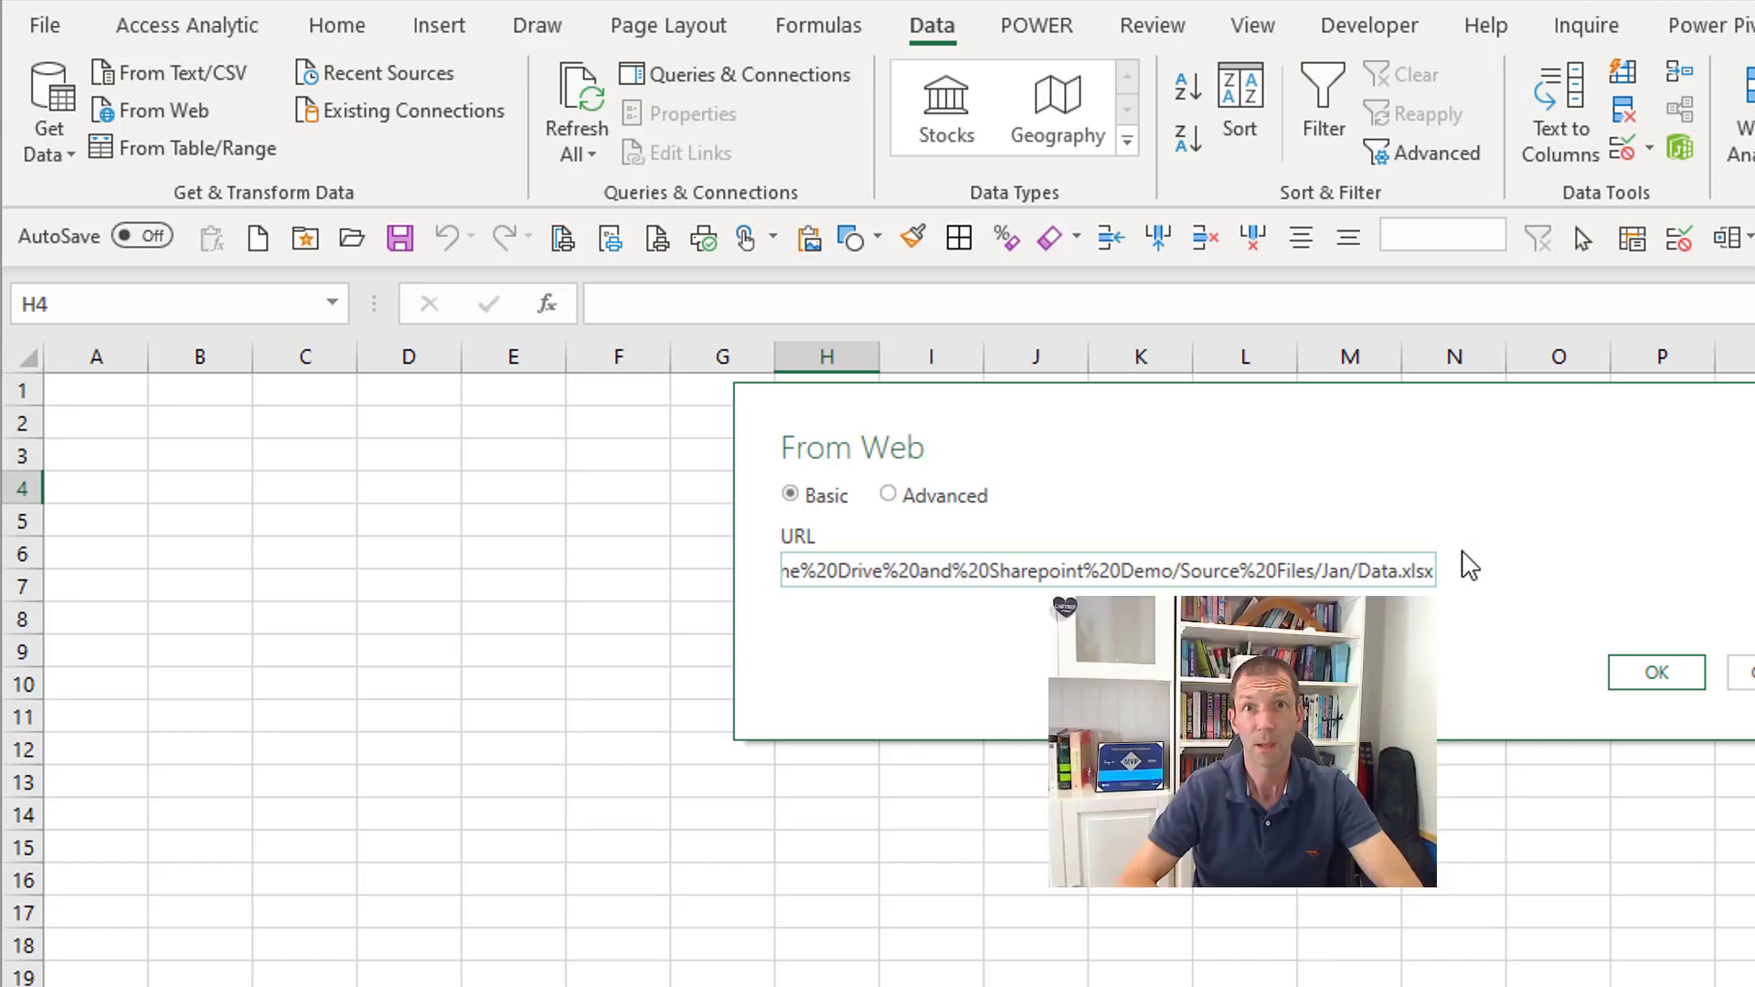
pyautogui.click(1658, 674)
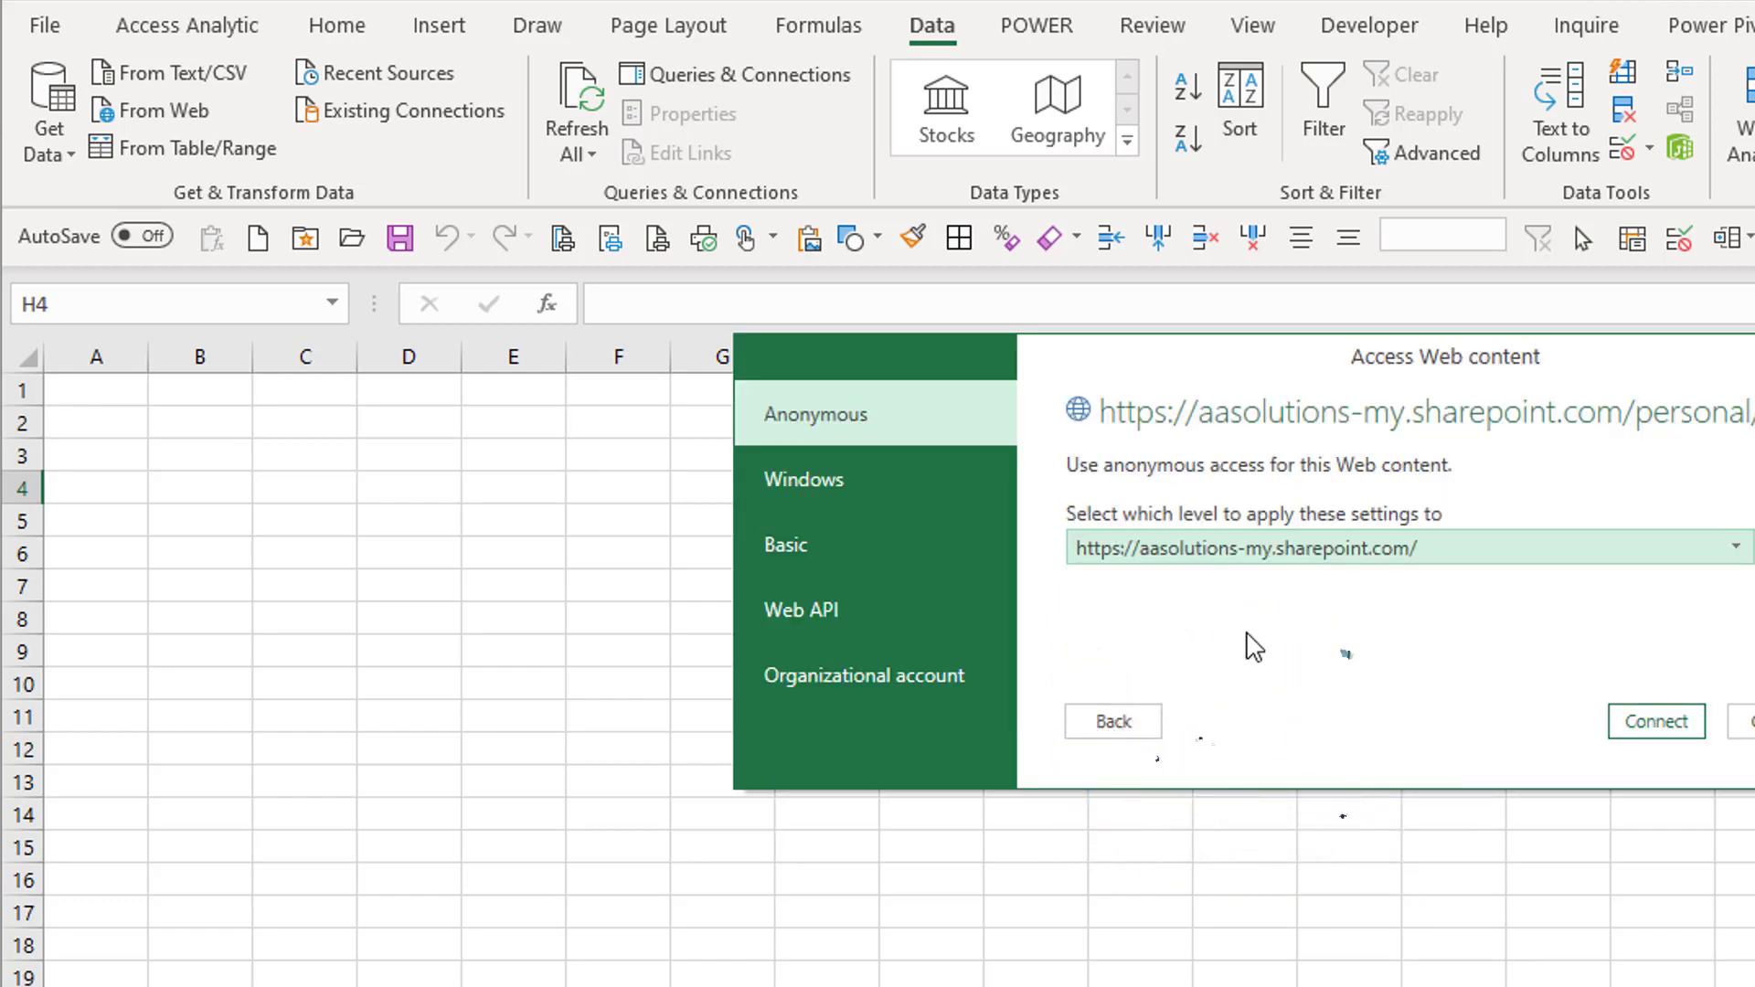
# Sign in with an organizational account and connect to the SharePoint Data.xlsx file
pyautogui.click(876, 700)
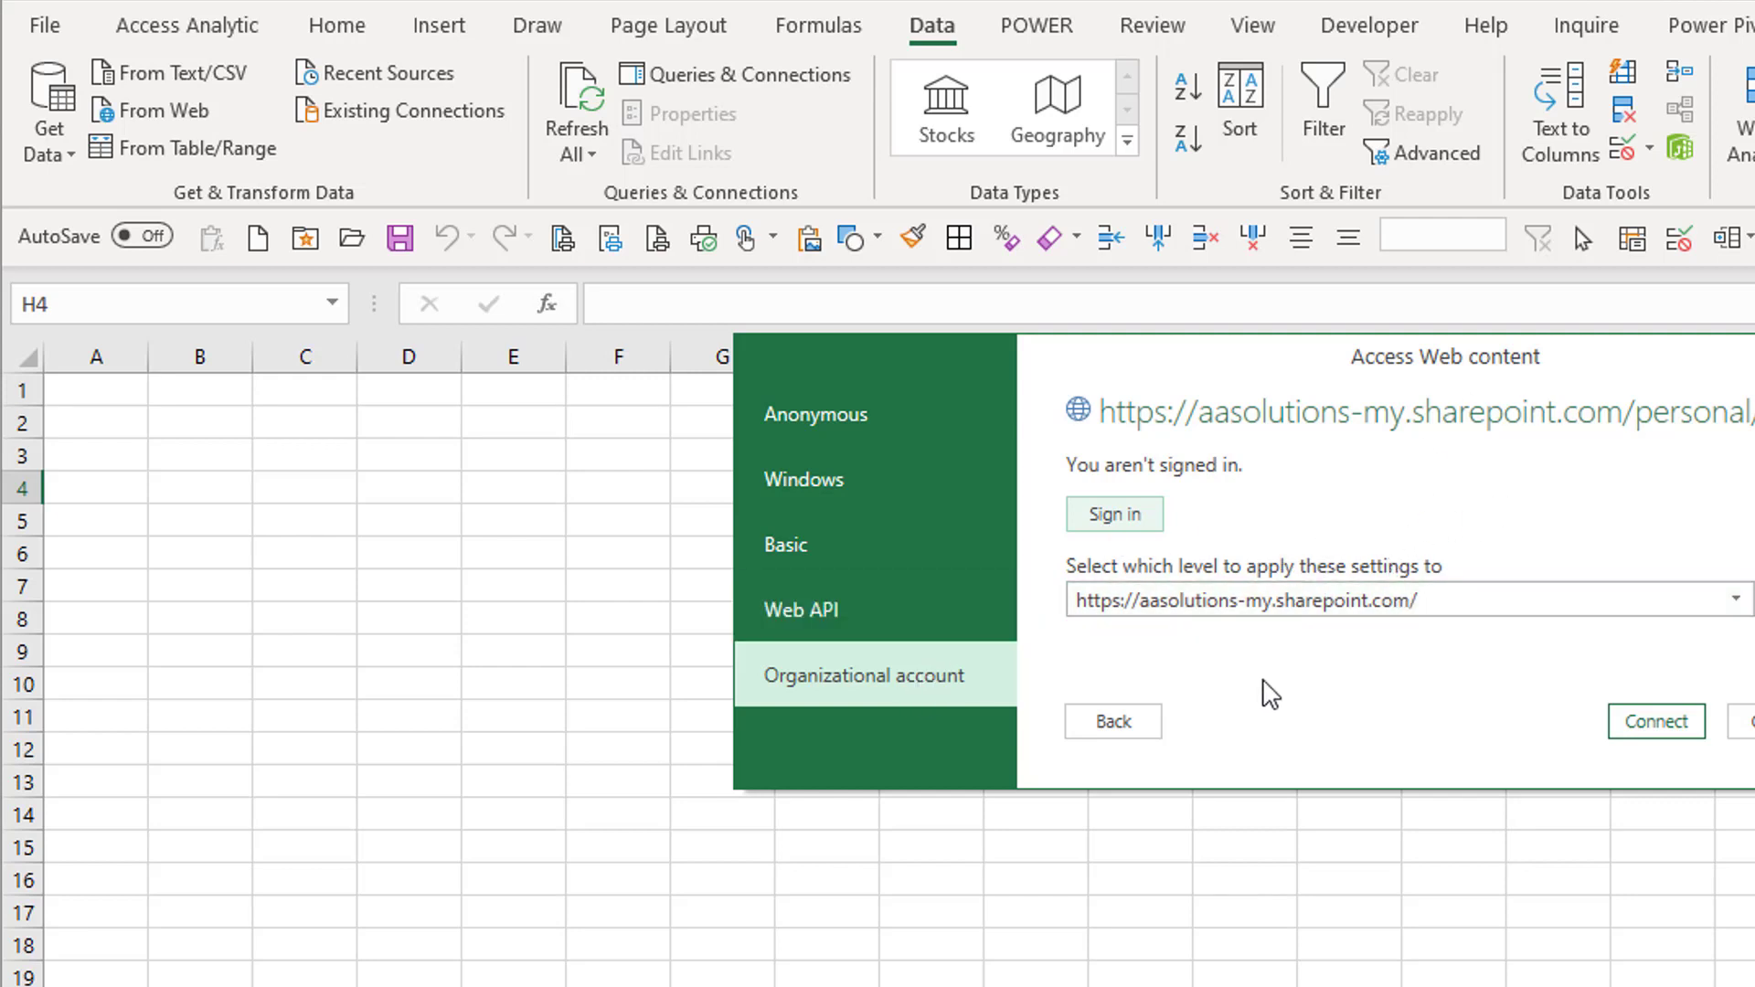
pyautogui.click(1135, 516)
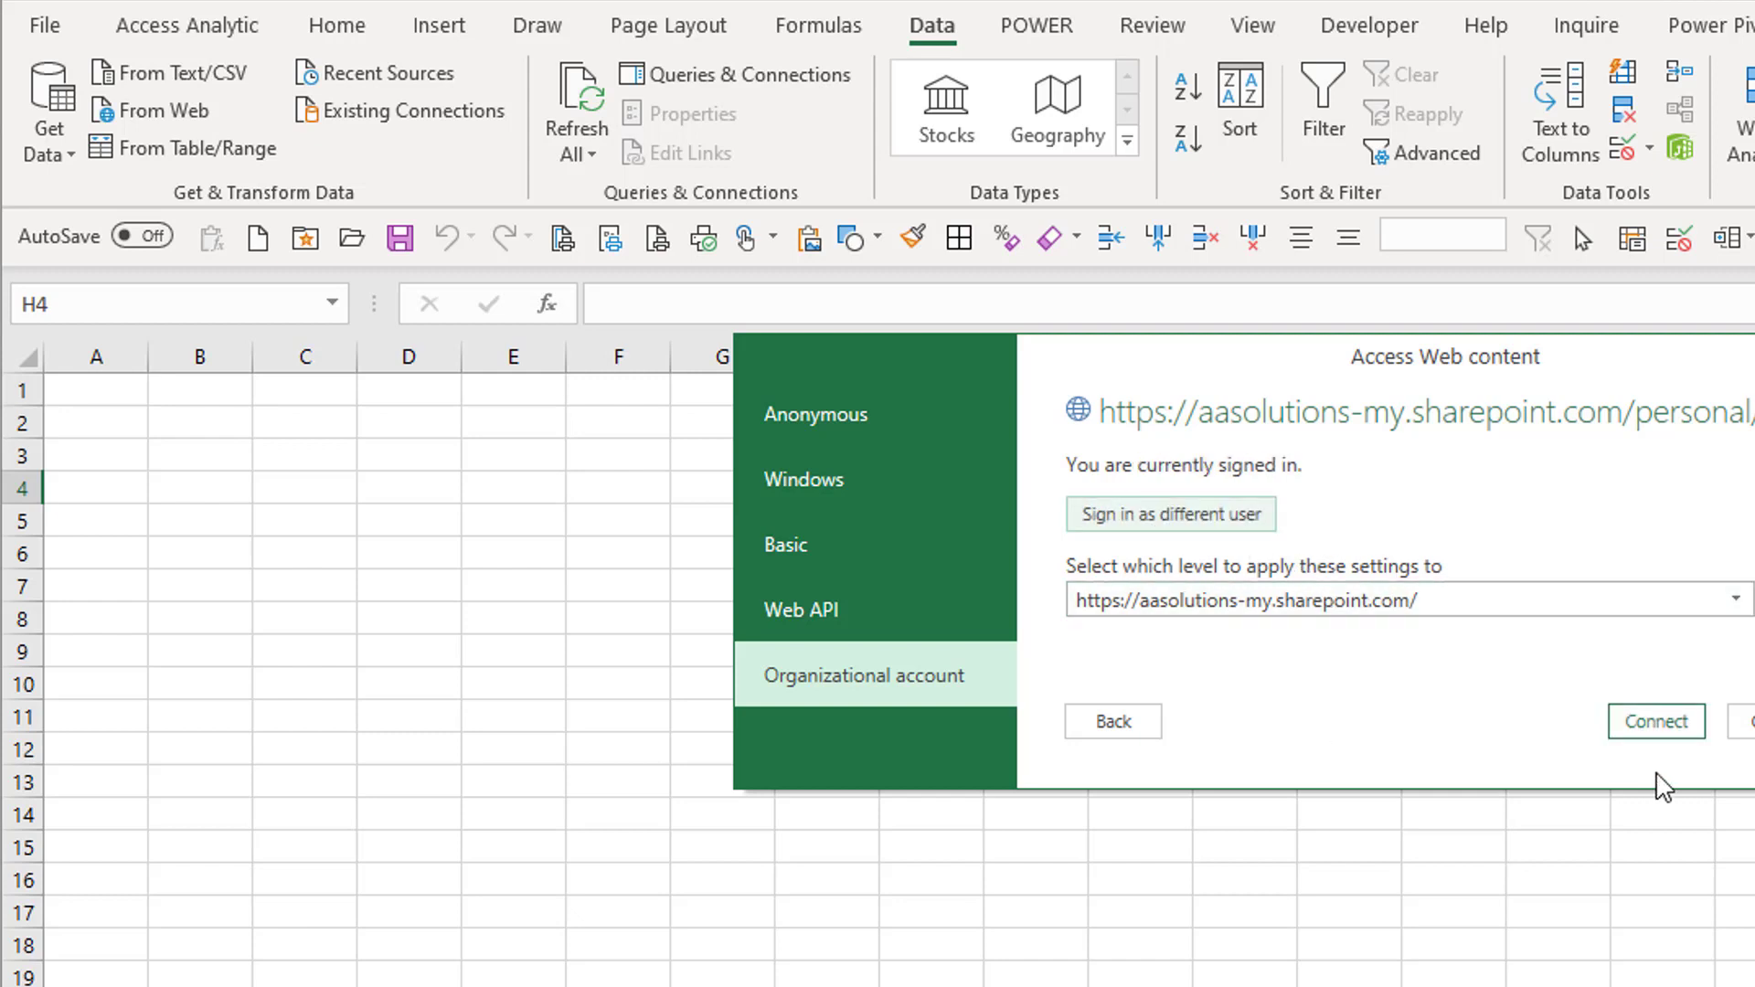
pyautogui.click(1642, 734)
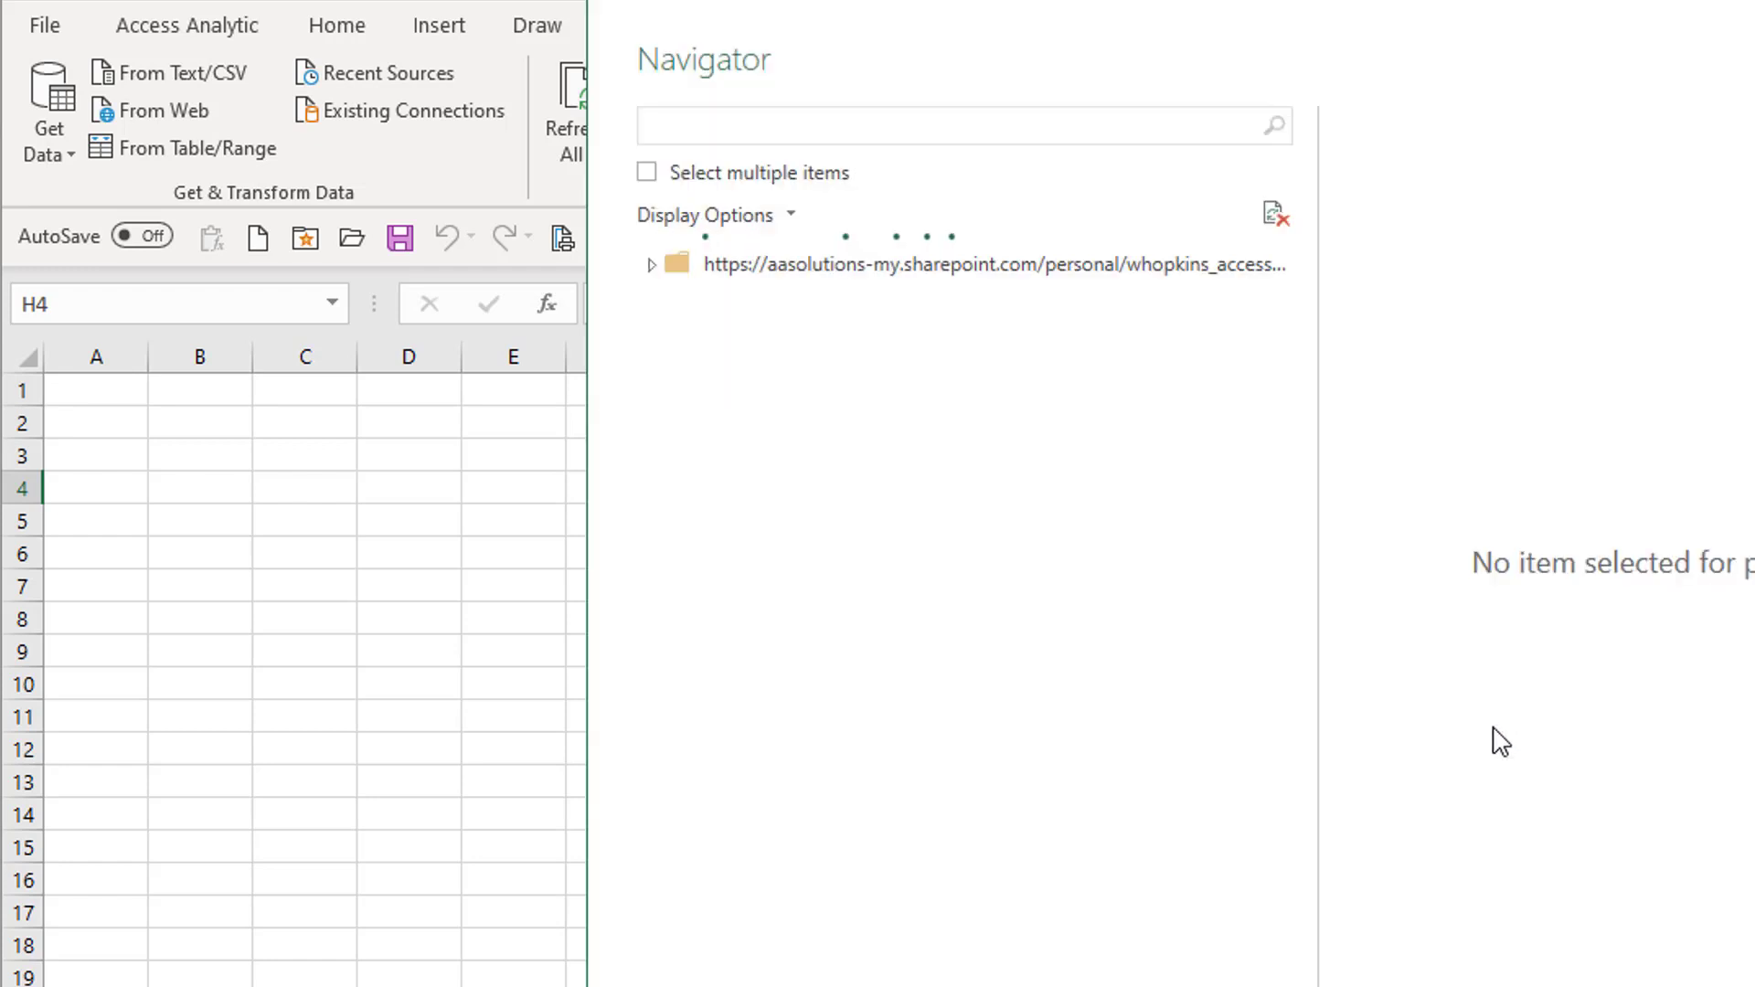
# Preview tblSales in Navigator and send it to Power Query with Transform Data
pyautogui.click(751, 313)
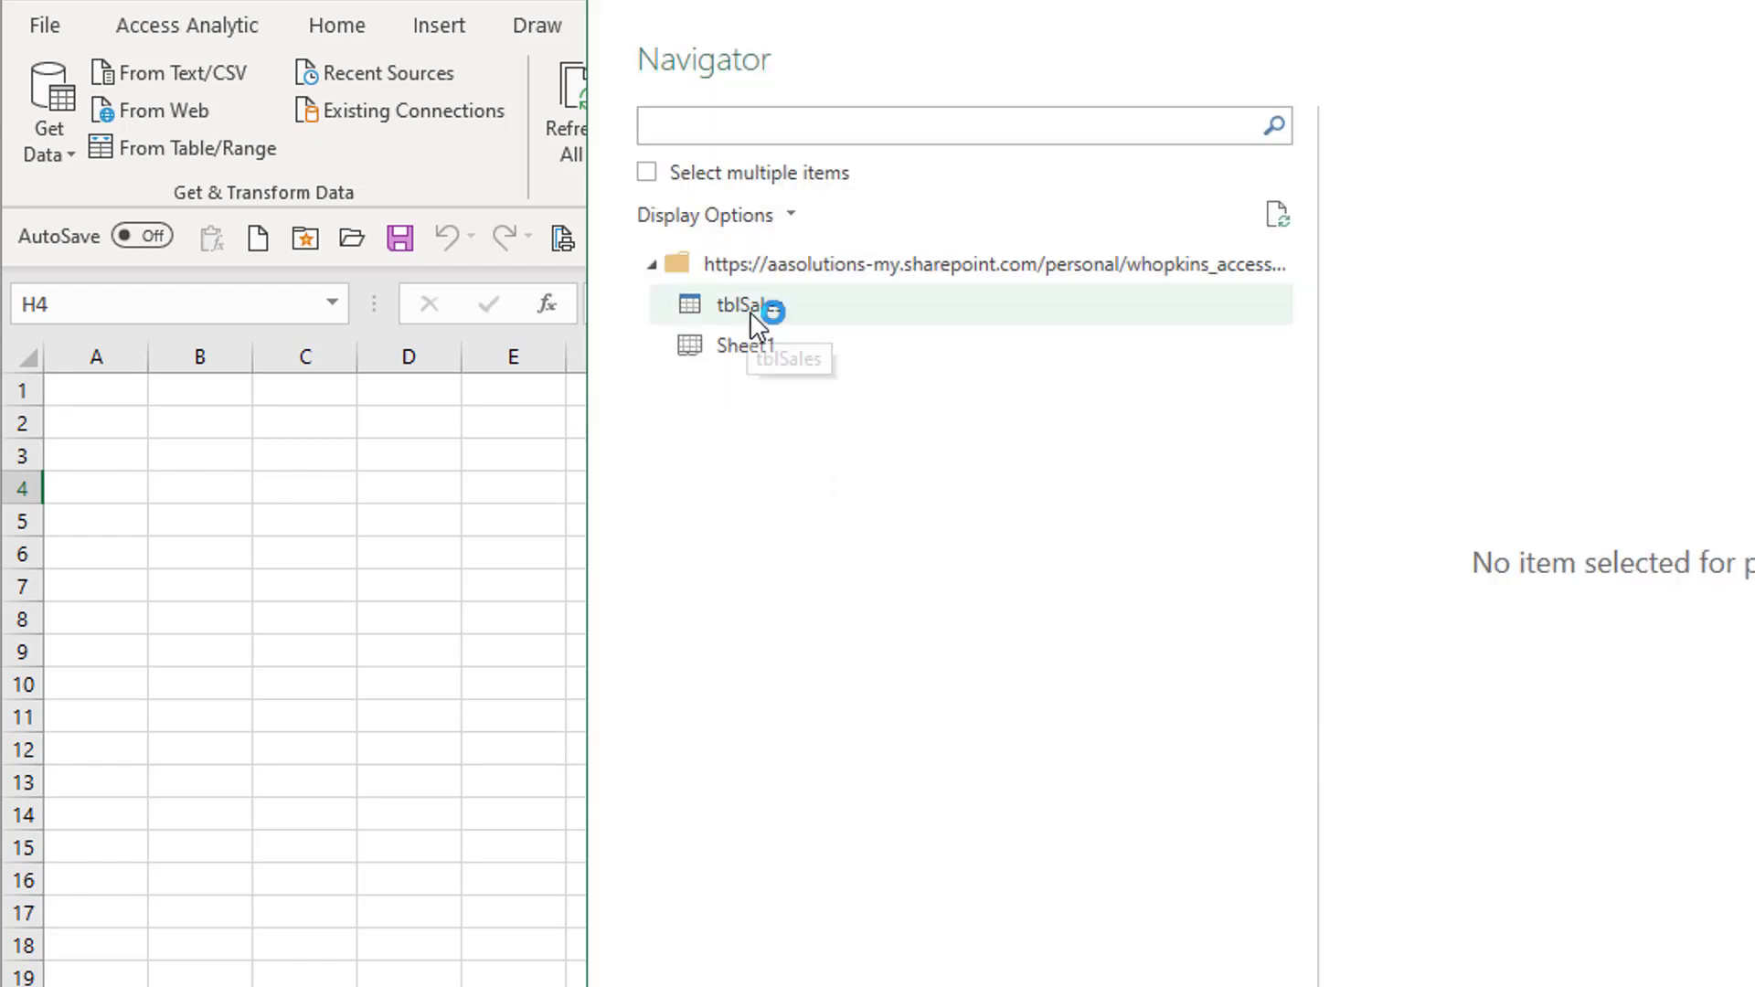
pyautogui.rightClick(749, 310)
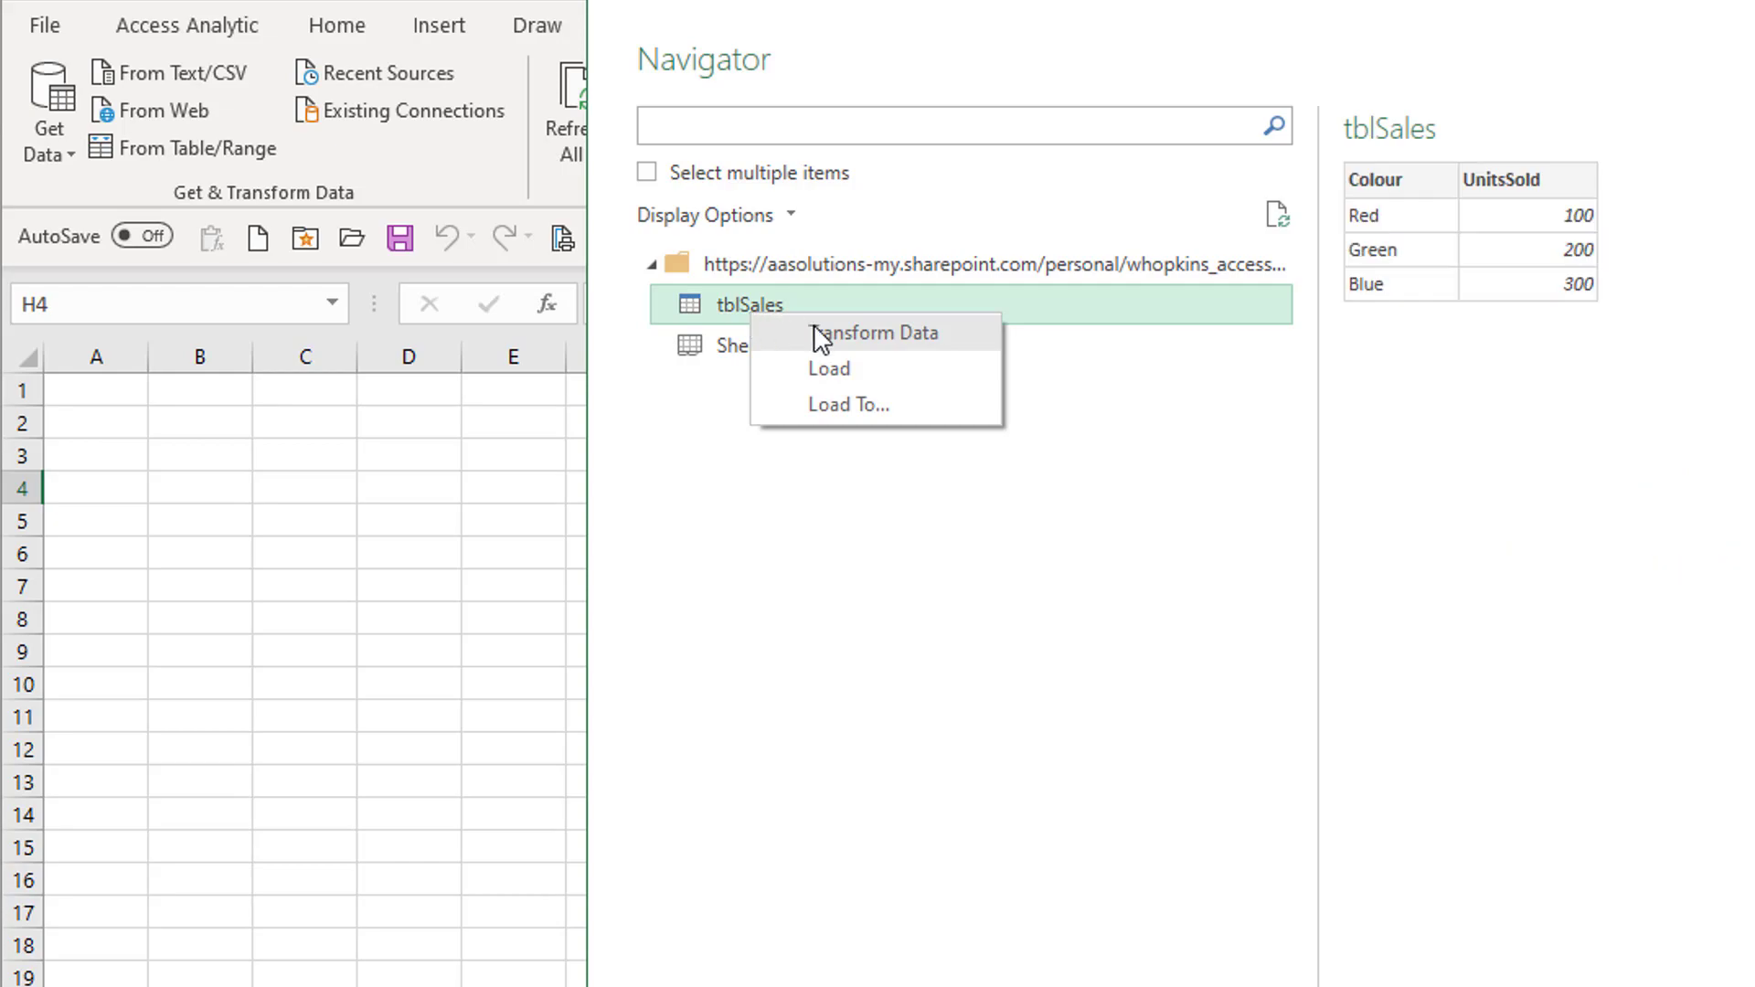
pyautogui.click(822, 334)
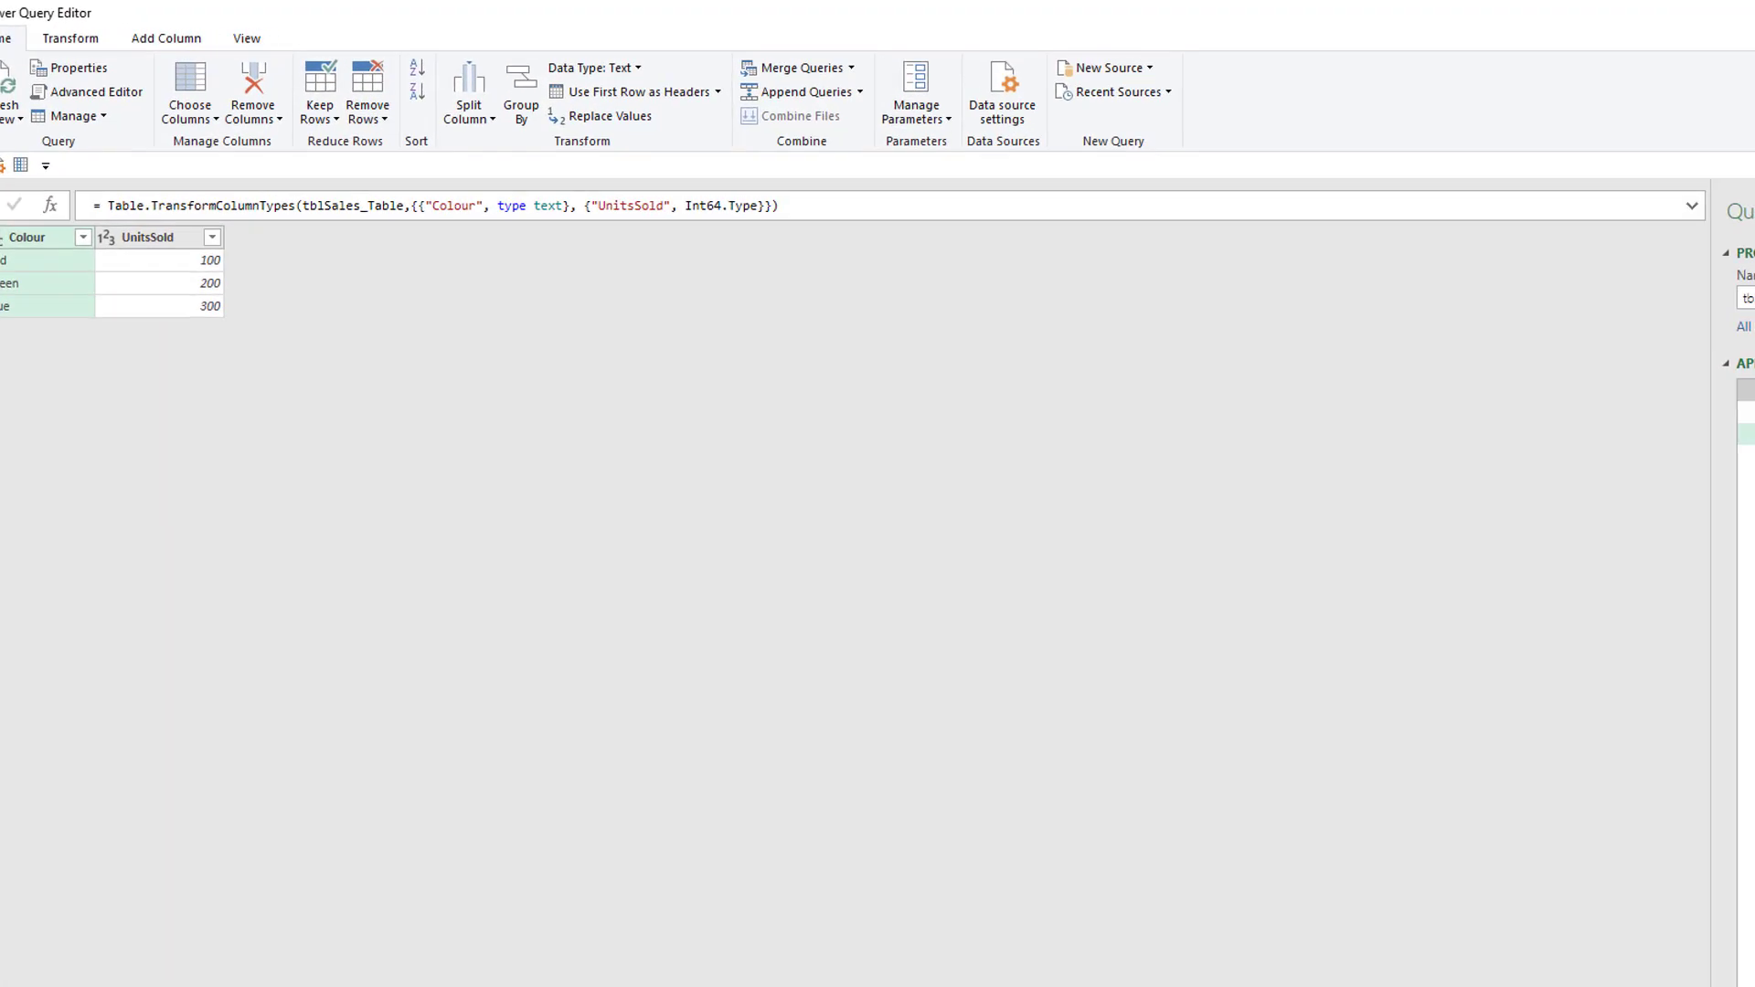
# Inspect the Source step's Web.Contents file address and the Navigation step, ending back on Source
pyautogui.click(1746, 390)
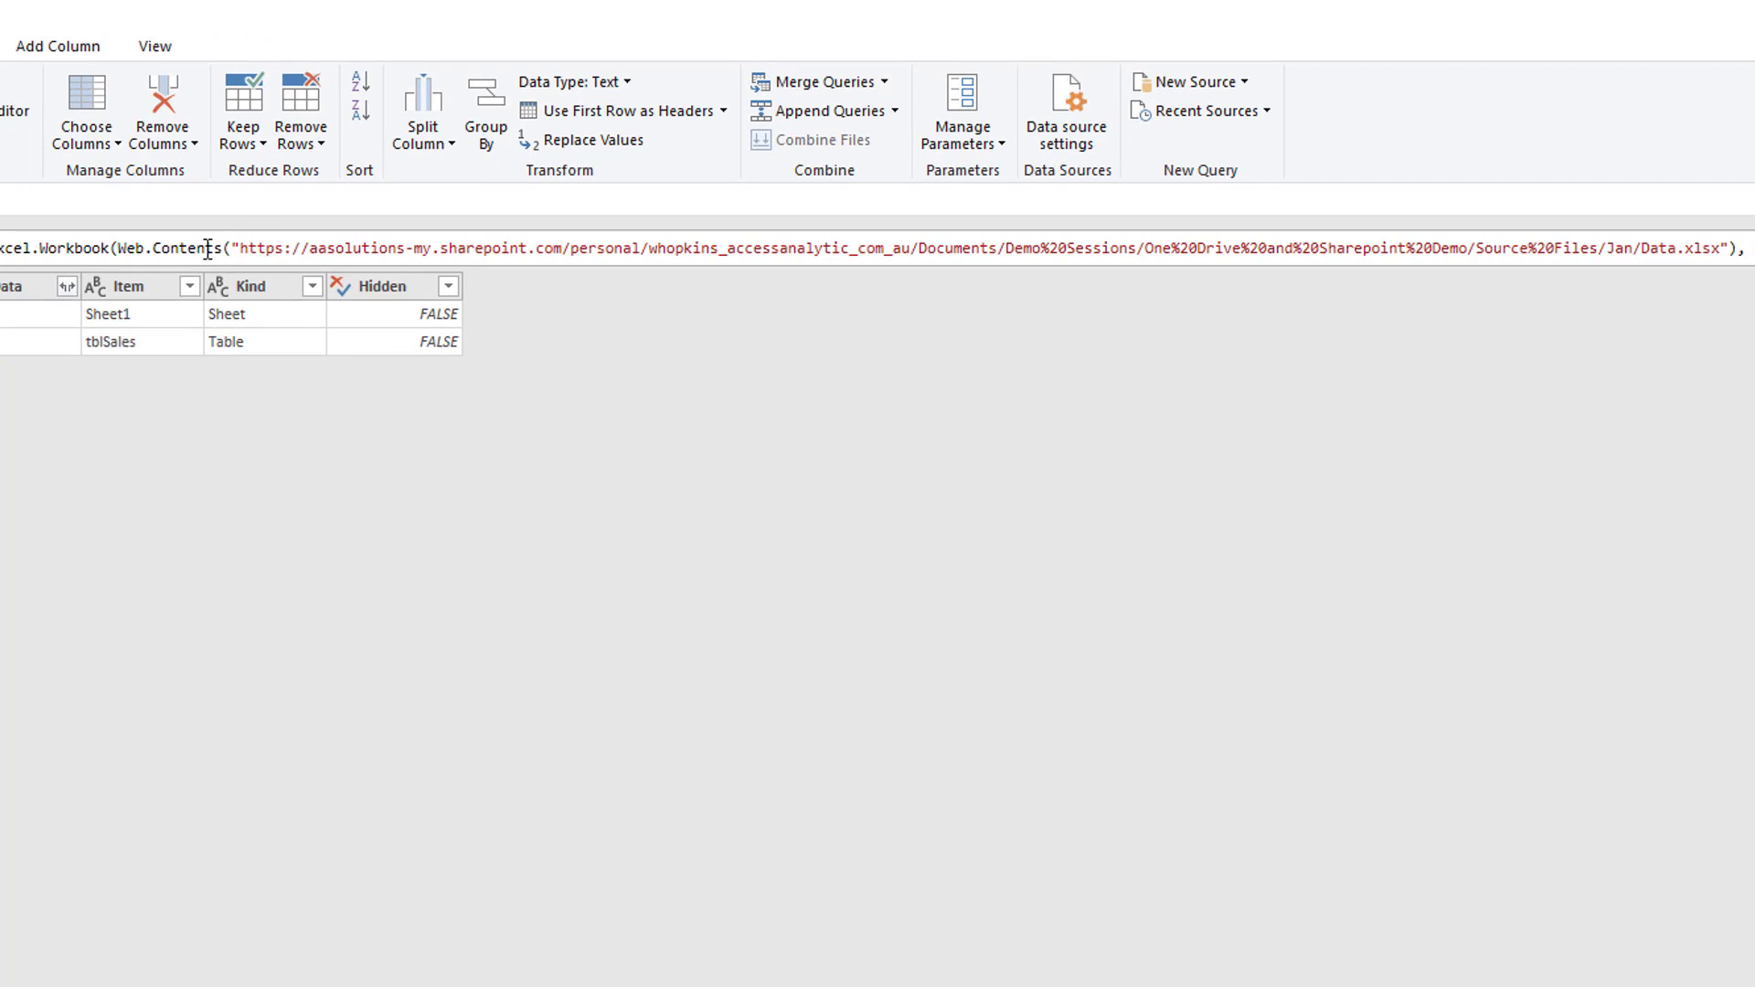
pyautogui.moveTo(247, 250); pyautogui.dragTo(1726, 247)
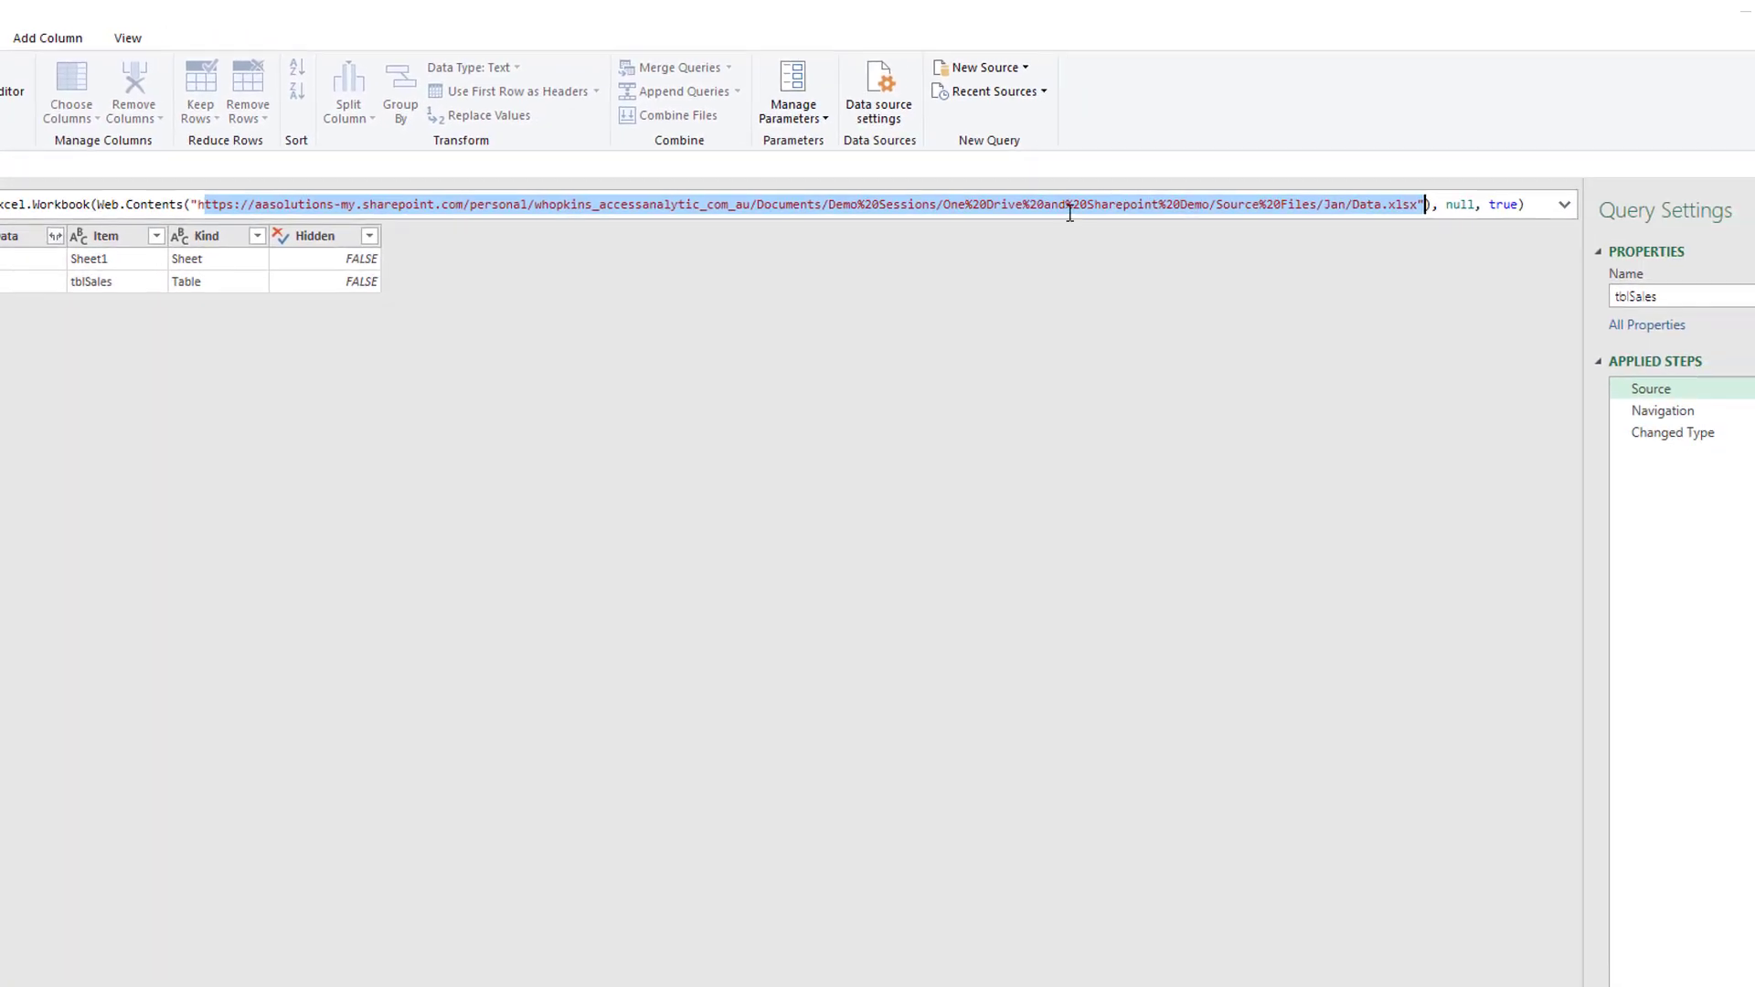
pyautogui.click(1670, 410)
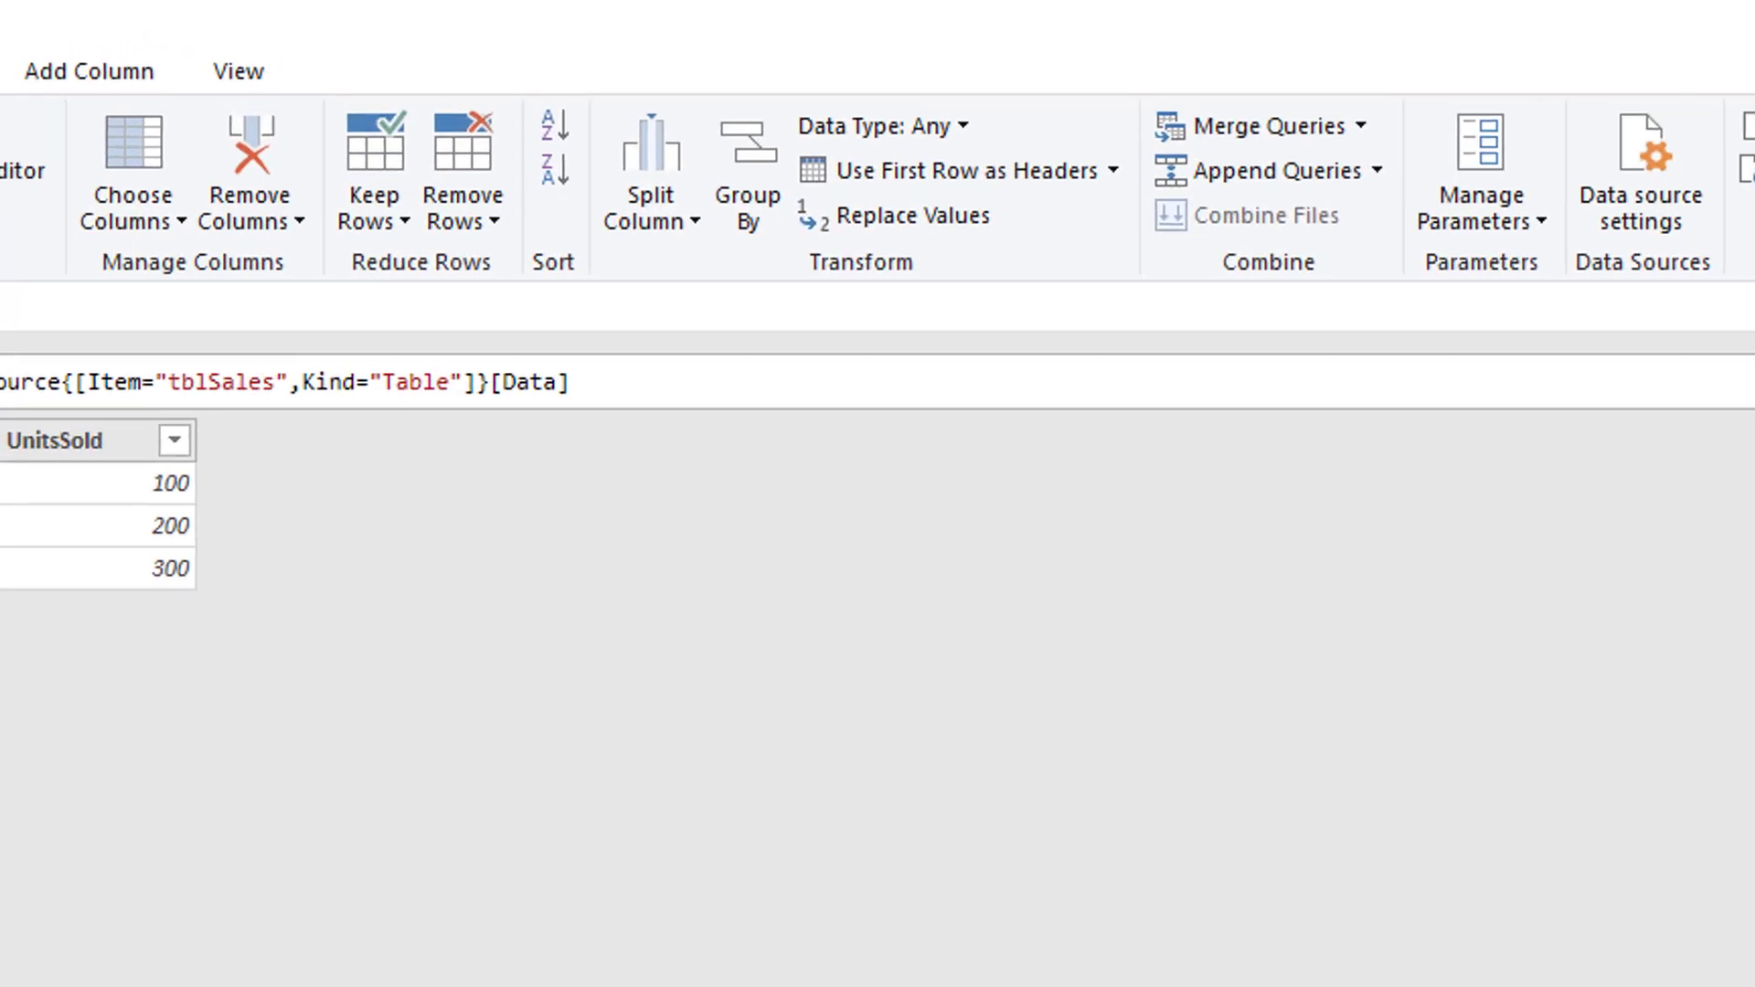
pyautogui.click(1703, 397)
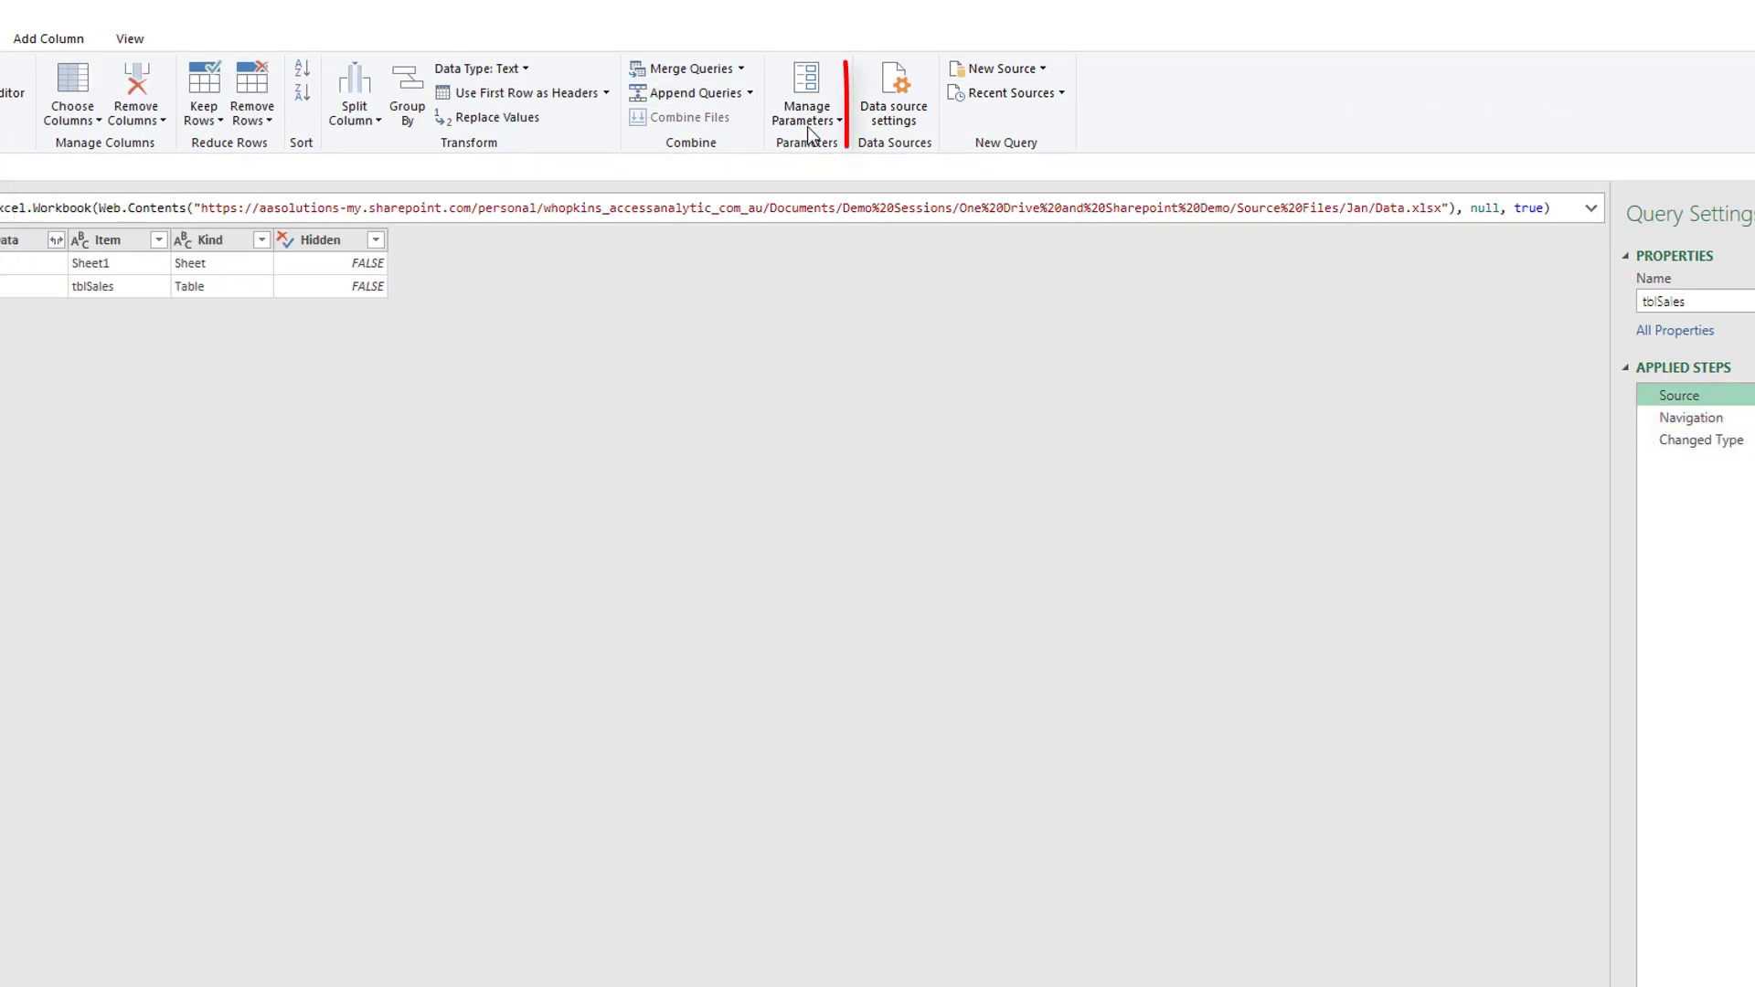
# Open Change Source for the Data.xlsx link and select its full Jan/Data.xlsx address
pyautogui.click(894, 87)
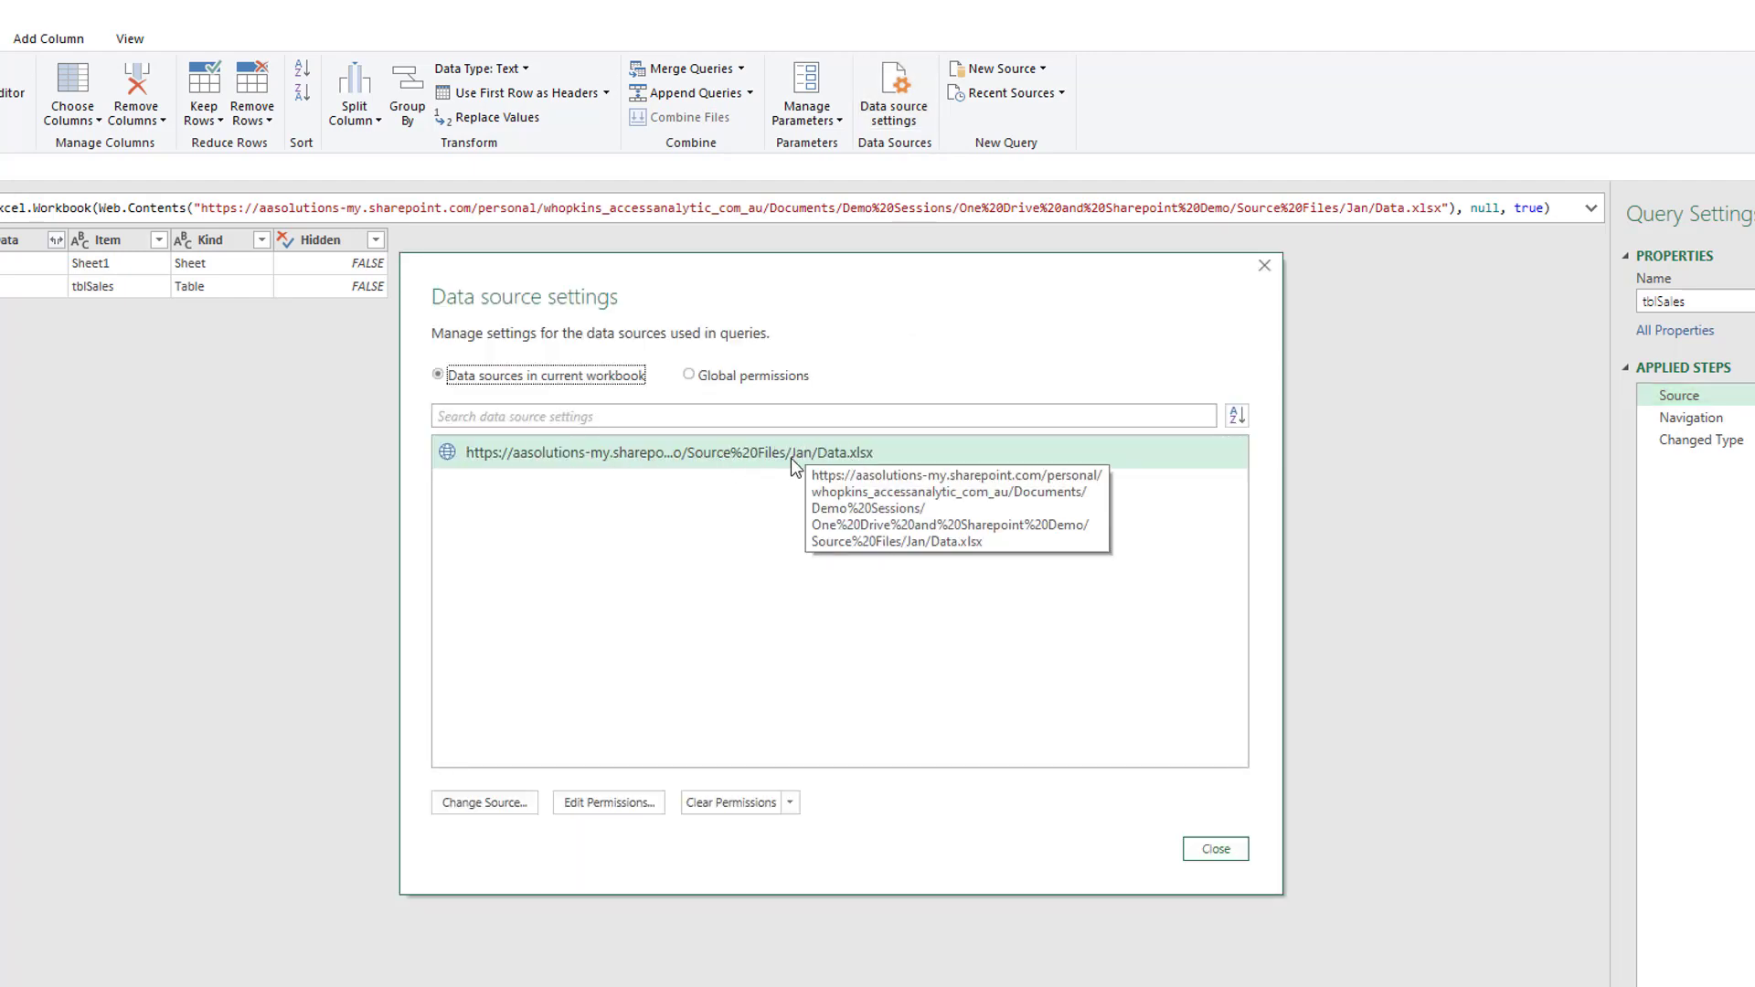
pyautogui.click(505, 804)
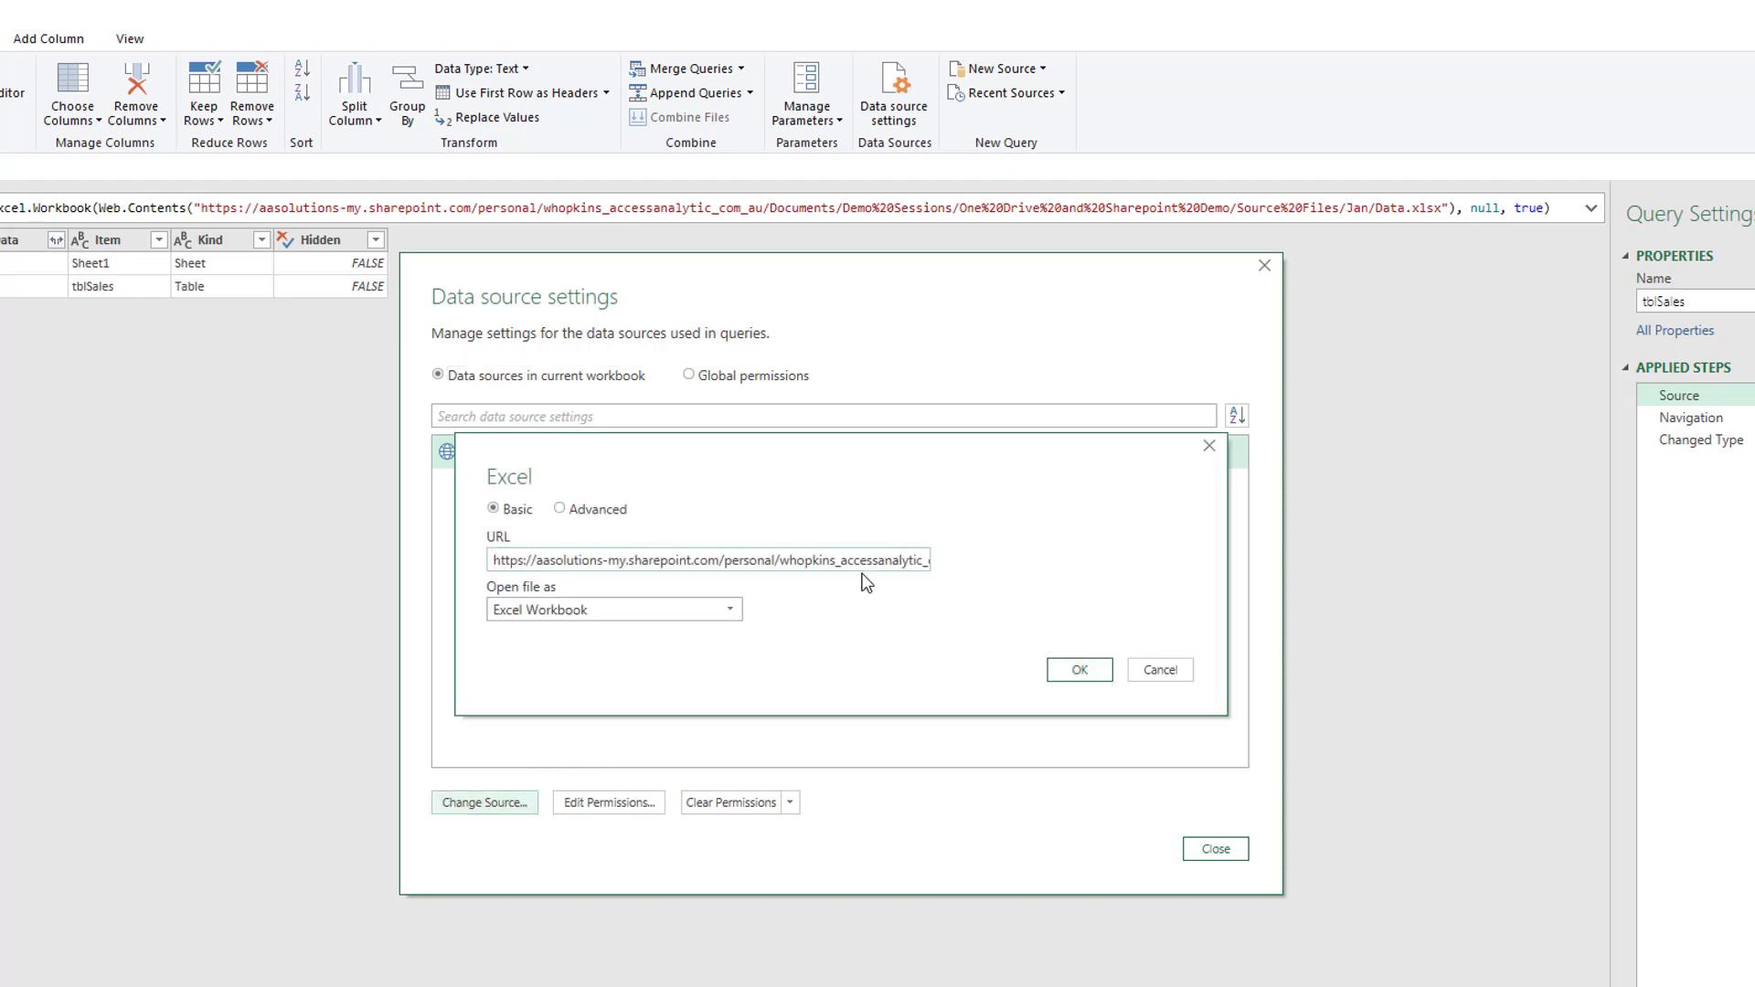
pyautogui.doubleClick(896, 565)
pyautogui.doubleClick(929, 564)
pyautogui.click(898, 567)
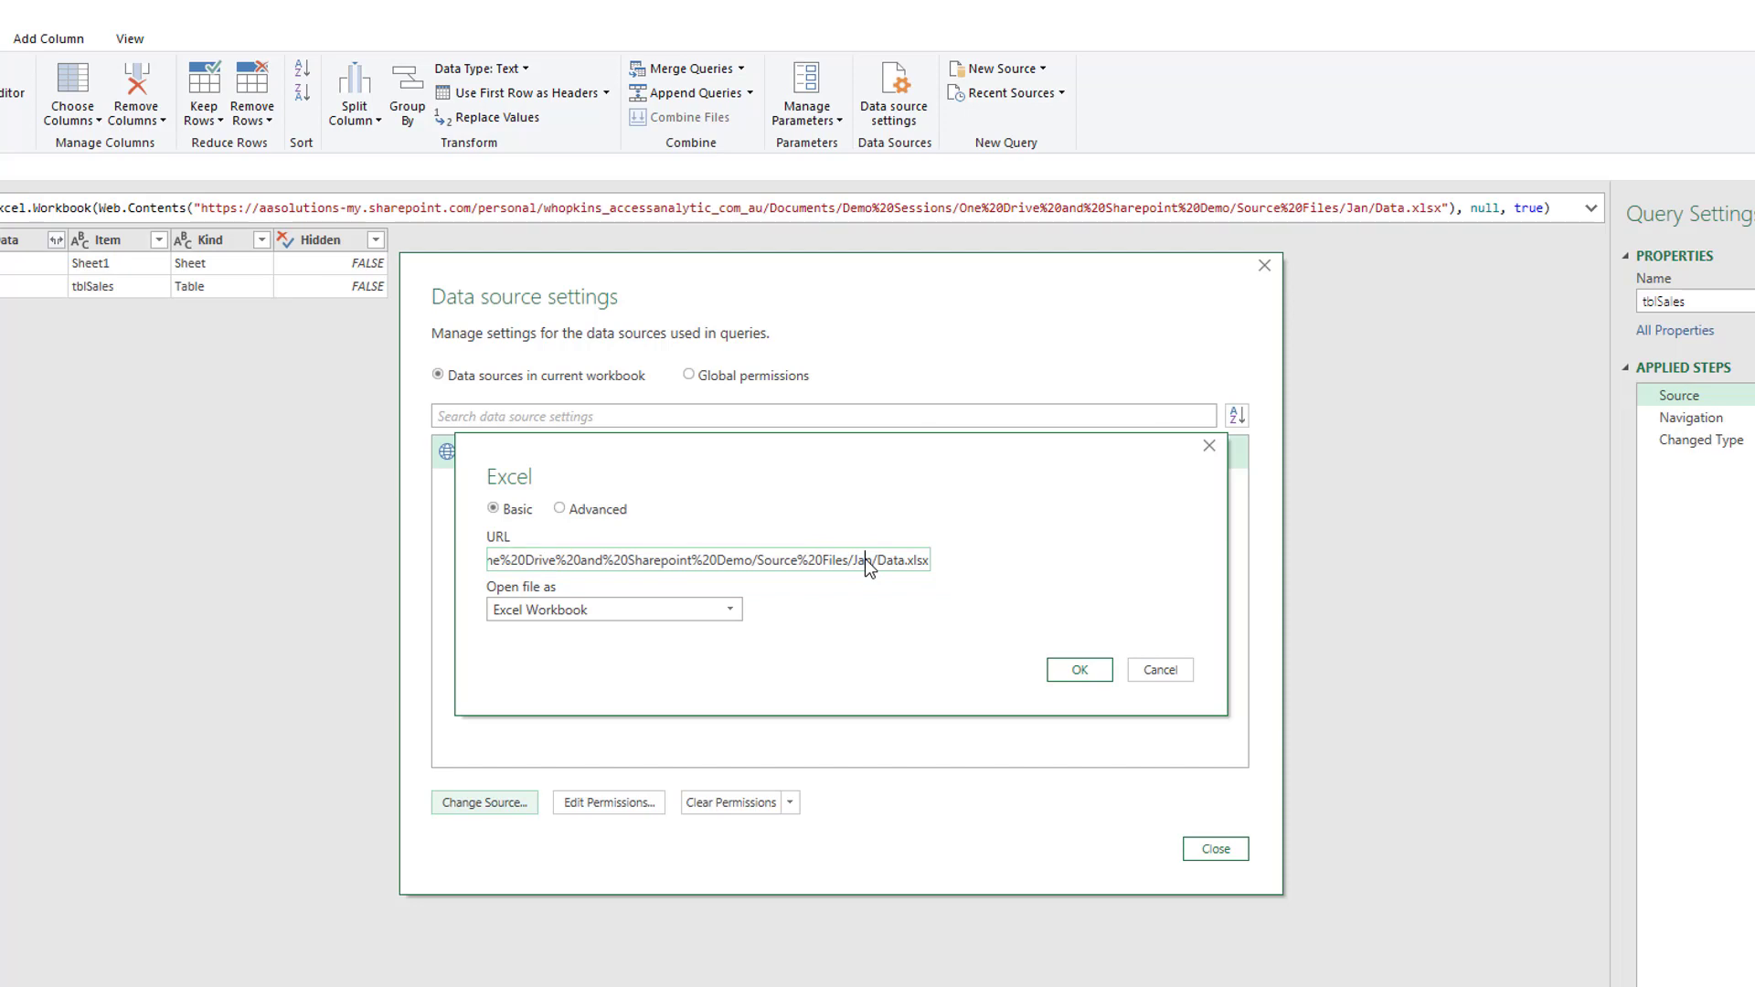
pyautogui.doubleClick(867, 564)
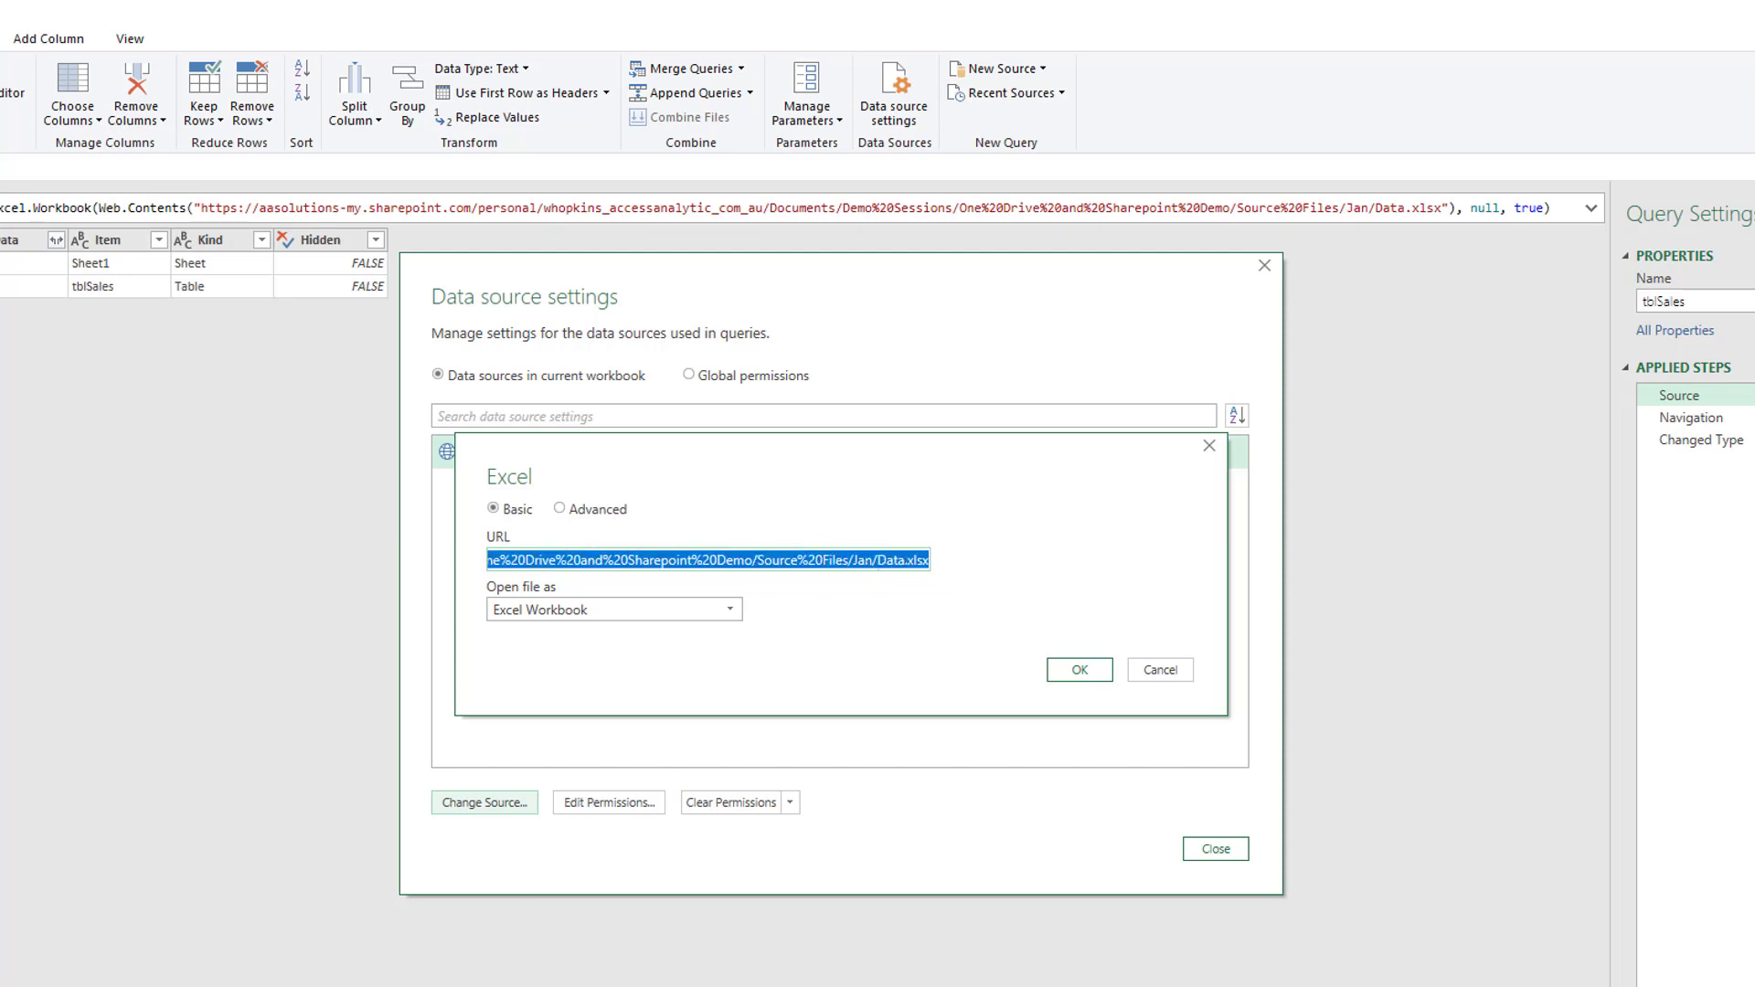
# Check the Feb folder under Source Files in File Explorer, then close Explorer
pyautogui.hotkey('alt', 'Tab')
pyautogui.click(697, 207)
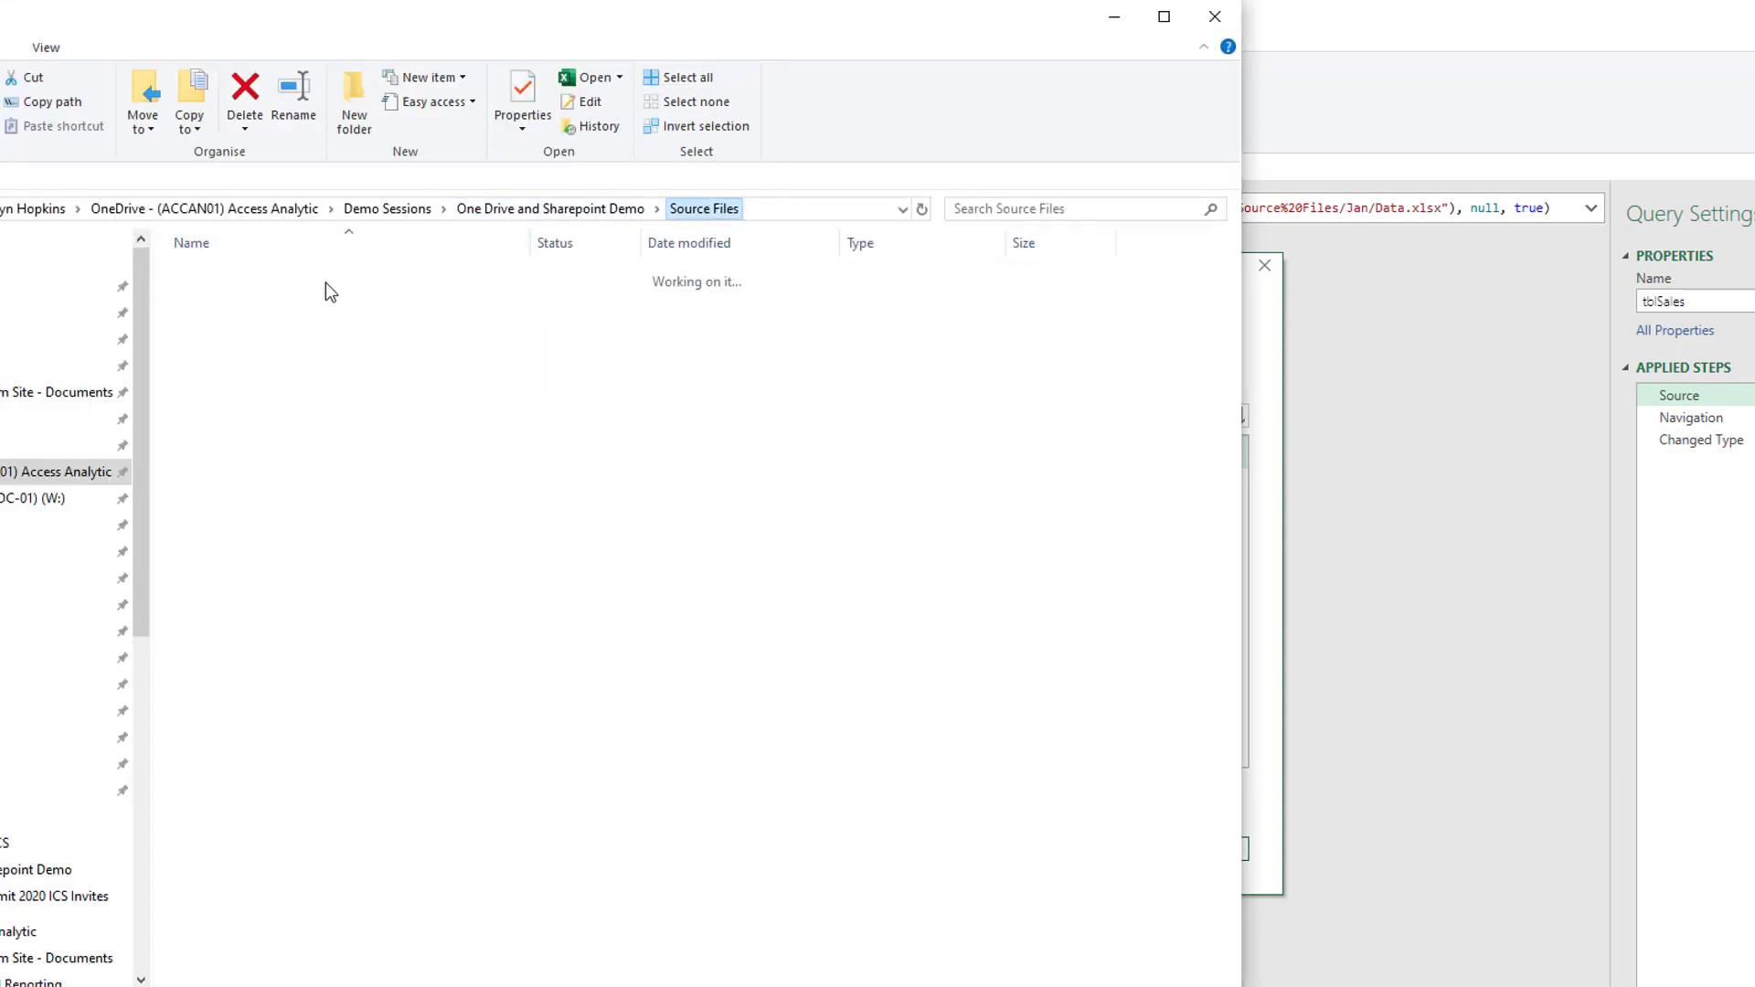
pyautogui.click(238, 281)
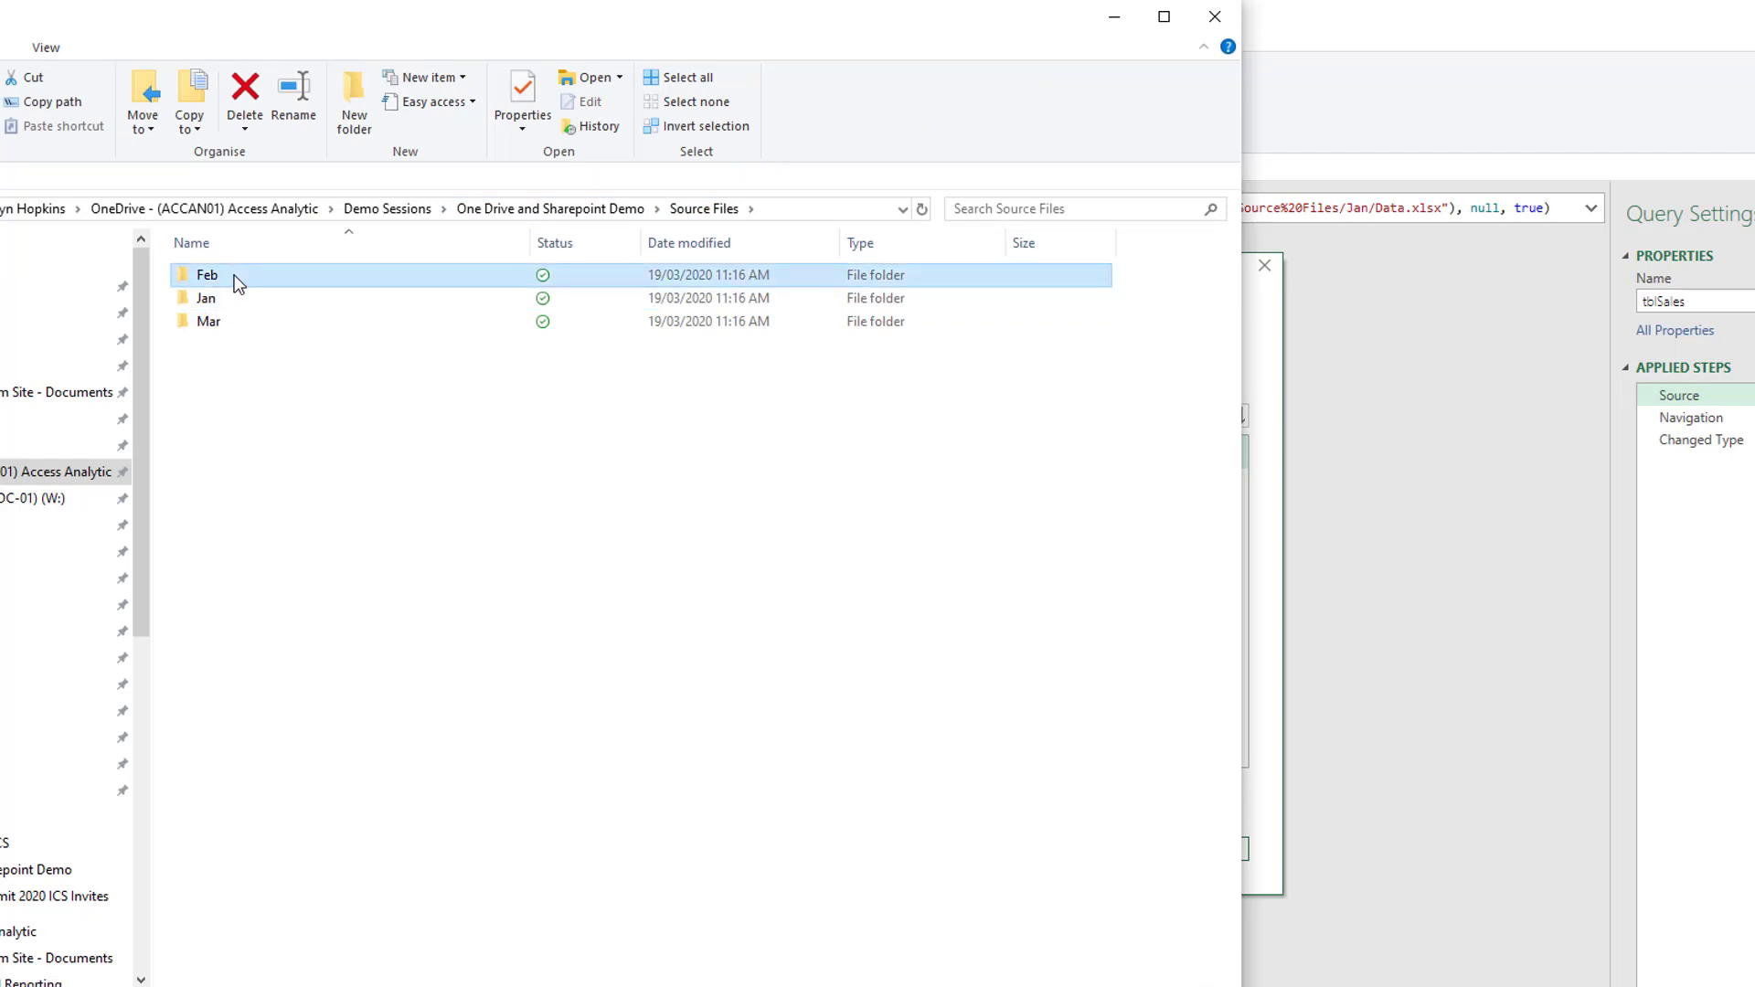
pyautogui.doubleClick(237, 281)
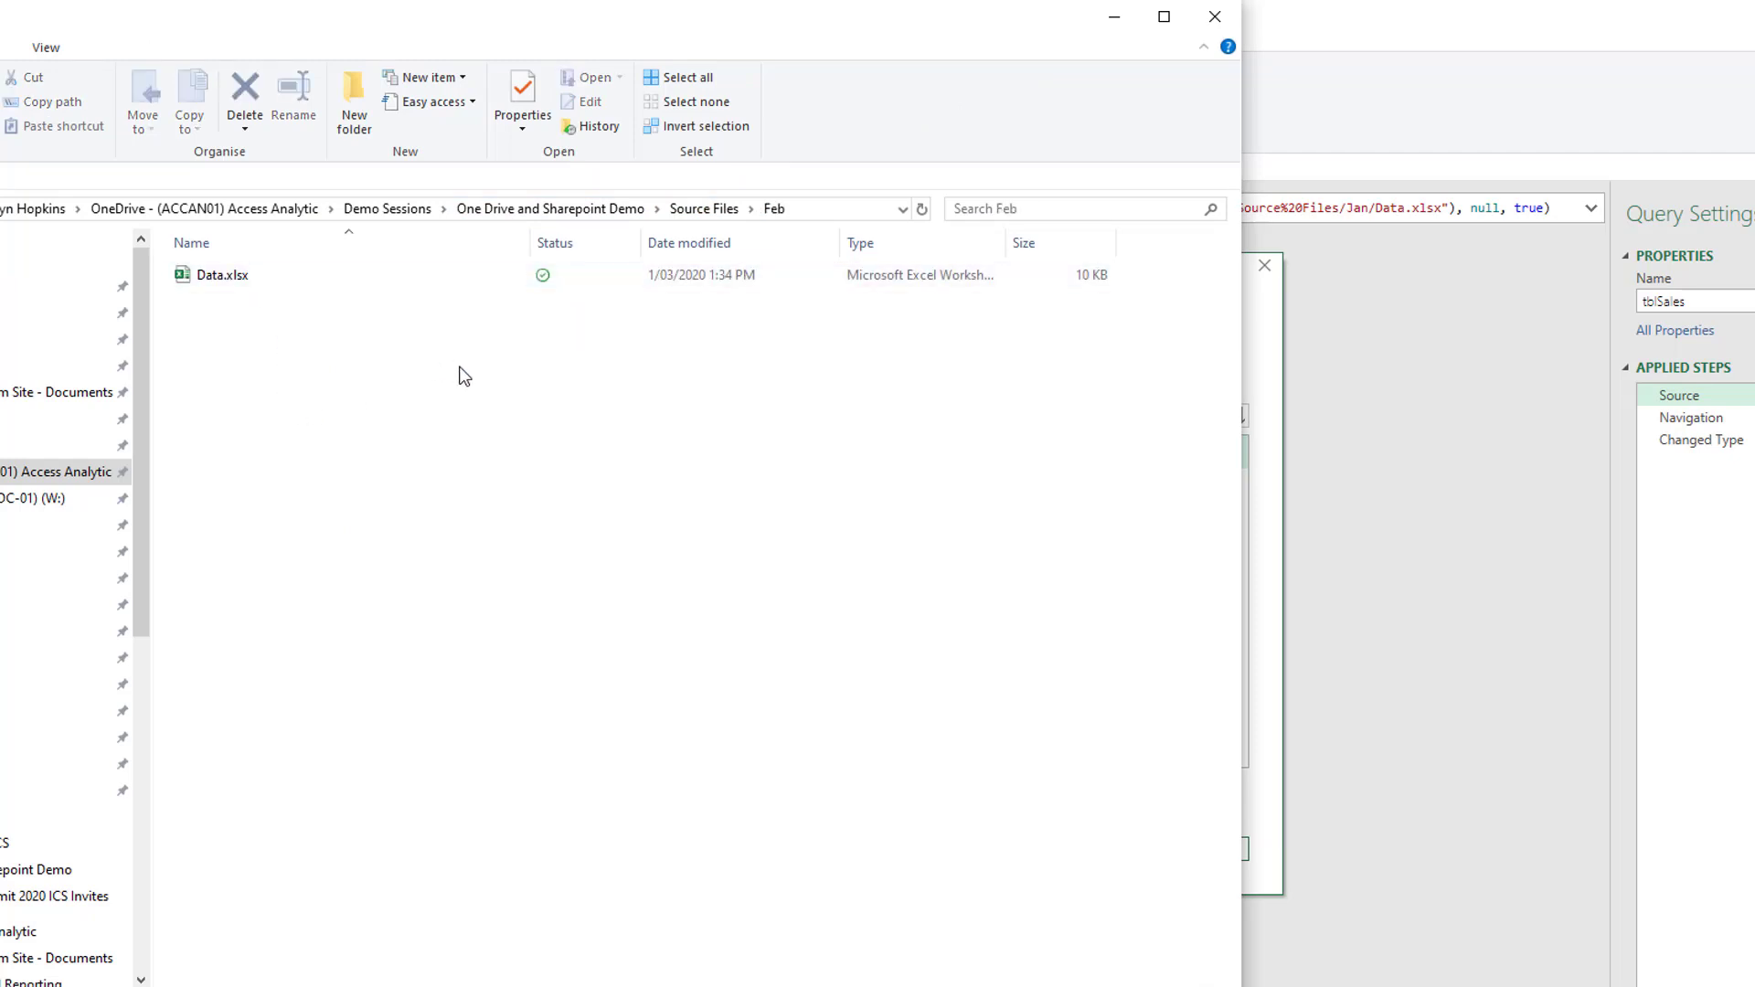
pyautogui.click(1213, 16)
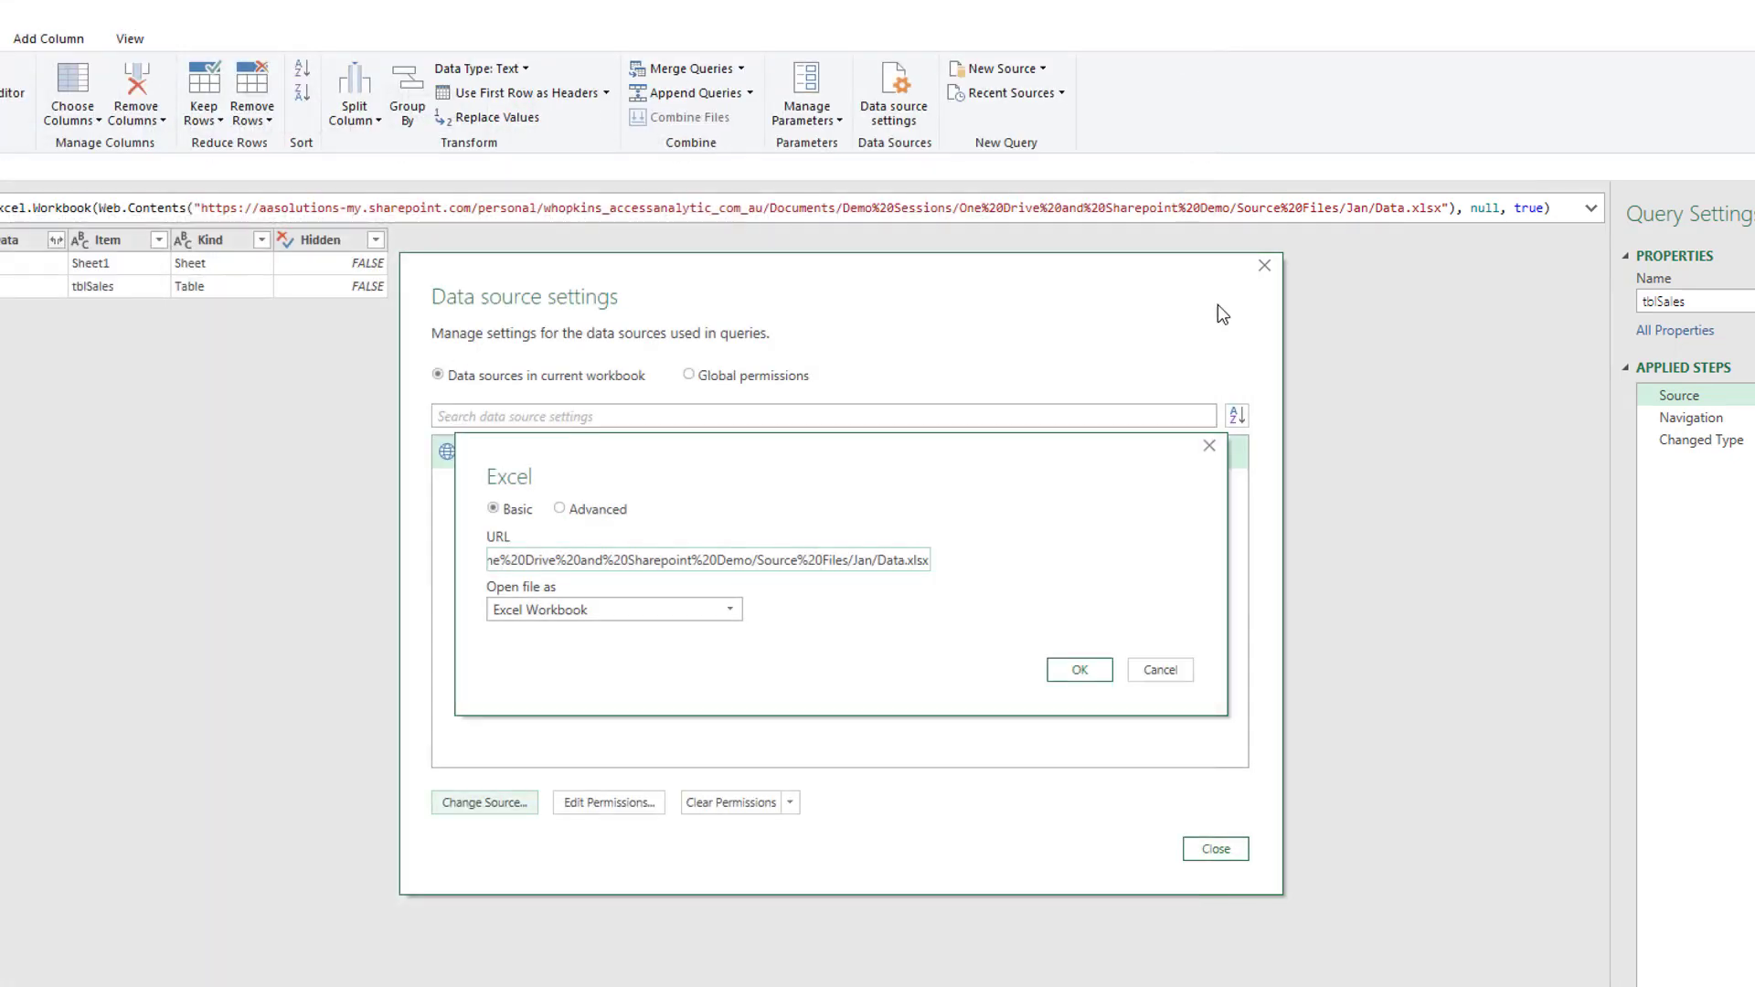
# Cancel the address change, close Data source settings, and discard the Power Query changes
pyautogui.click(1176, 673)
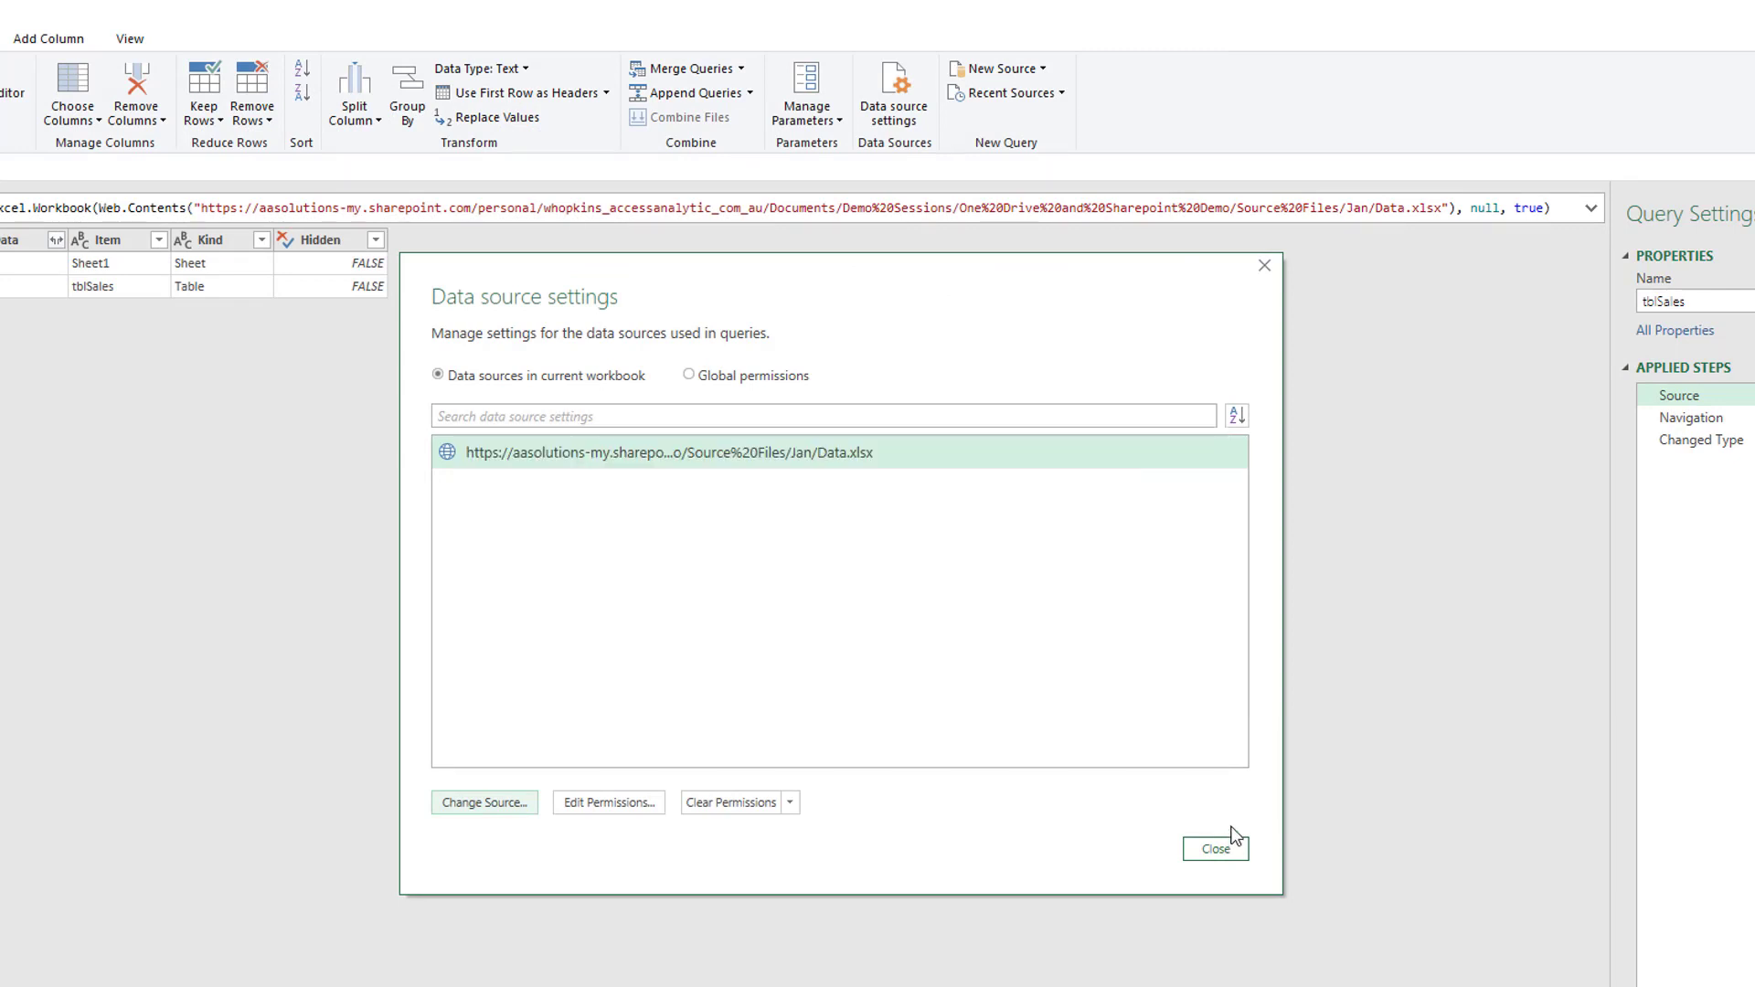
pyautogui.click(1225, 846)
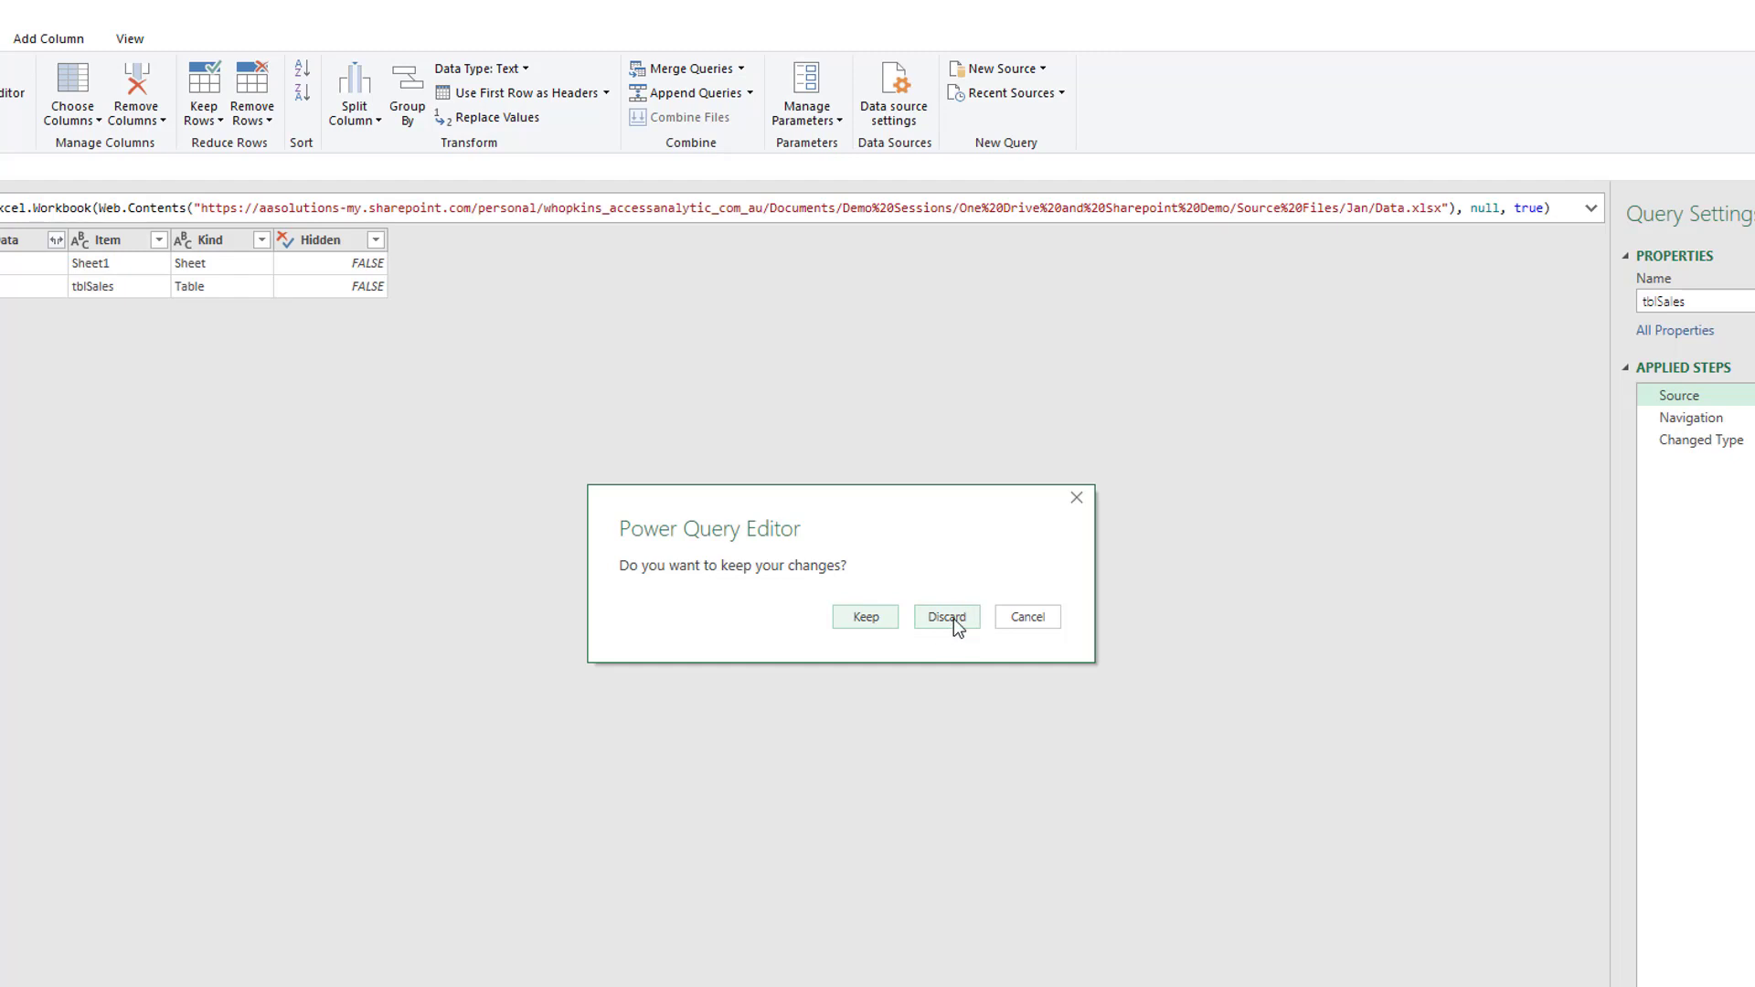
pyautogui.click(952, 618)
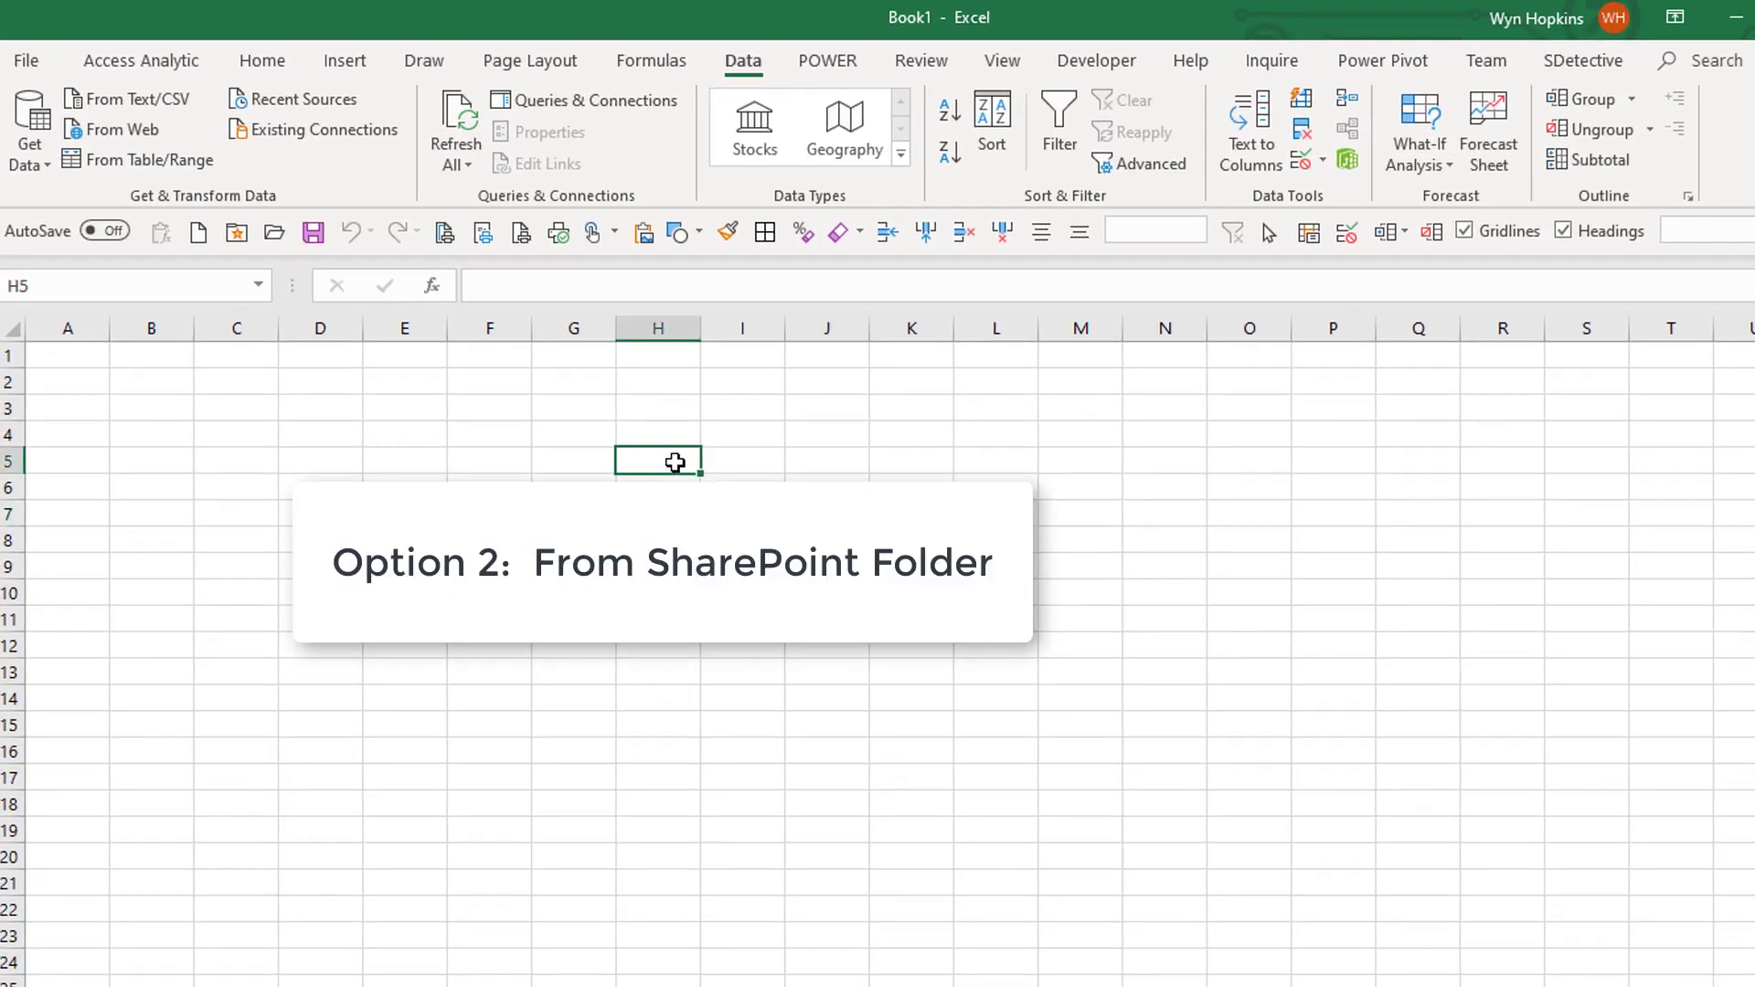
# Start a Get Data > From File > From SharePoint Folder connection, ready for the Site URL
pyautogui.click(48, 162)
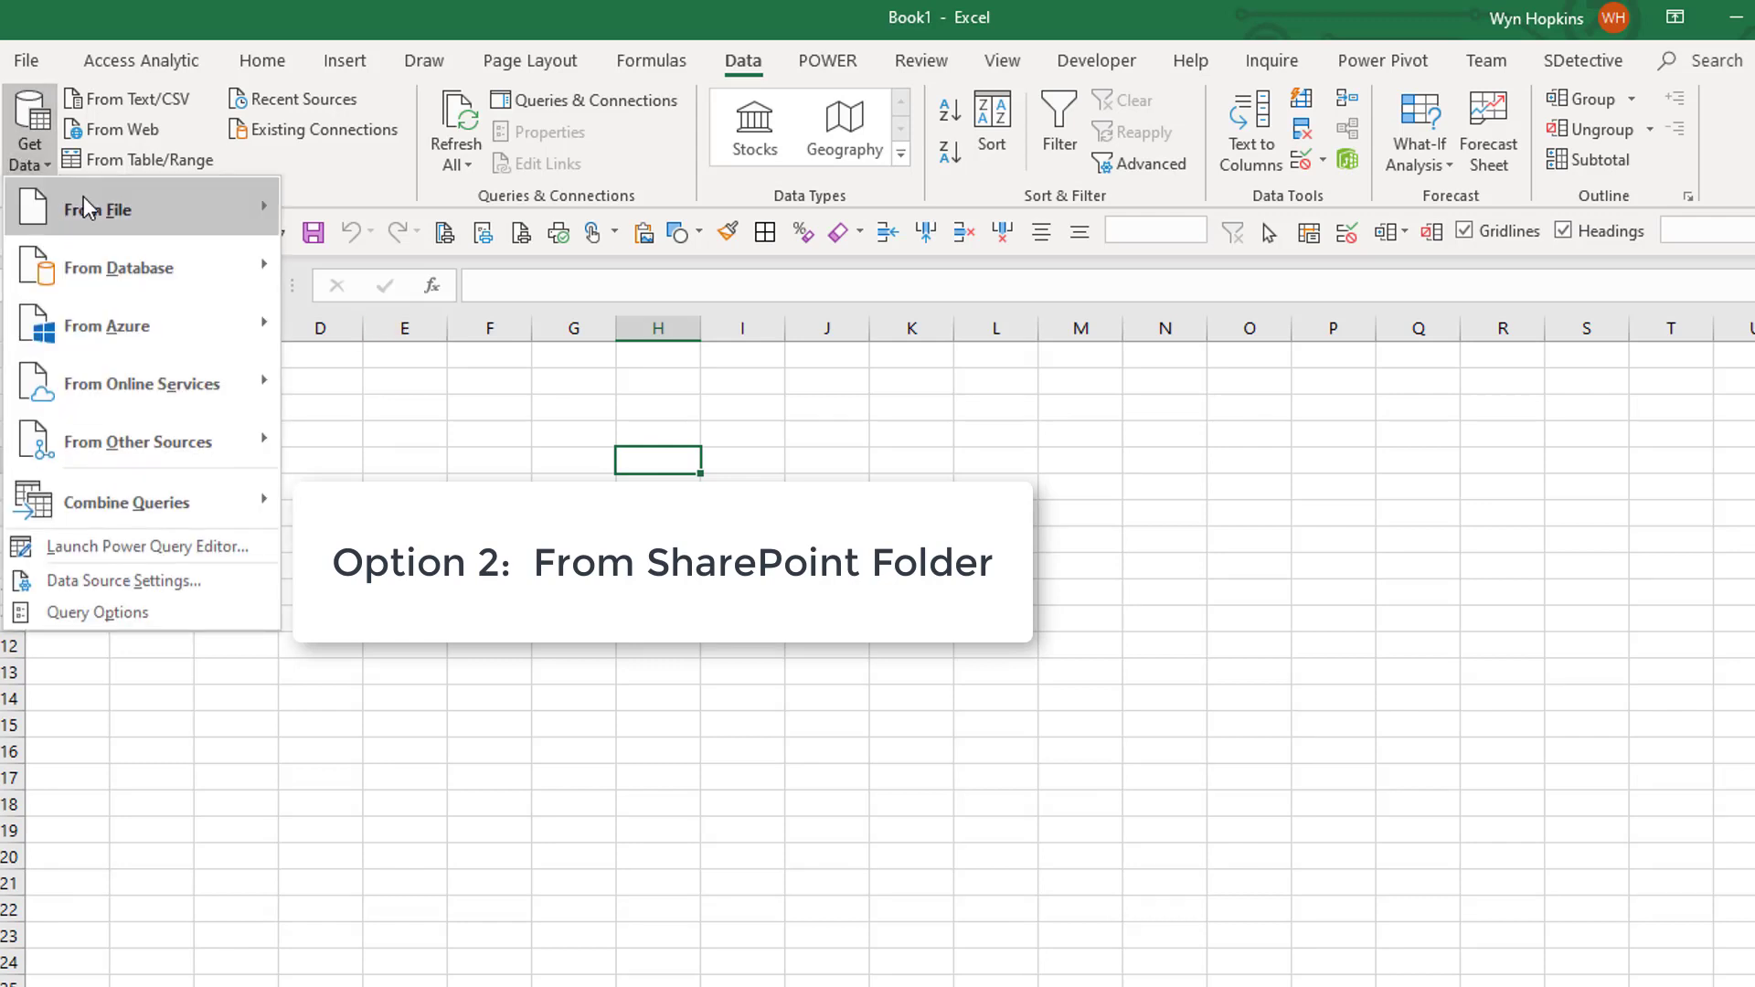
pyautogui.moveTo(83, 206)
pyautogui.click(463, 506)
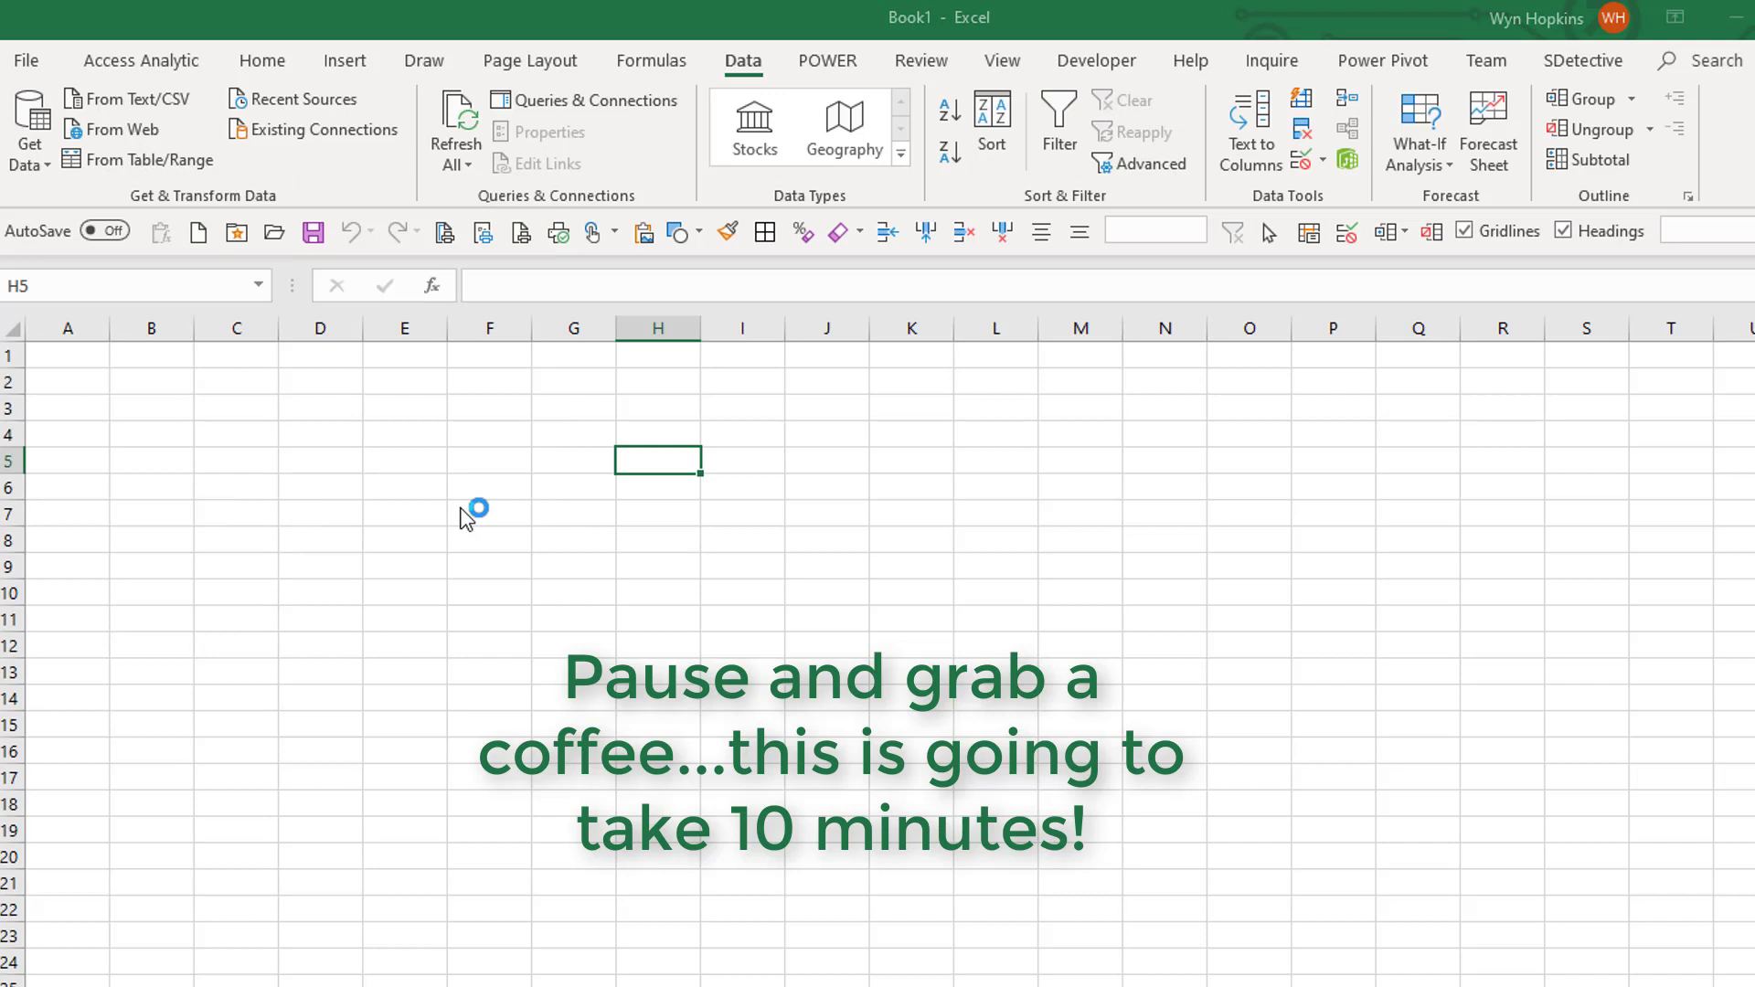
pyautogui.click(756, 457)
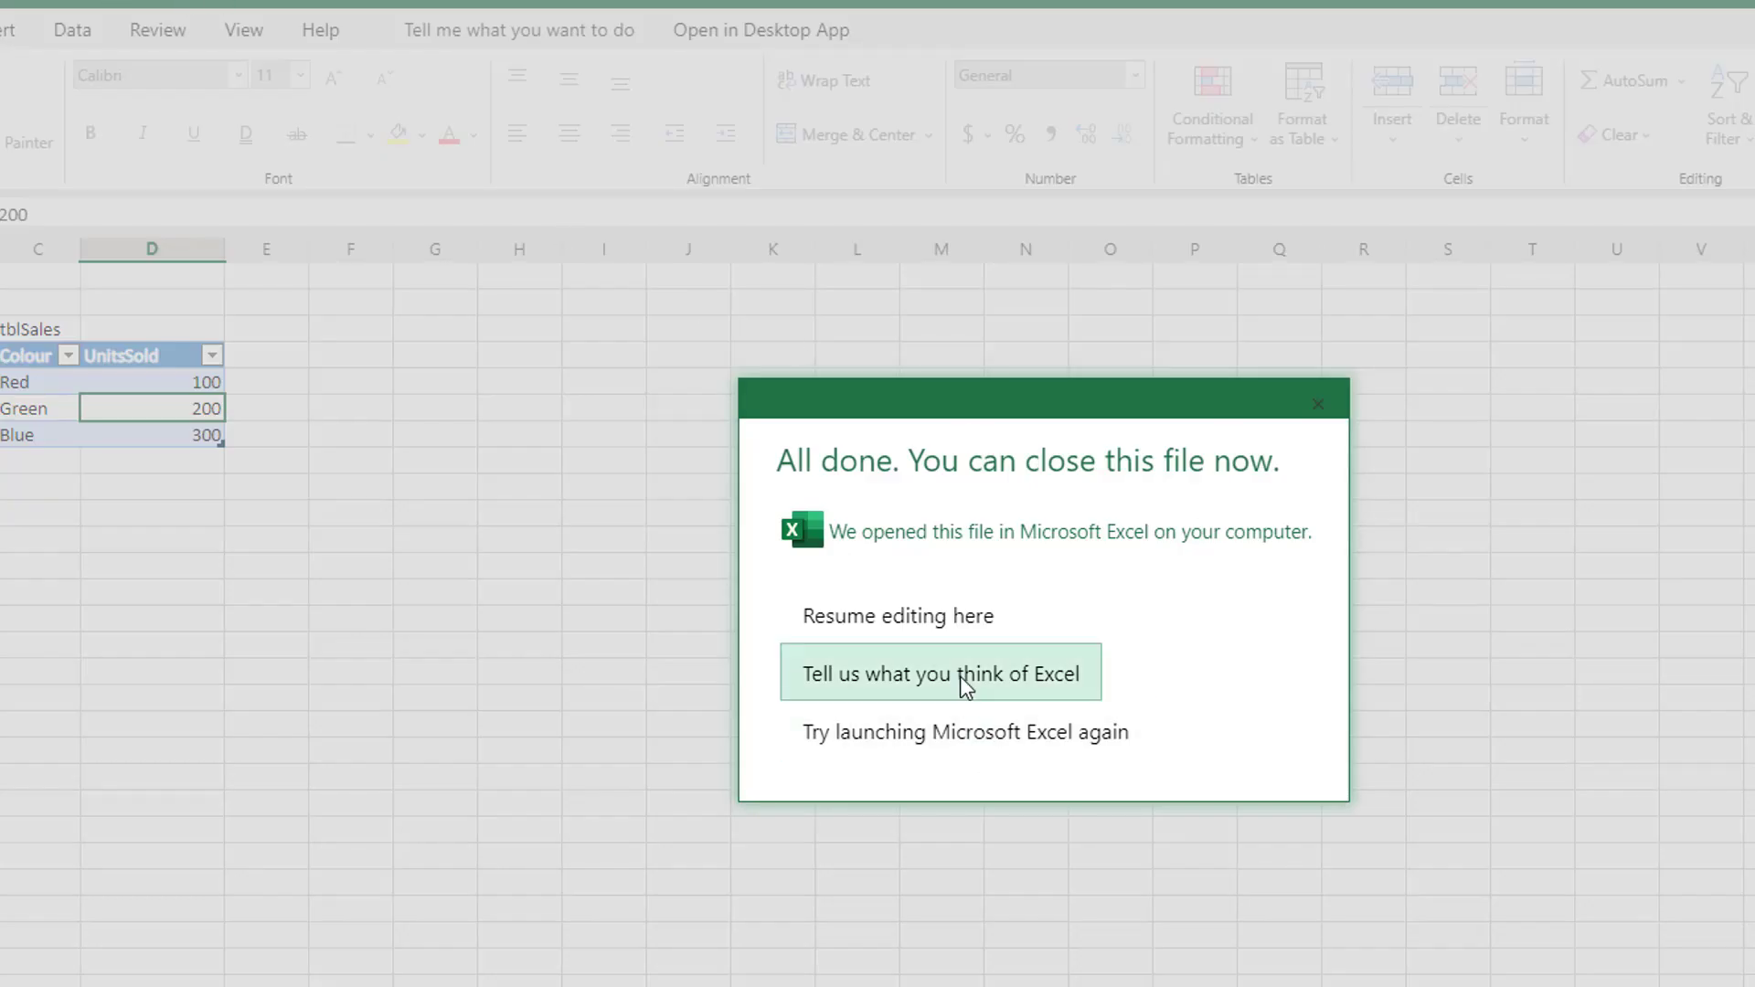
# Resume editing Data.xlsx in the browser and open its Jan folder from the breadcrumb
pyautogui.click(937, 618)
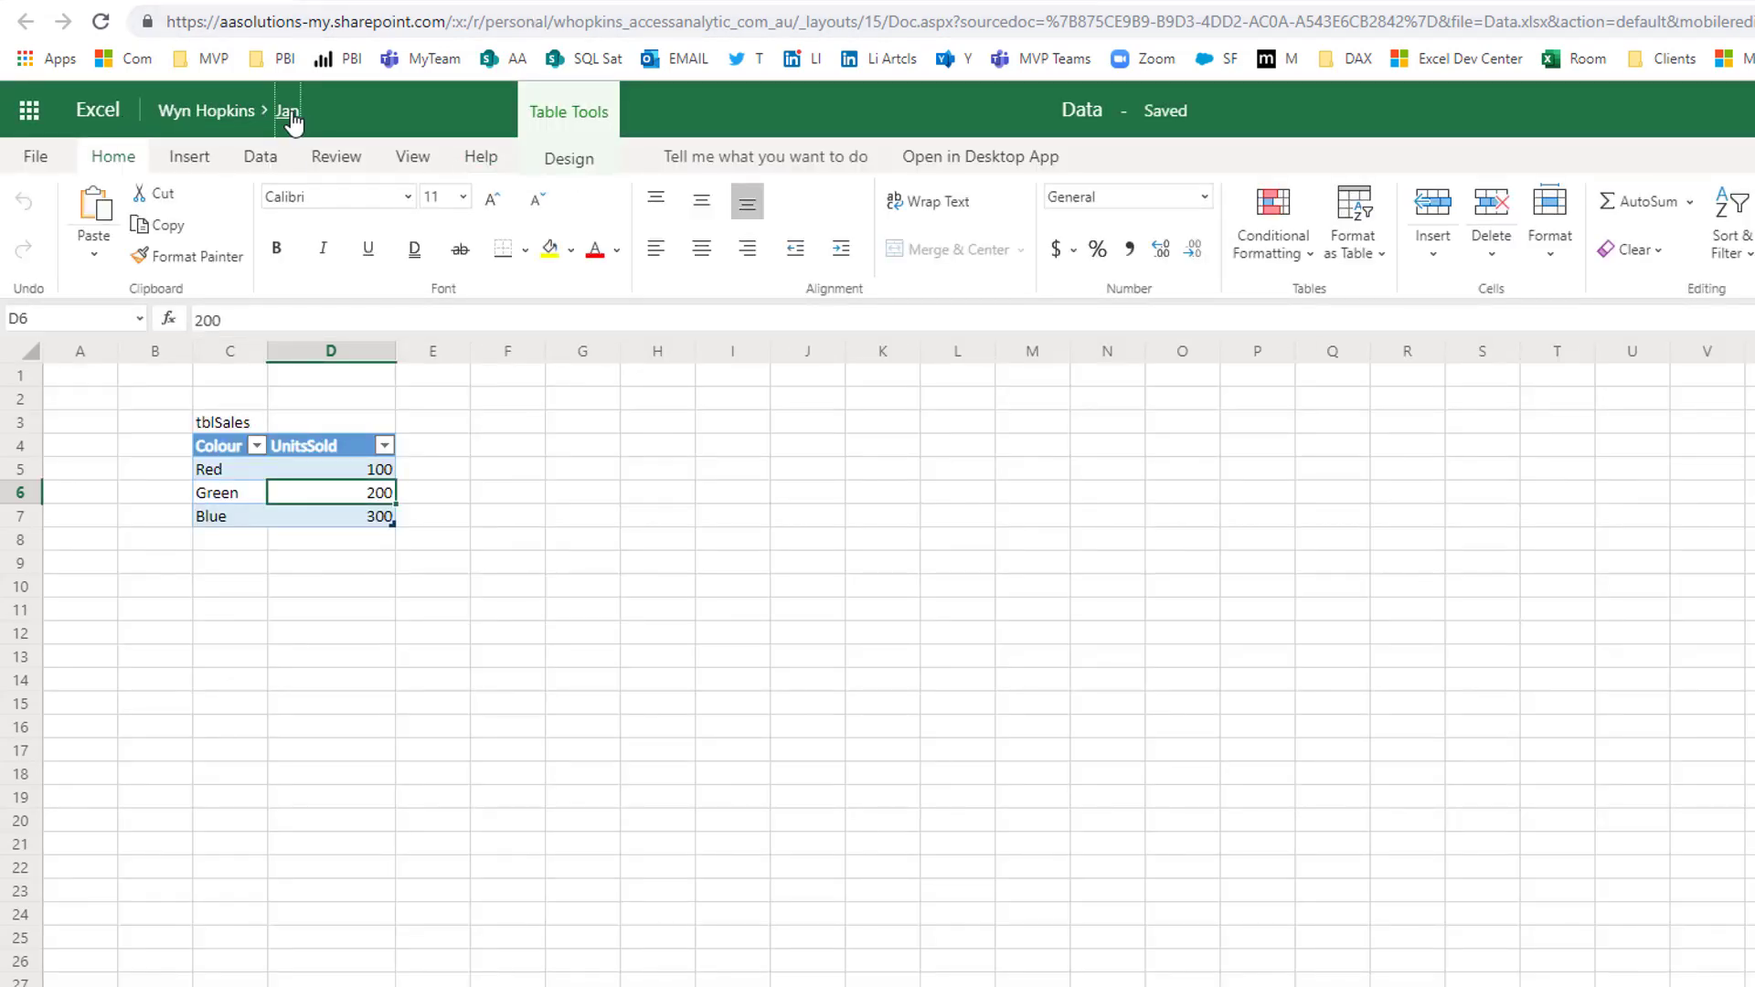
pyautogui.click(288, 112)
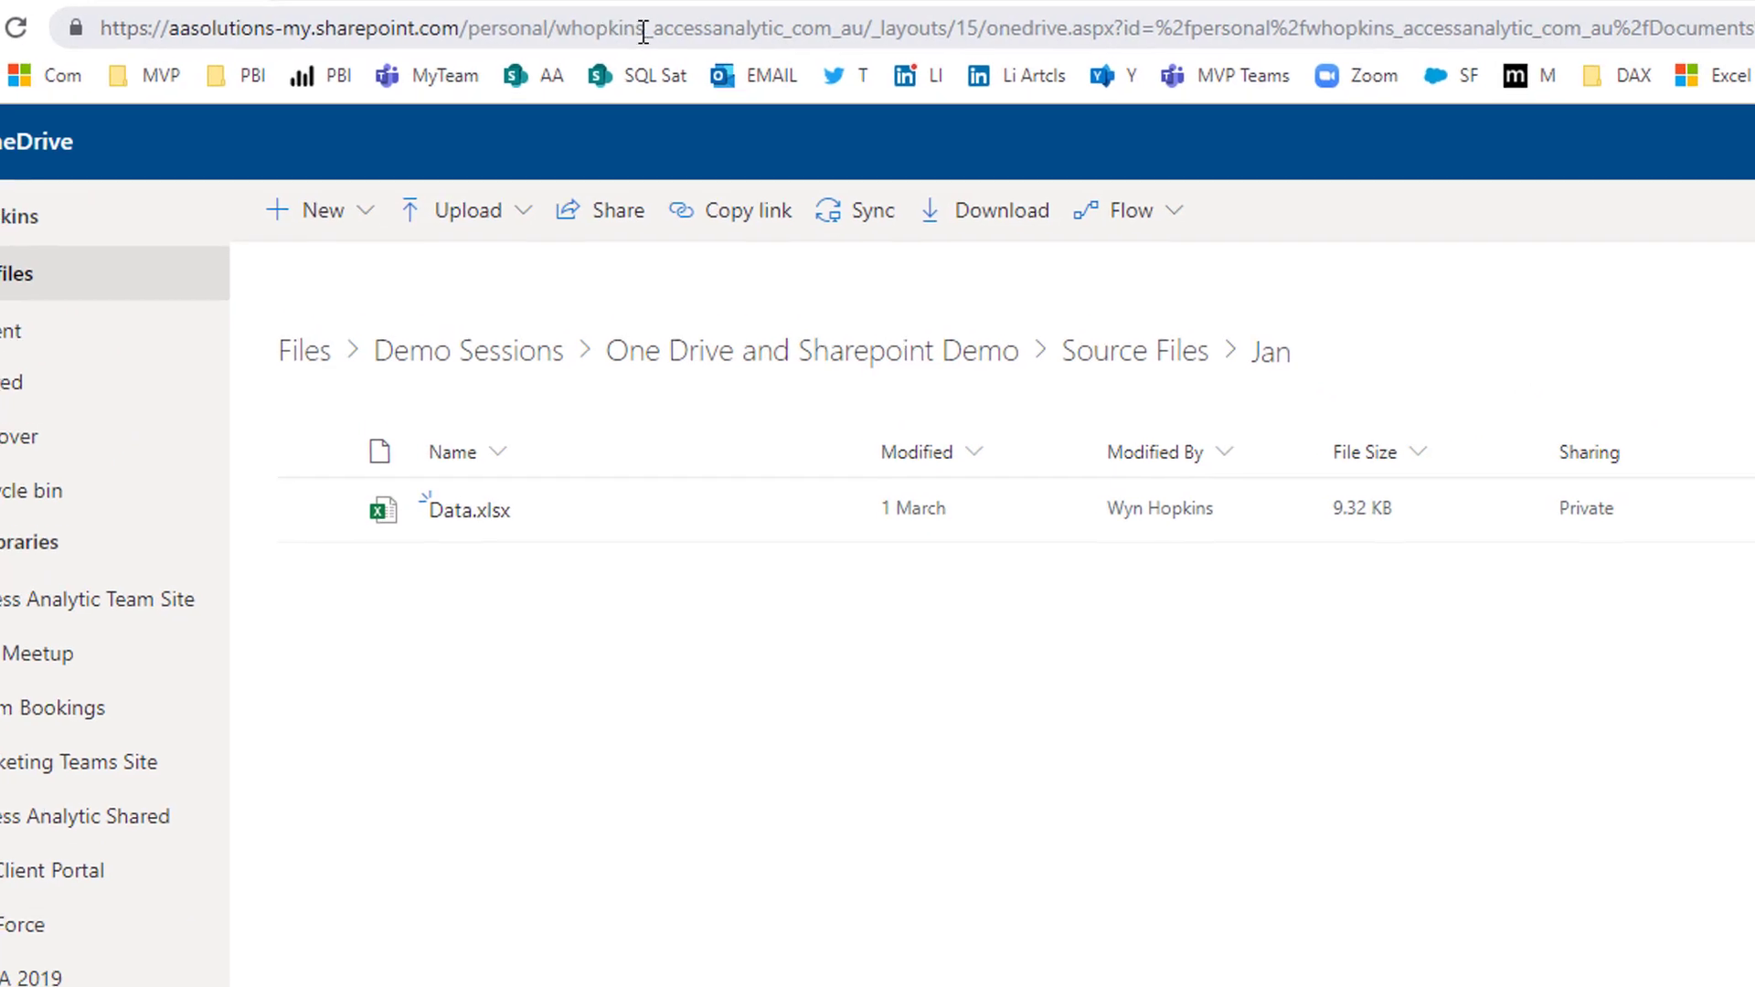
# Select the Jan folder page's web address up through /_layouts/ for copying
pyautogui.moveTo(864, 28); pyautogui.dragTo(83, 28)
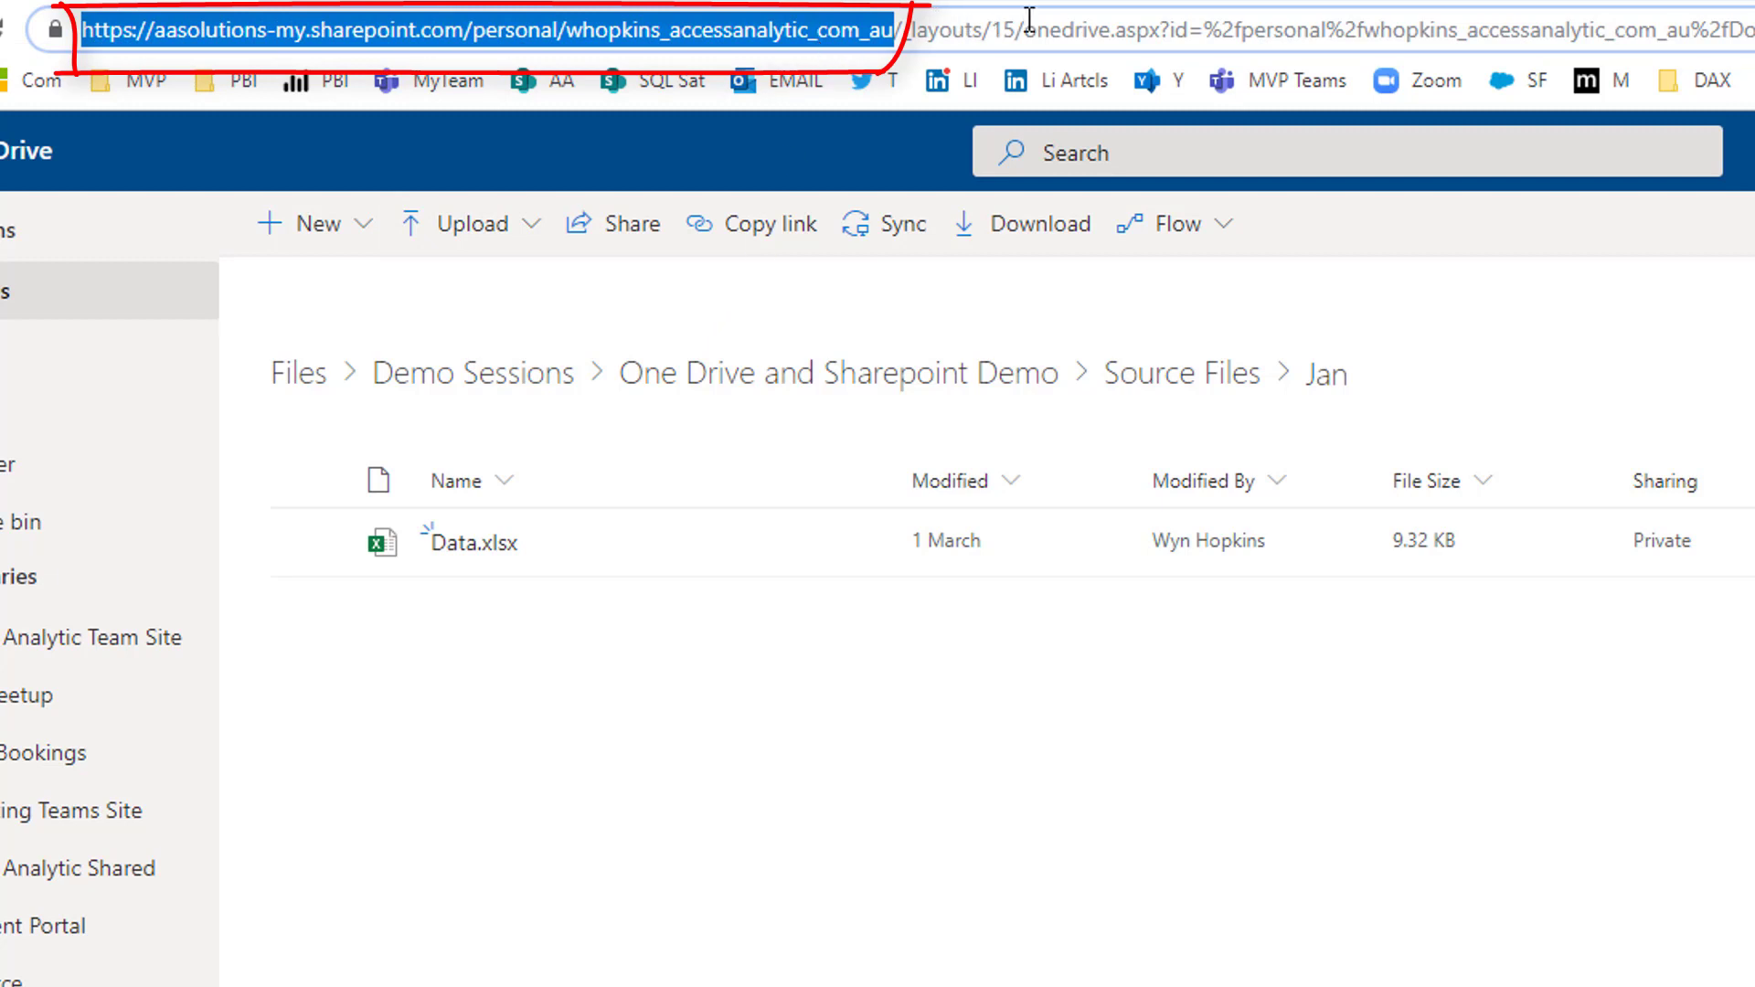
pyautogui.moveTo(997, 24); pyautogui.dragTo(73, 30)
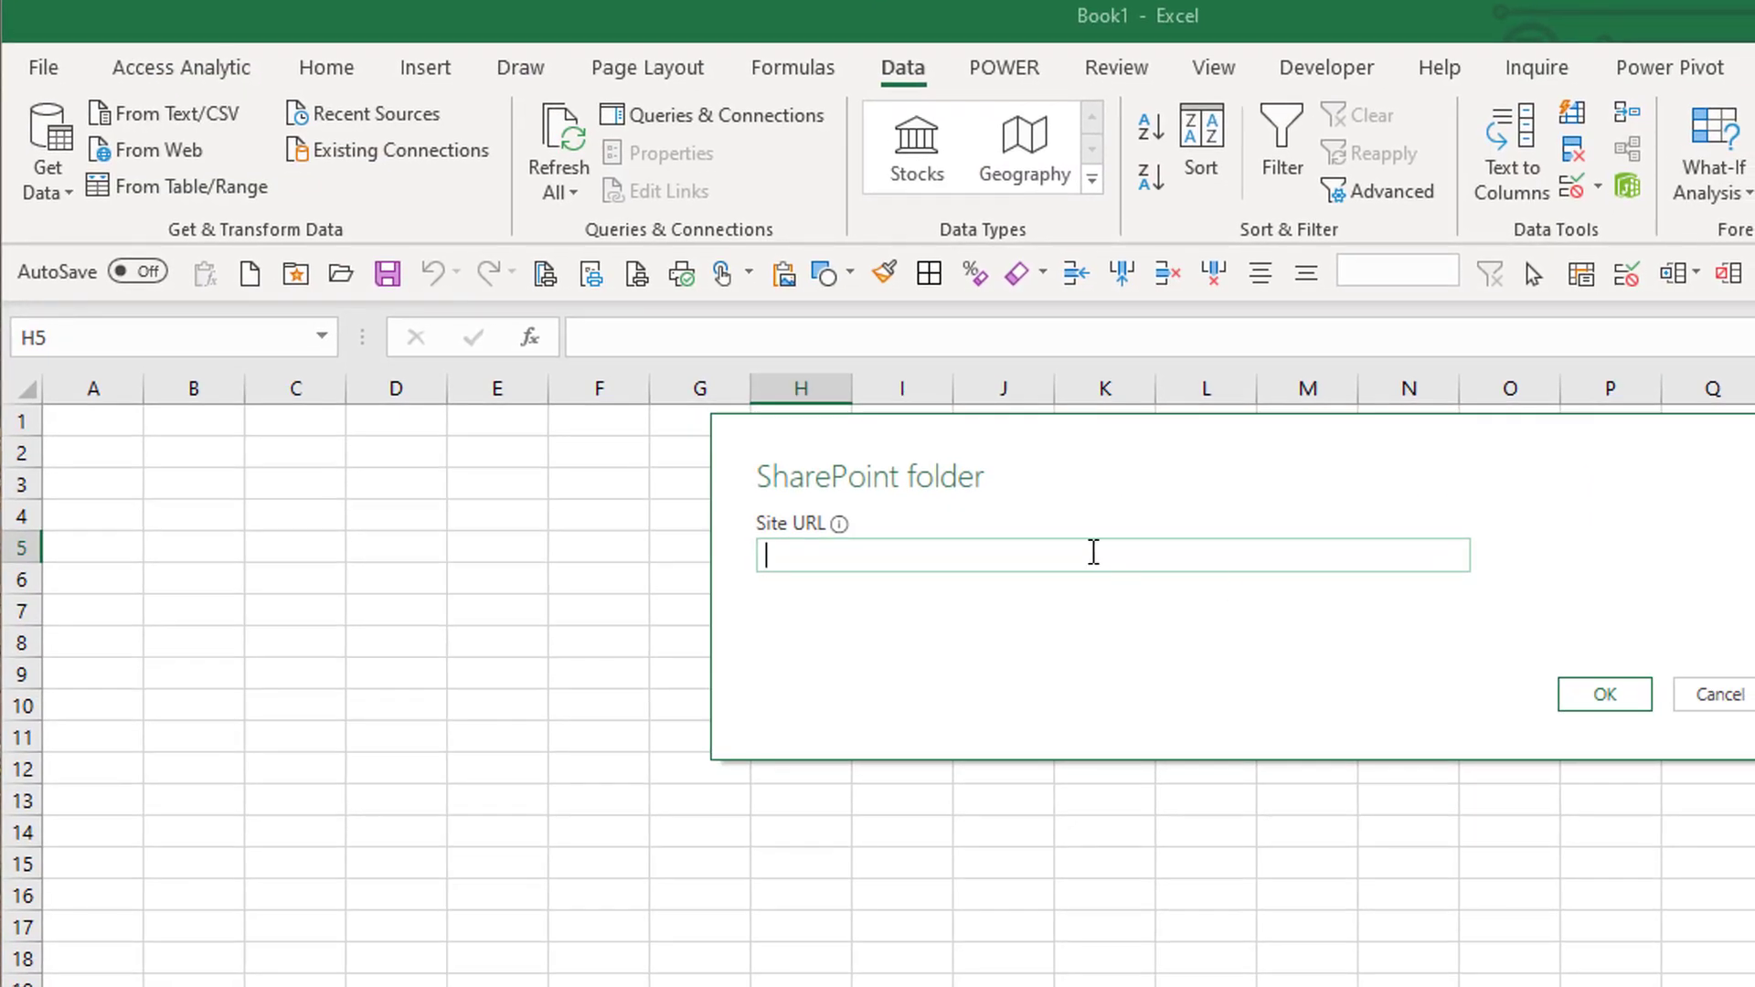
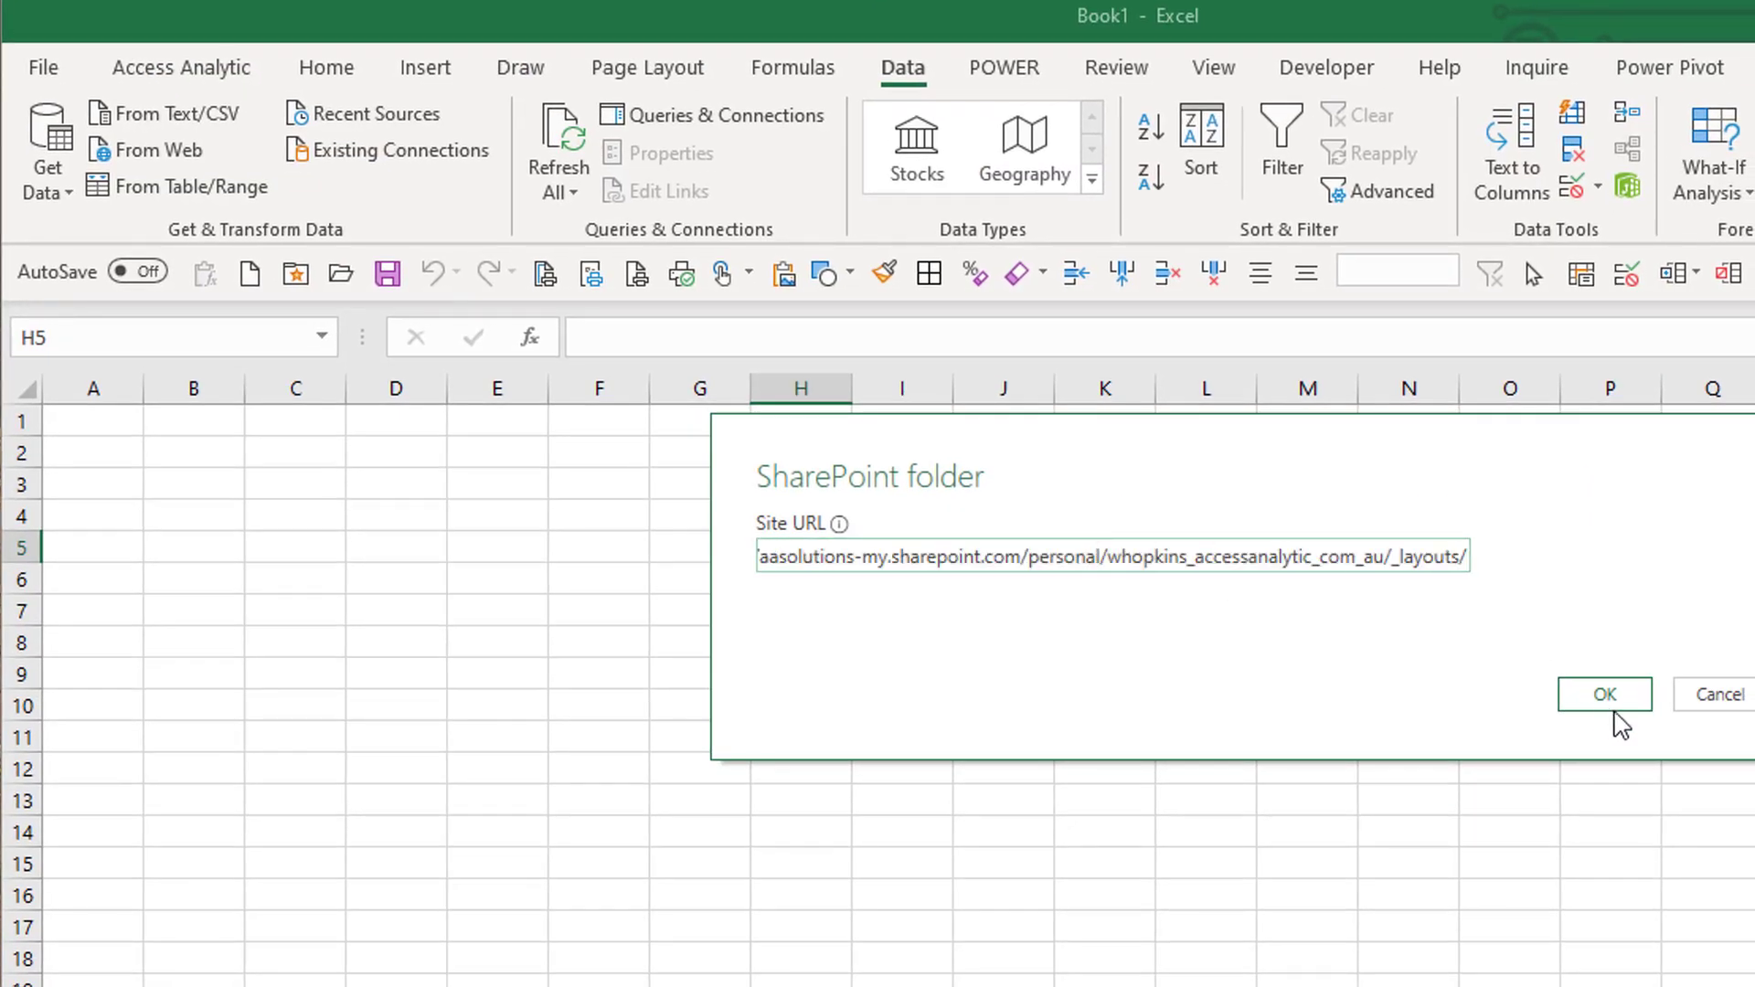
# Paste the site address as the Site URL, then remove its trailing /_layouts/ and reconnect
pyautogui.click(1614, 715)
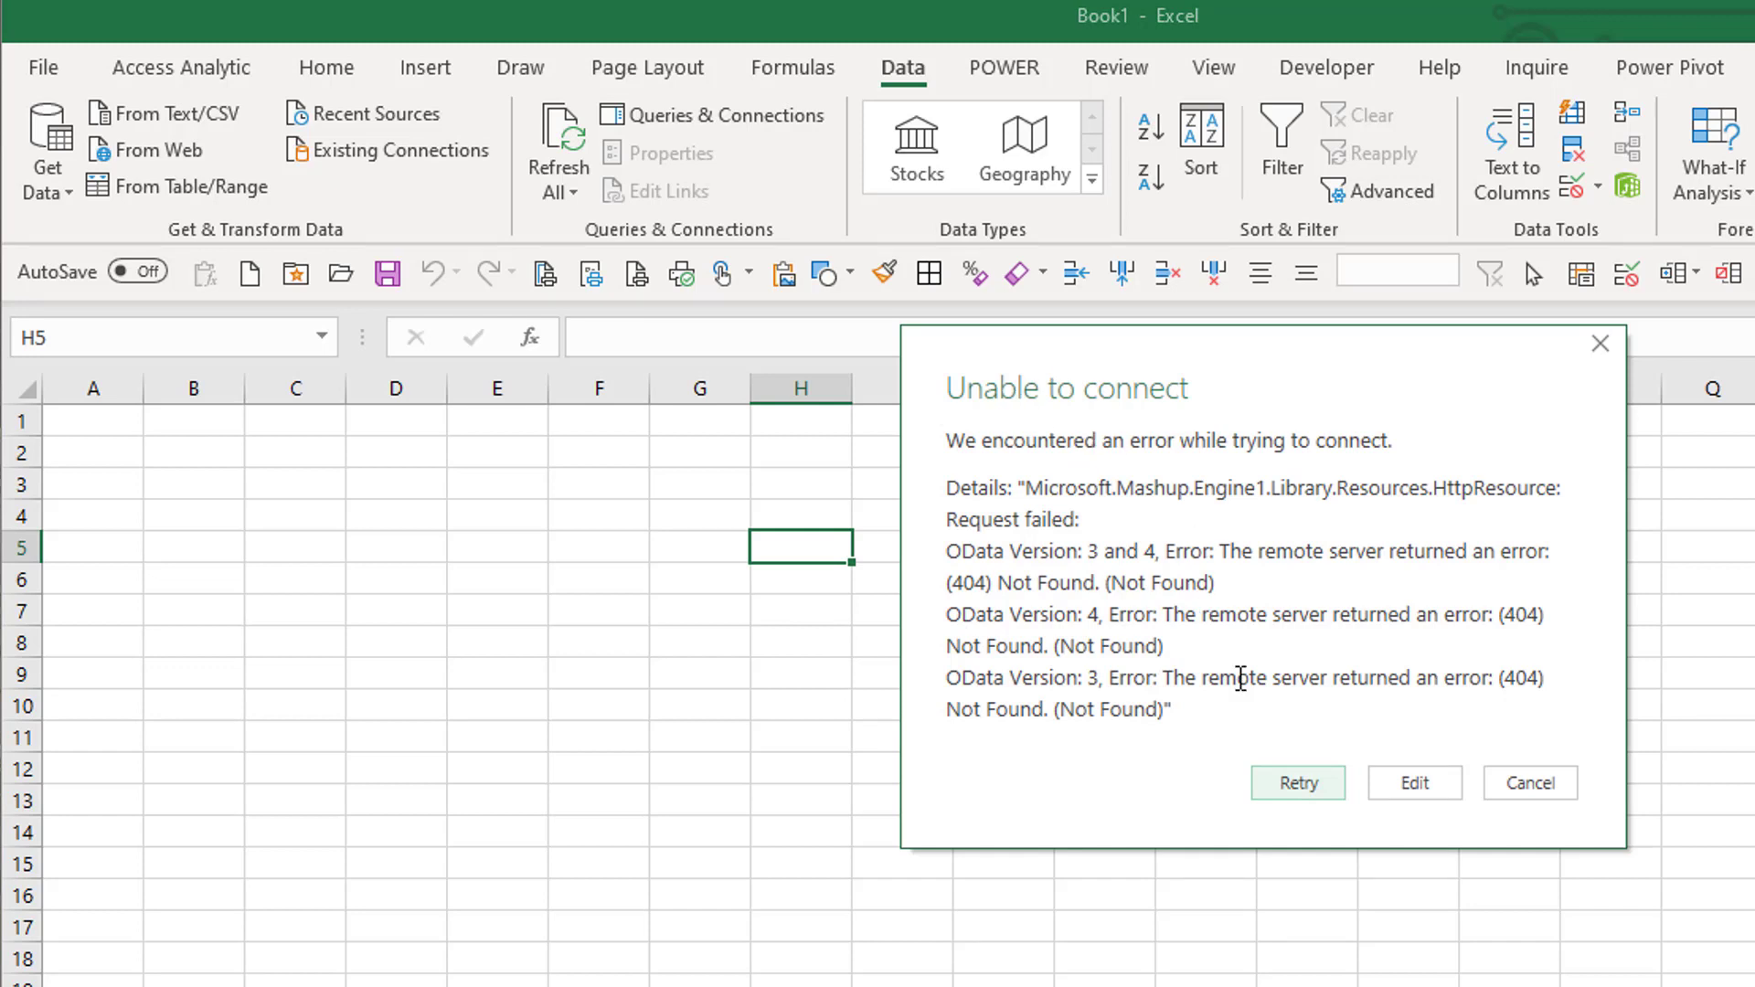
pyautogui.click(1436, 801)
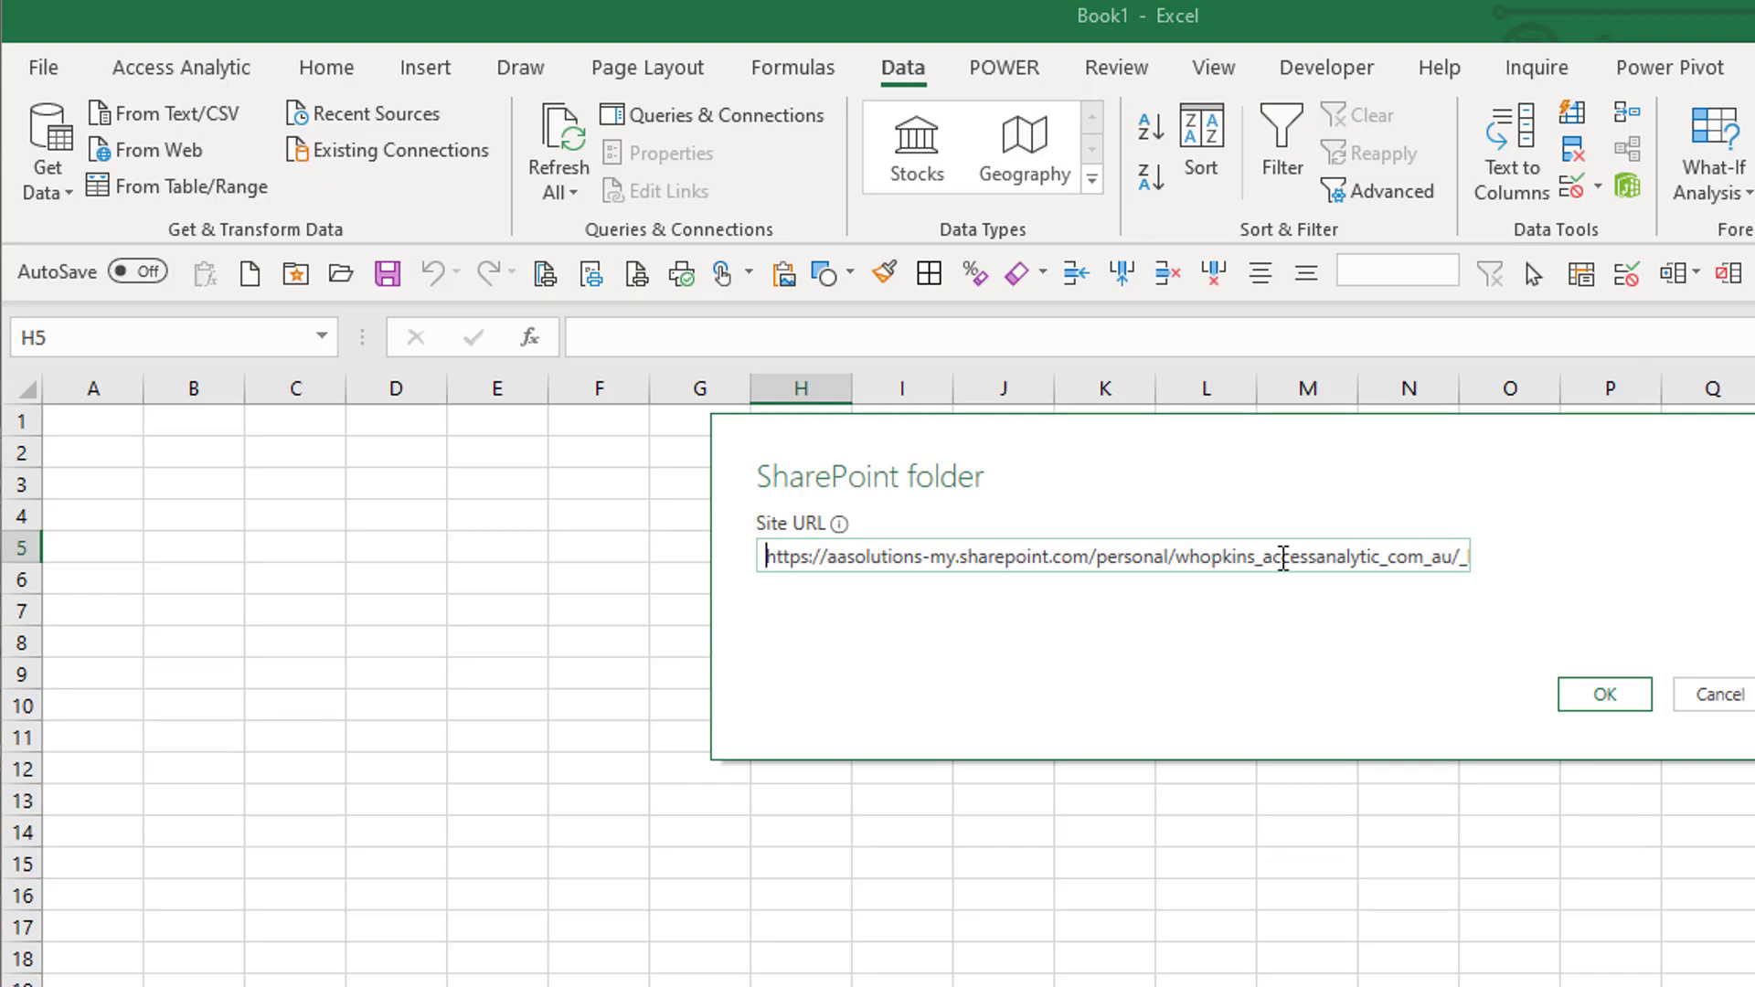
pyautogui.moveTo(1453, 558); pyautogui.dragTo(1606, 560)
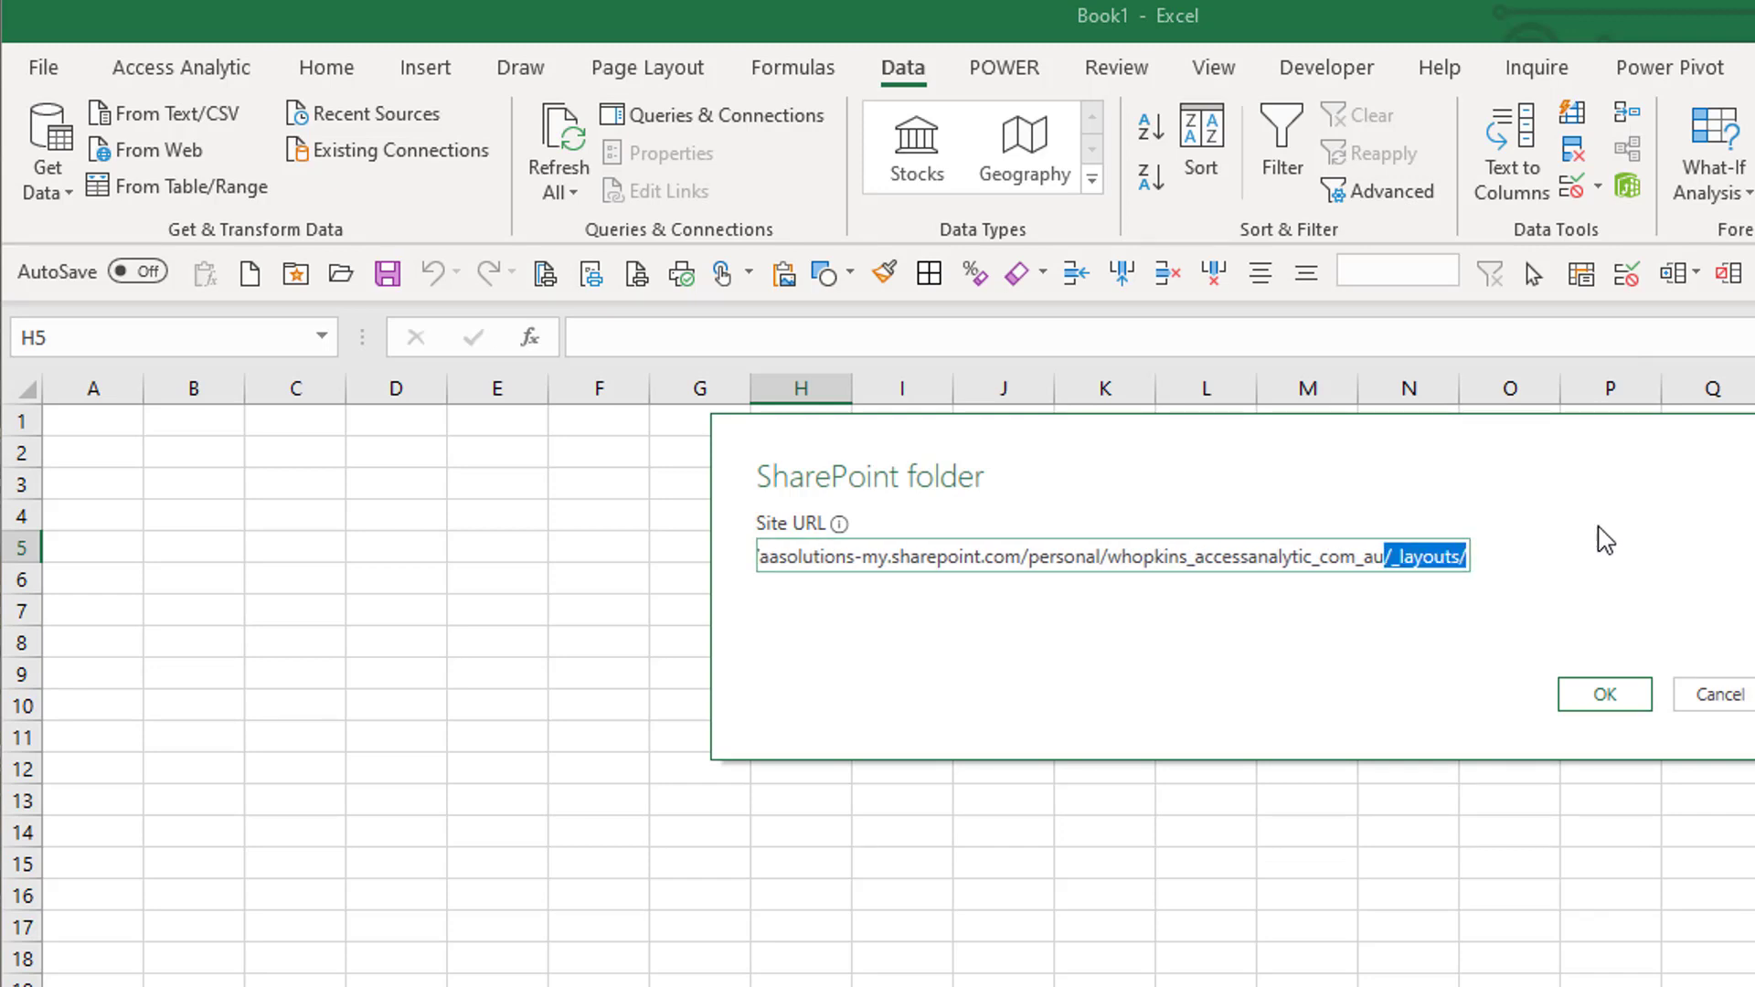
pyautogui.press('BackSpace')
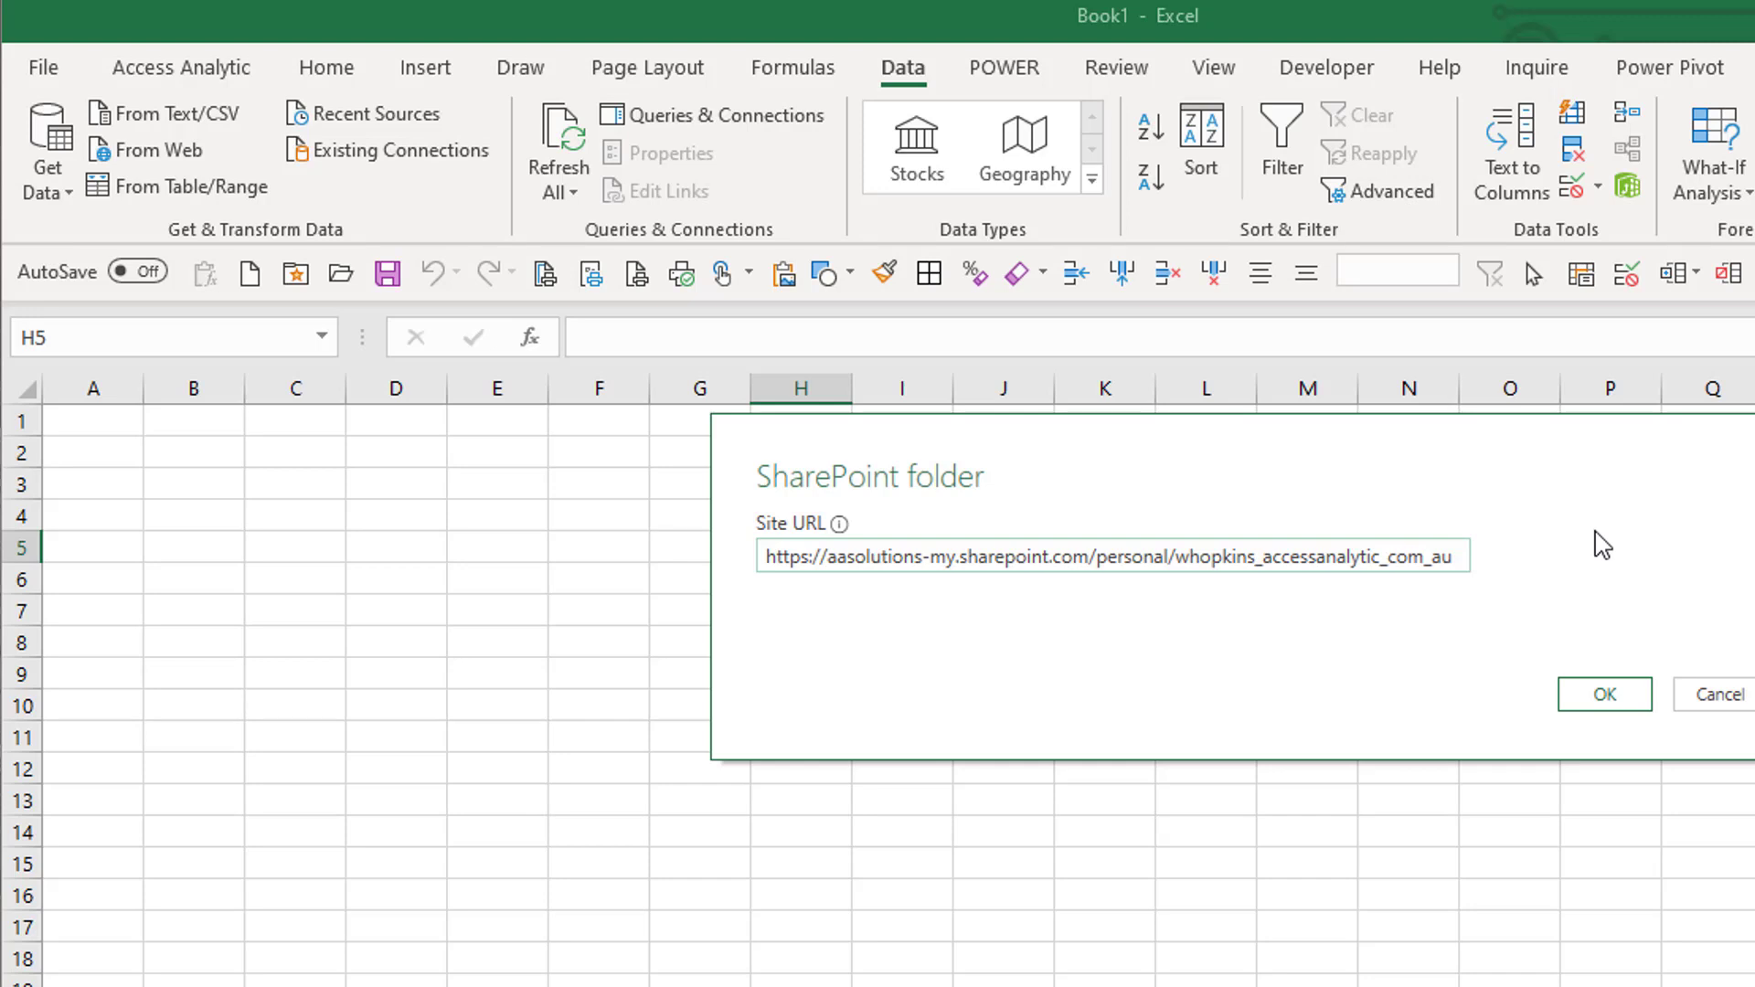
pyautogui.click(1630, 712)
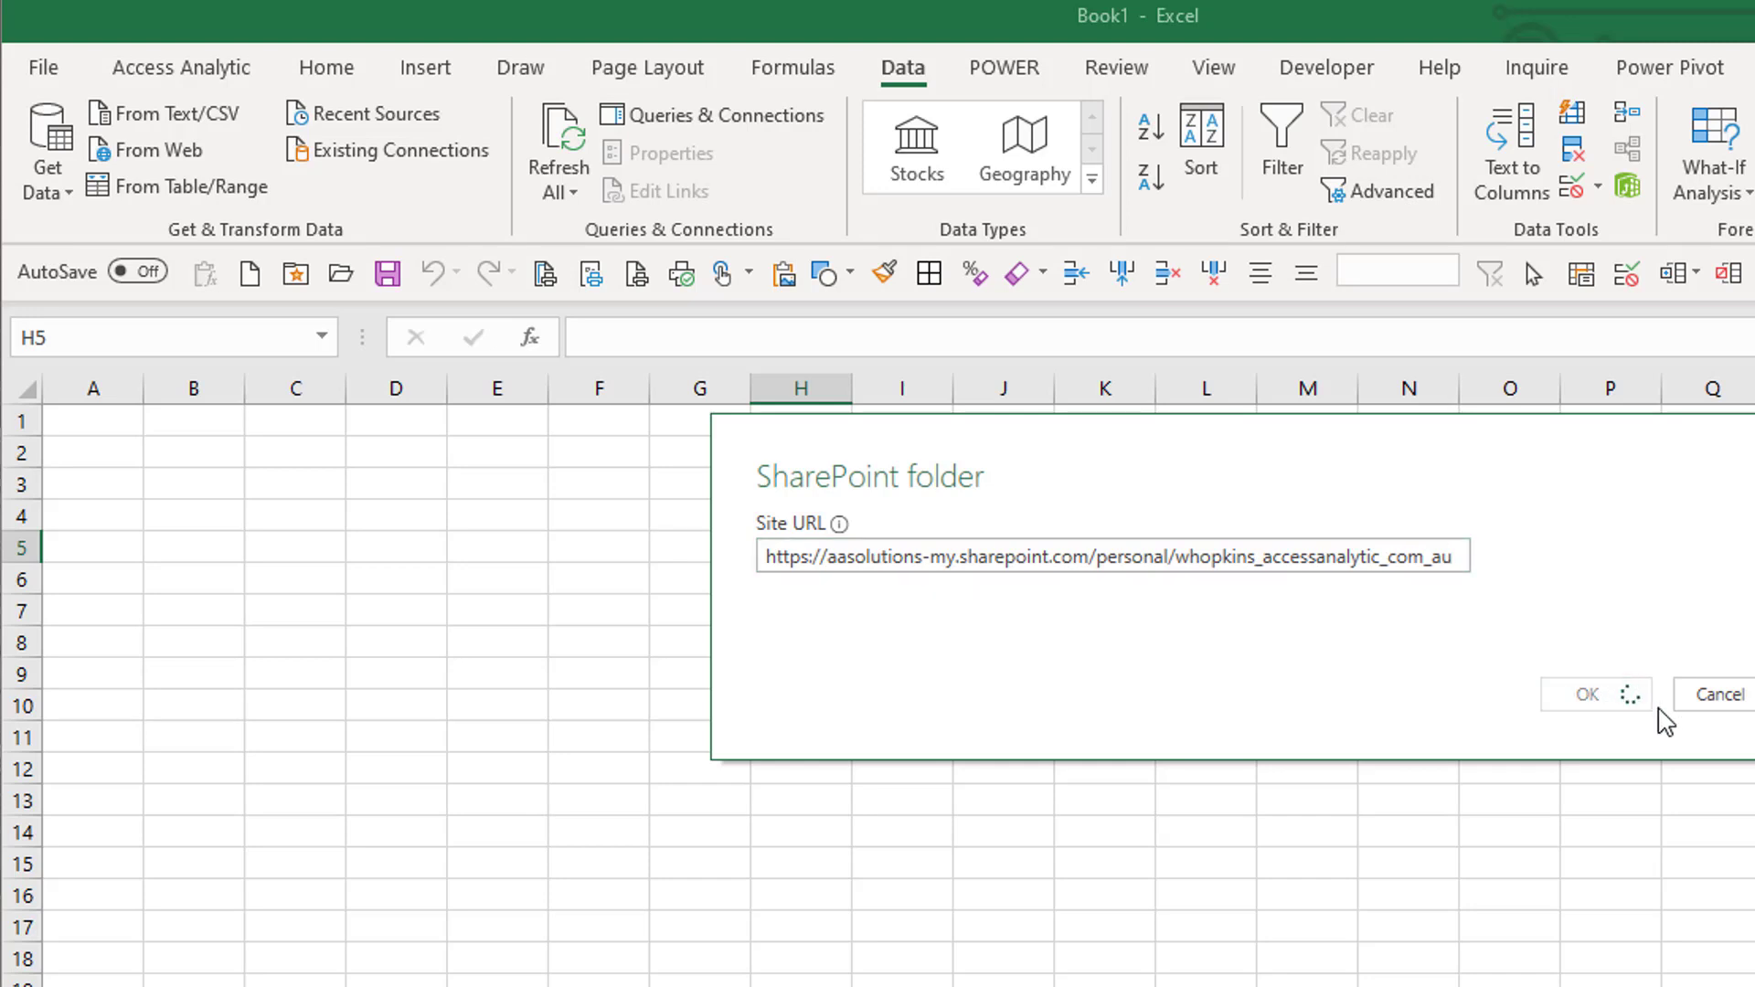
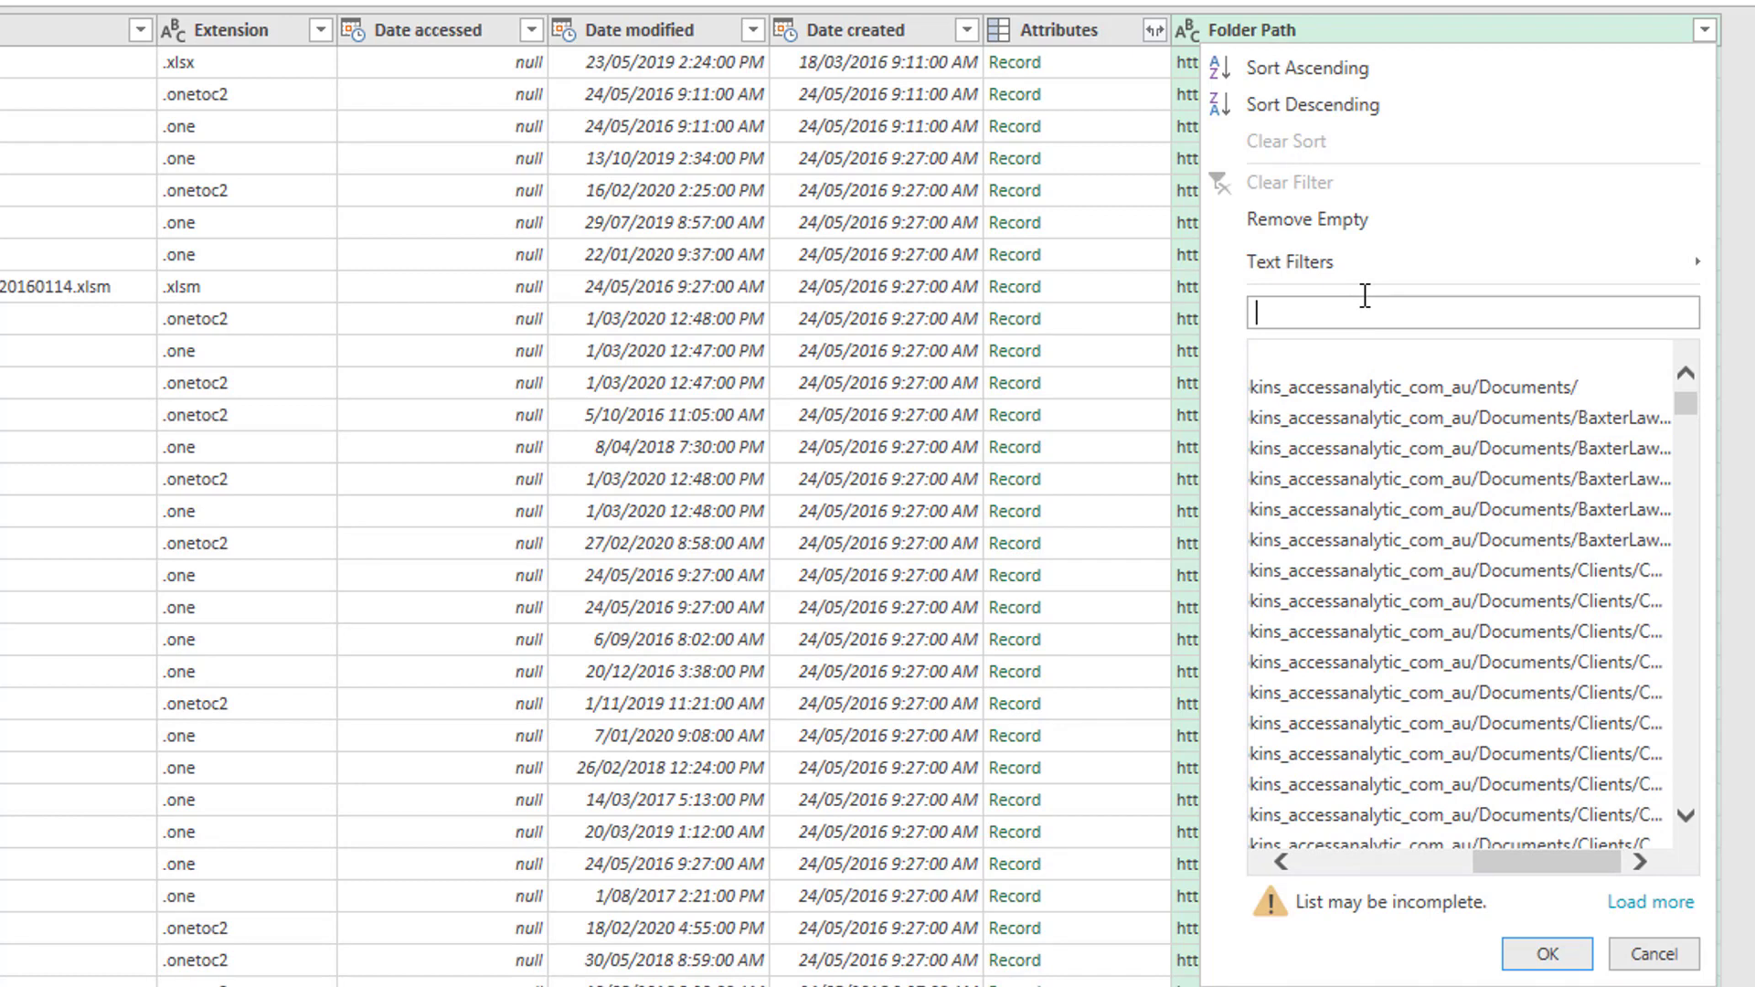
# Search the Folder Path filter for 'Jan', loading all 200 values to find the single match
pyautogui.write('Jan')
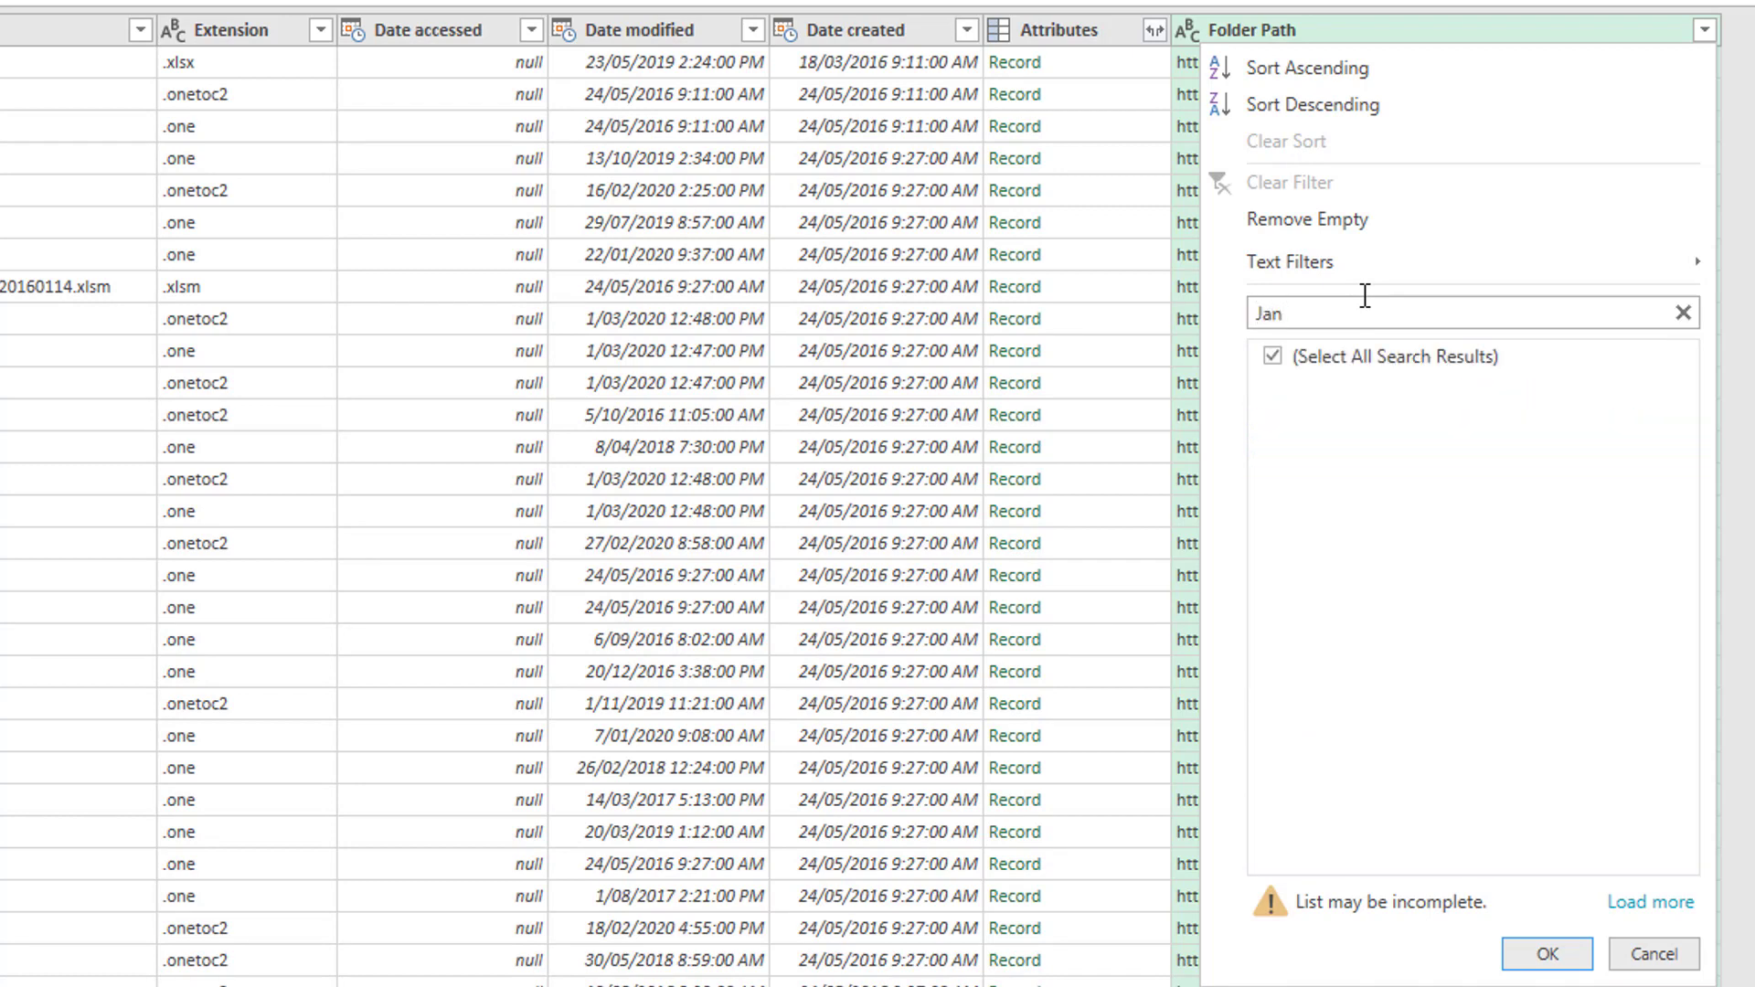
pyautogui.click(1648, 902)
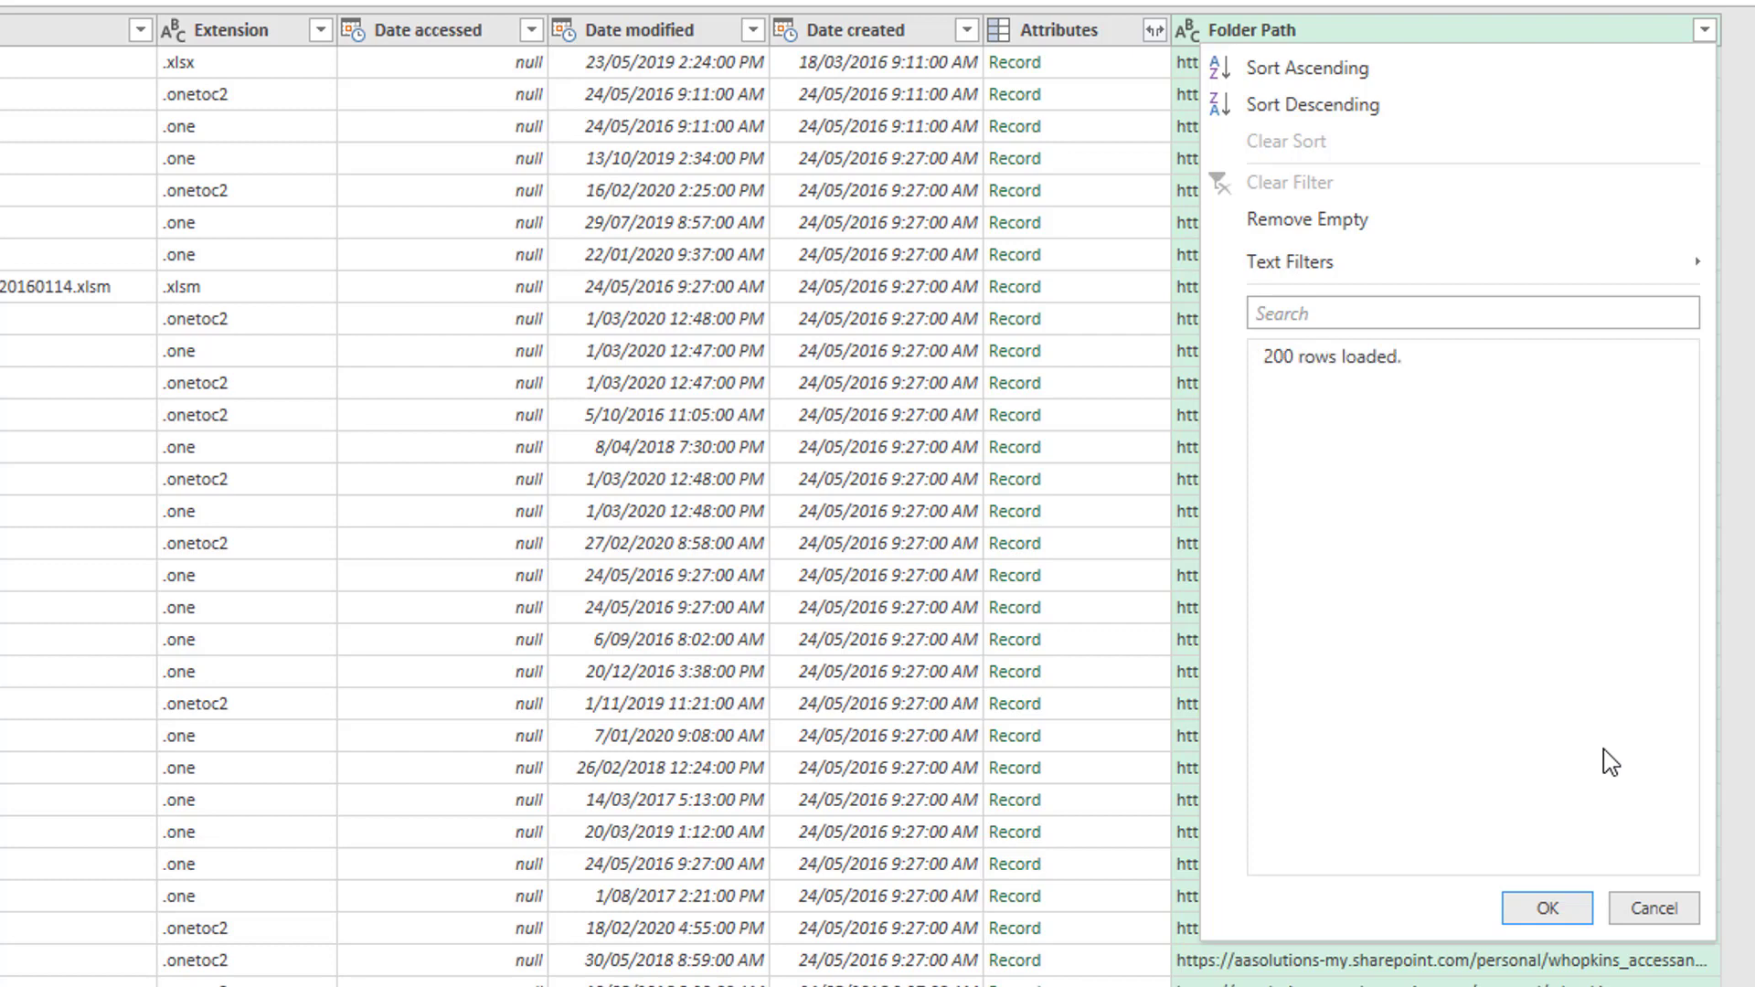
pyautogui.click(1362, 312)
pyautogui.write('Jan')
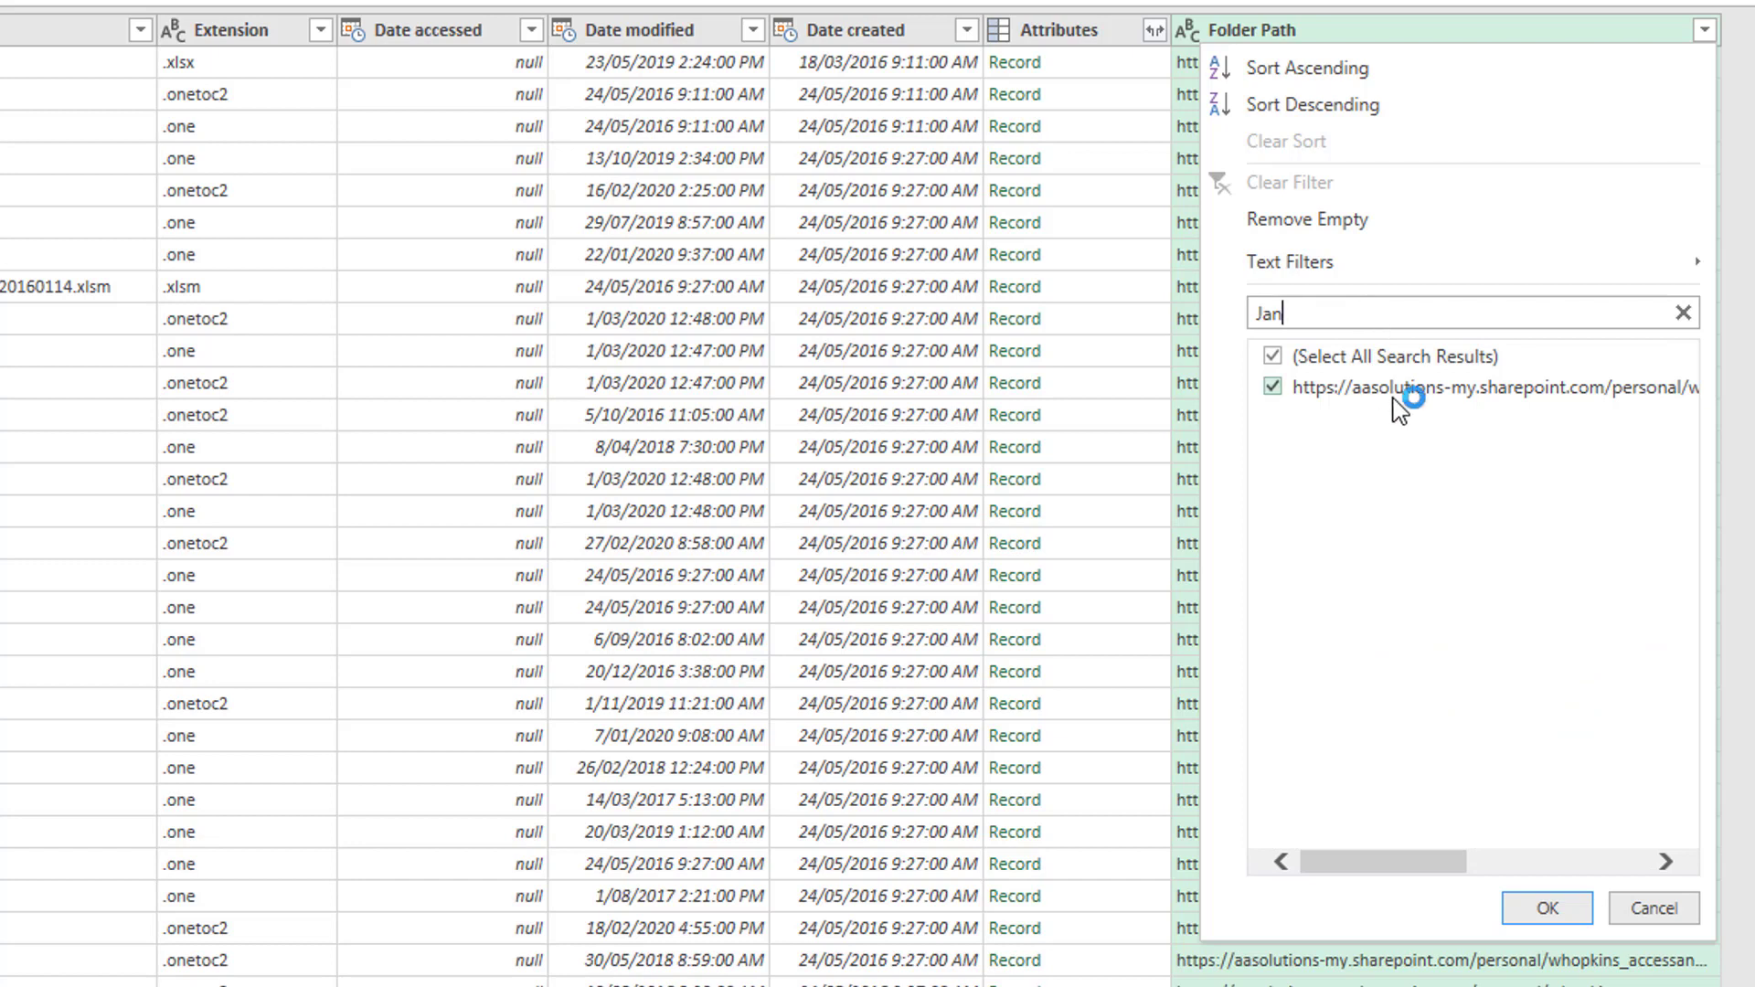
pyautogui.moveTo(1362, 865); pyautogui.dragTo(1383, 744)
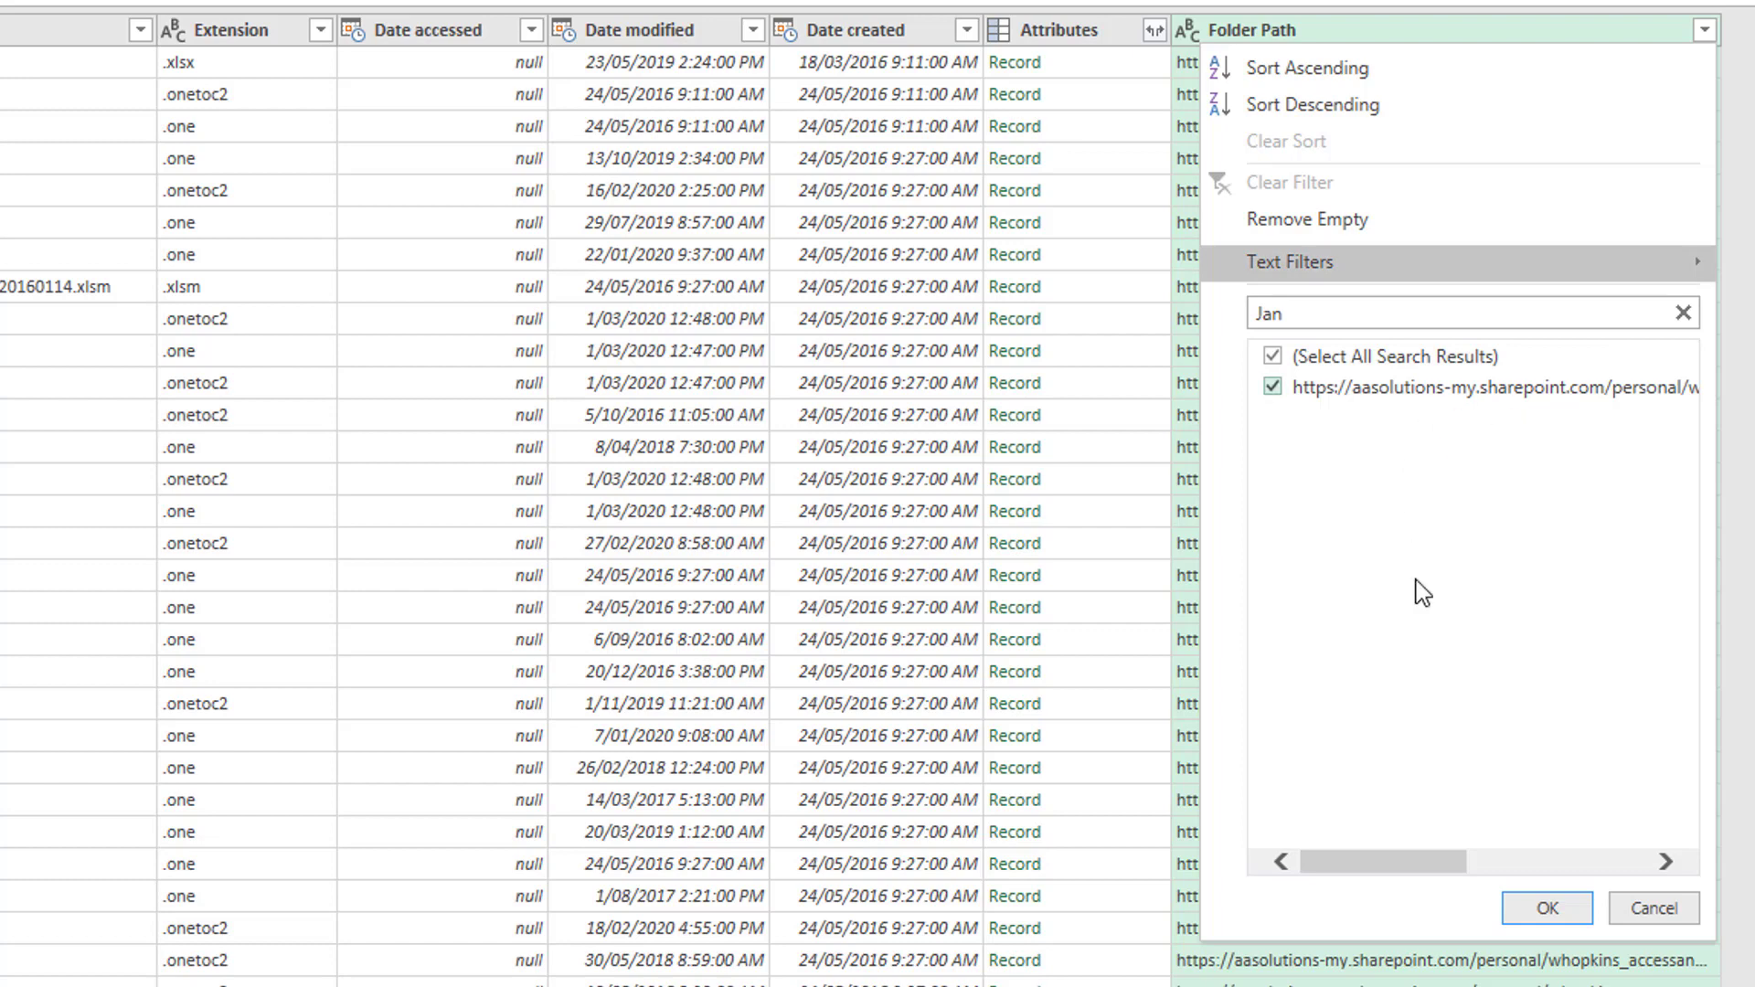
# Move Folder Path next to Date modified and autofit it to show full URLs
pyautogui.click(1653, 909)
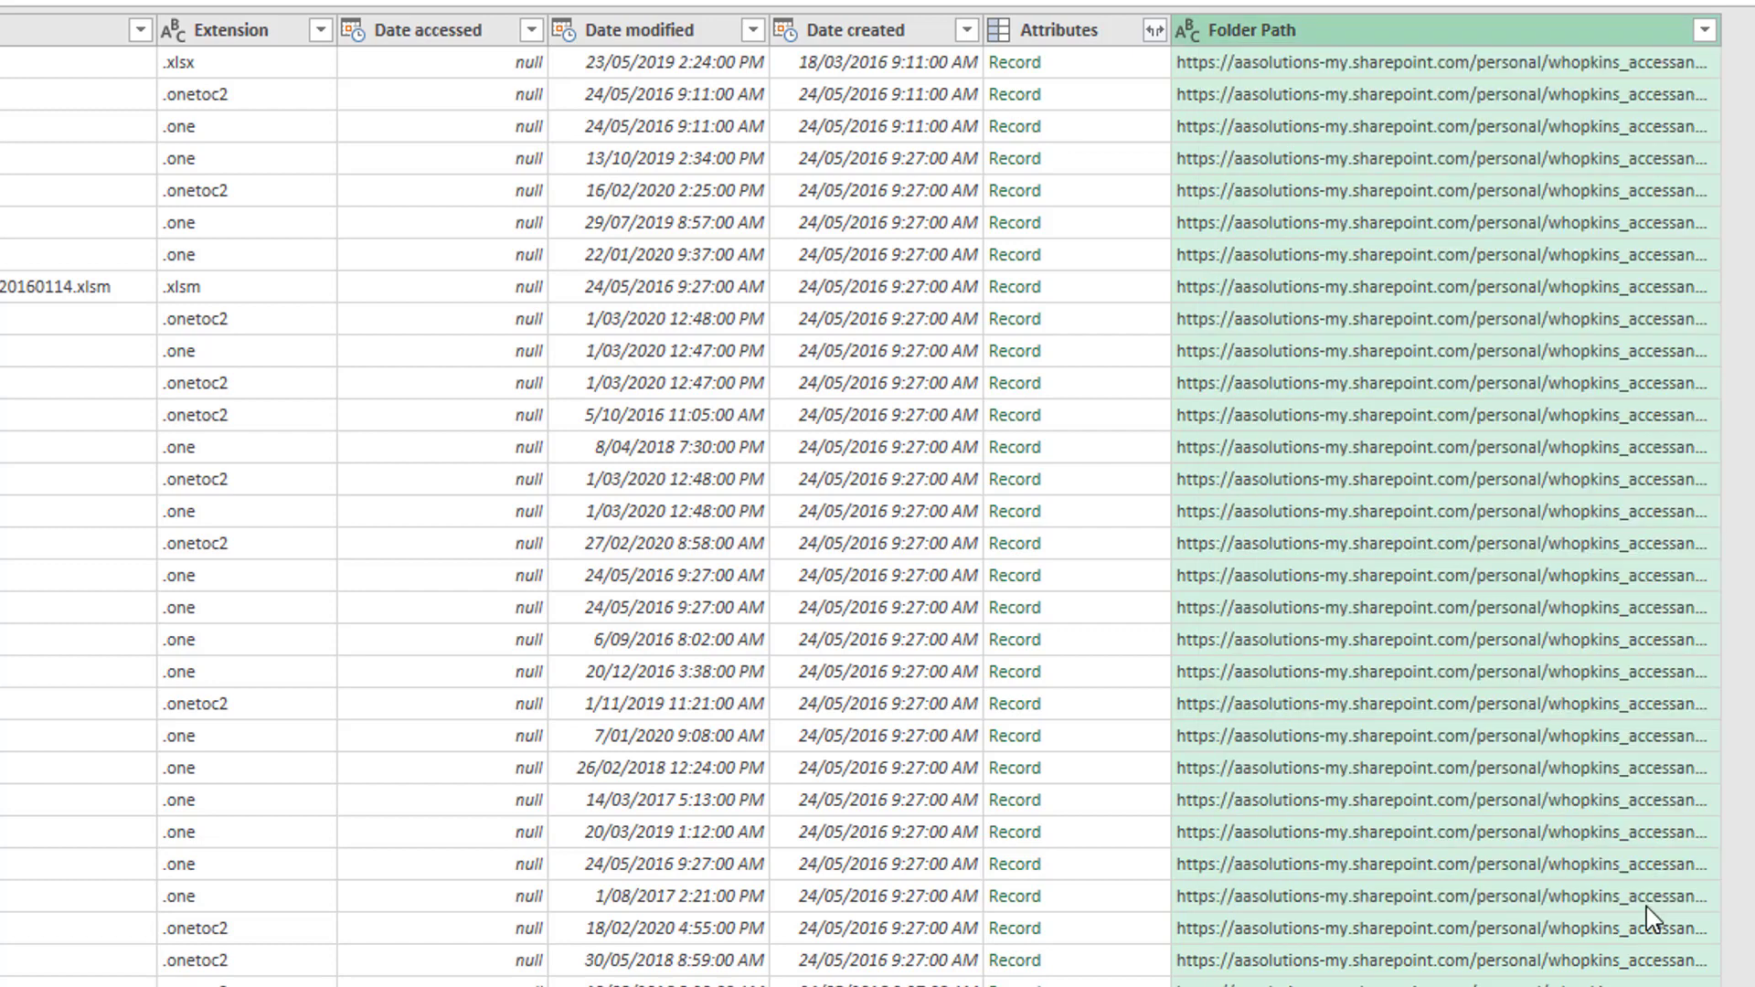
pyautogui.moveTo(1341, 45); pyautogui.dragTo(836, 18)
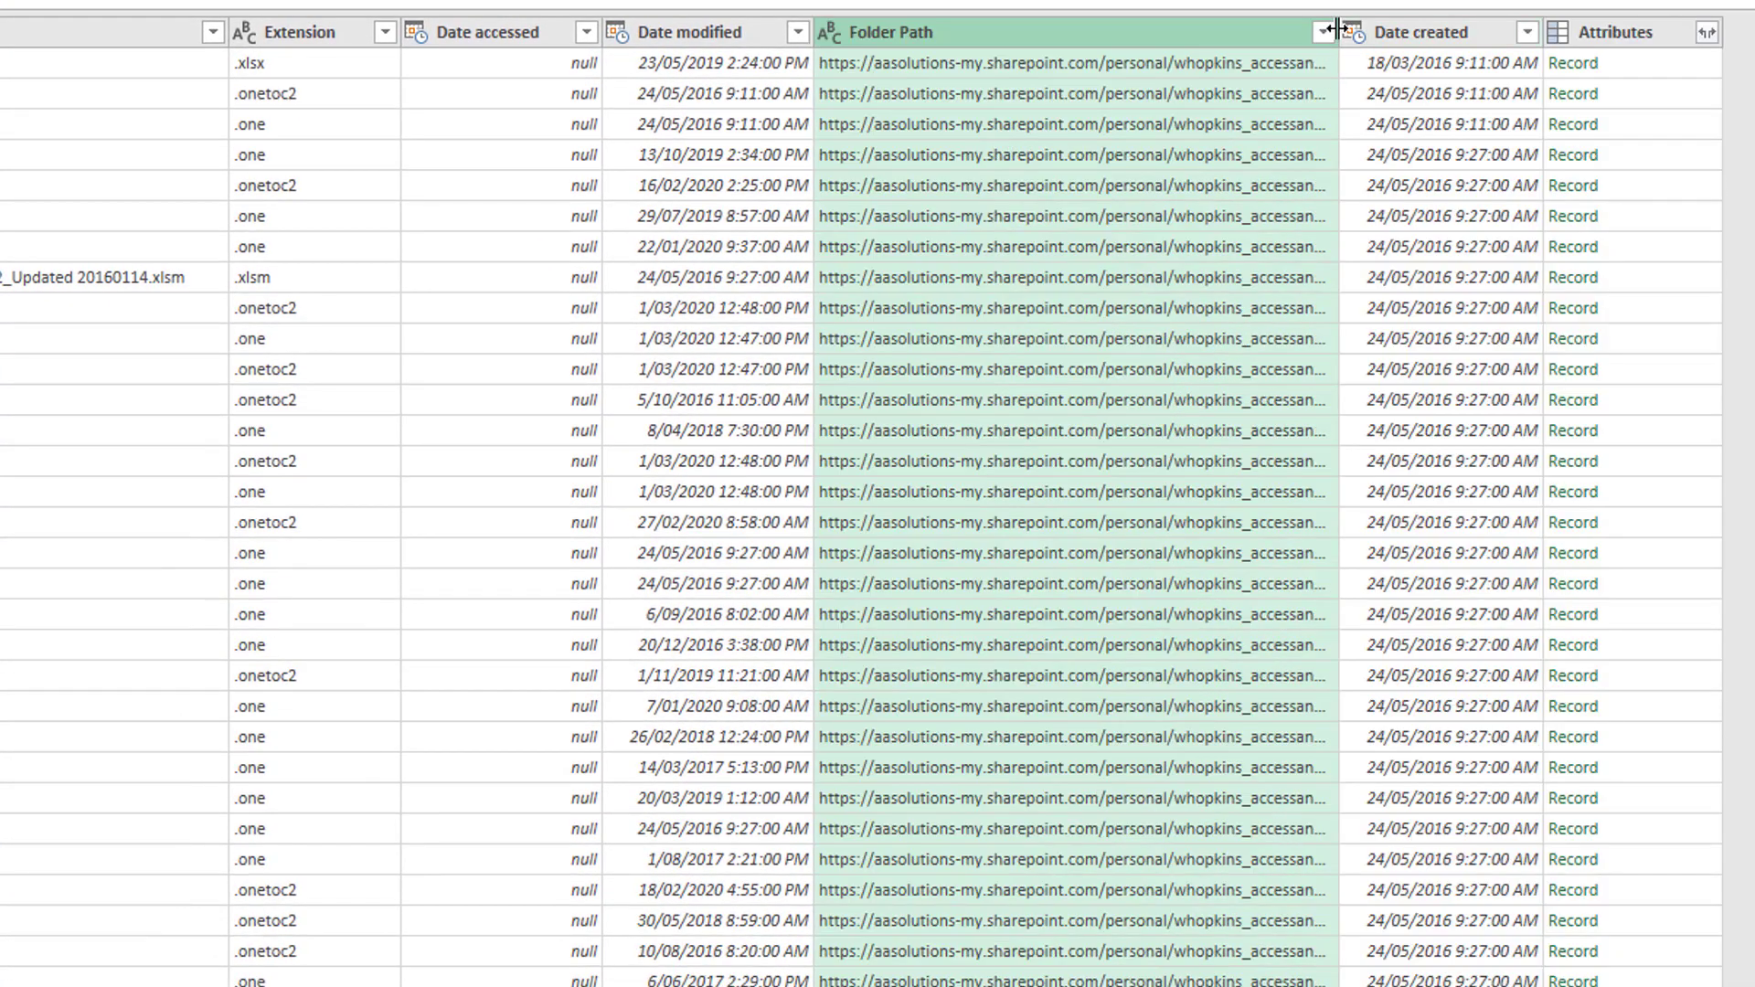
pyautogui.doubleClick(1341, 30)
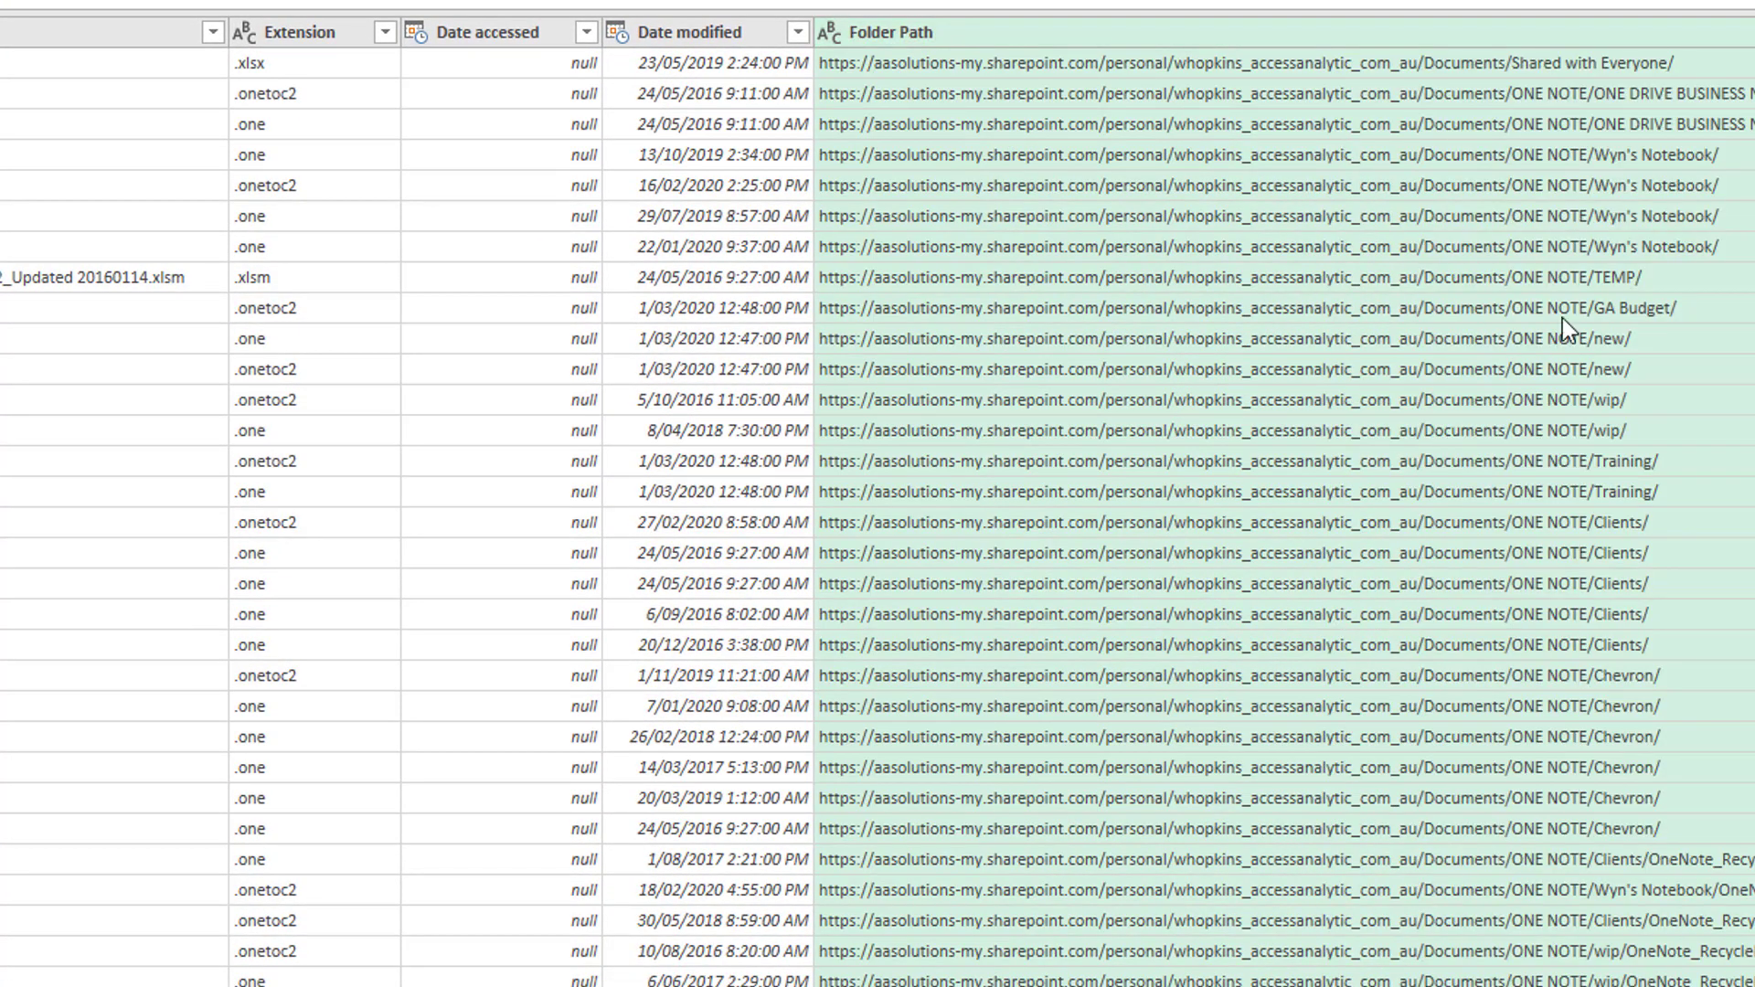
pyautogui.scroll(-20, 1508, 667)
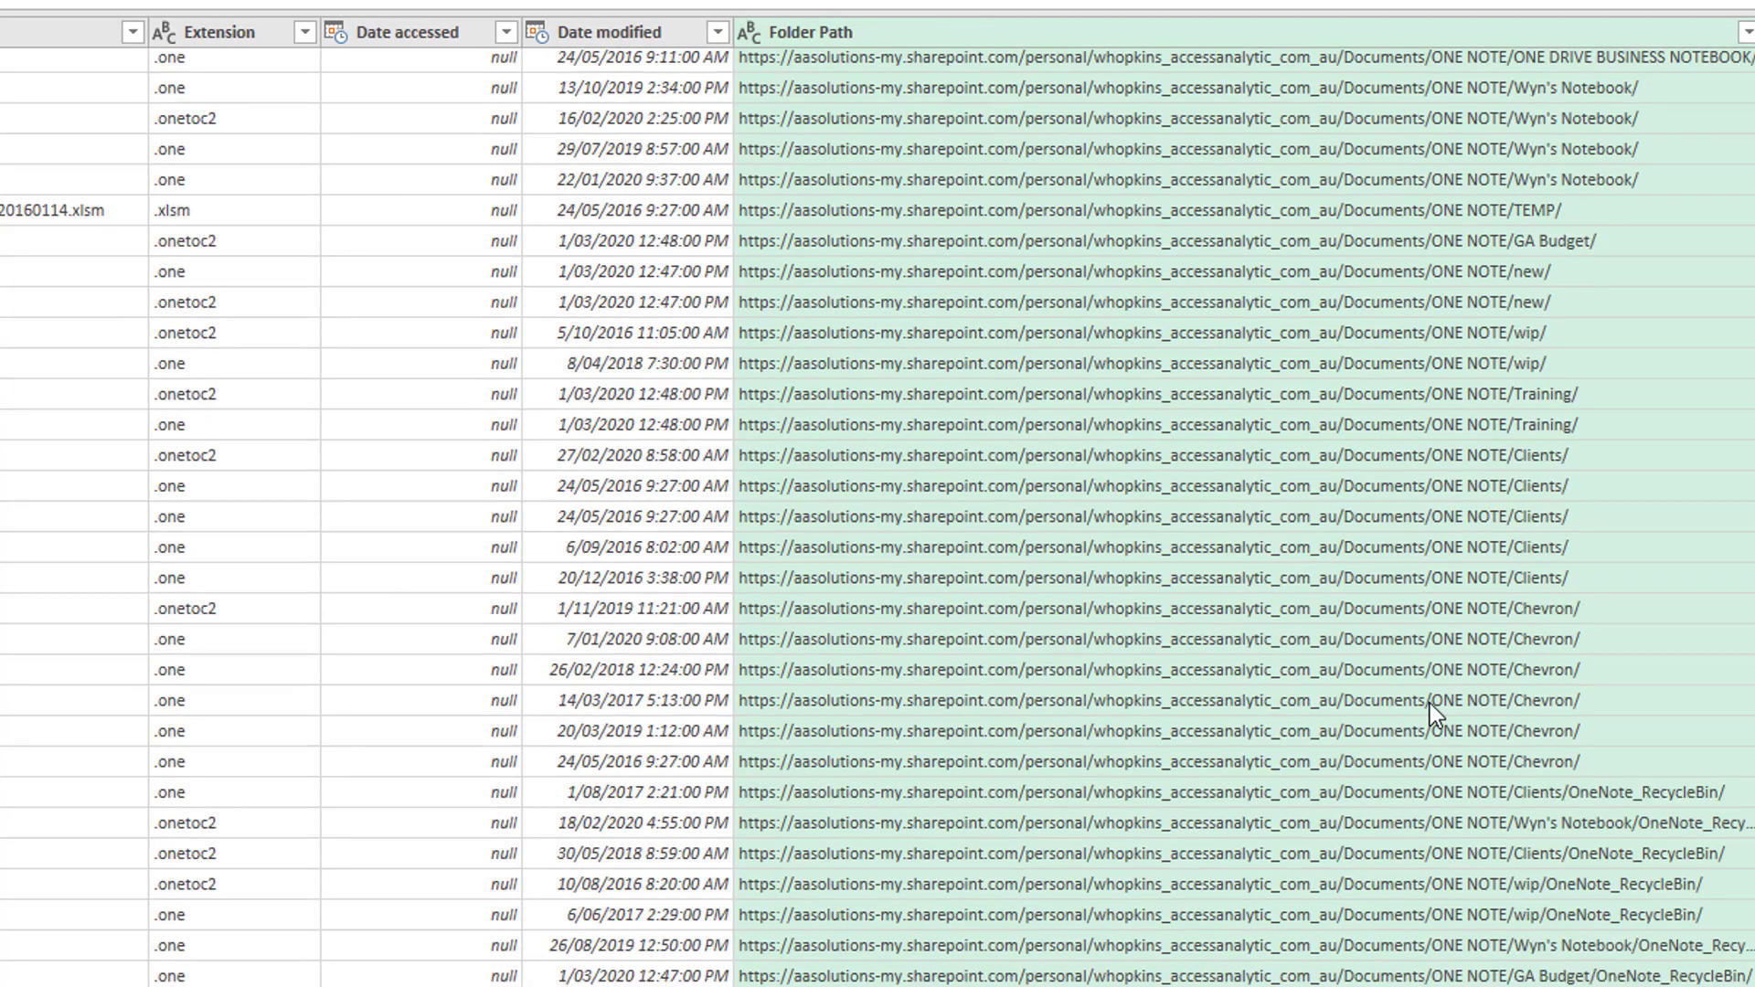
pyautogui.scroll(-15, 1504, 634)
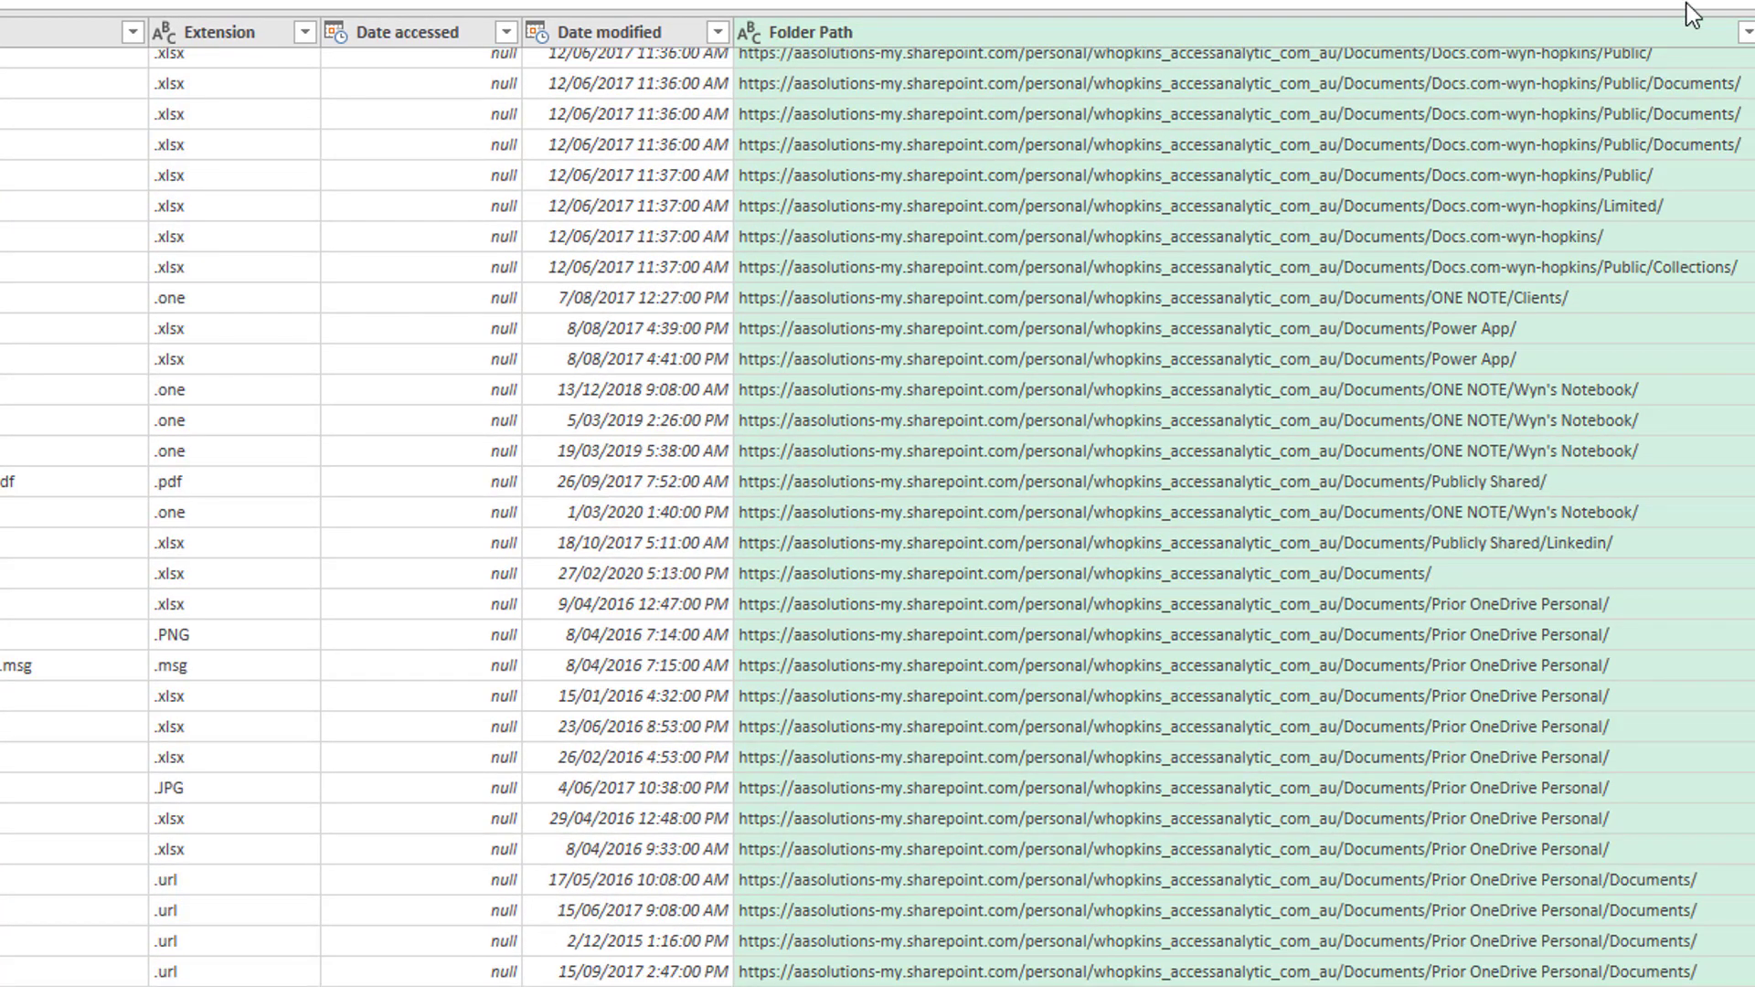
# Filter Folder Path to the single MVP SUMMIT/2020 path matching 'Jan'
pyautogui.click(1745, 32)
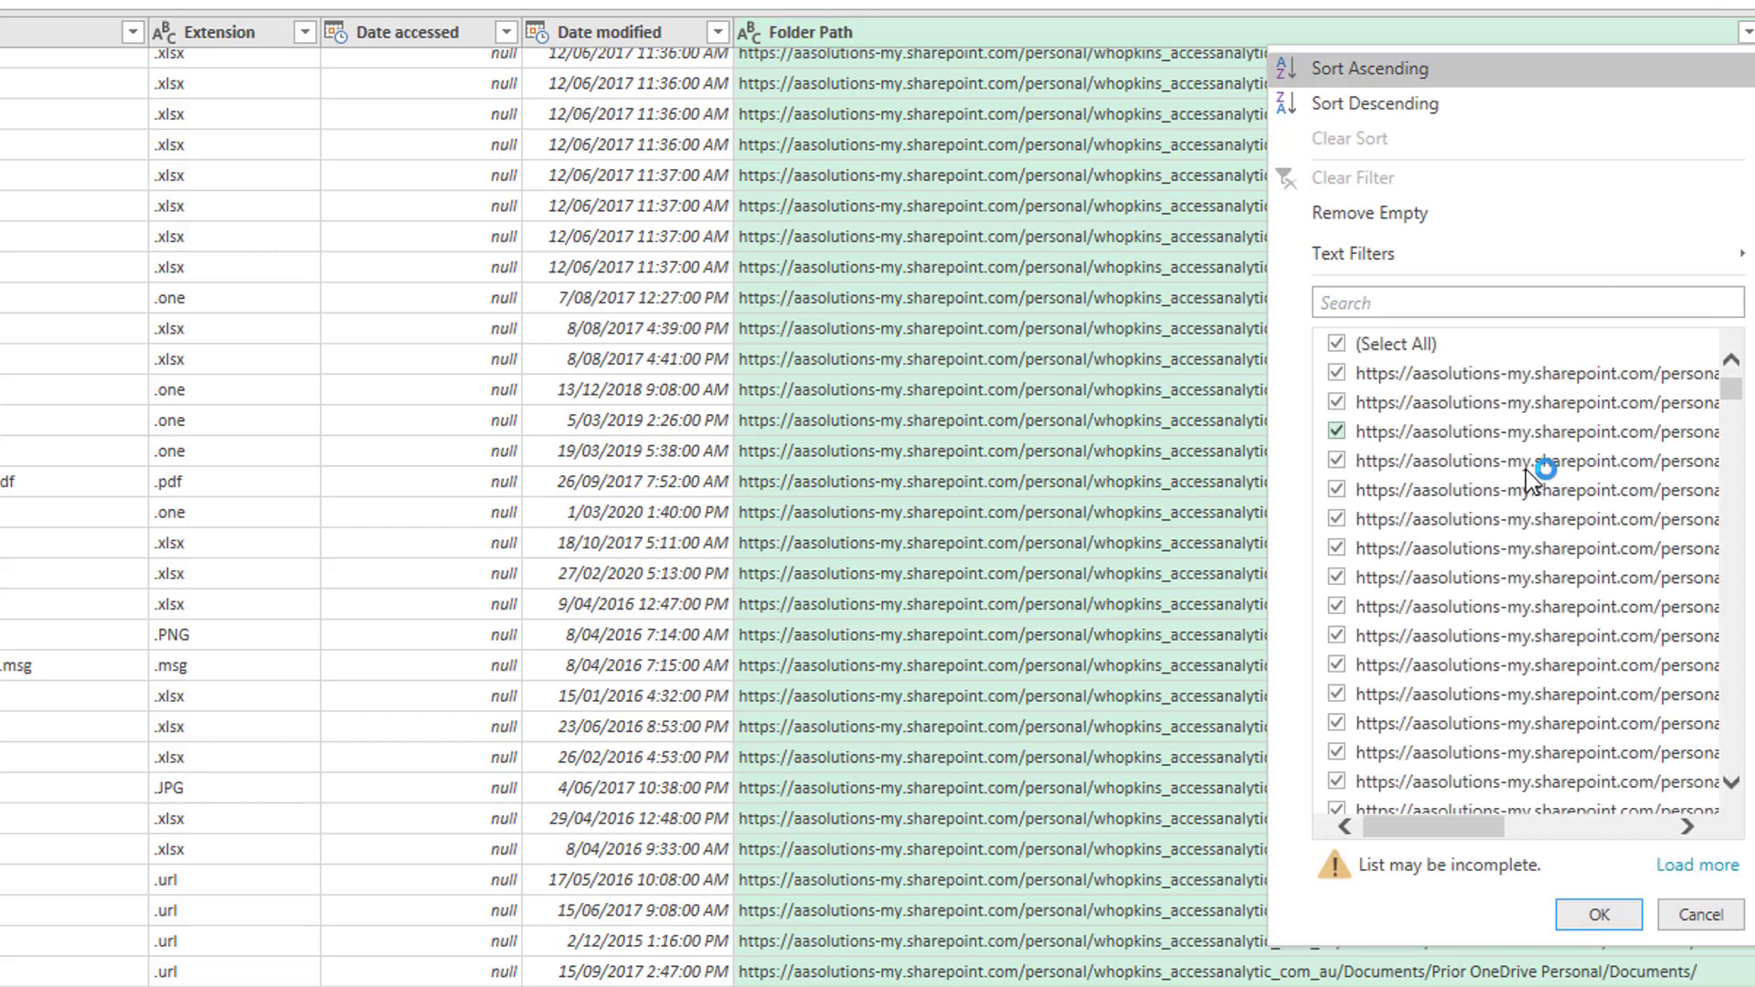
pyautogui.scroll(-1, 1526, 470)
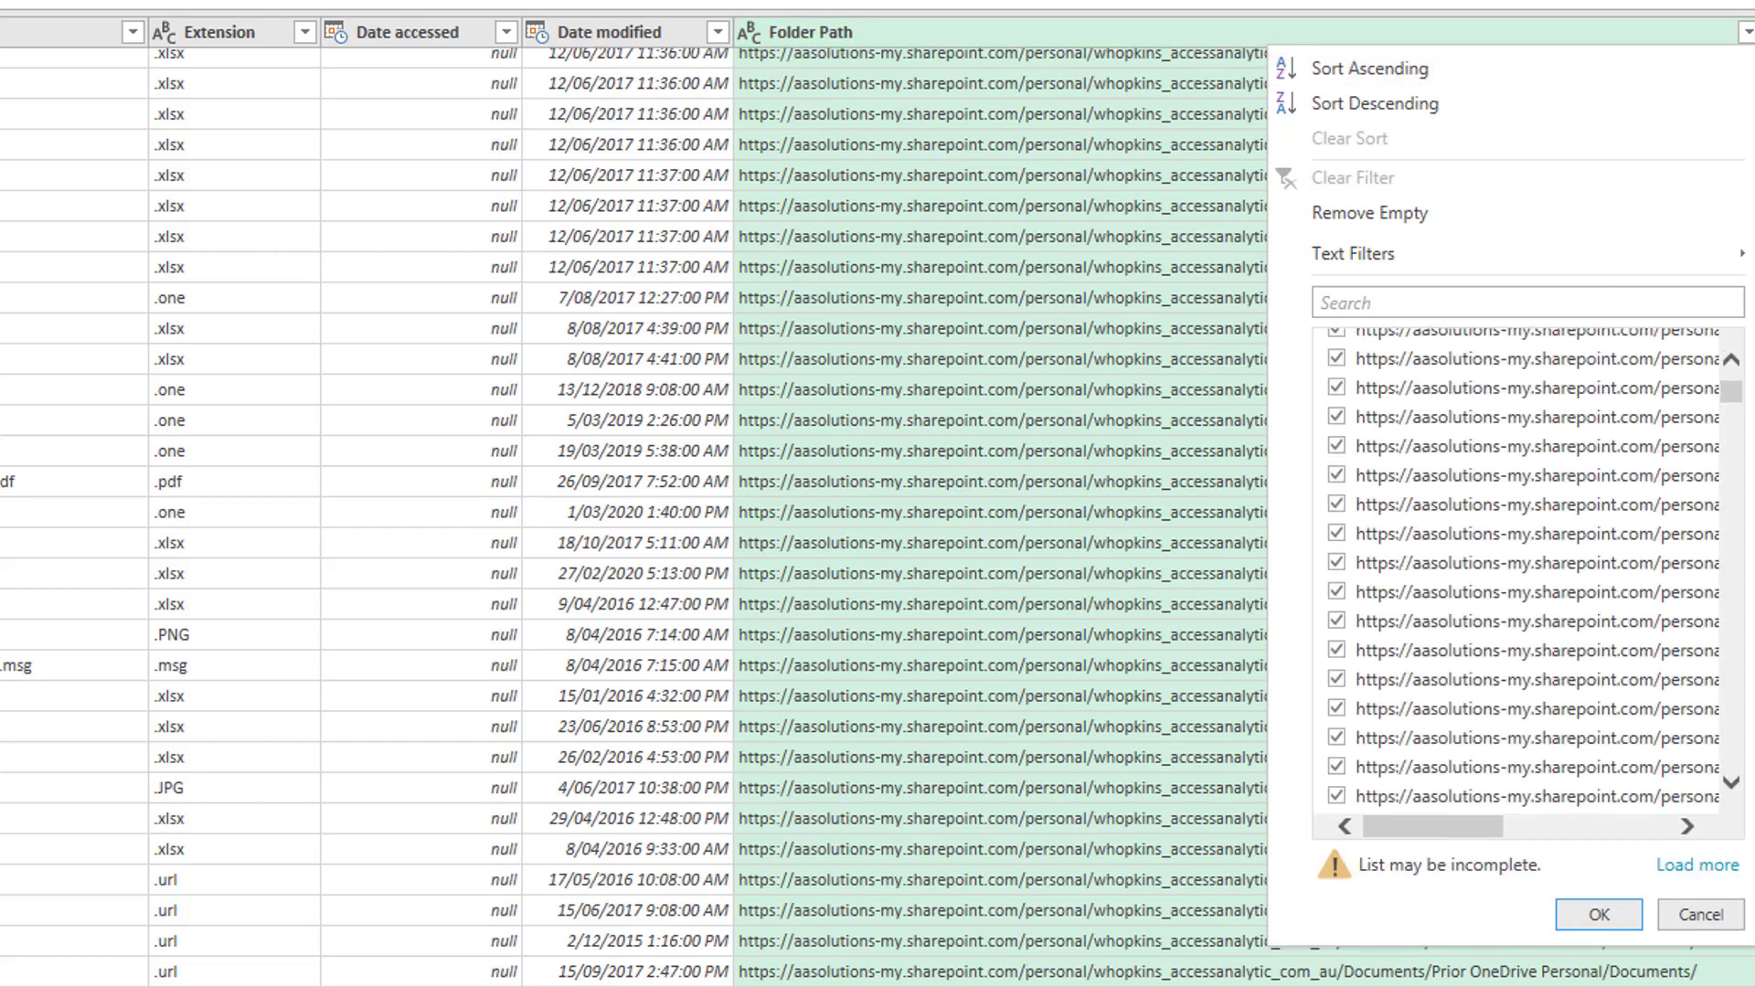
pyautogui.click(850, 544)
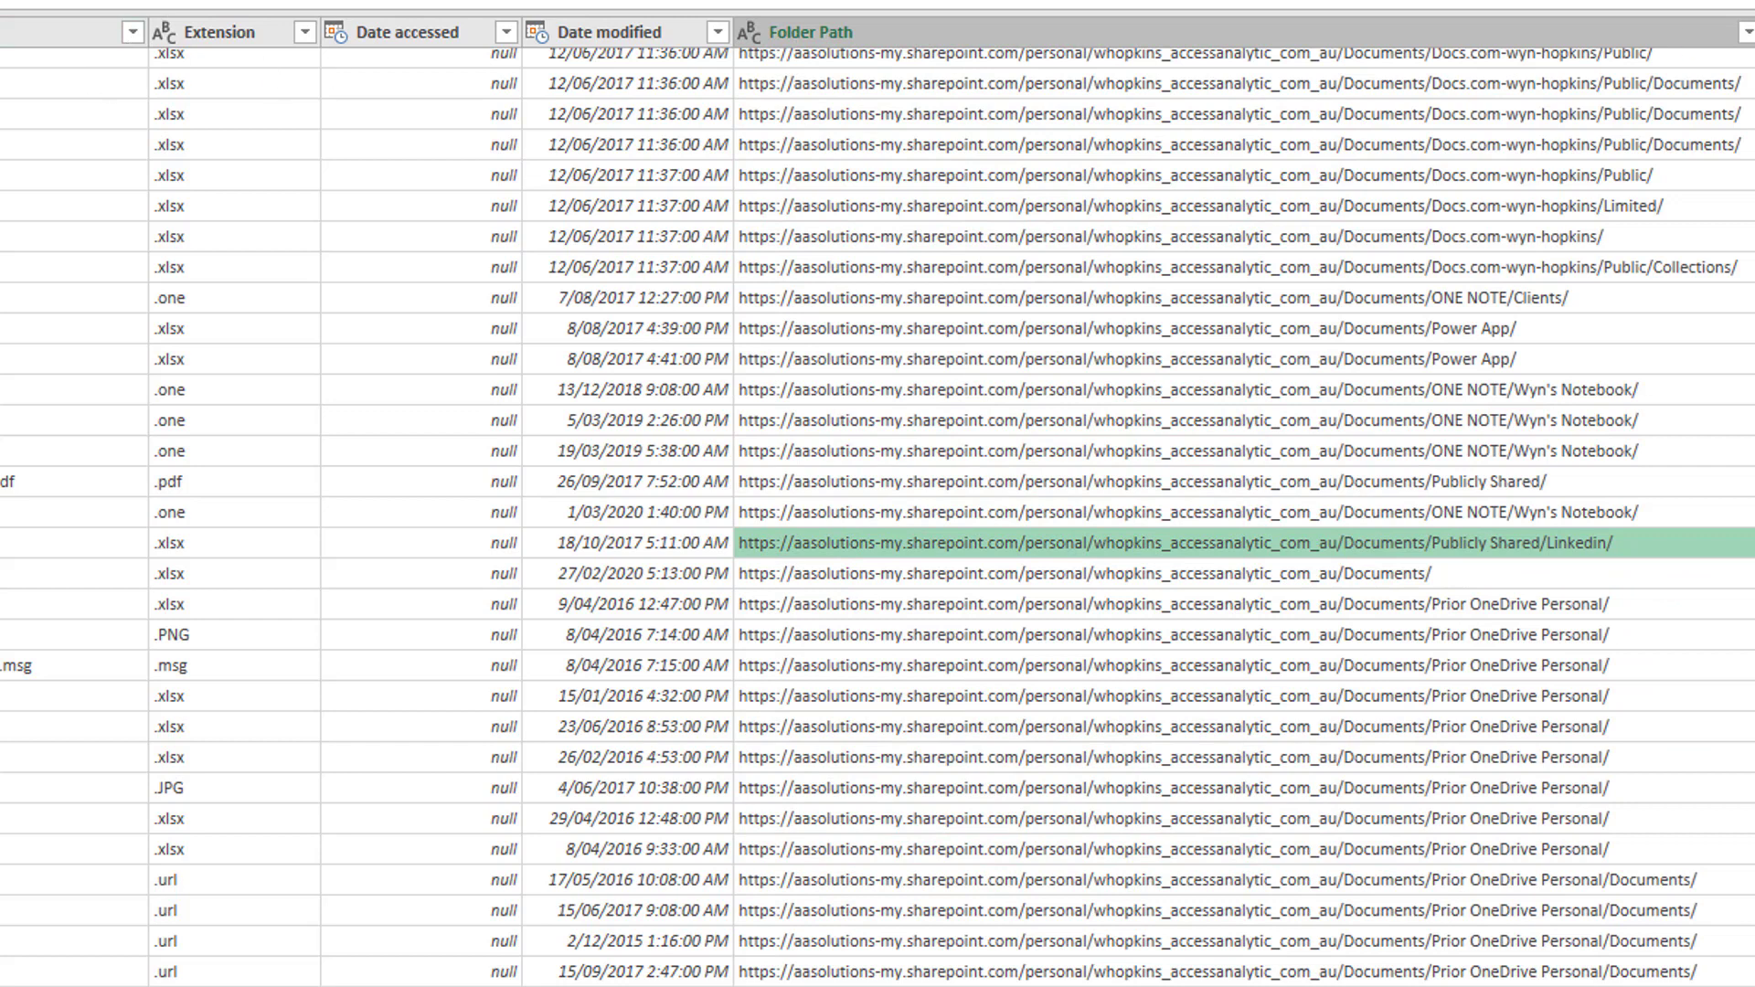
pyautogui.click(1745, 35)
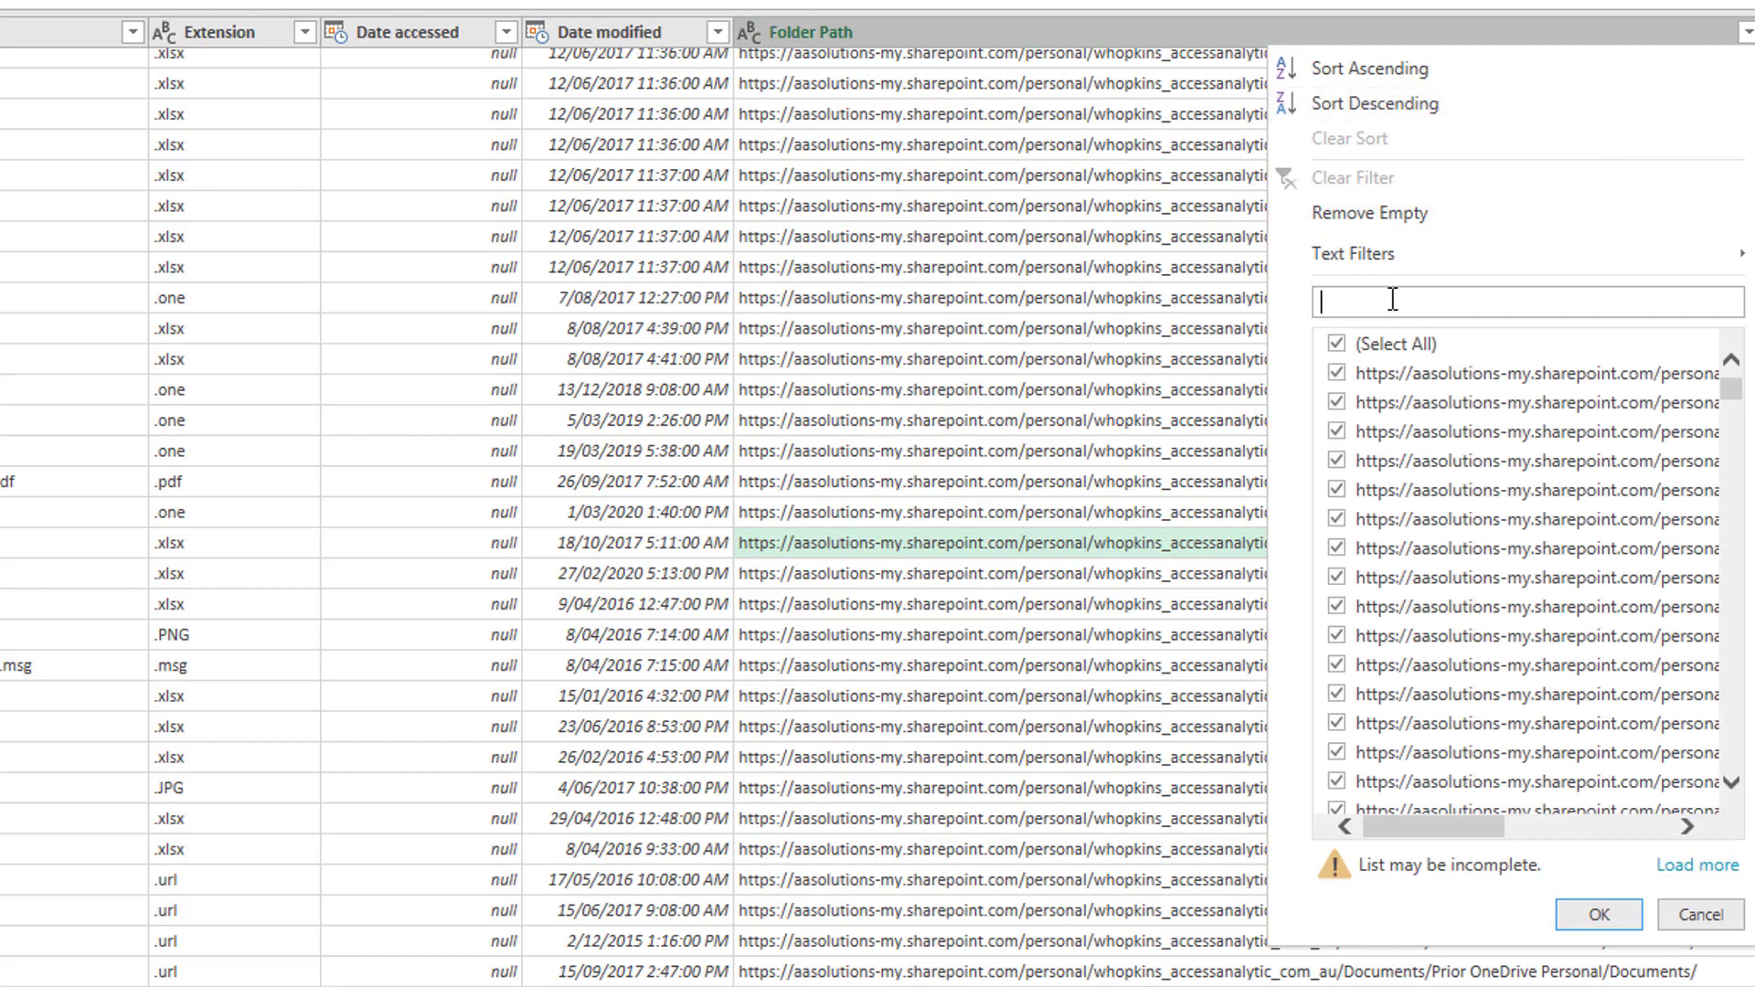
pyautogui.write('Jan')
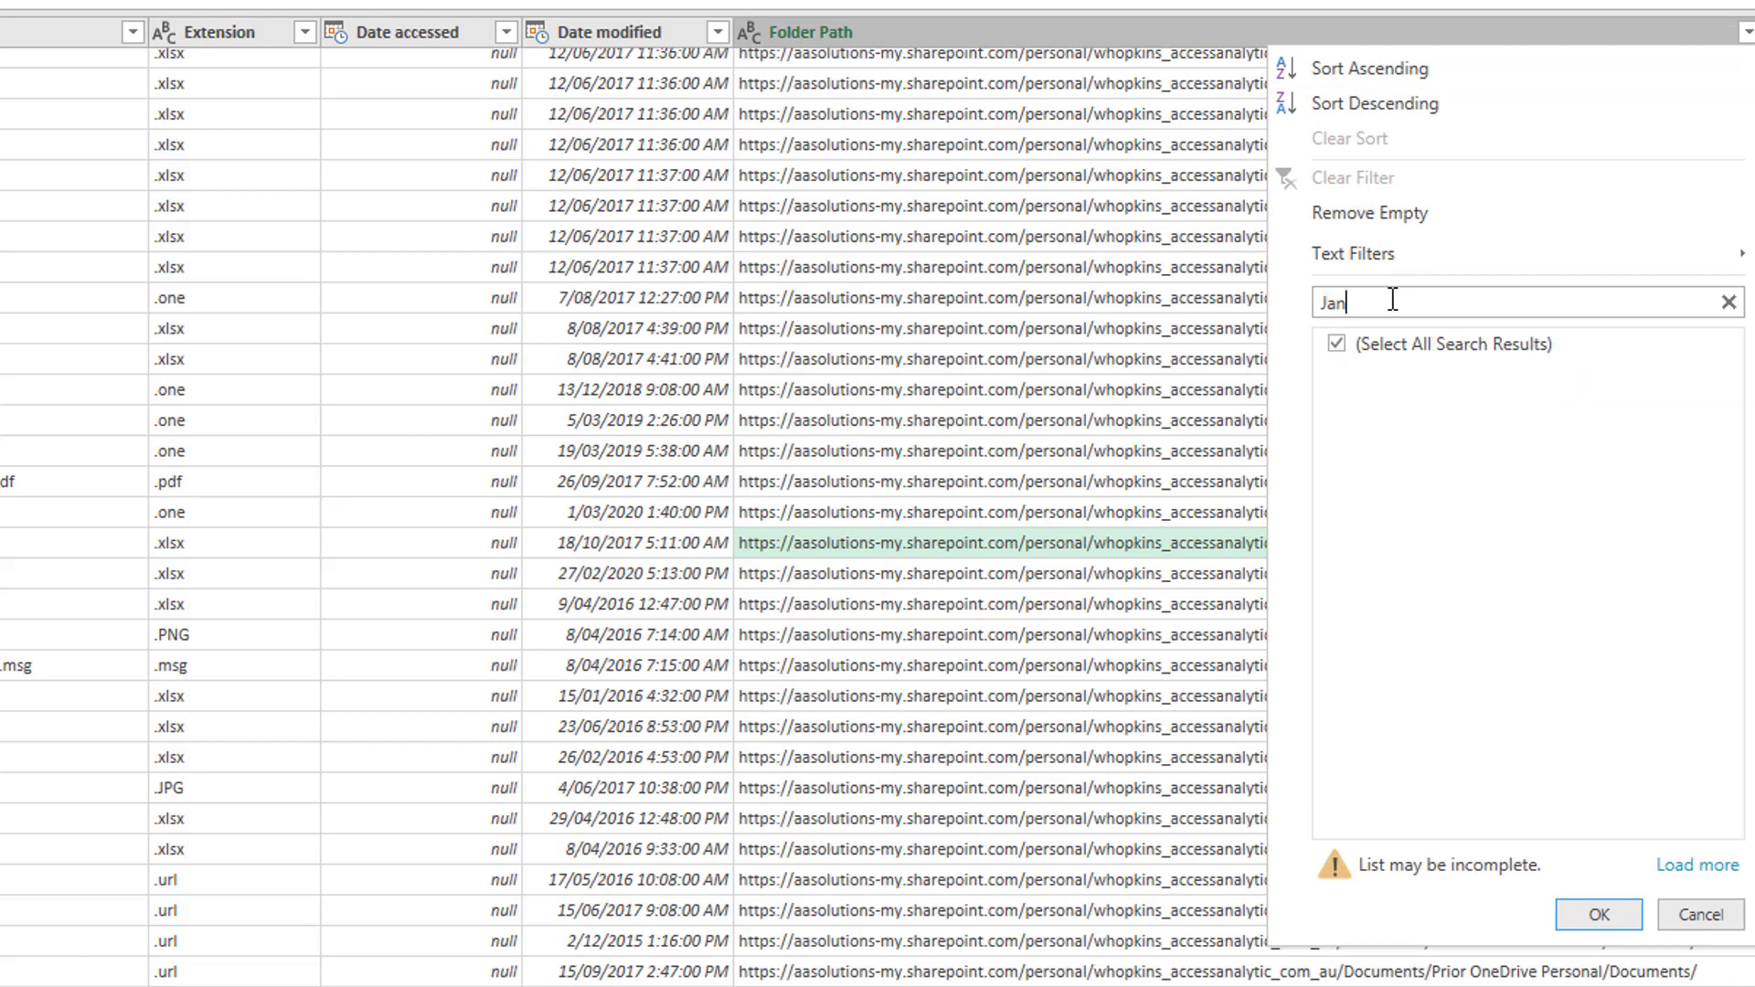
pyautogui.click(1691, 870)
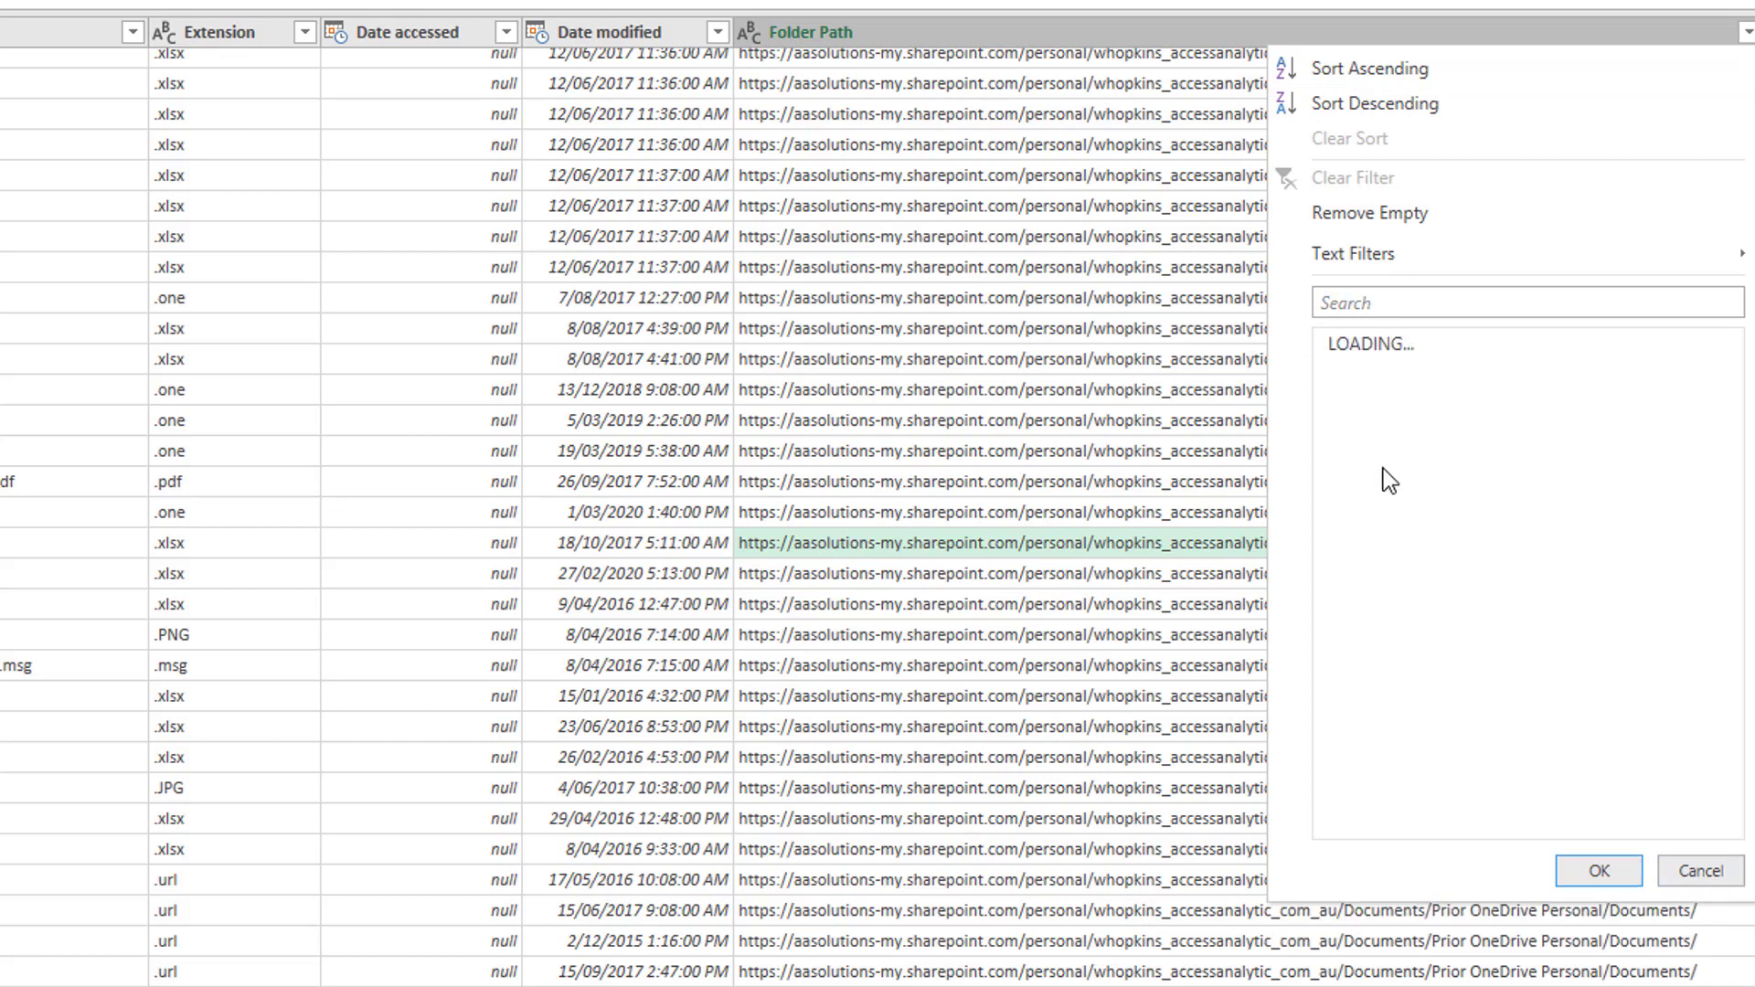
pyautogui.click(1414, 311)
pyautogui.write('Jan')
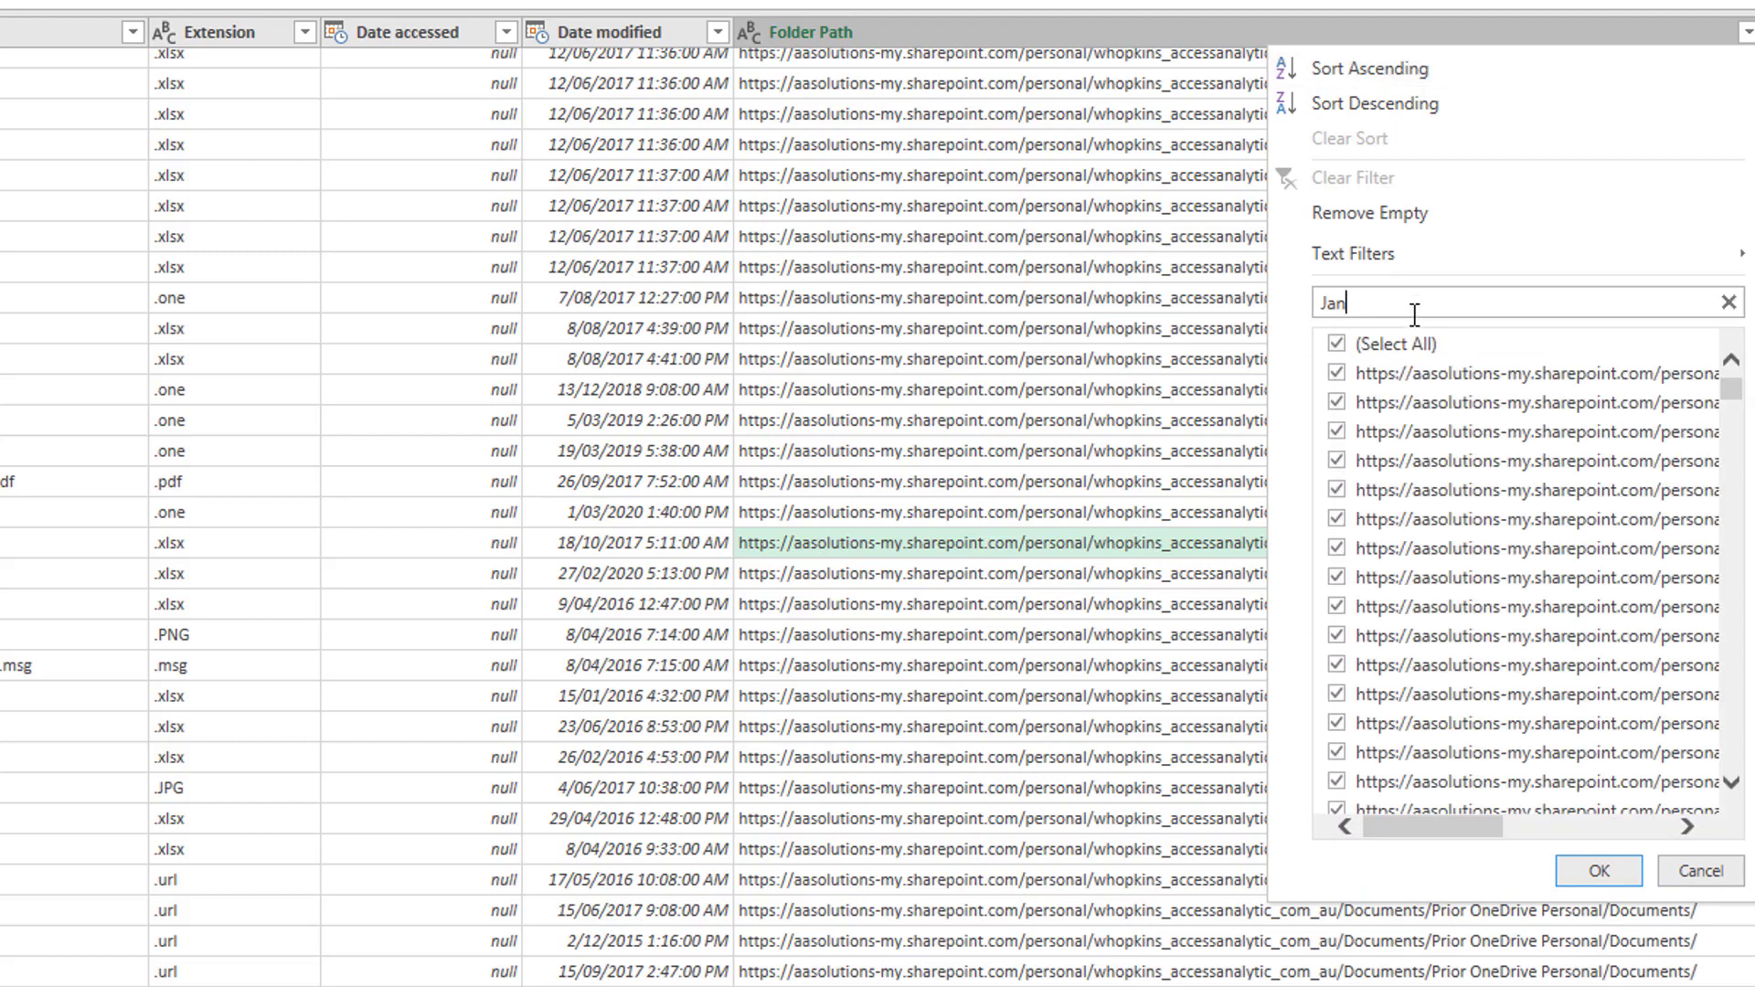
pyautogui.click(1463, 377)
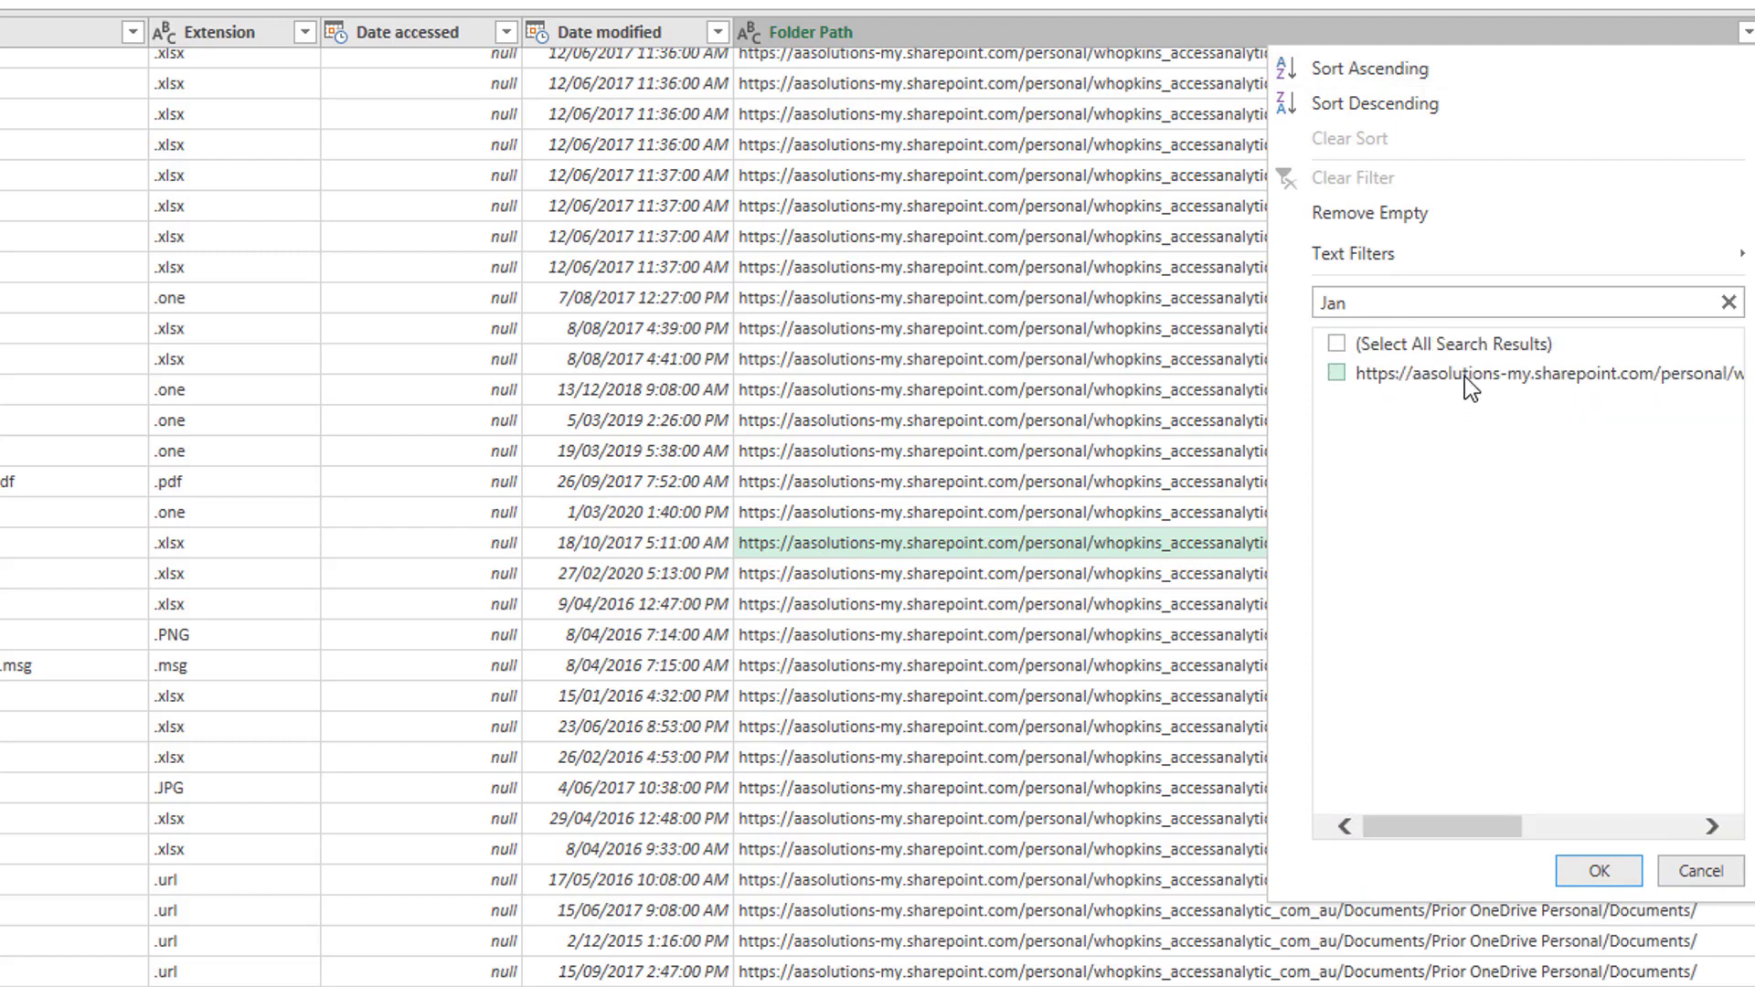
pyautogui.click(1463, 376)
pyautogui.click(1599, 870)
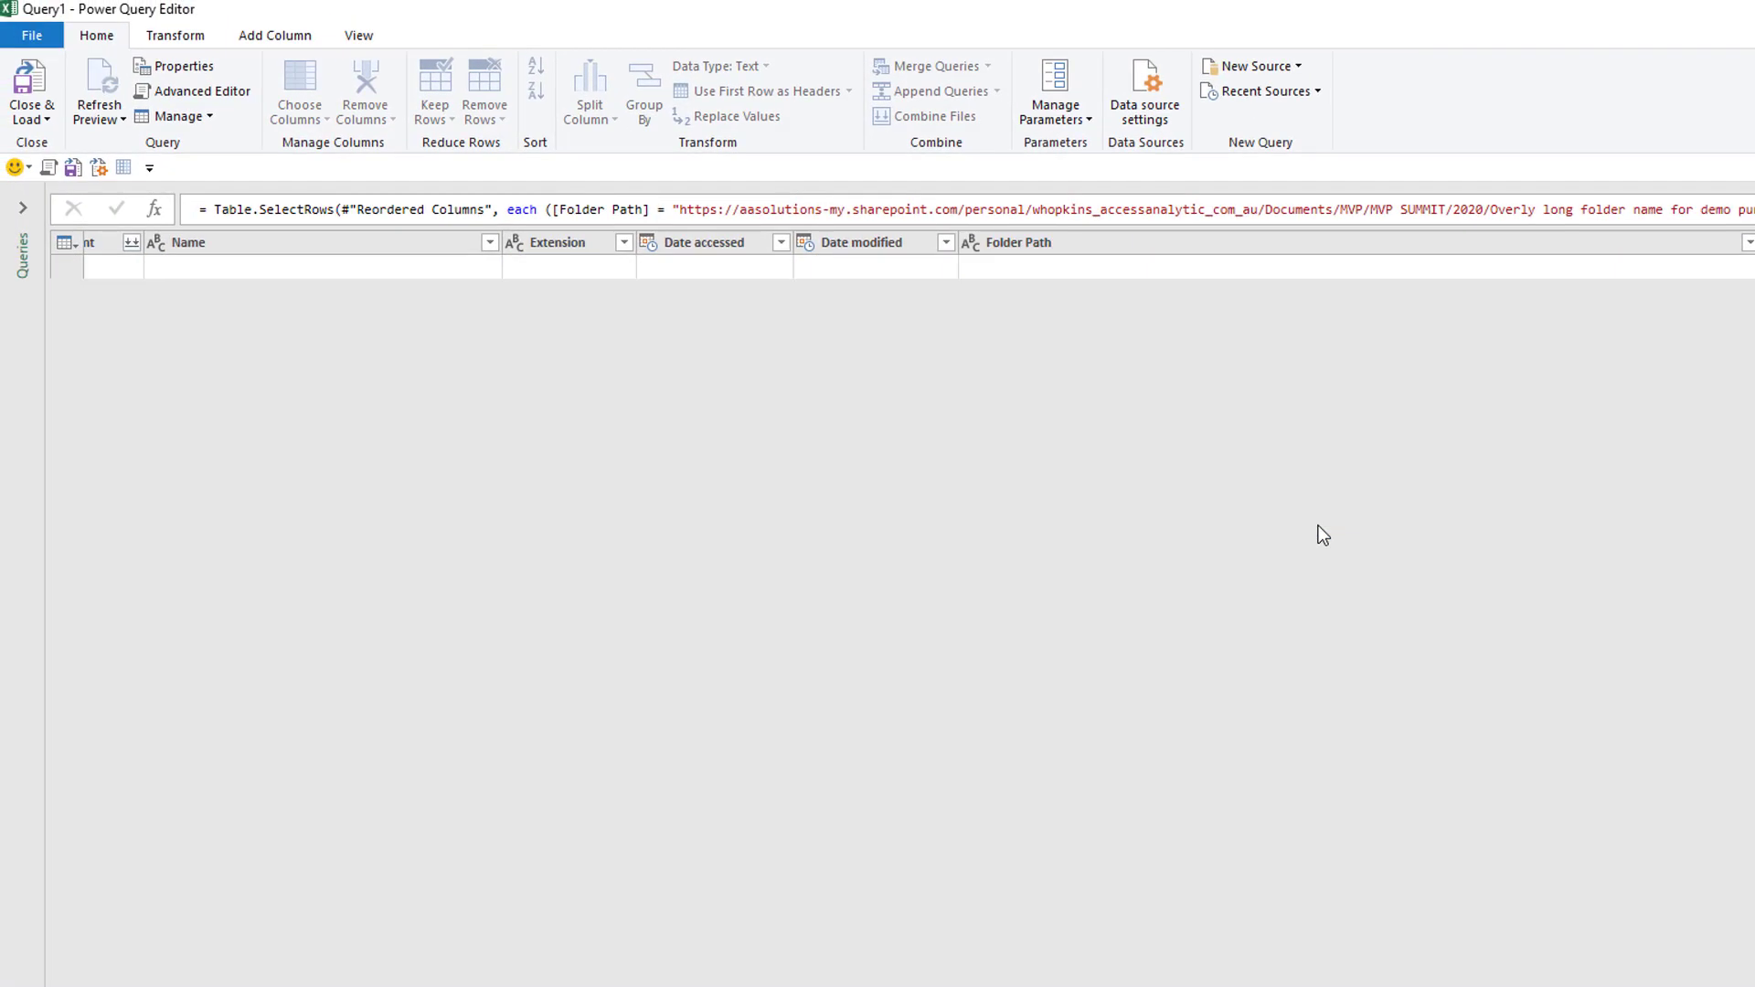
# Expand Data.xlsx to list Sheet1 and tblSales, review its long folder path, then launch File Explorer
pyautogui.click(322, 272)
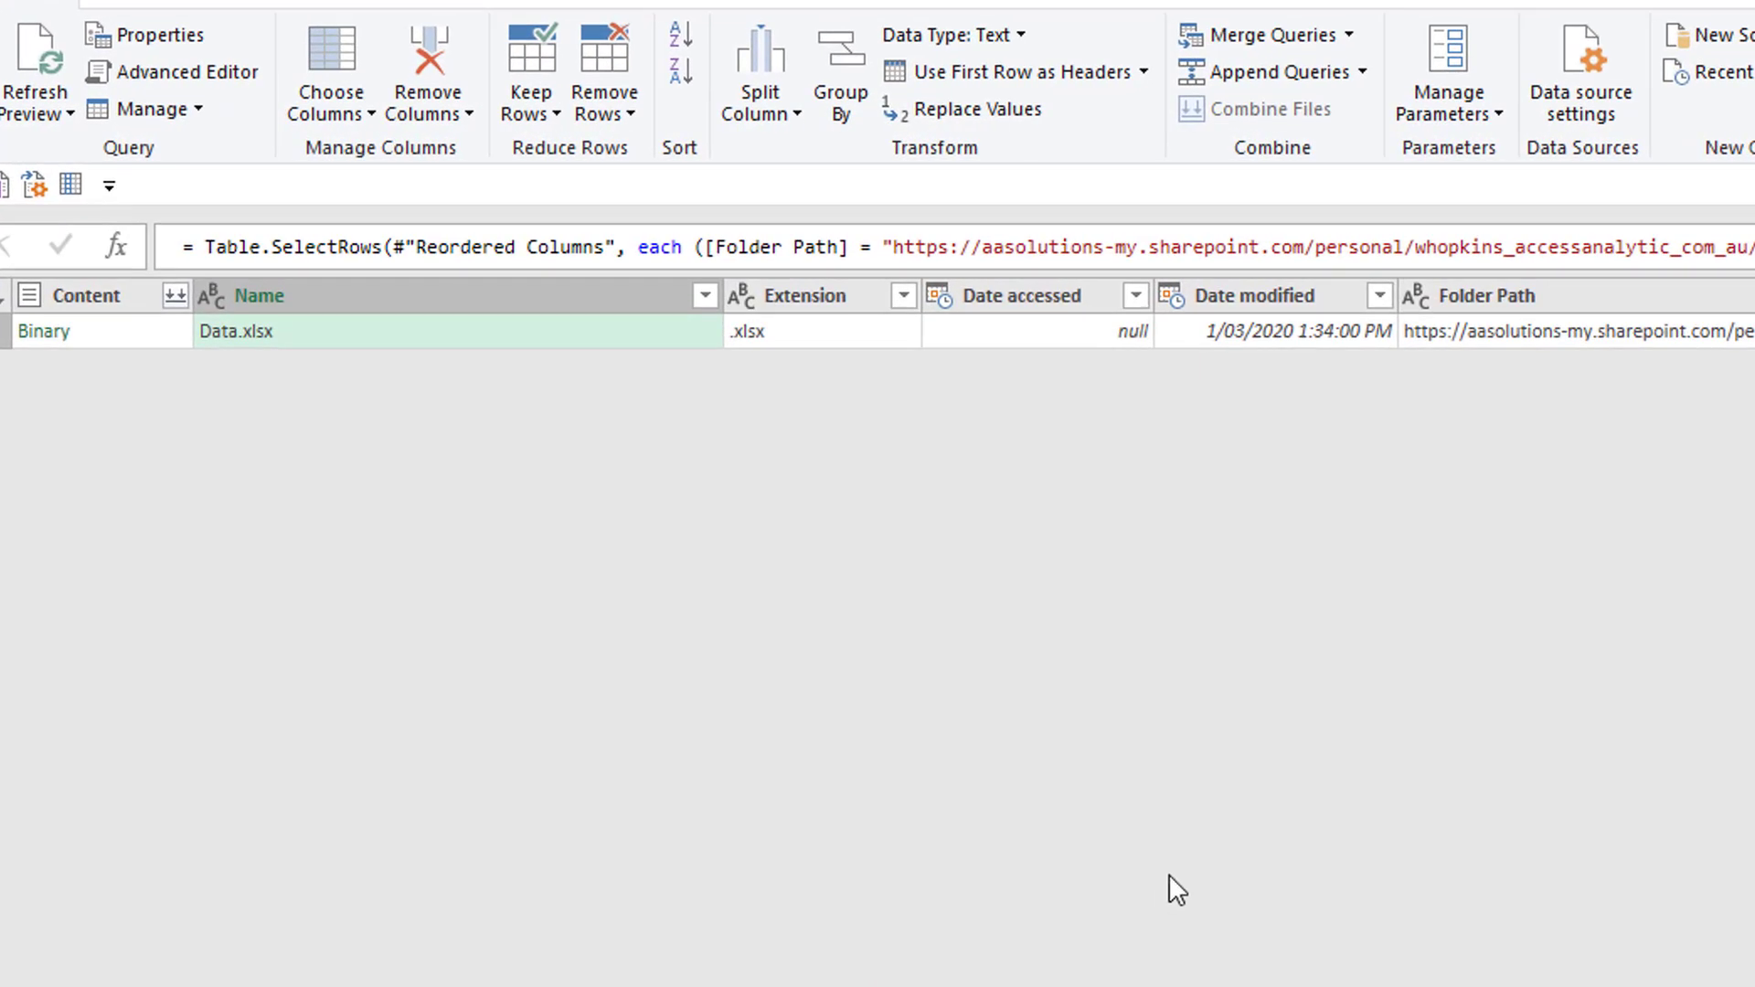
pyautogui.click(43, 336)
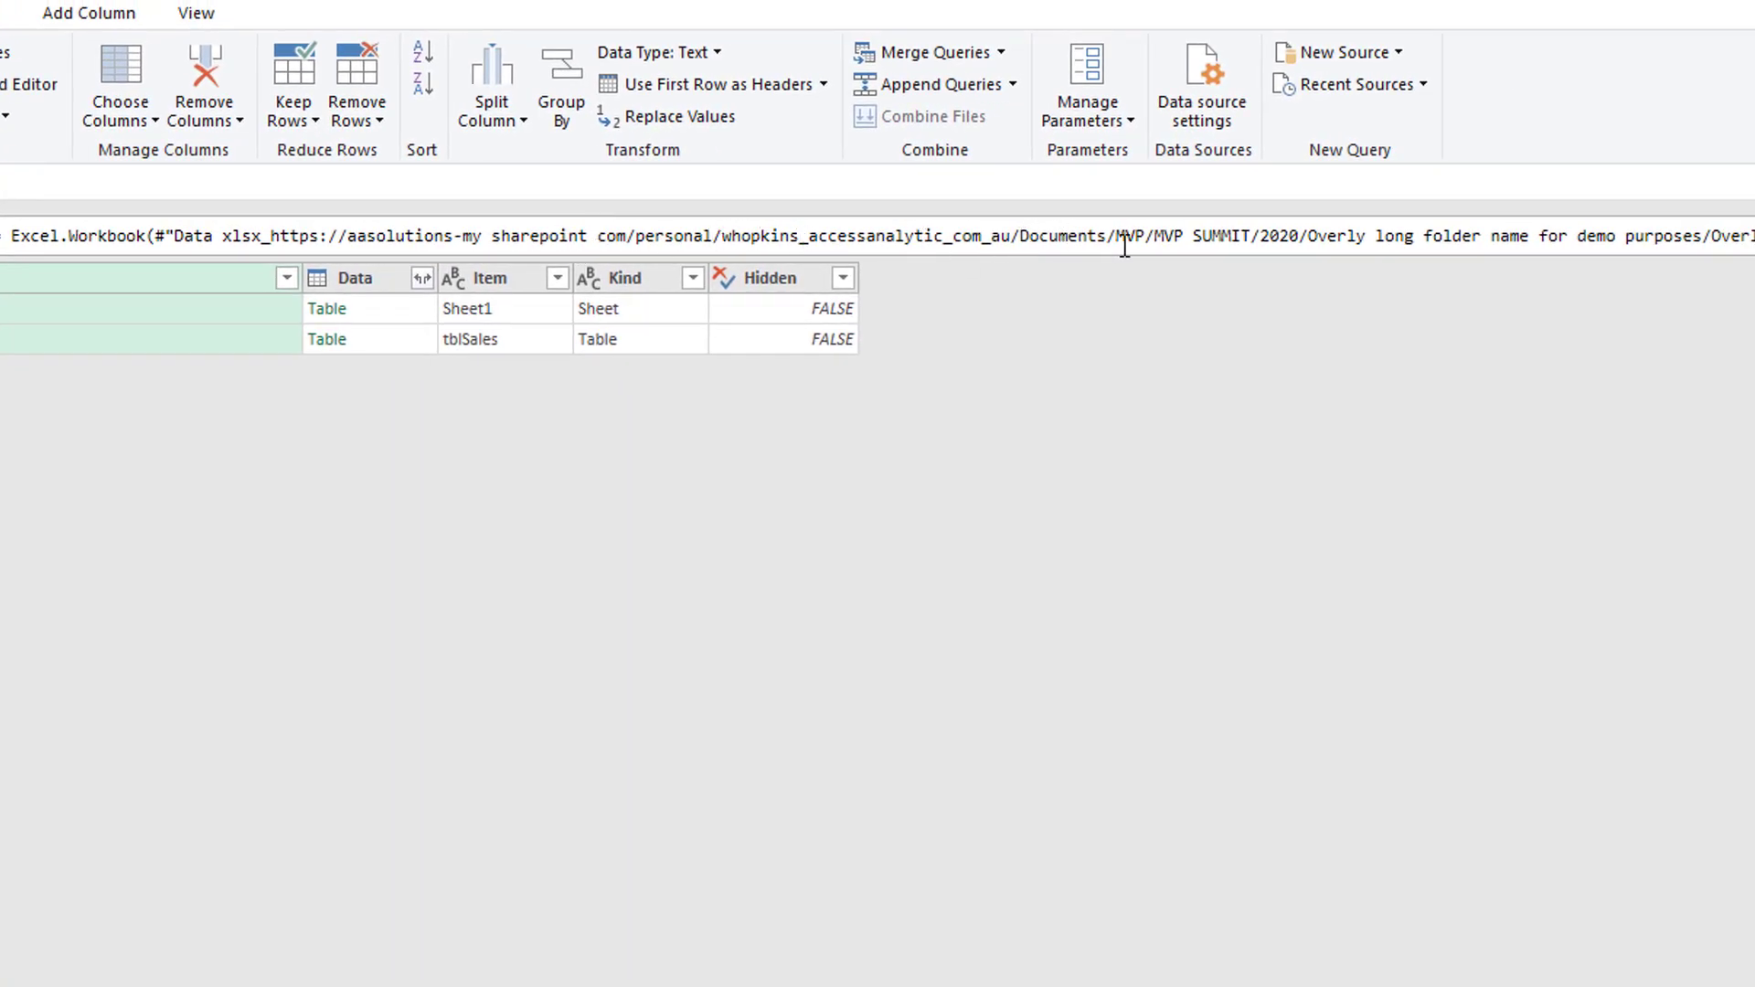
pyautogui.click(1749, 240)
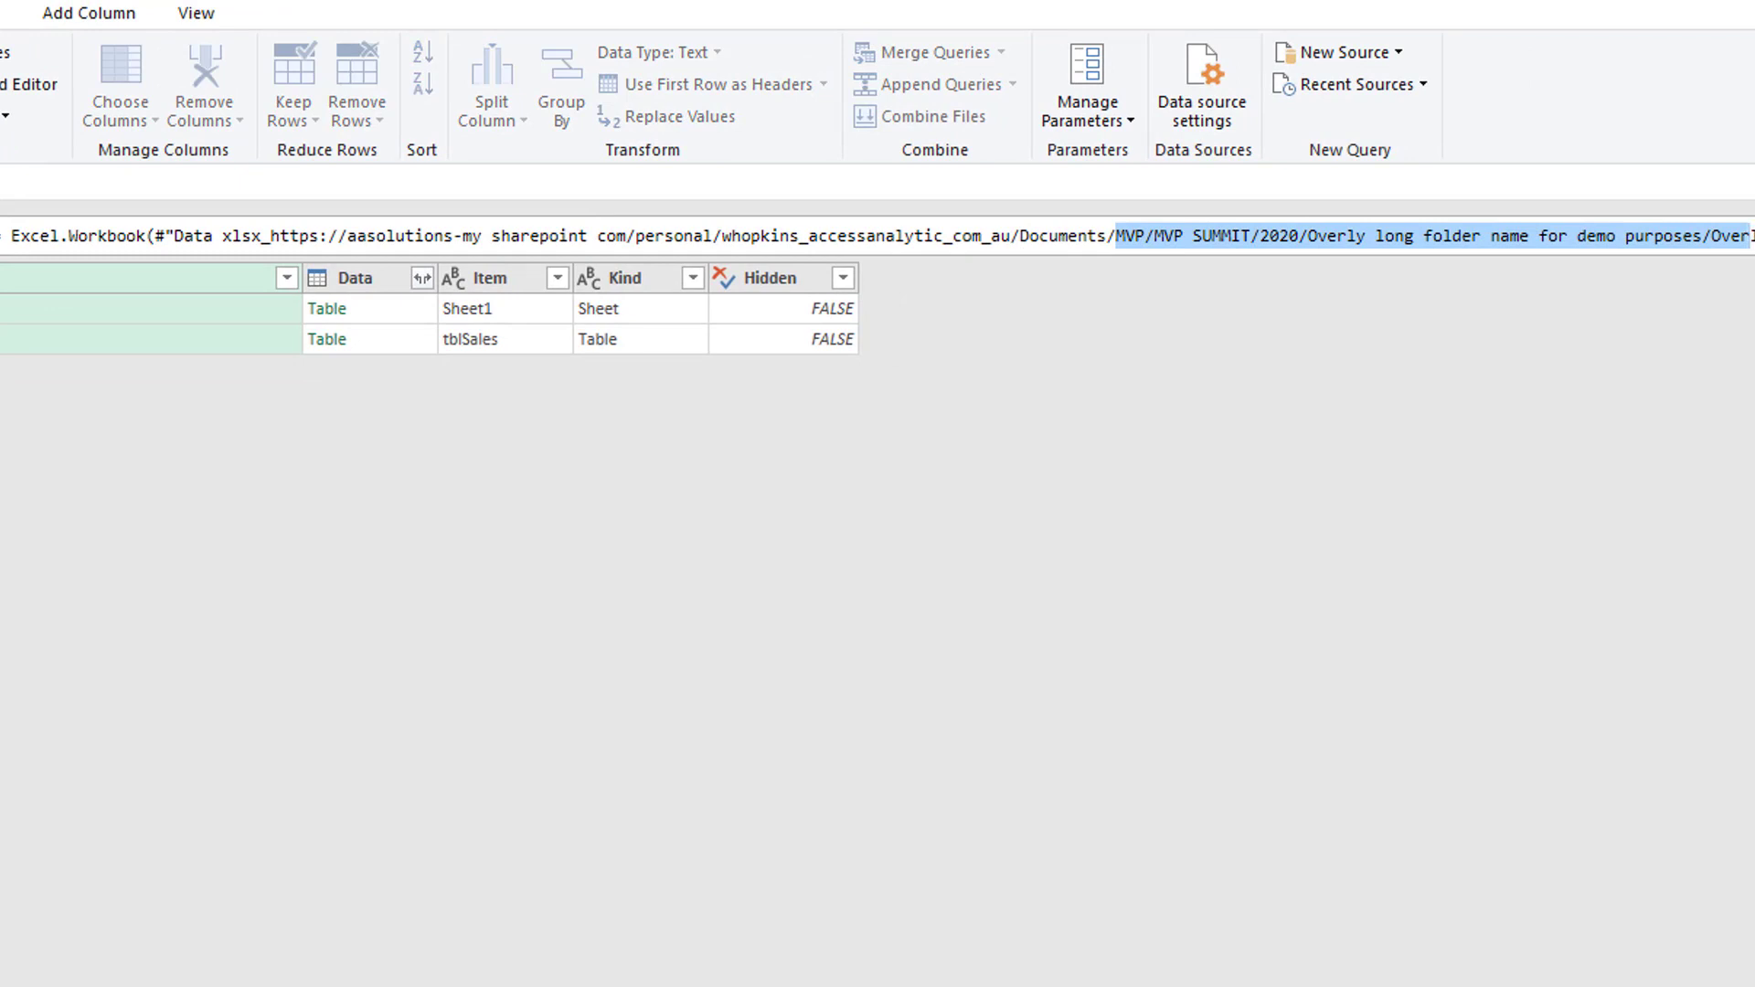
pyautogui.moveTo(1307, 240); pyautogui.dragTo(1754, 239)
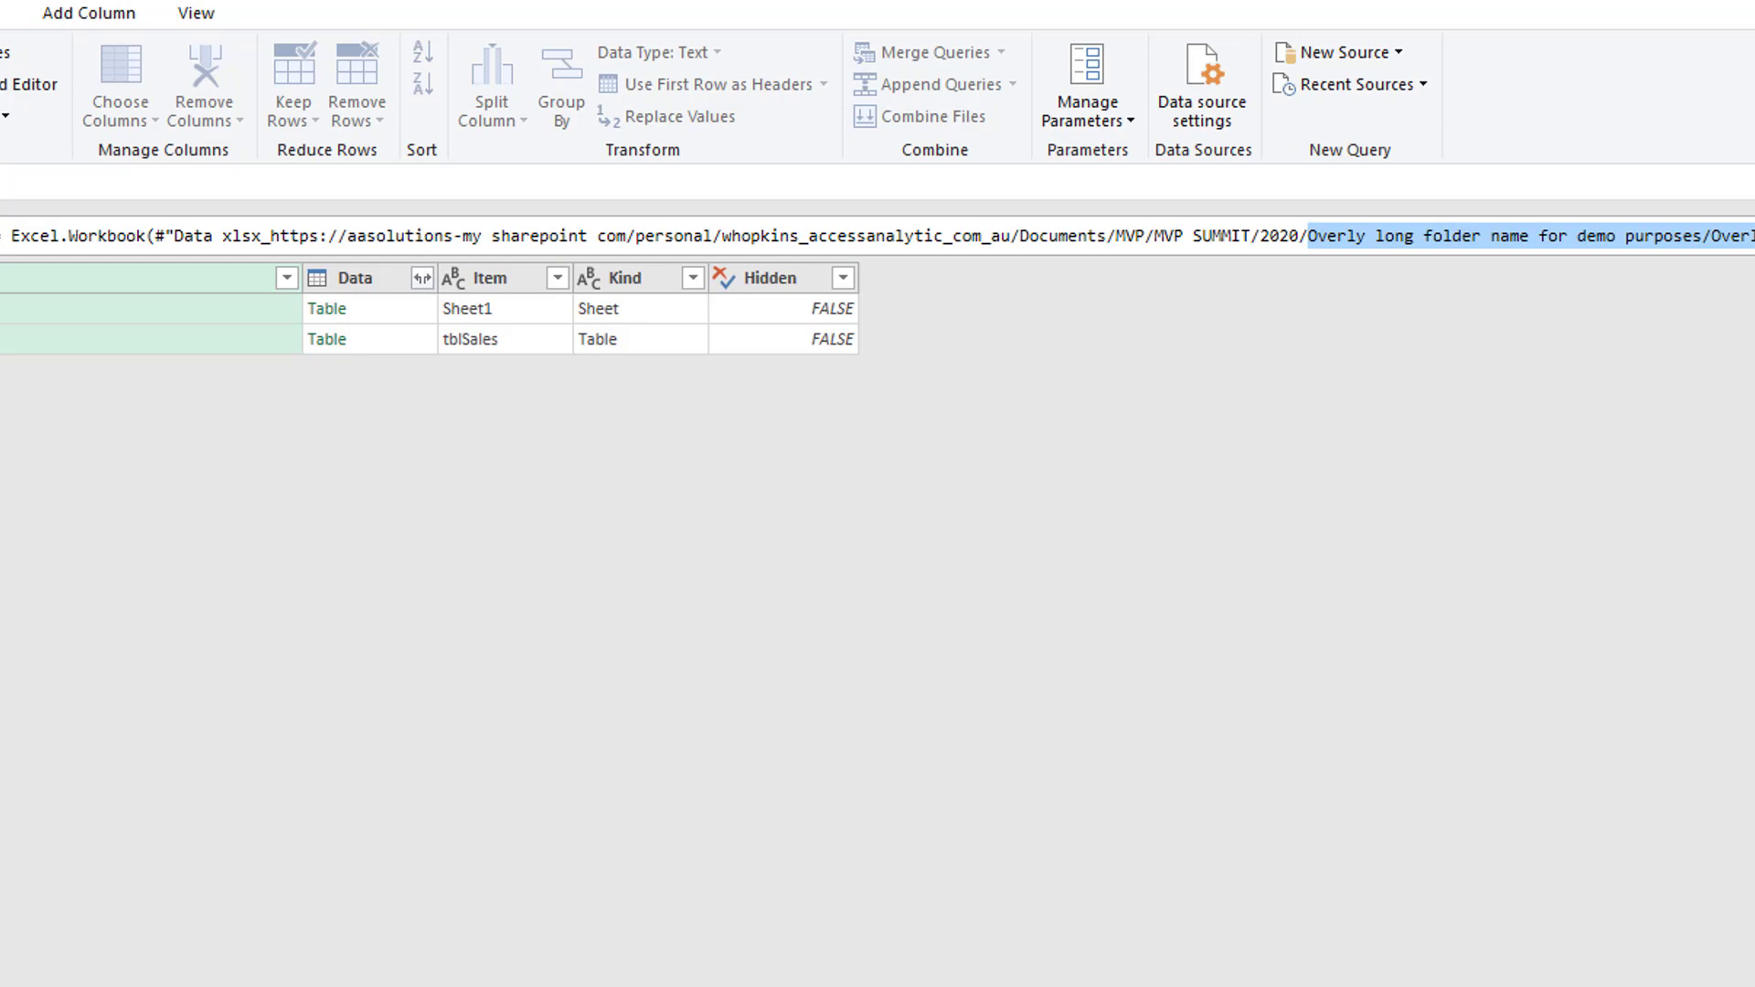
pyautogui.press('Escape')
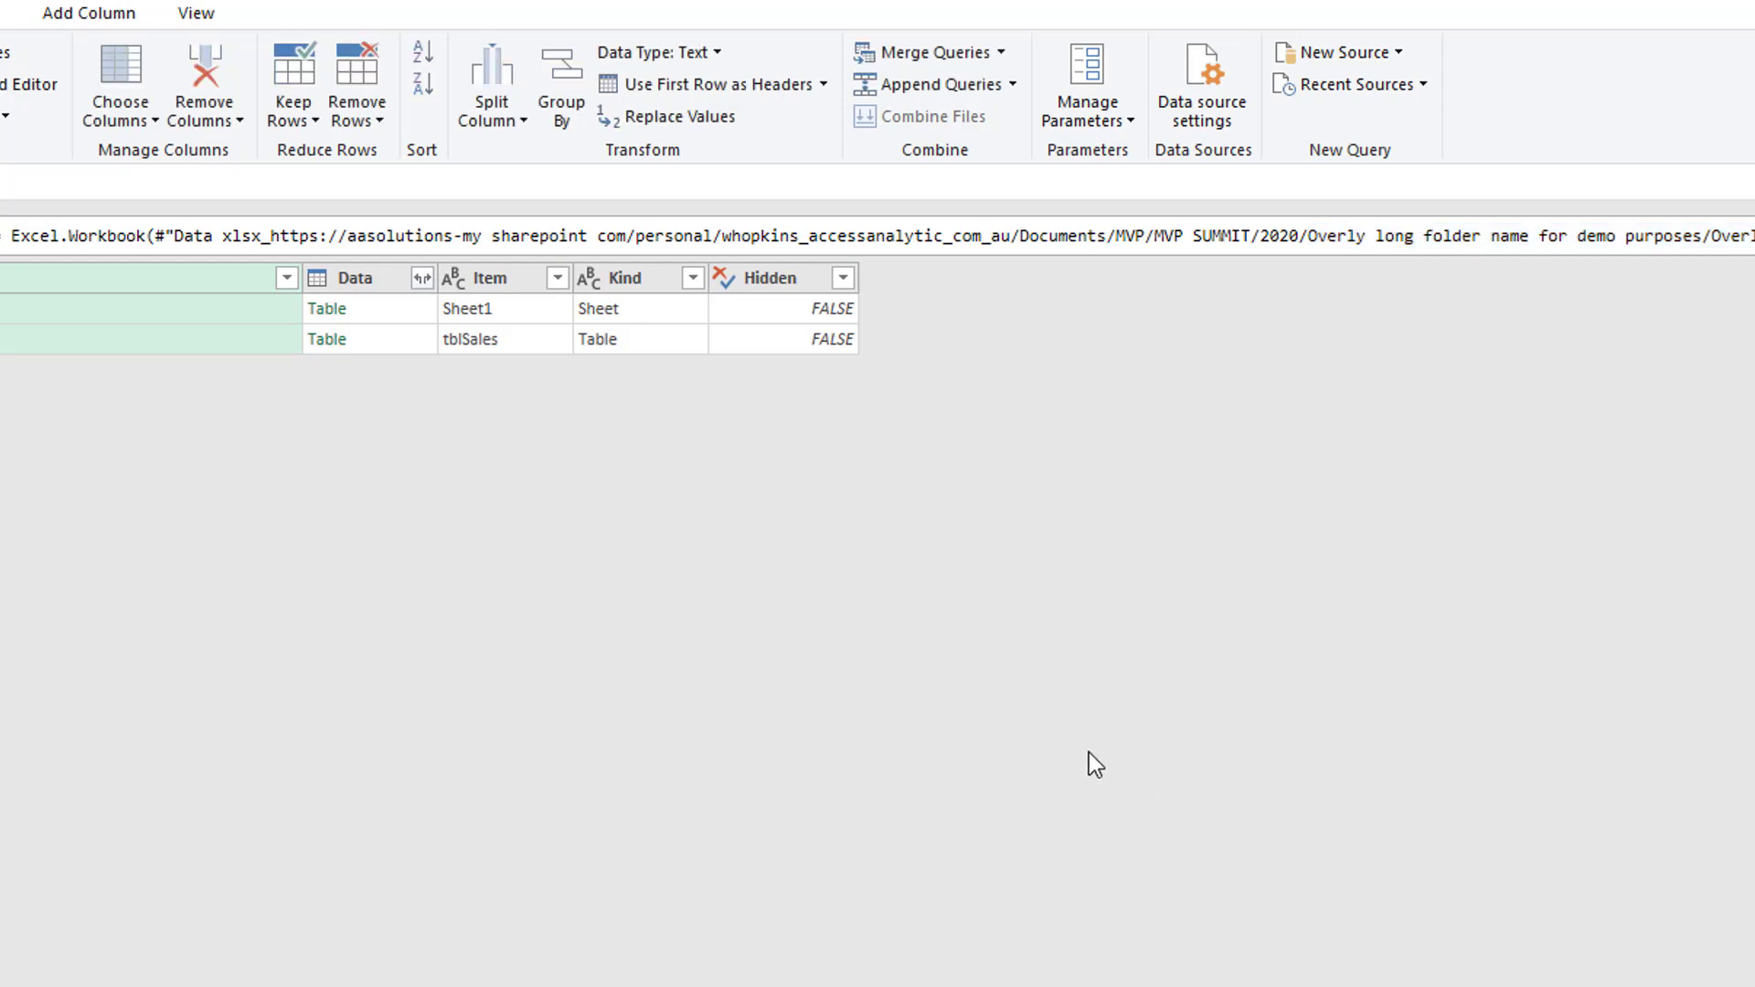
pyautogui.press('super+e')
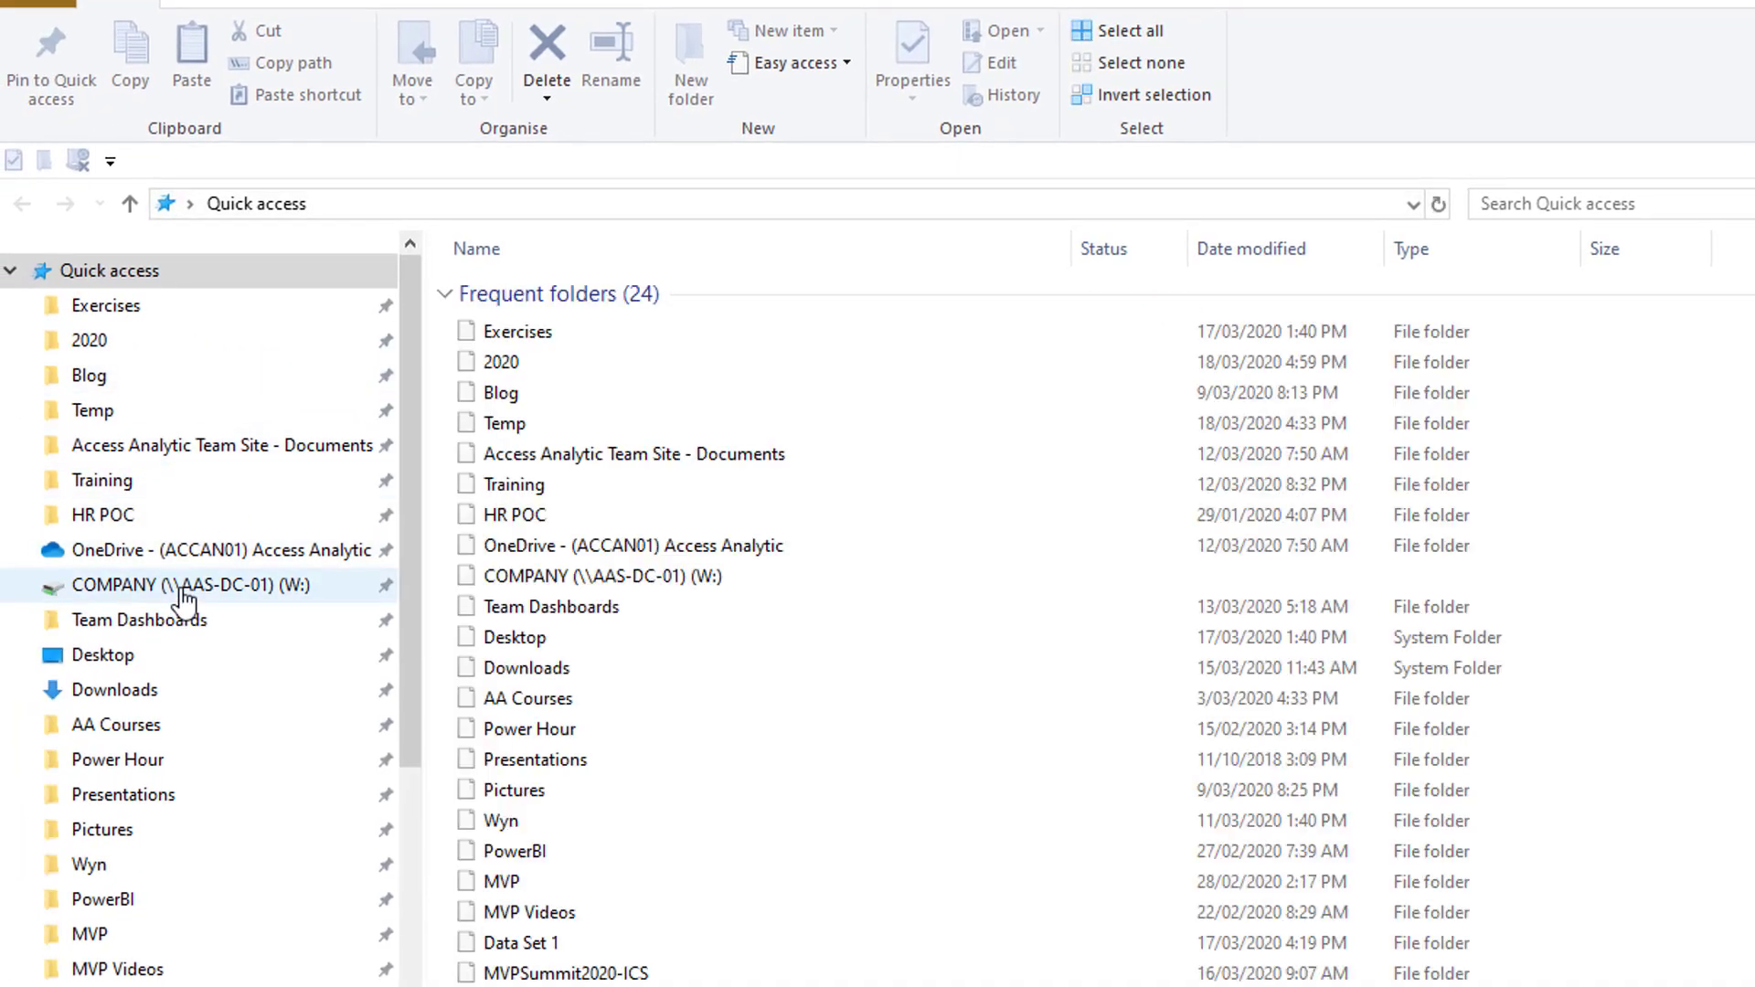
# Browse OneDrive to Demo Sessions > One Drive and Sharepoint Demo > Source Files > Jan
pyautogui.click(187, 549)
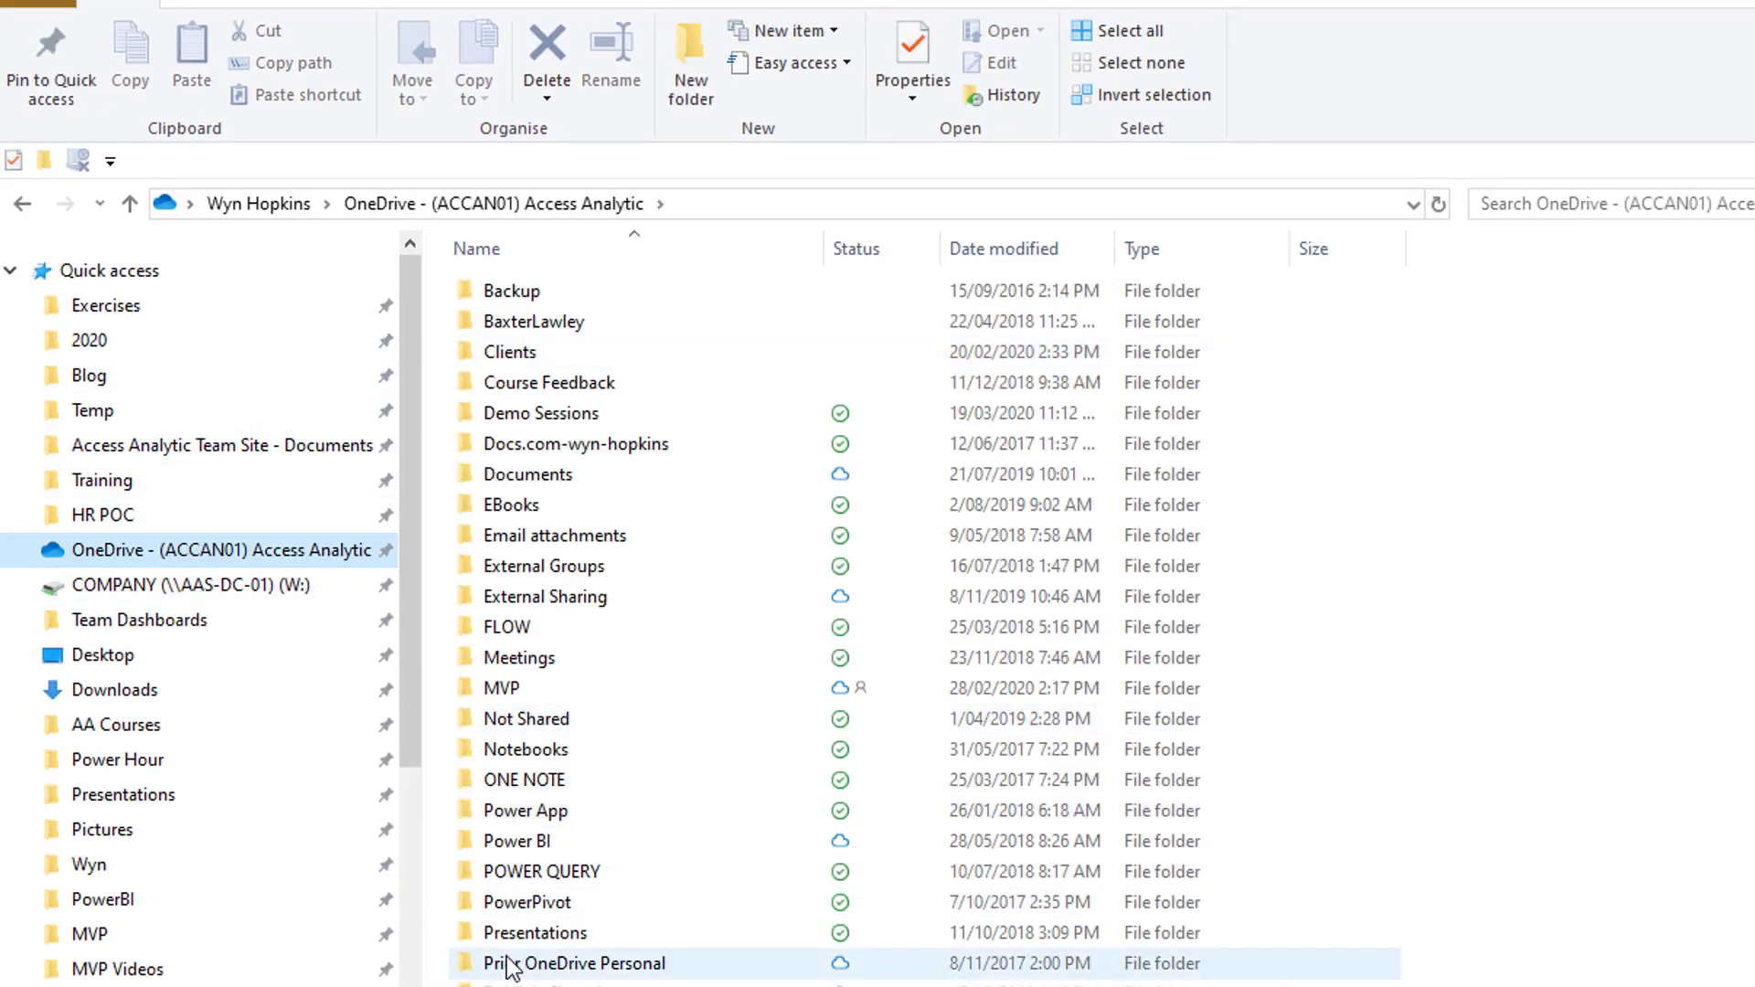
pyautogui.click(588, 426)
pyautogui.doubleClick(586, 428)
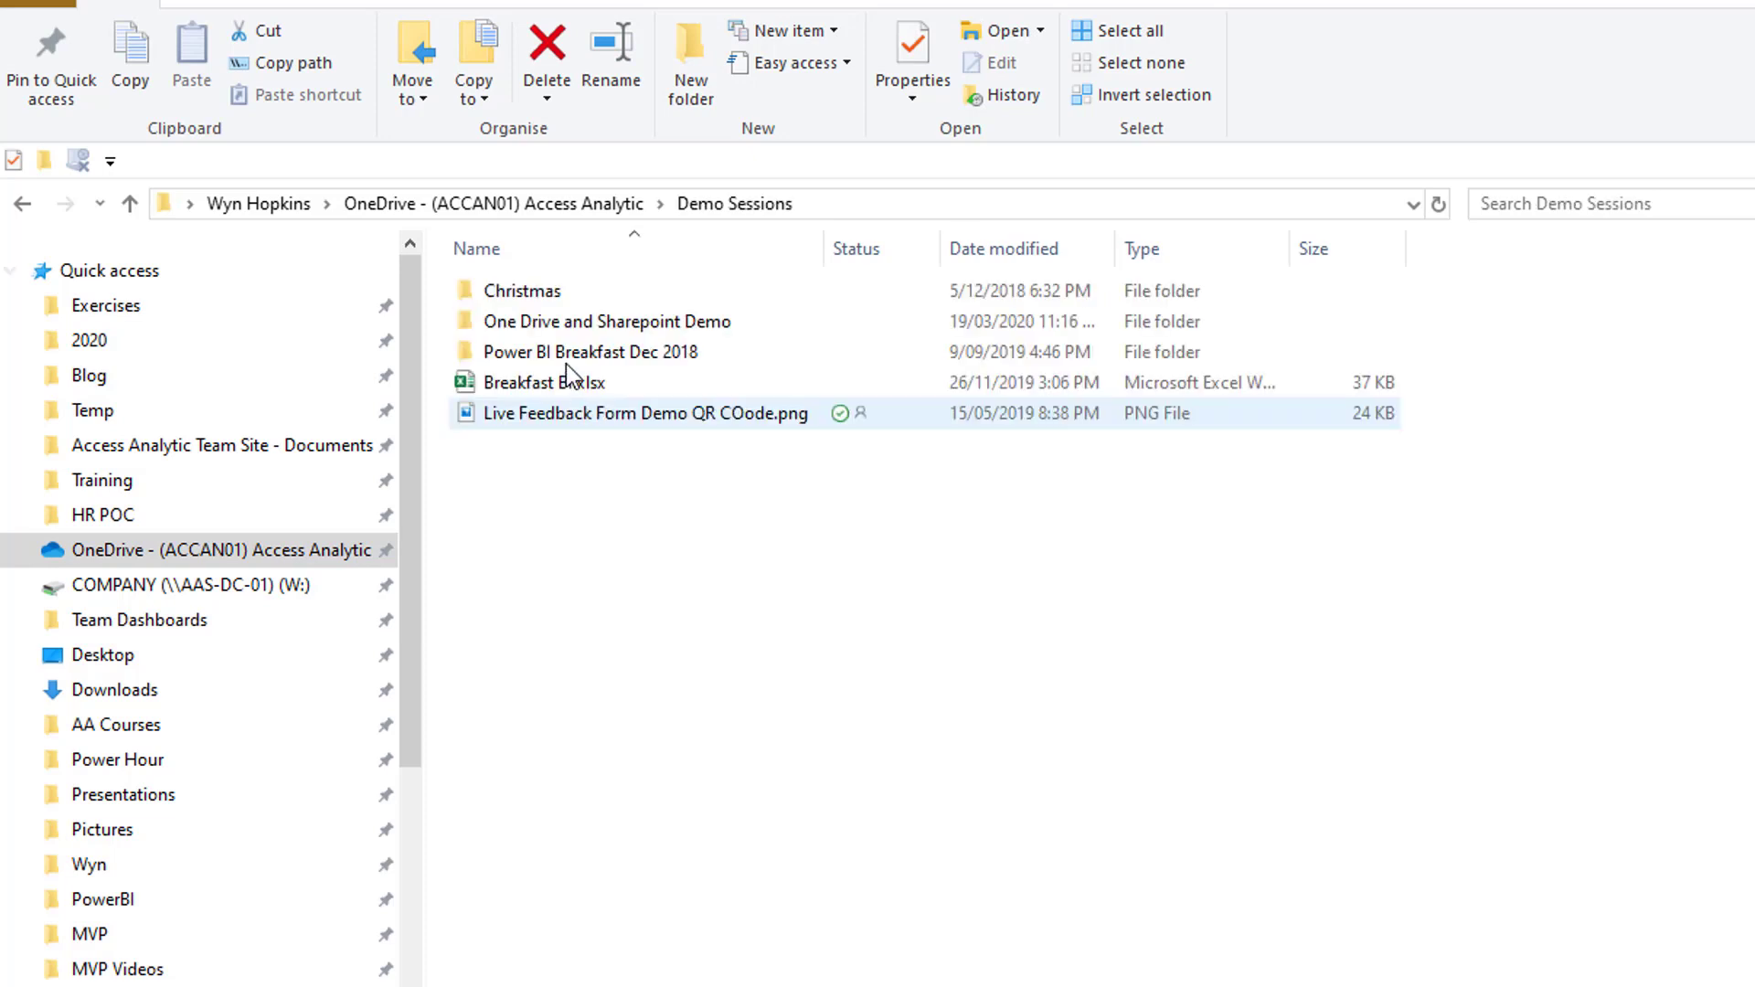
pyautogui.click(565, 331)
pyautogui.doubleClick(564, 330)
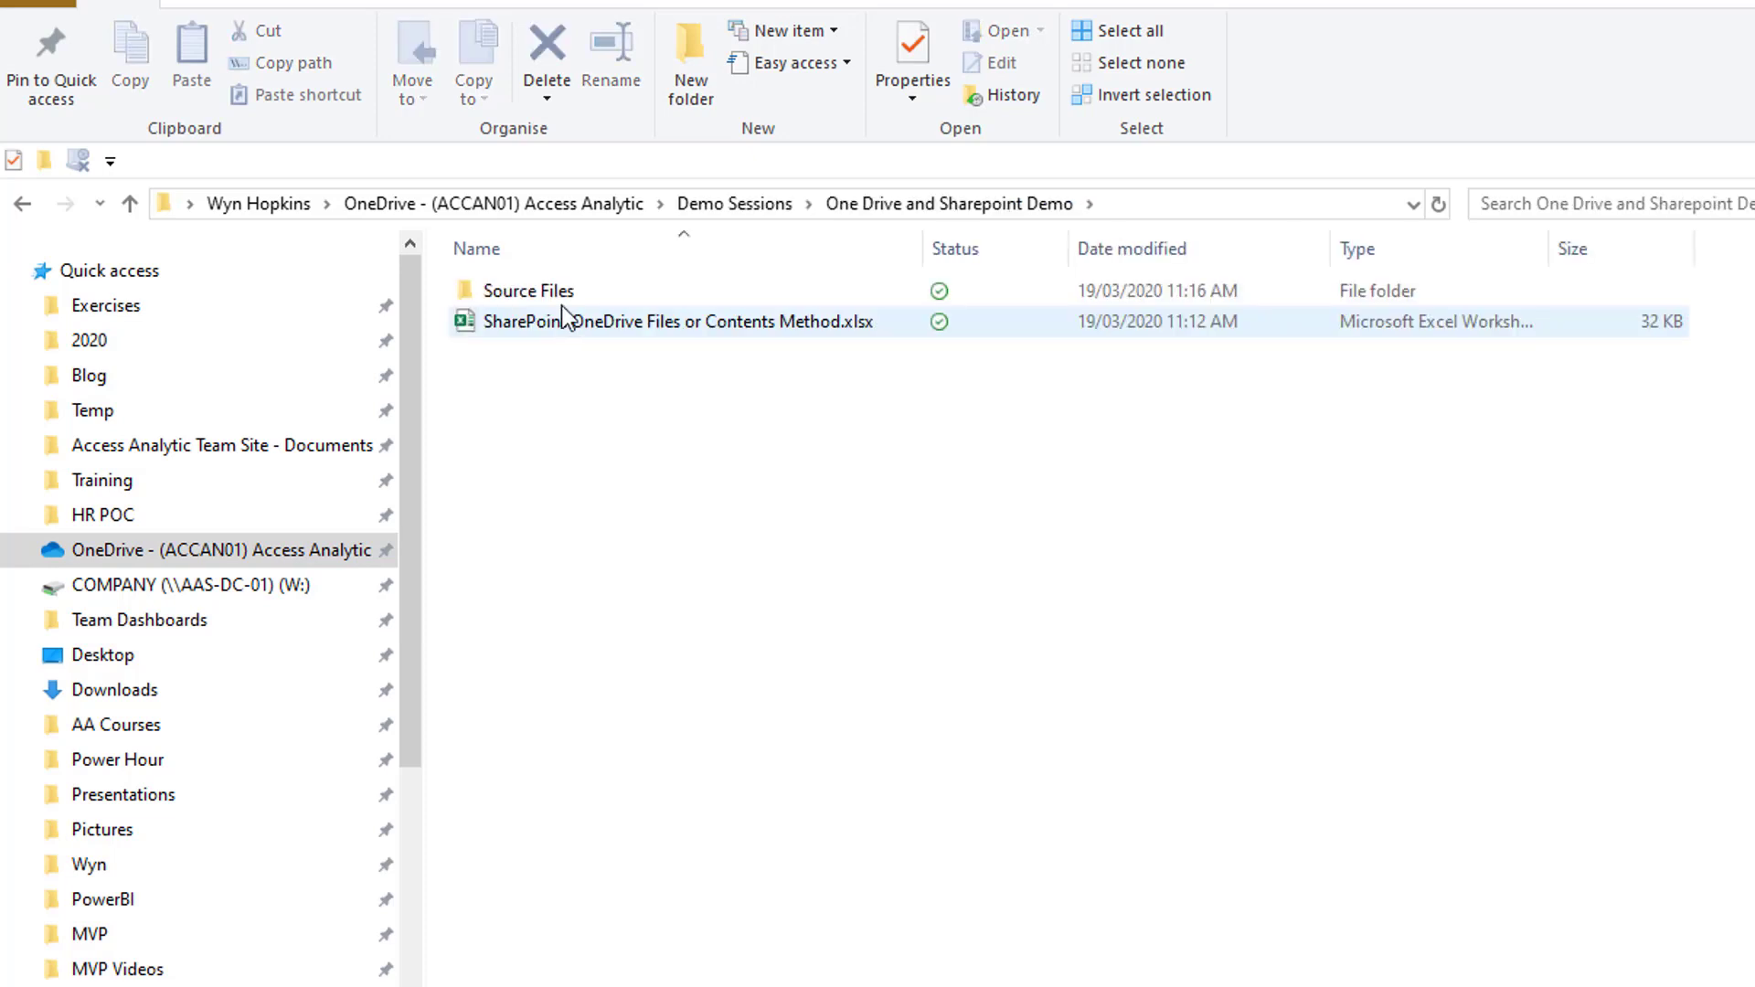
pyautogui.click(562, 293)
pyautogui.doubleClick(561, 292)
pyautogui.click(551, 333)
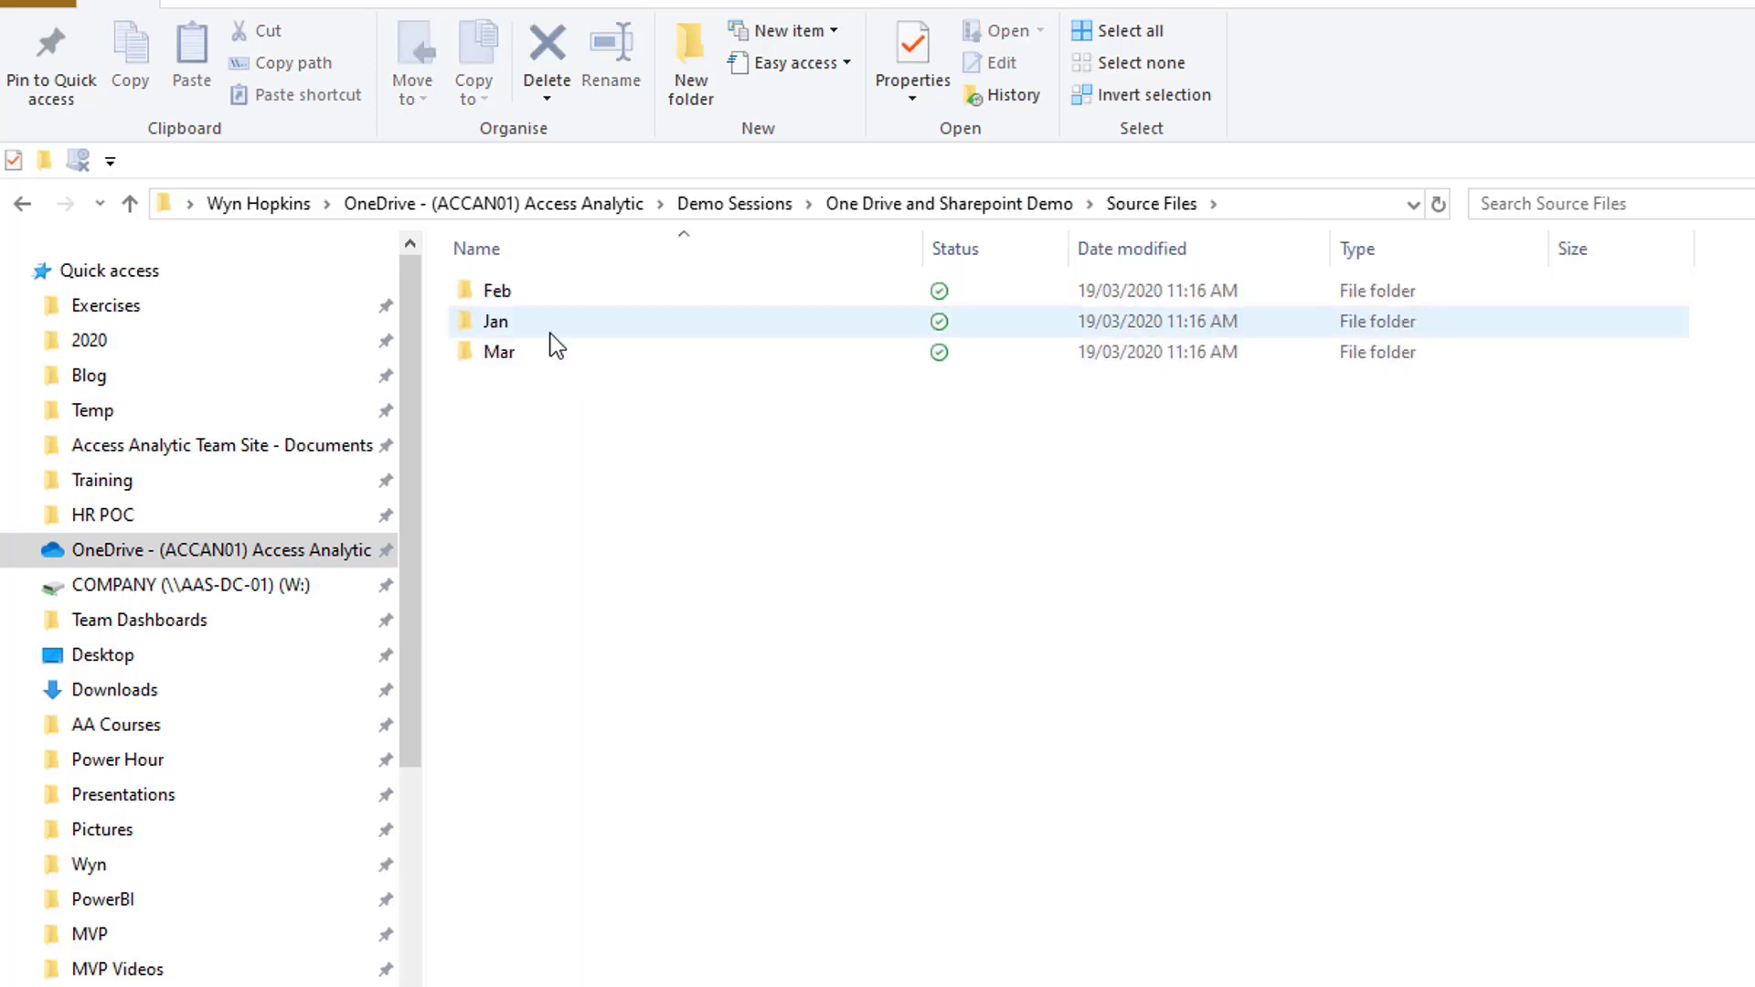
pyautogui.doubleClick(550, 331)
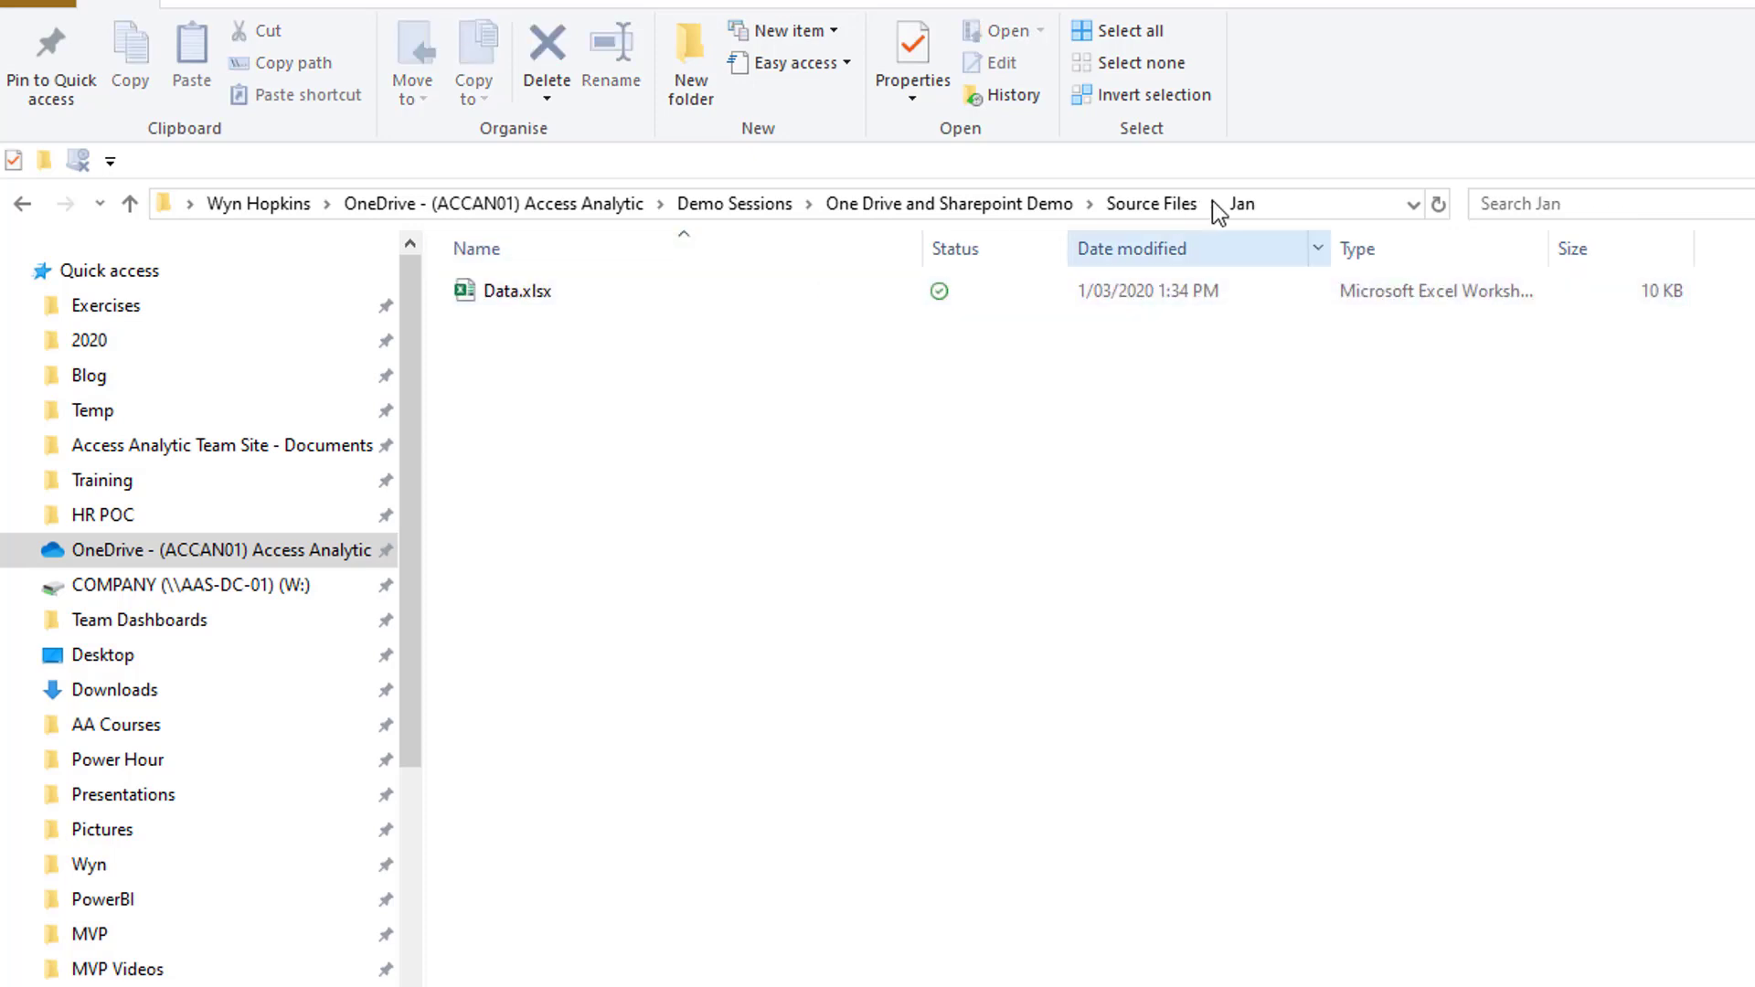
# View the Jan folder's full path, then bring up the context menu for Data.xlsx
pyautogui.click(1311, 203)
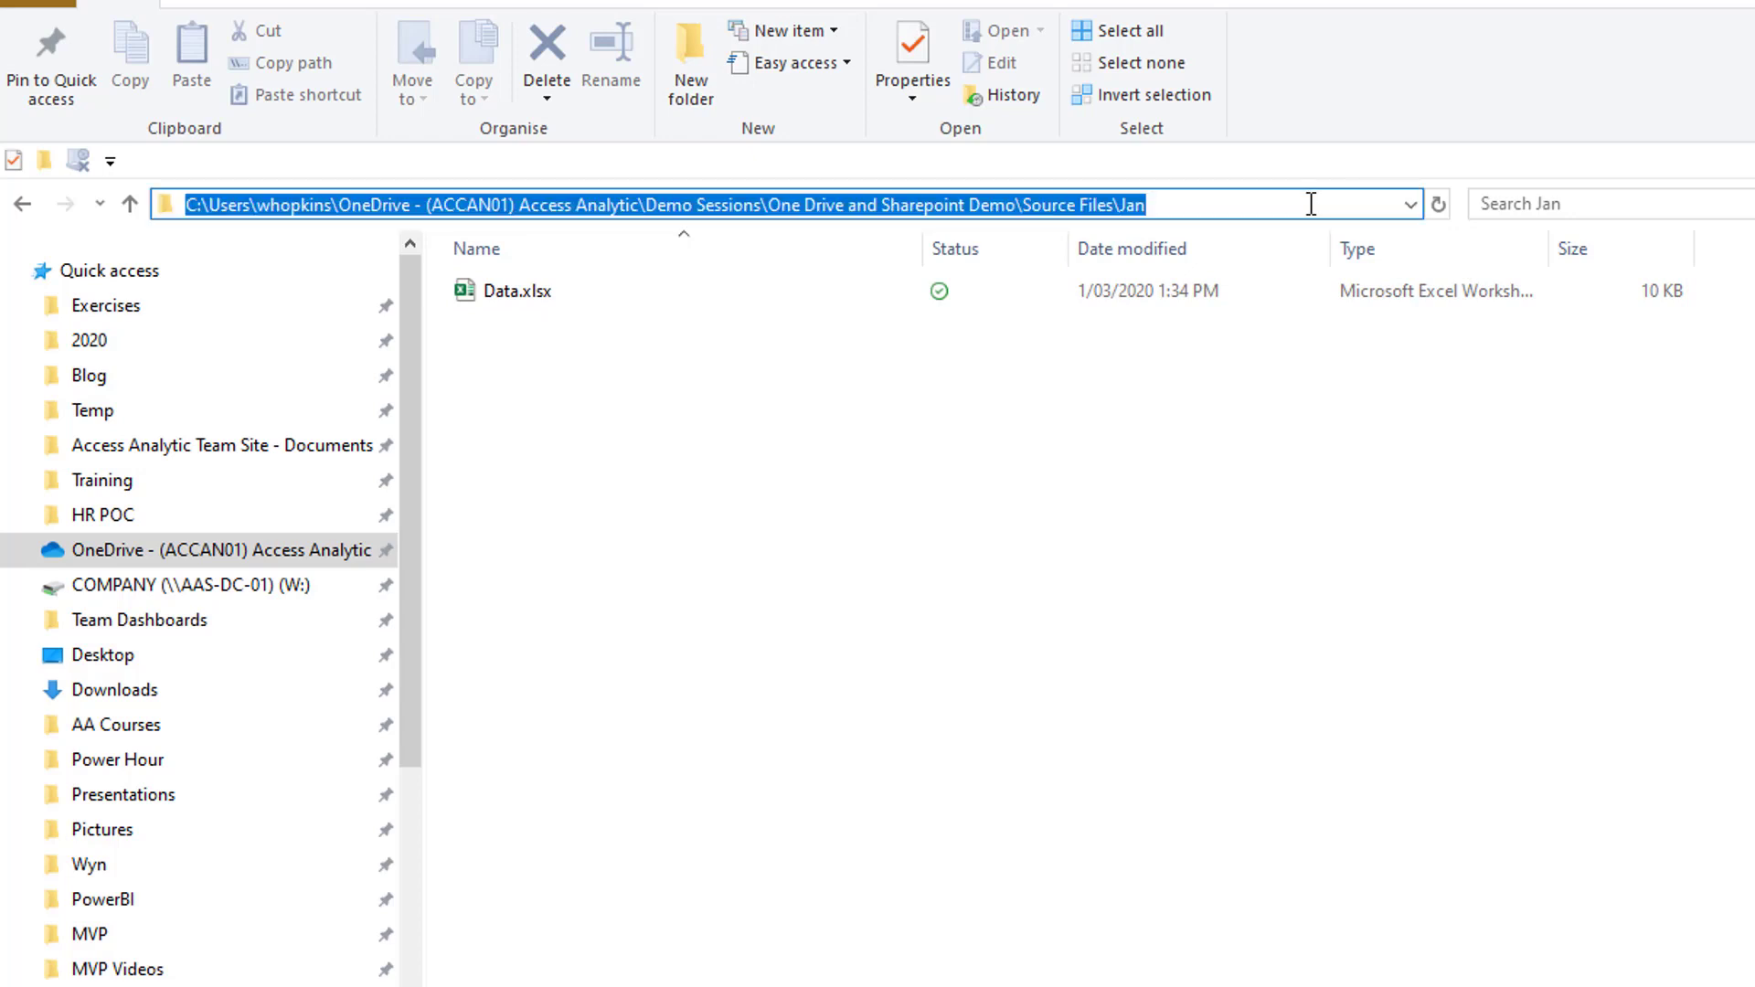
pyautogui.press('Escape')
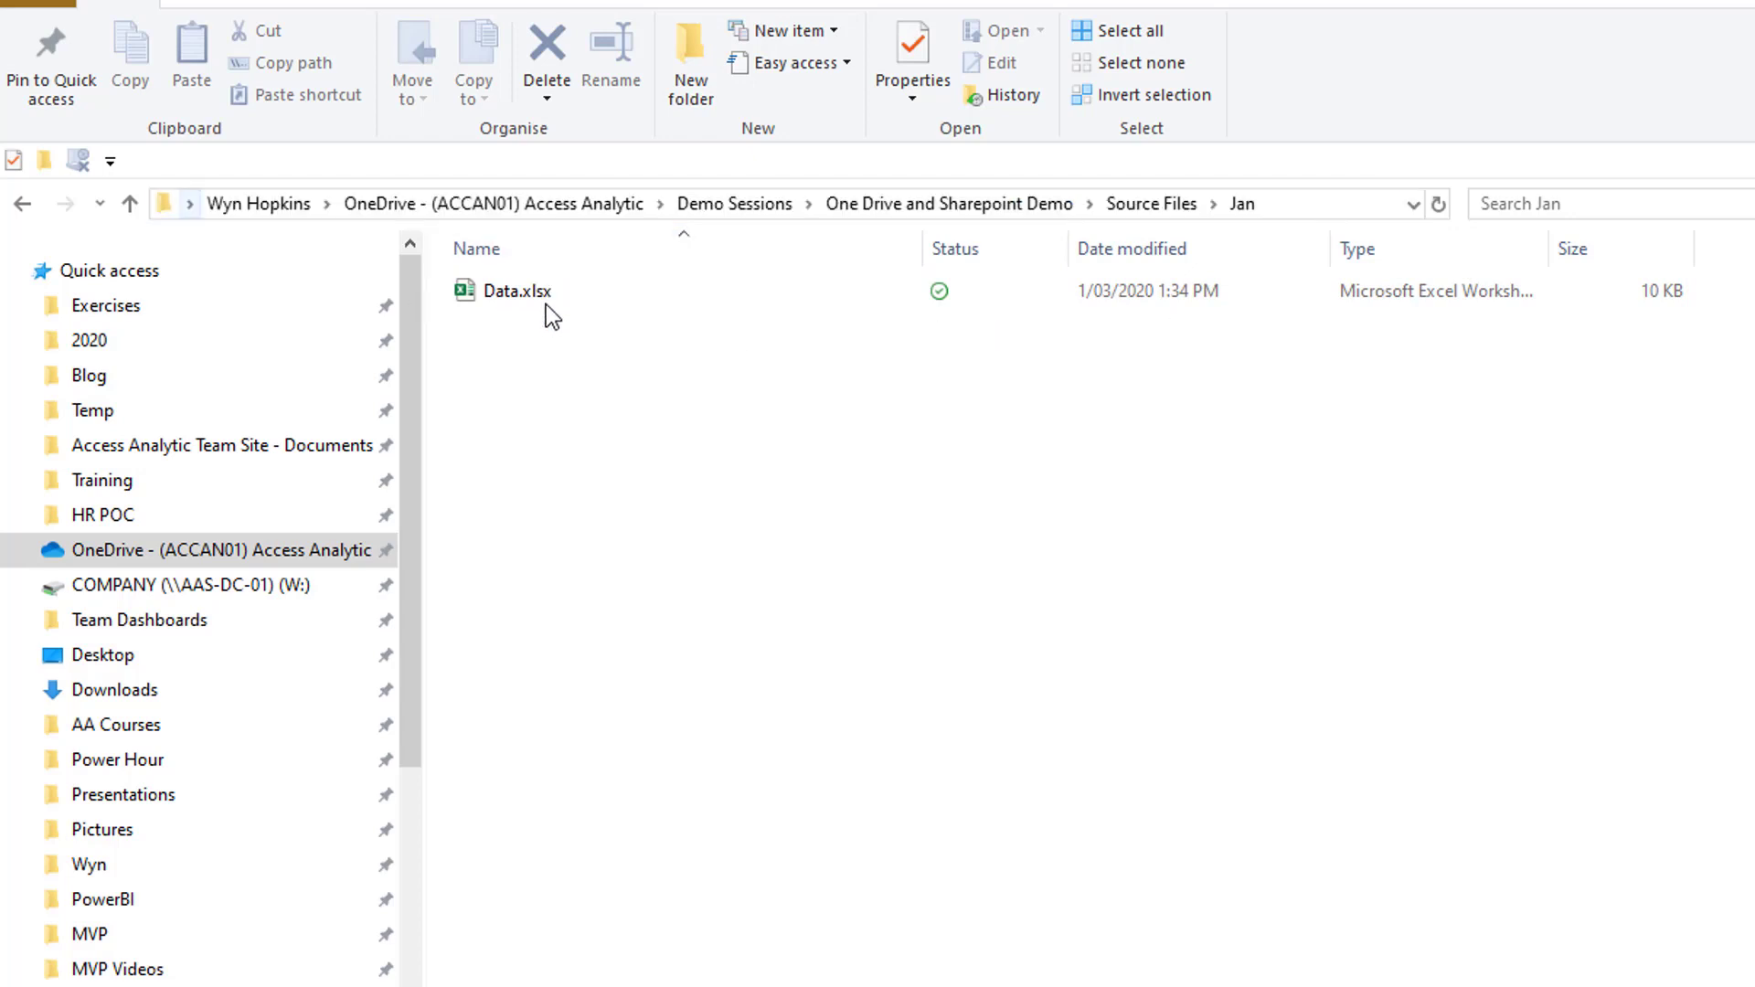
pyautogui.click(549, 298)
pyautogui.rightClick(549, 298)
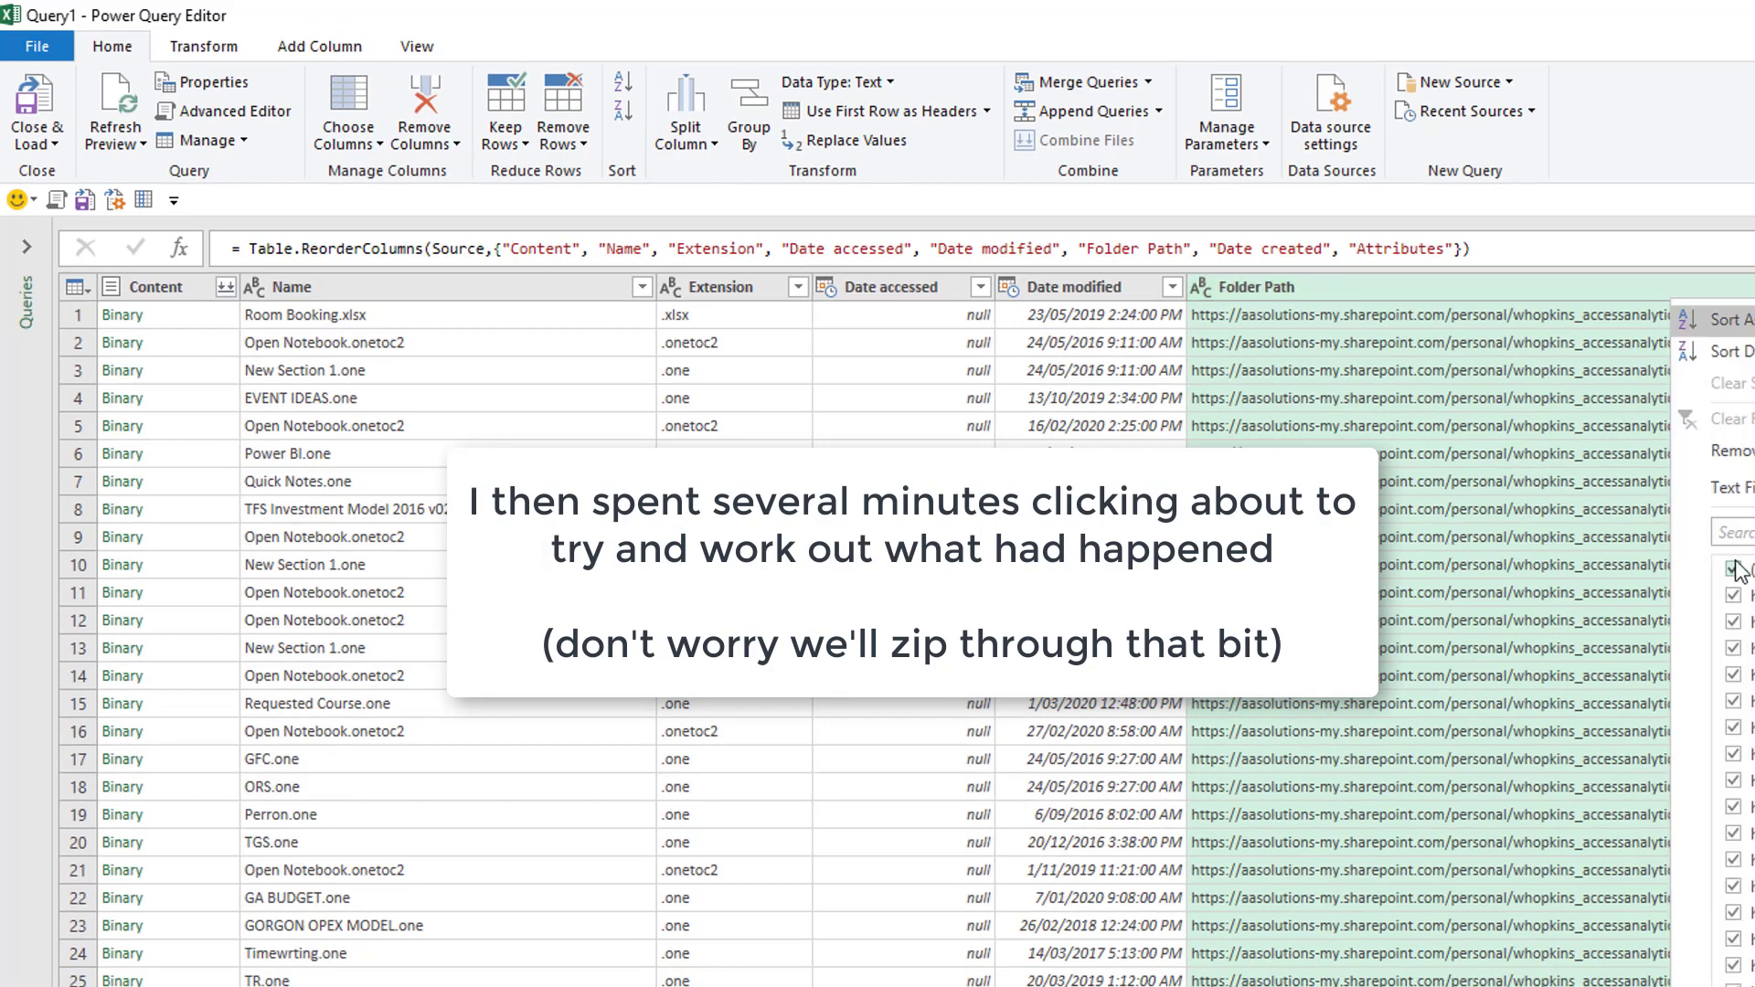
# Inspect the Folder Path column's filter values
pyautogui.click(641, 287)
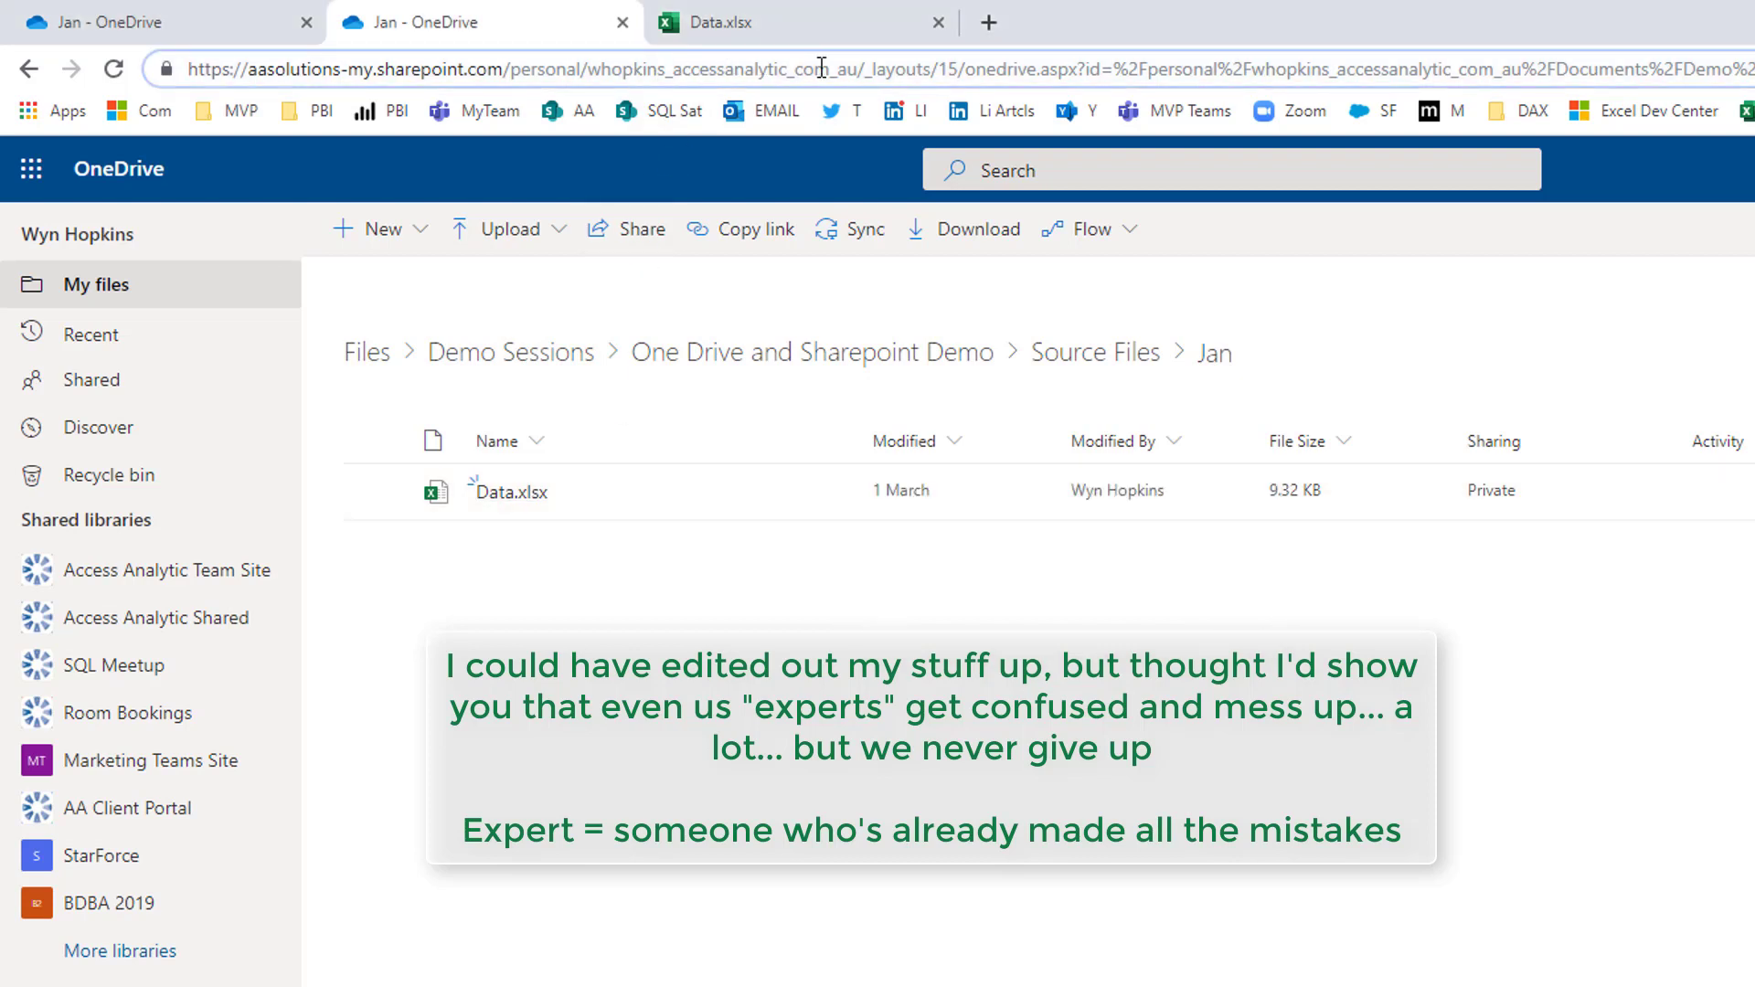
# Select the OneDrive web address up to com_au/ and return to the Excel workbook
pyautogui.moveTo(864, 70); pyautogui.dragTo(22, 103)
pyautogui.hotkey('ctrl', 'c')
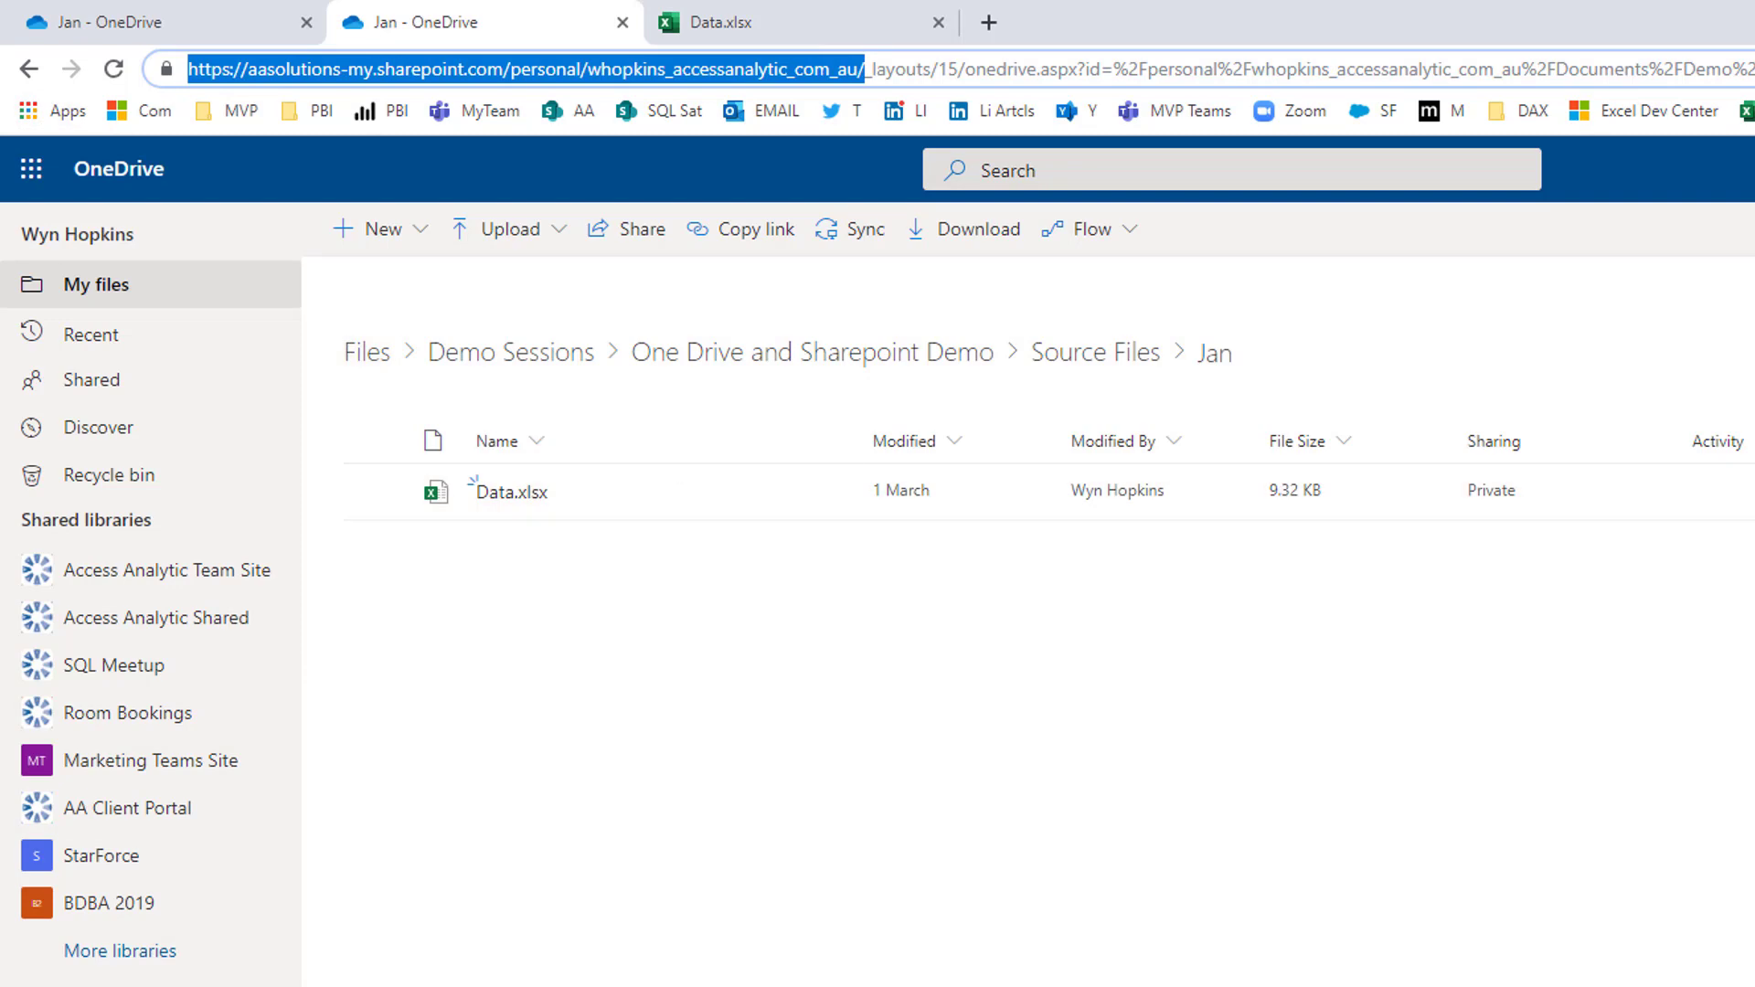
pyautogui.hotkey('alt', 'Tab')
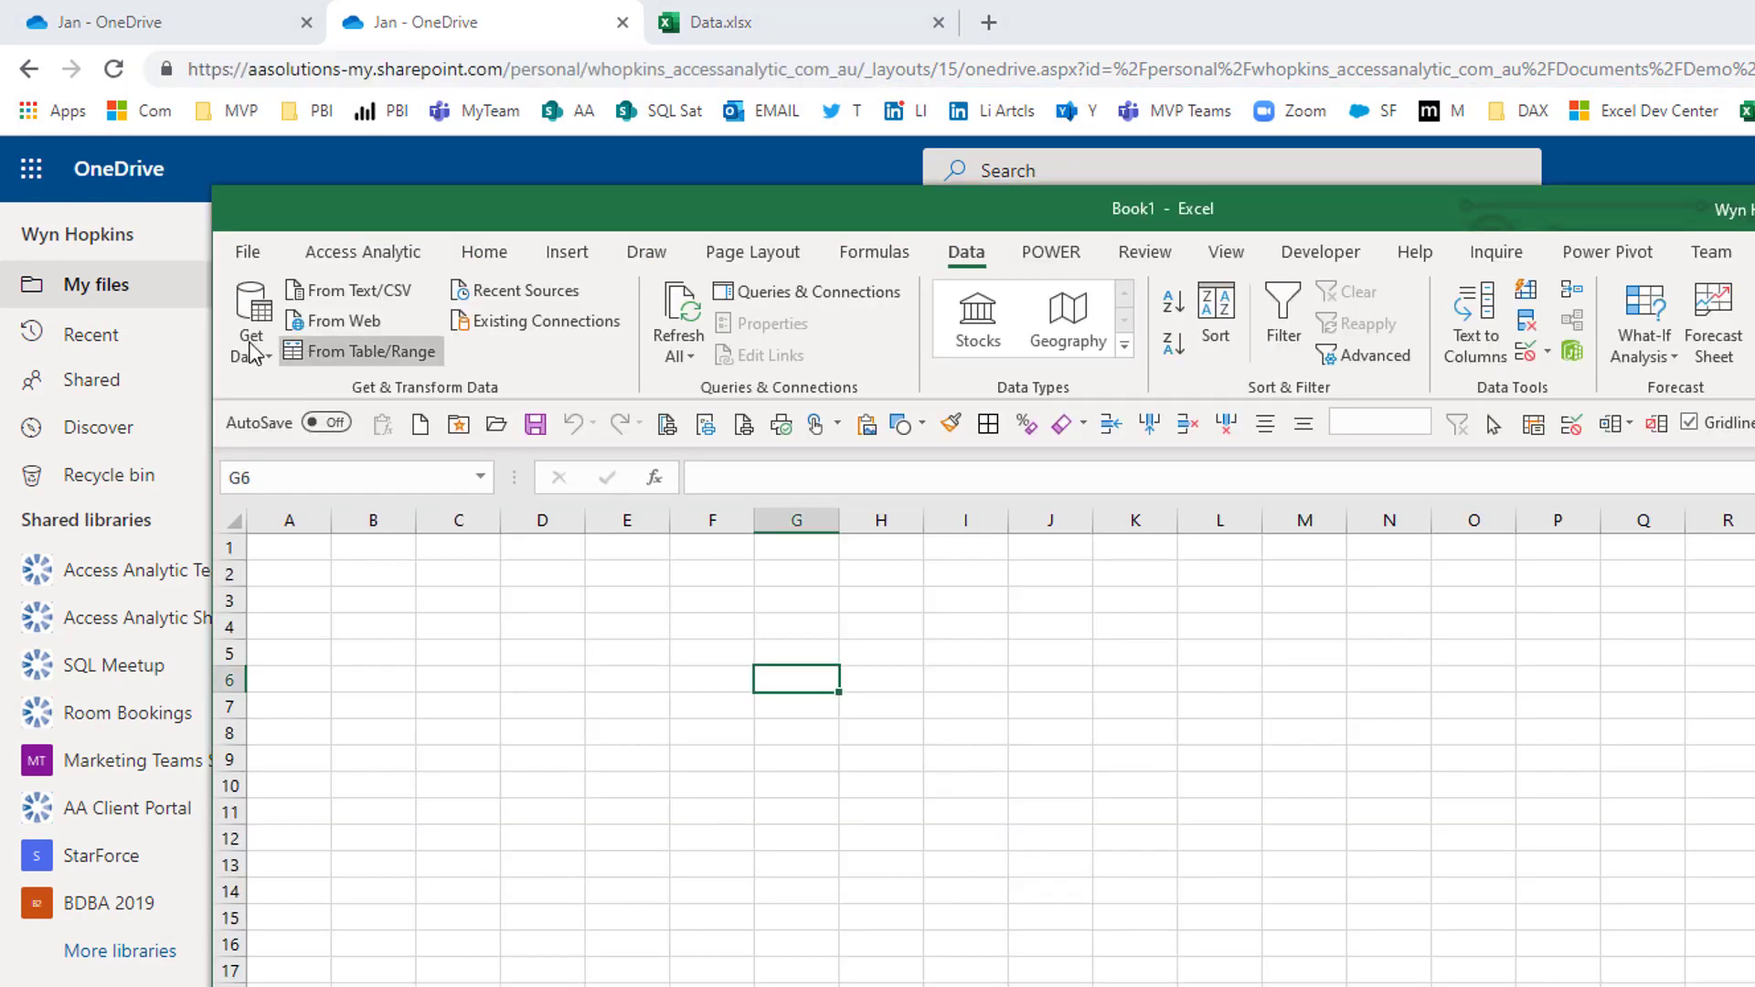
# Create a From SharePoint Folder query on the pasted personal OneDrive site URL and open it in Power Query
pyautogui.click(251, 316)
pyautogui.moveTo(366, 389)
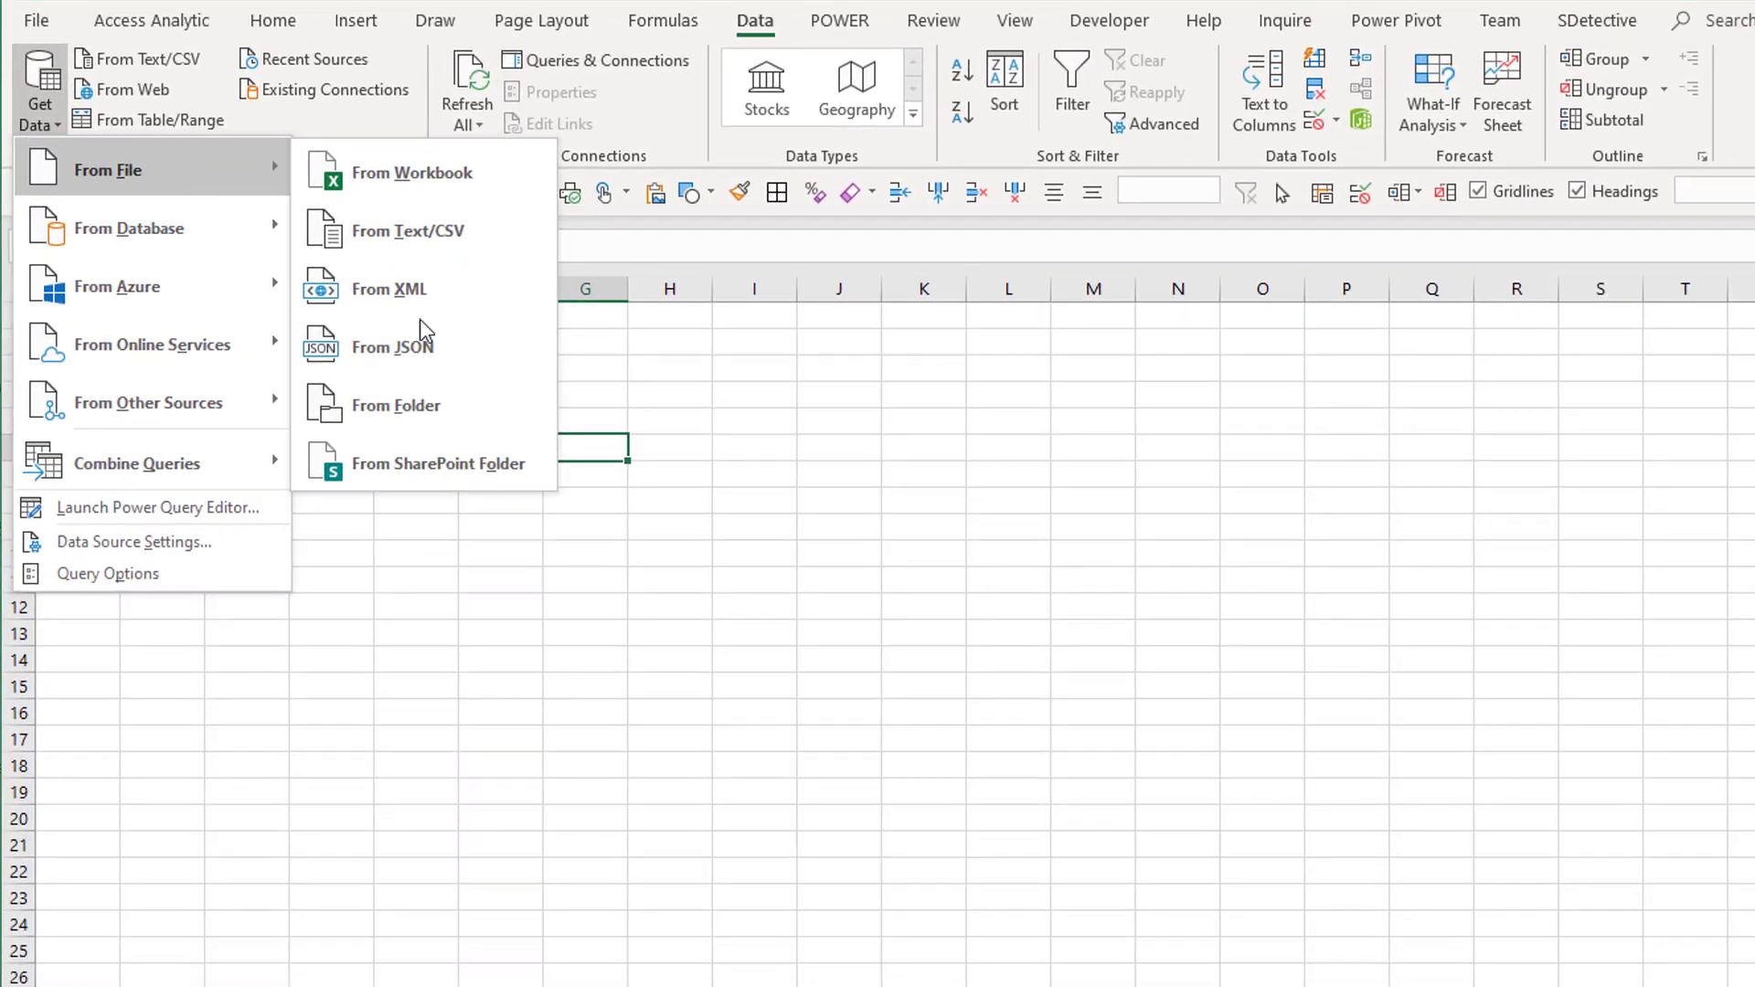
pyautogui.click(431, 482)
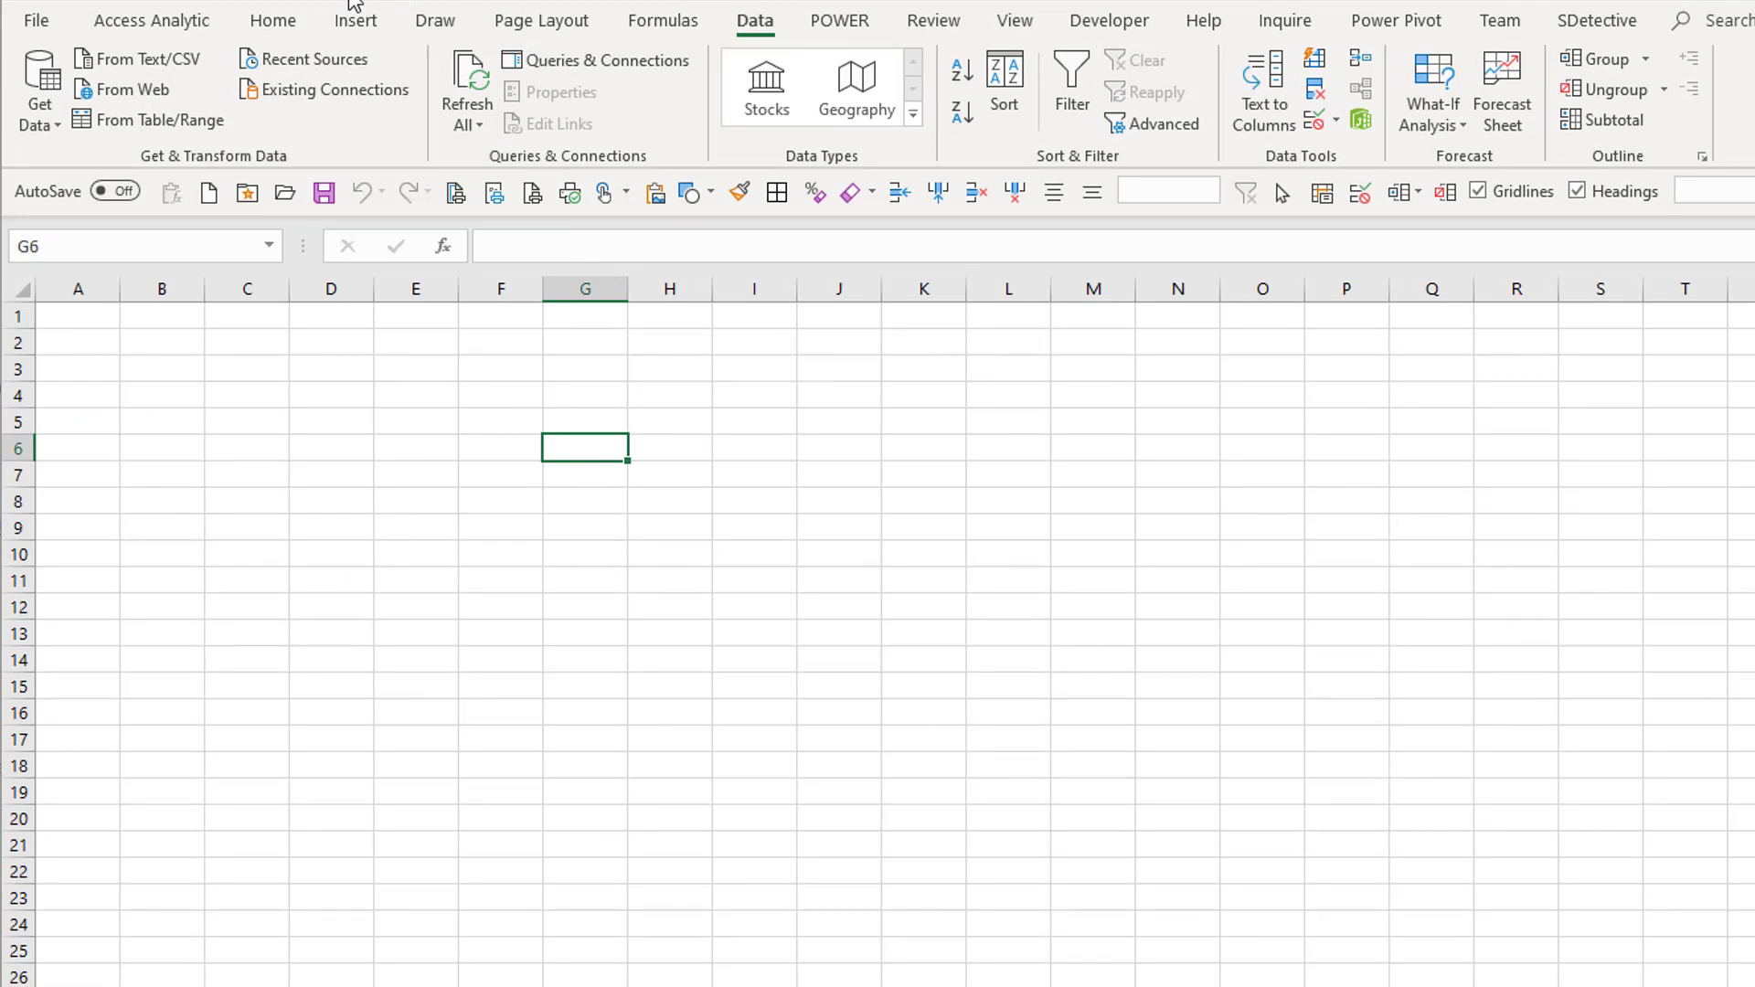
pyautogui.click(831, 431)
pyautogui.hotkey('ctrl', 'v')
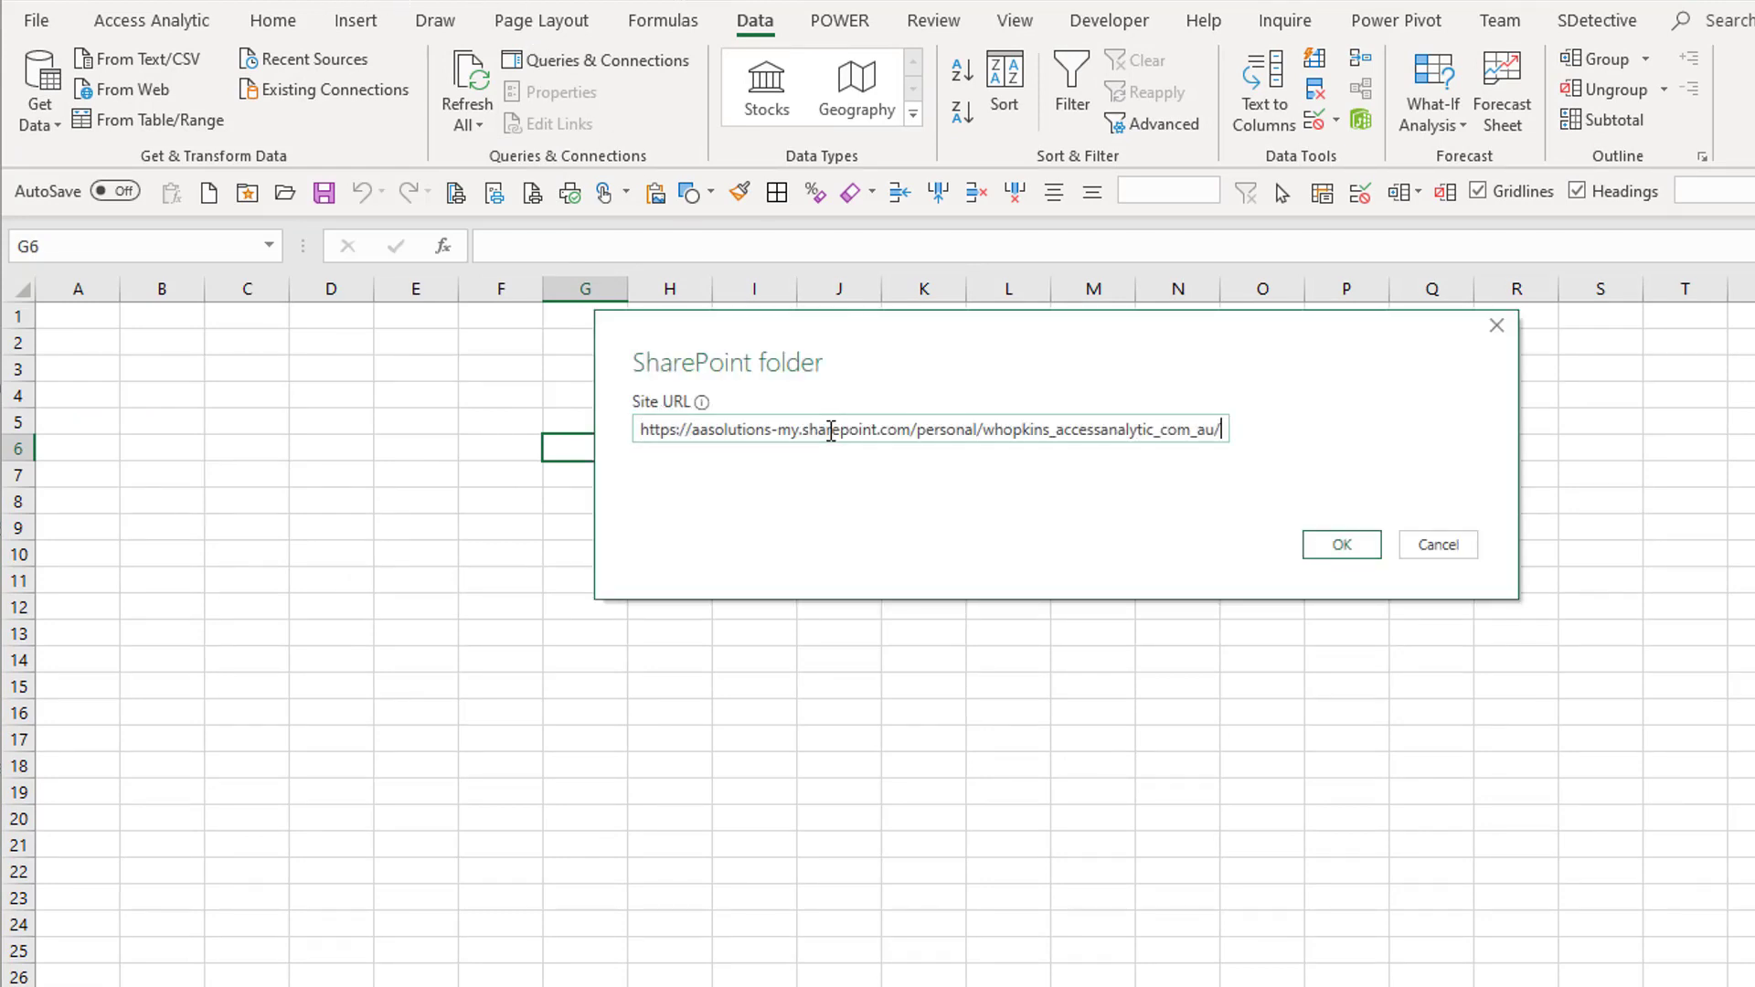
pyautogui.click(1367, 547)
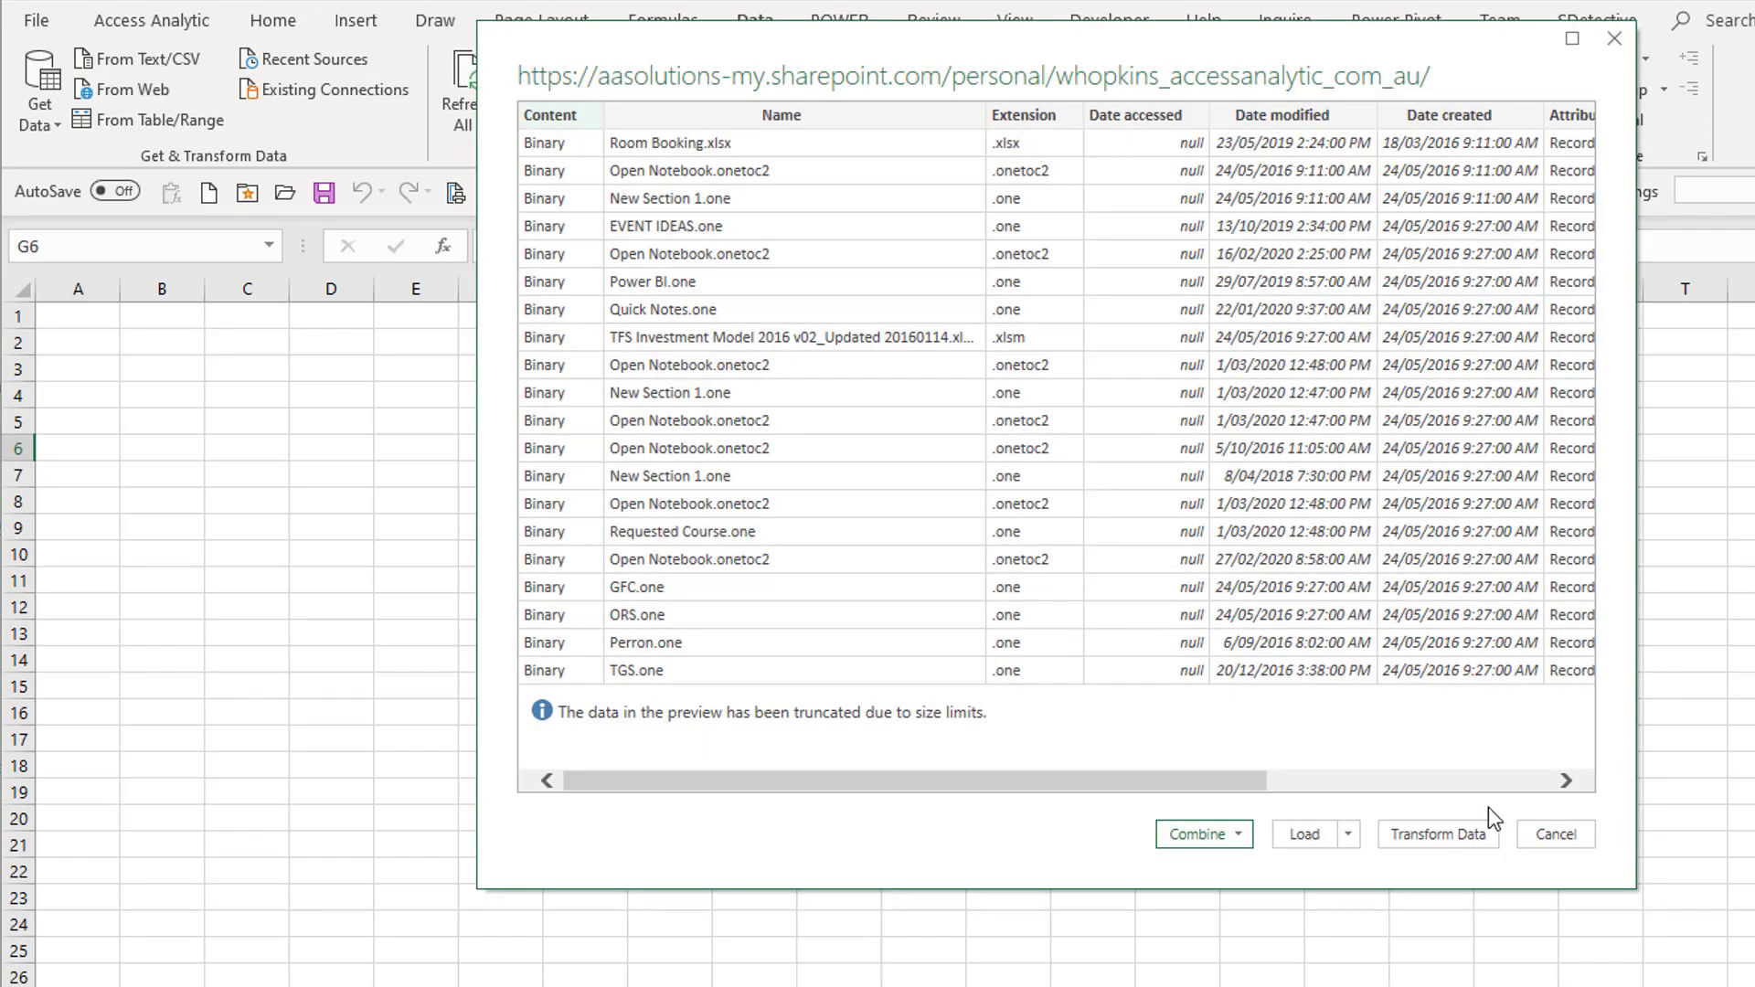
pyautogui.click(1457, 832)
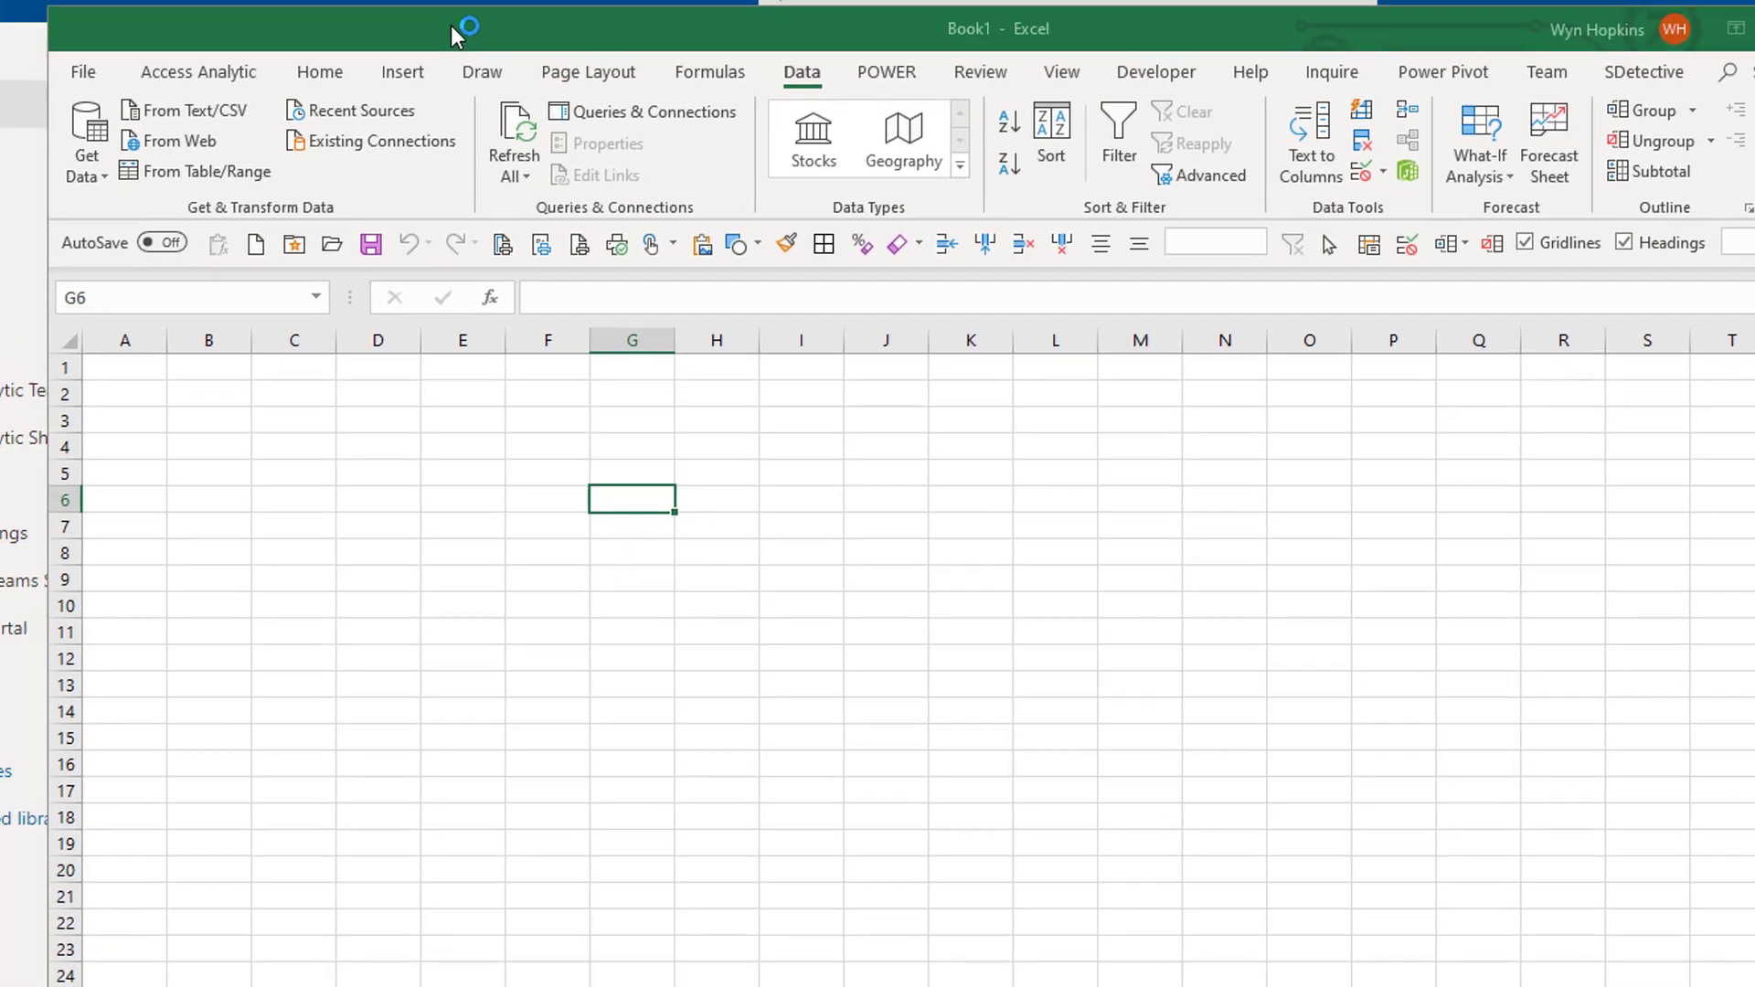
pyautogui.moveTo(1324, 238); pyautogui.dragTo(1296, 206)
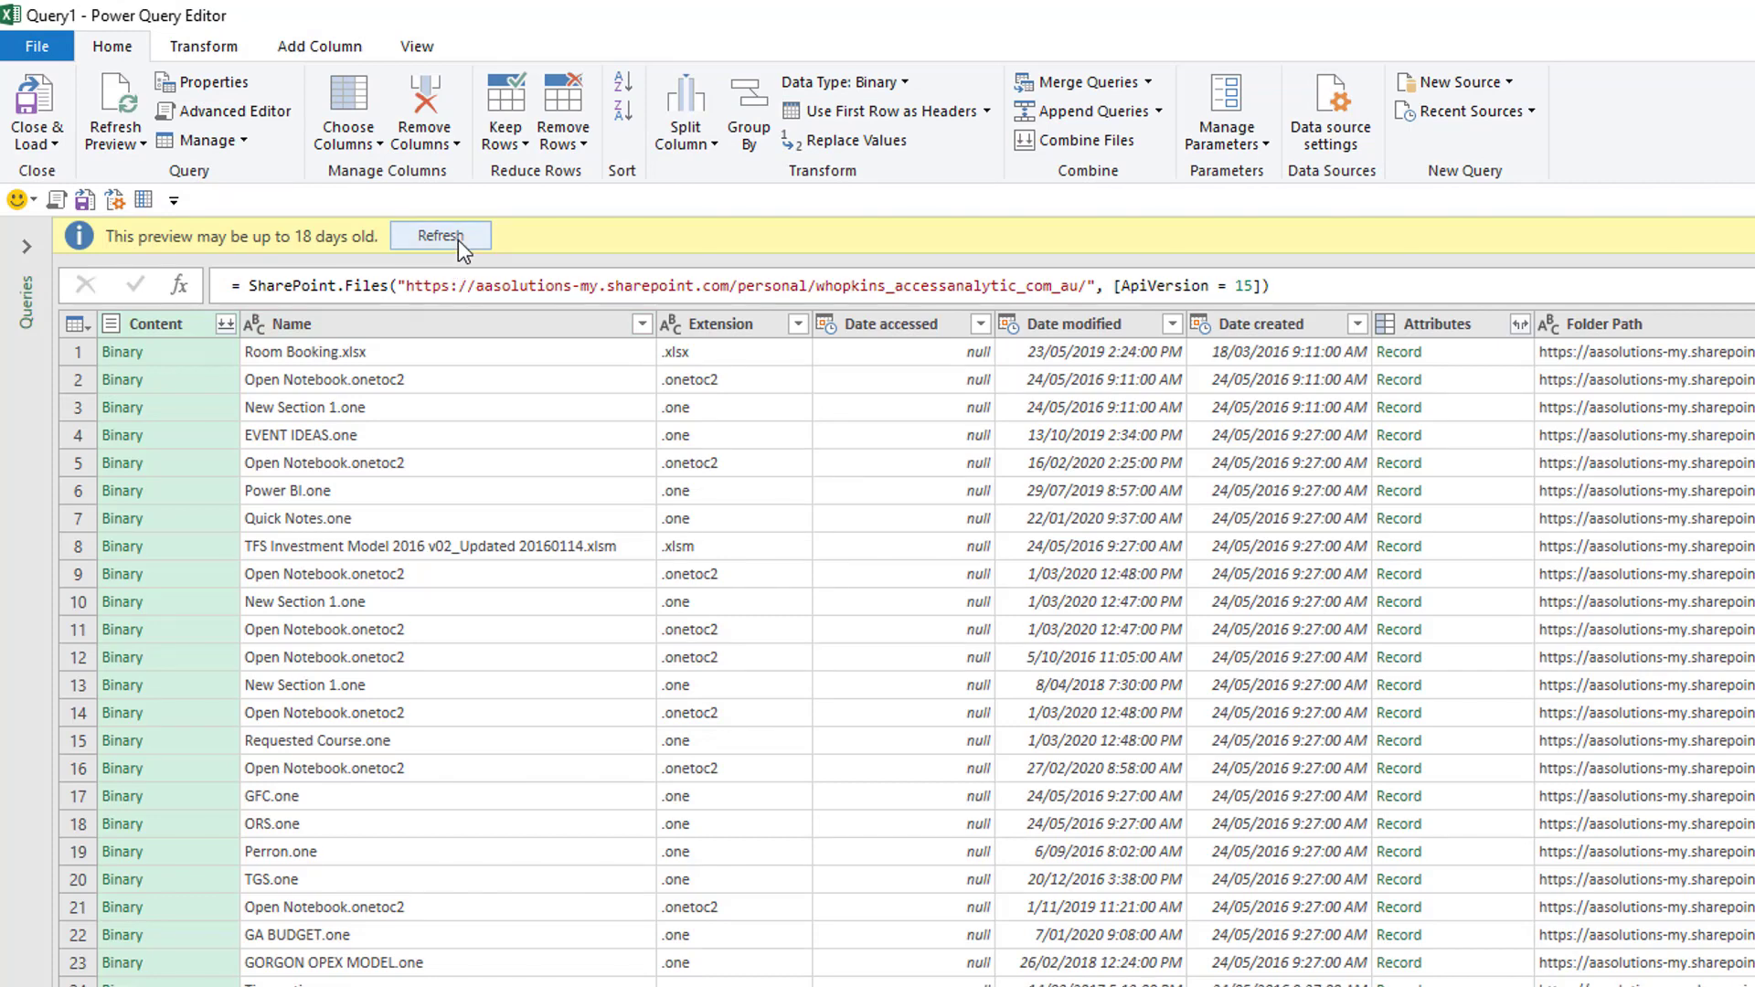
# Refresh the outdated preview, cancel Edit Settings unchanged, and bring up Data source settings
pyautogui.click(441, 236)
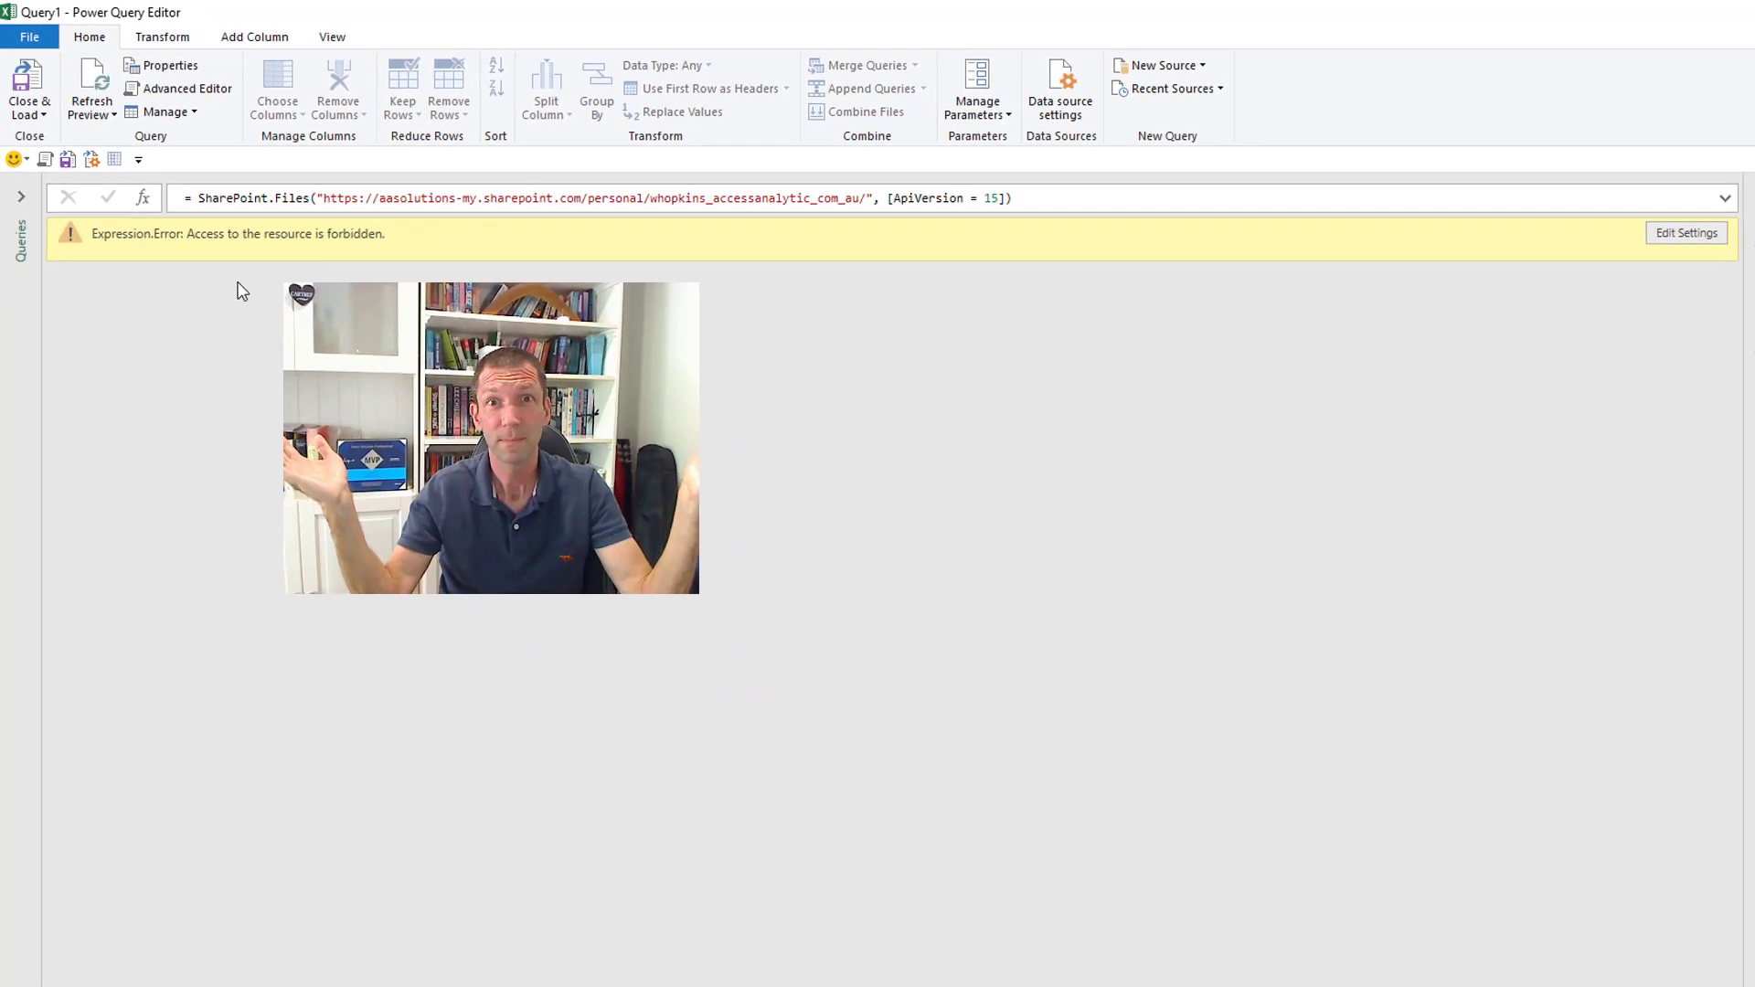
pyautogui.click(1679, 240)
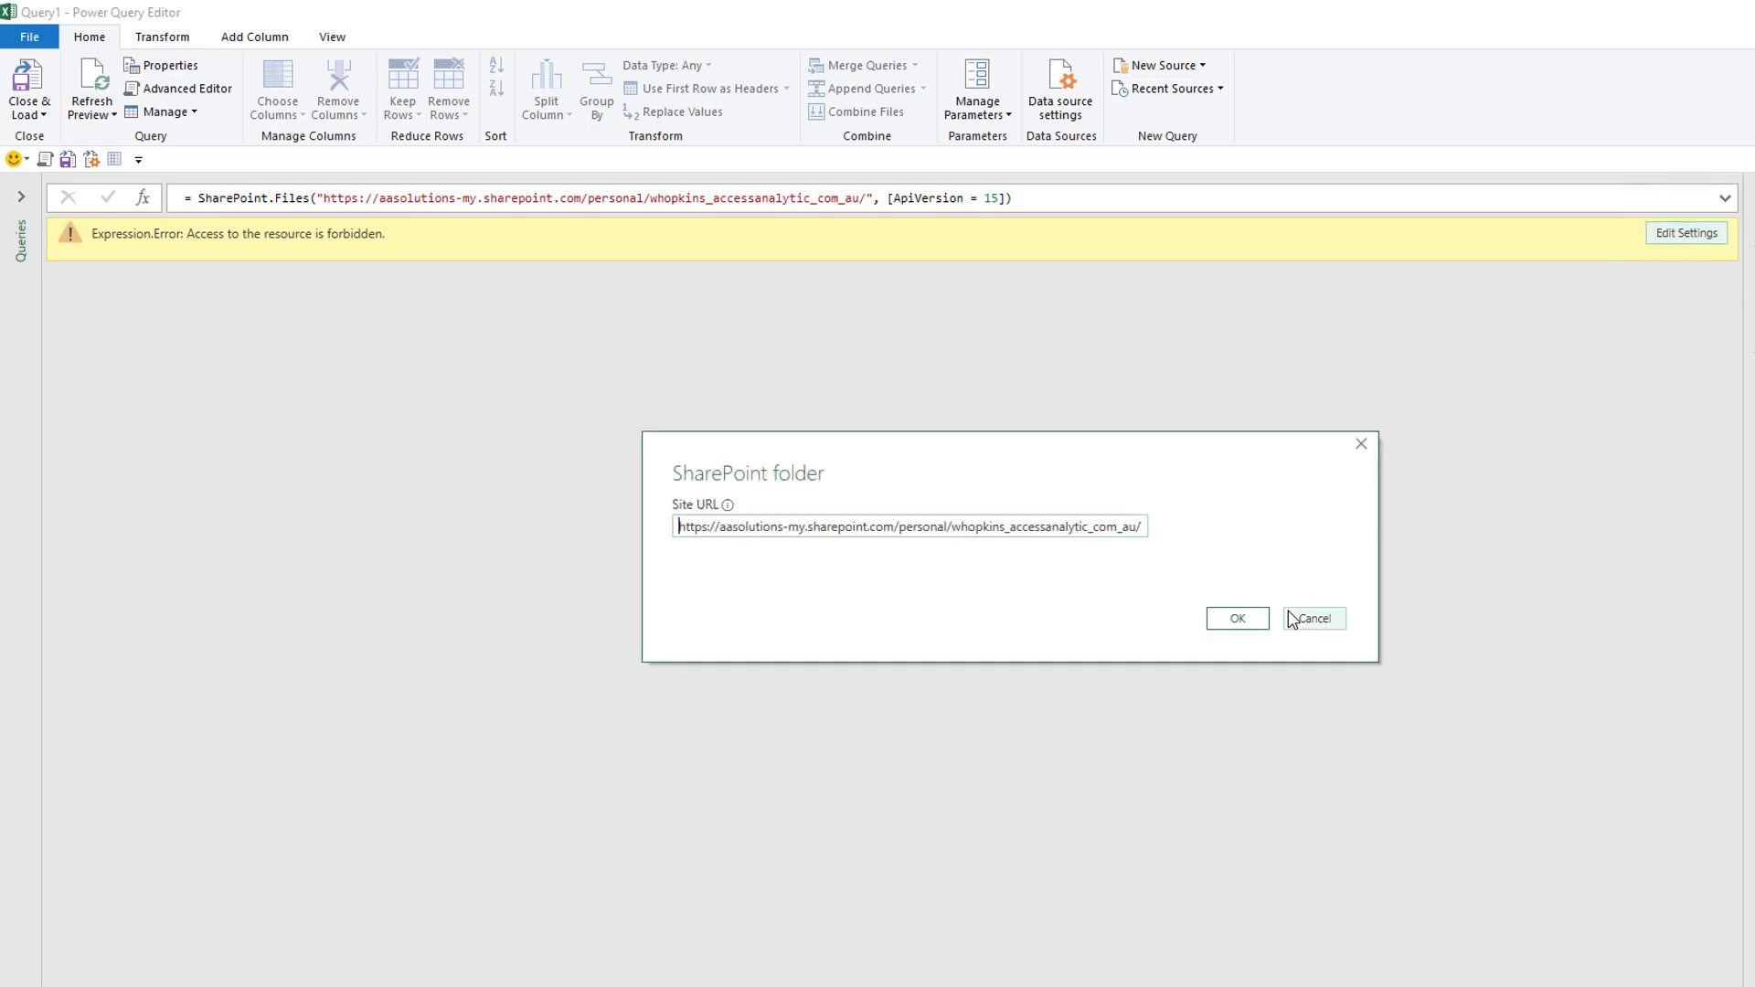
pyautogui.click(1302, 618)
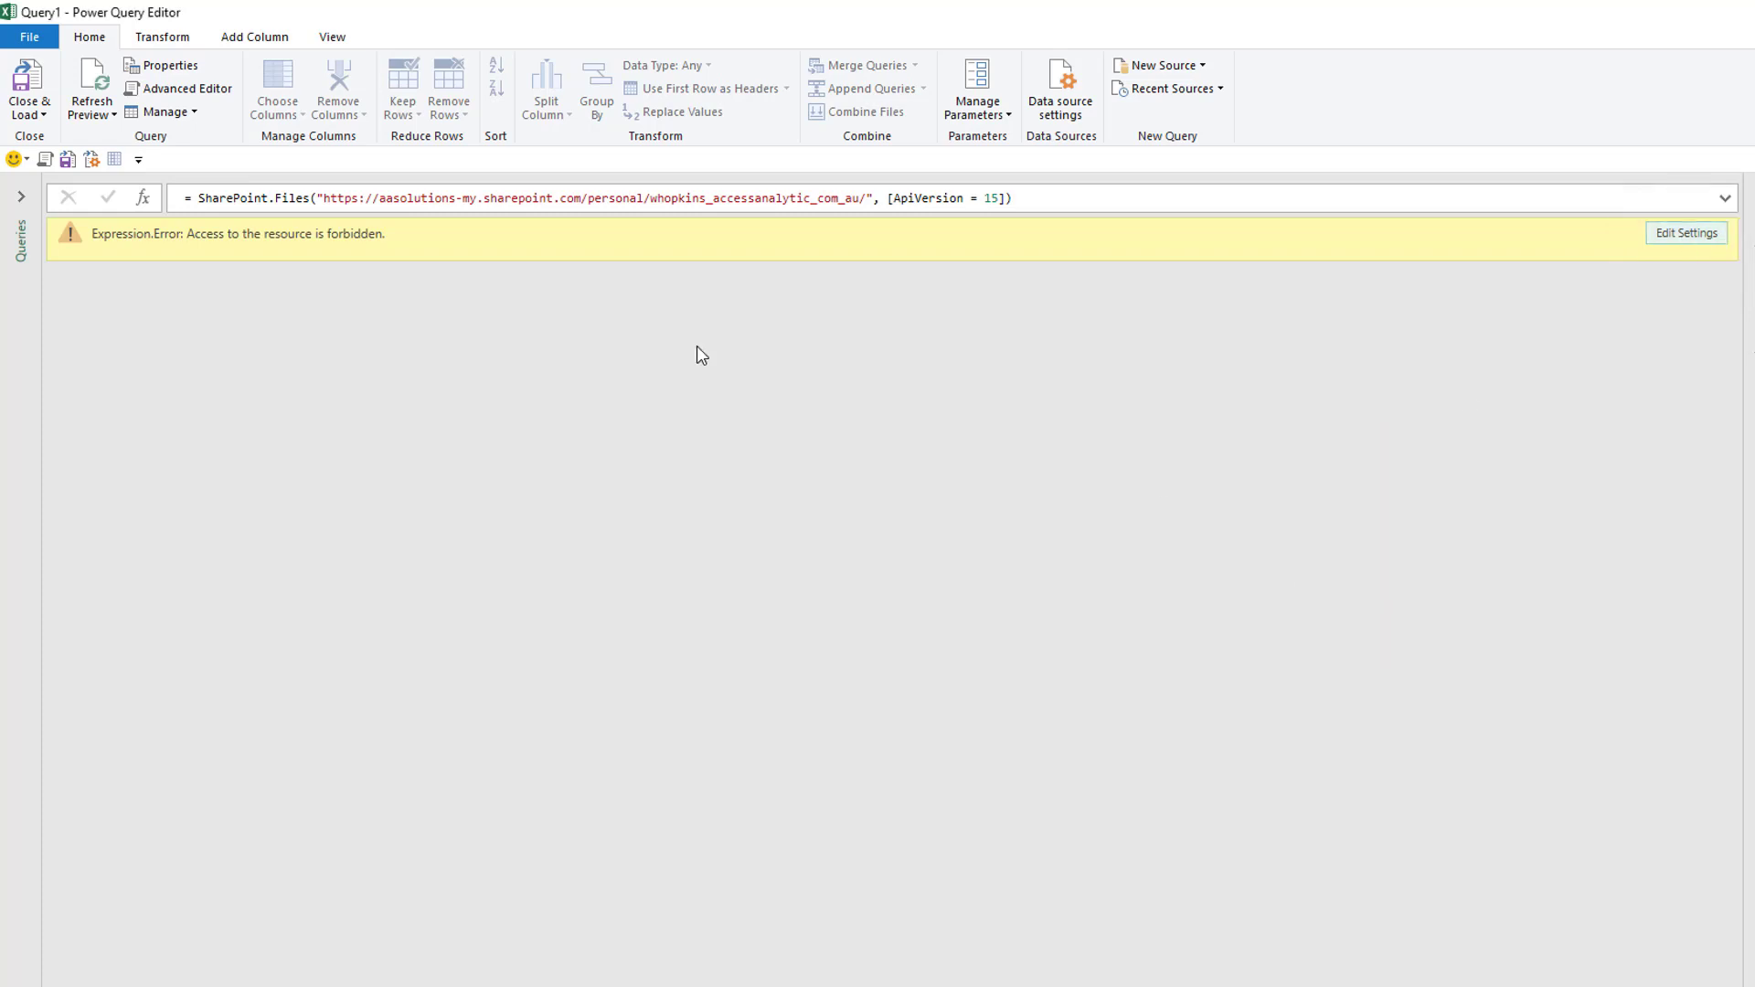
pyautogui.click(1077, 106)
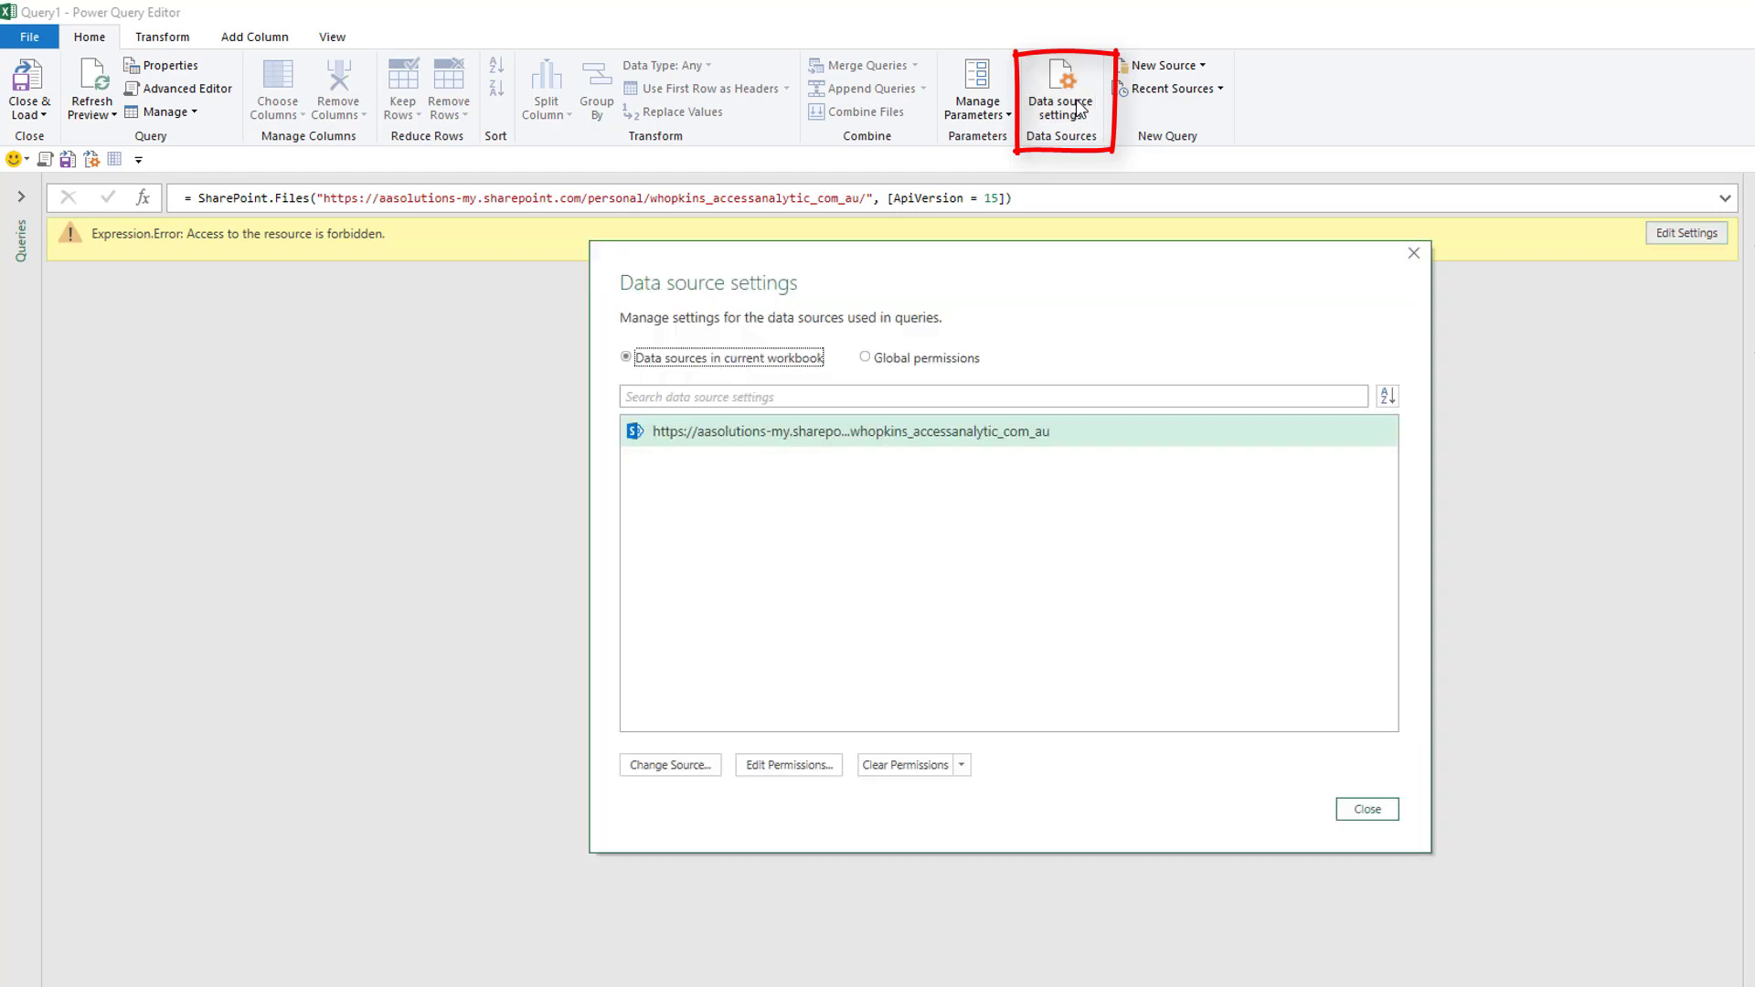
# Clear the saved permissions for the SharePoint source and refresh the preview
pyautogui.click(908, 773)
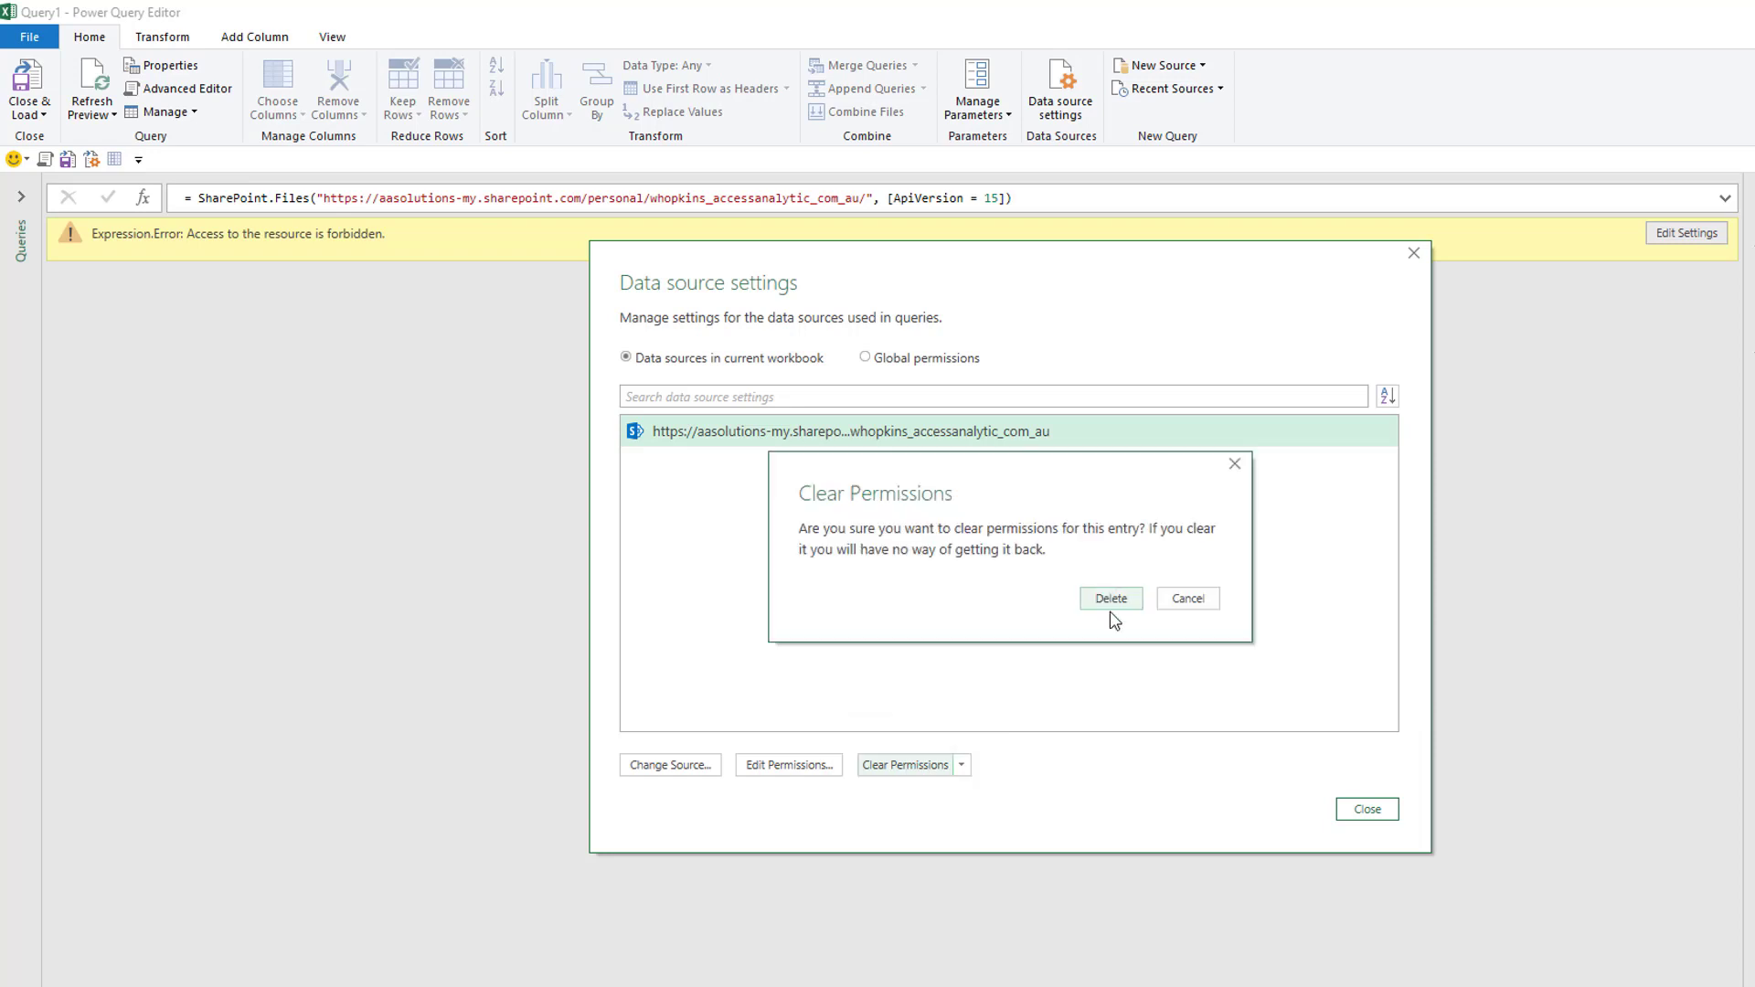
pyautogui.click(1114, 600)
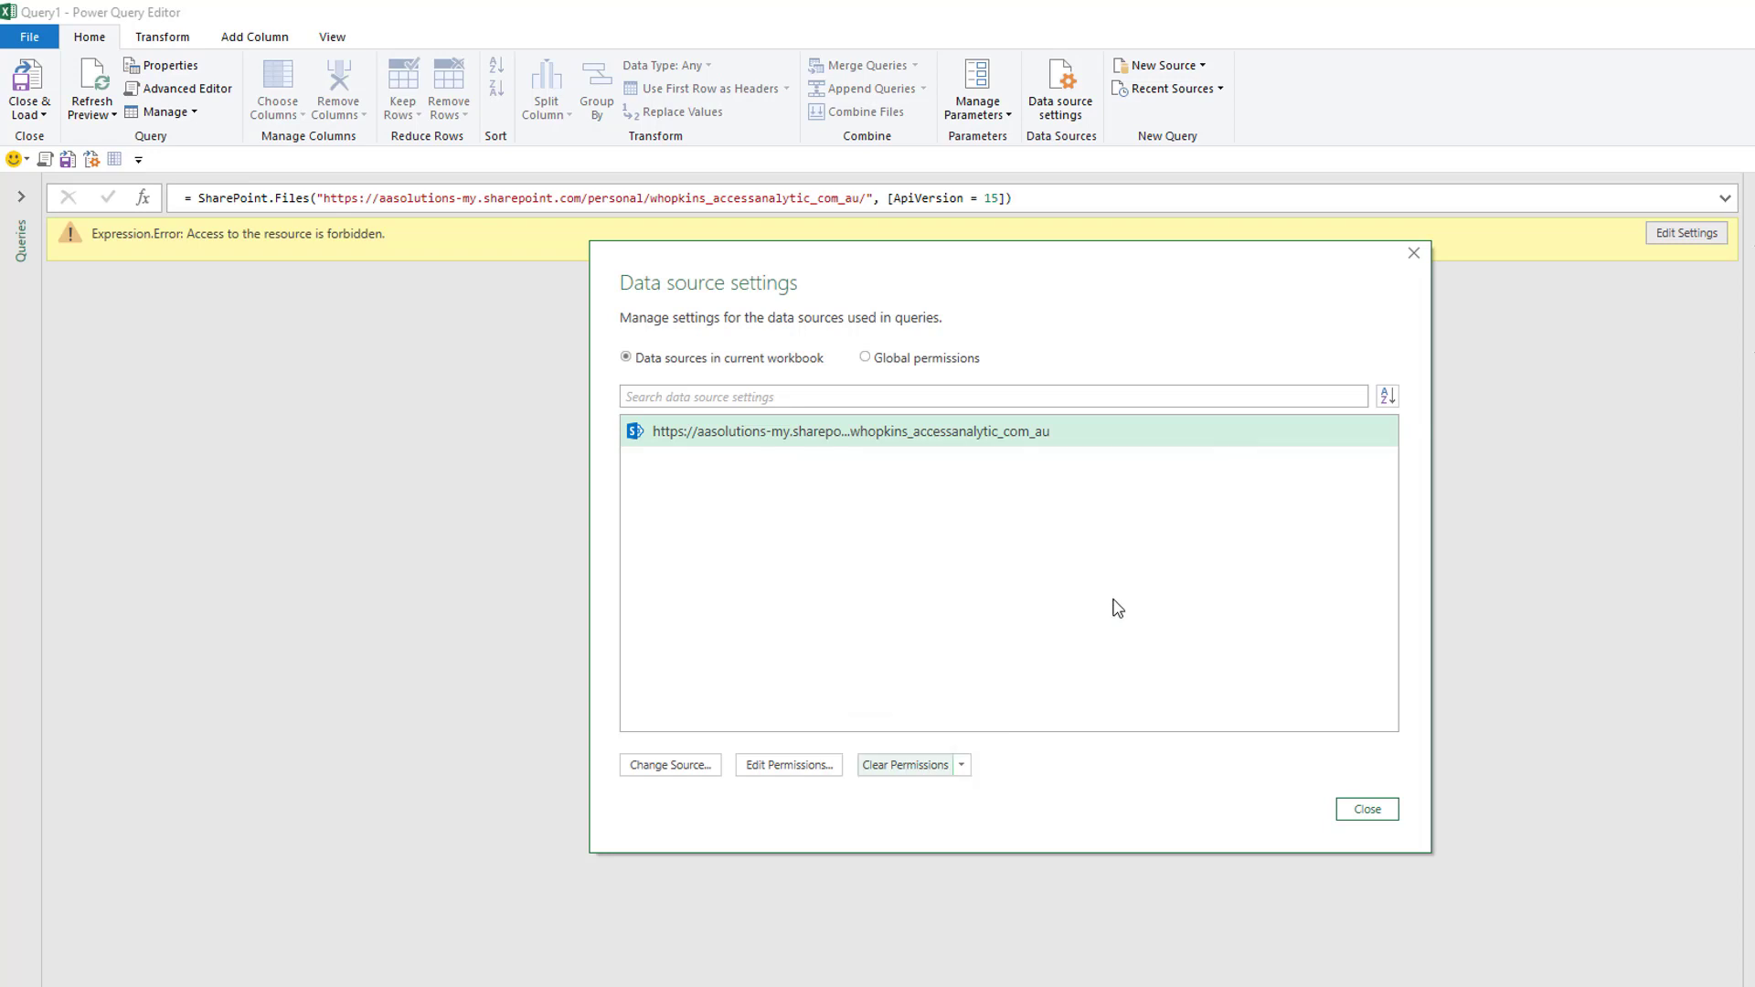
pyautogui.click(1369, 818)
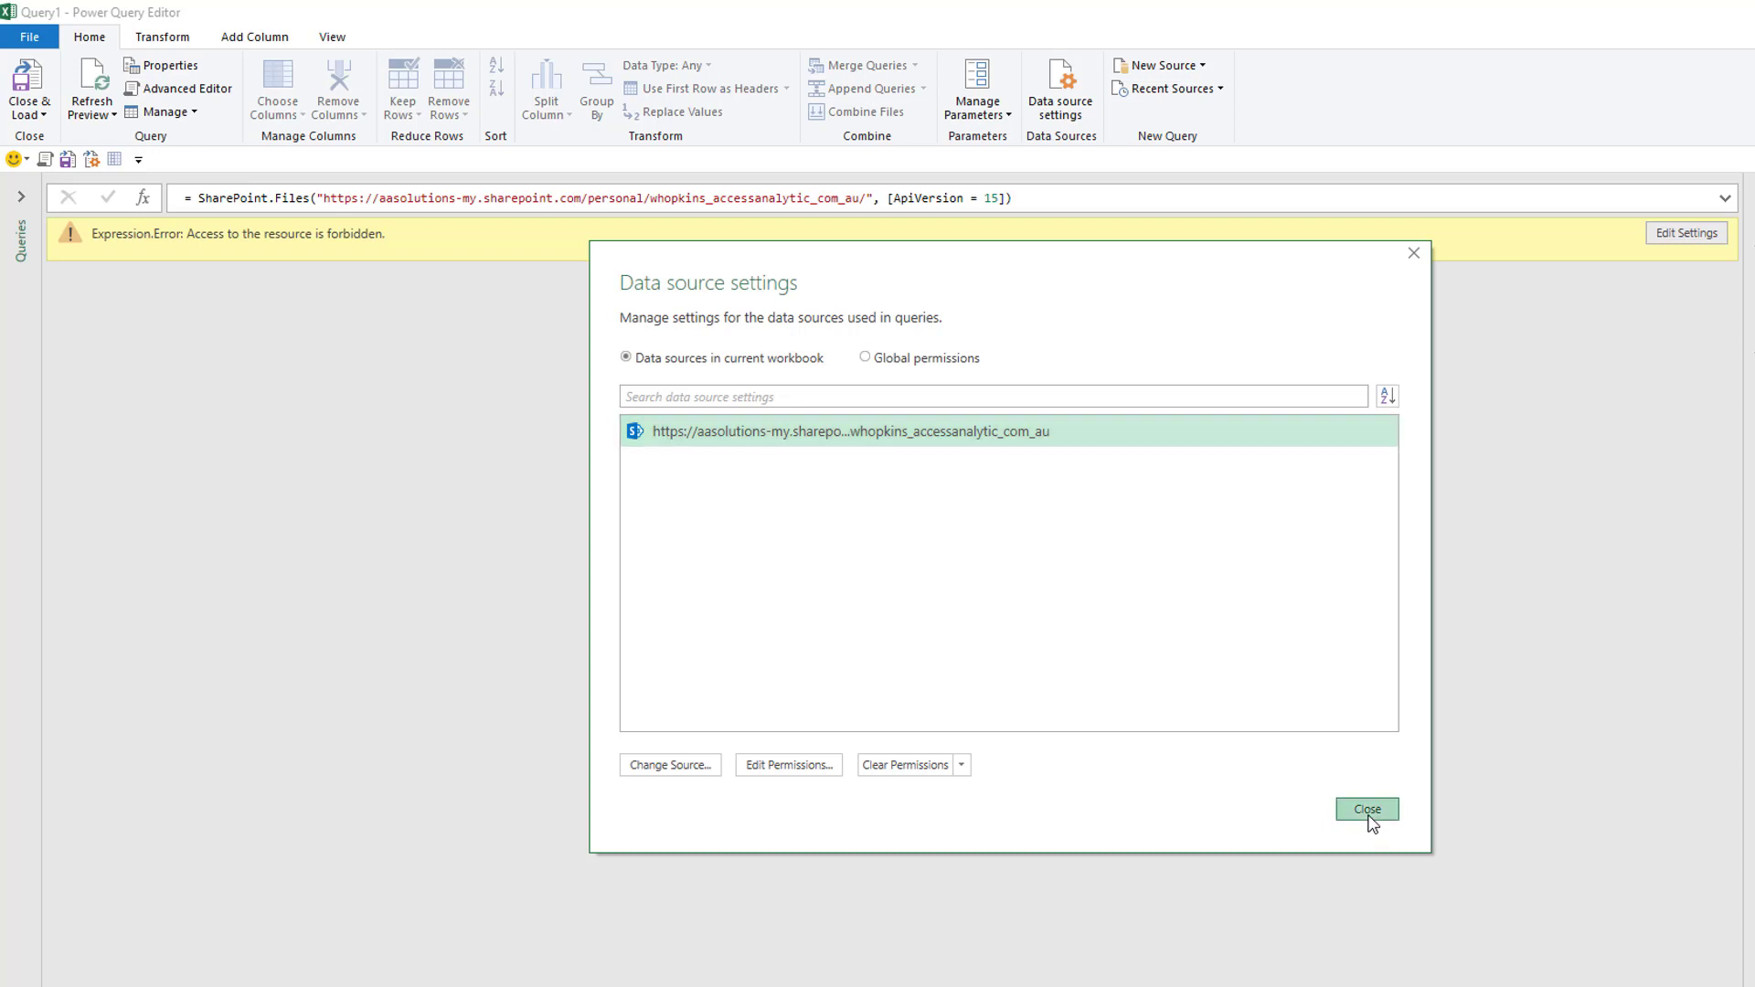
pyautogui.click(1369, 811)
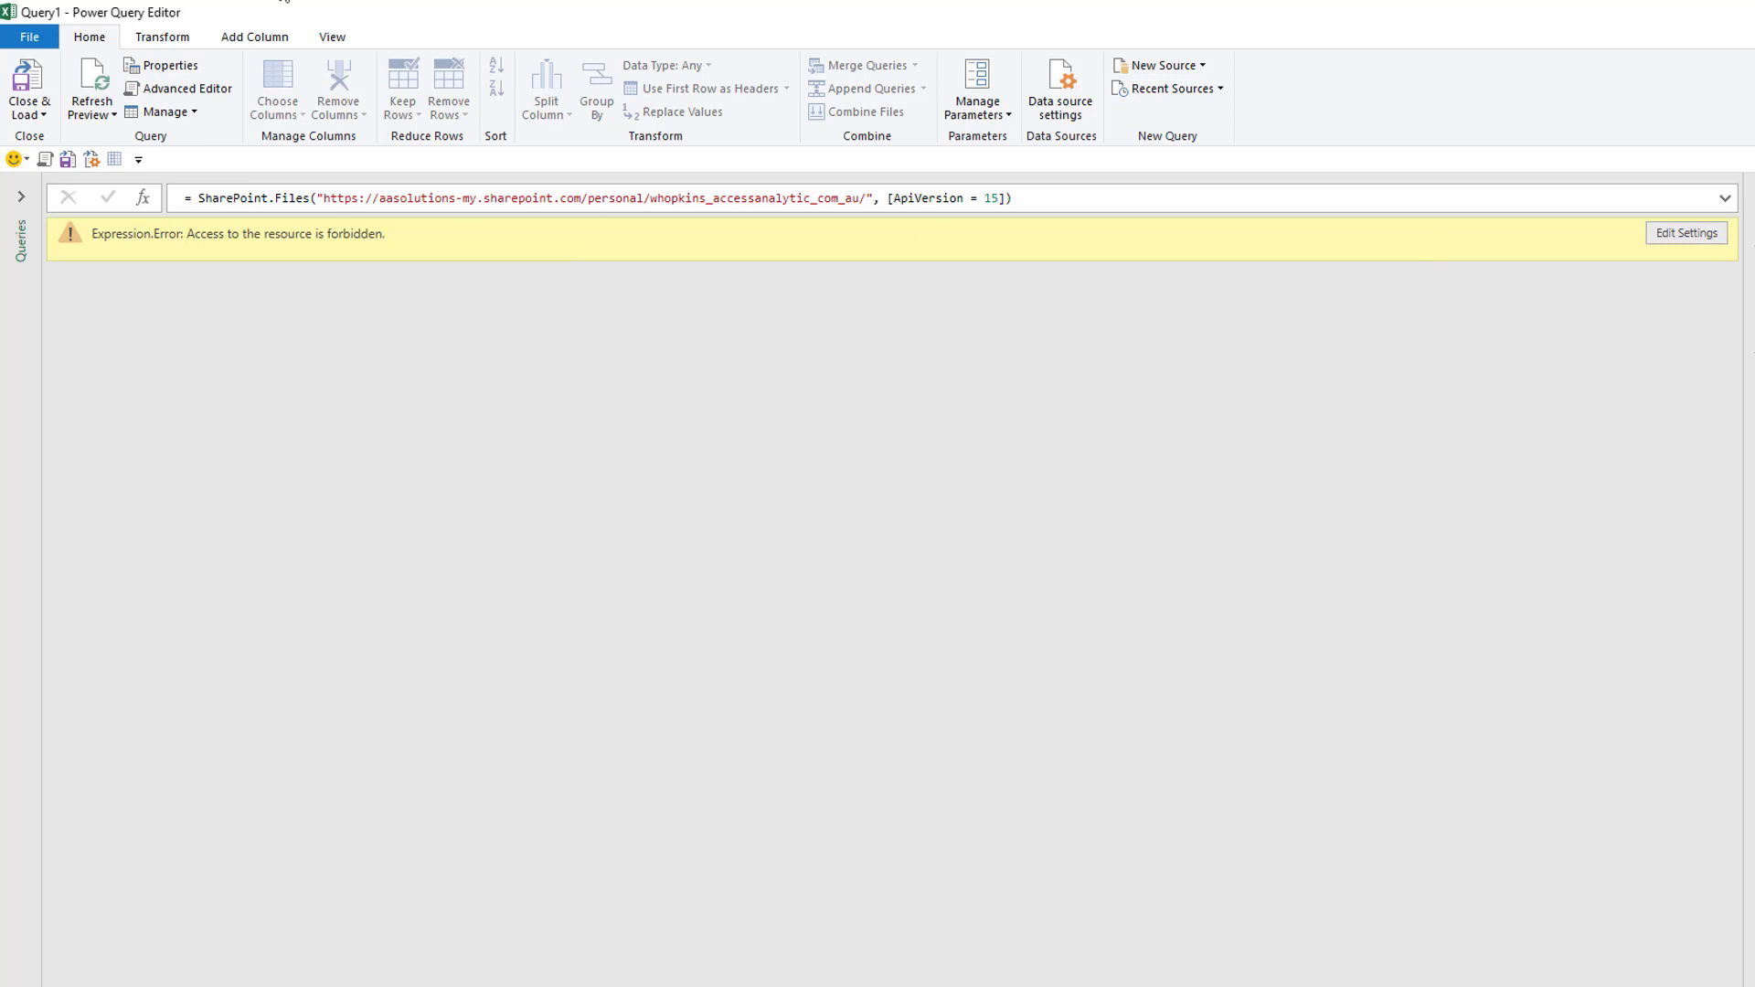
pyautogui.click(97, 87)
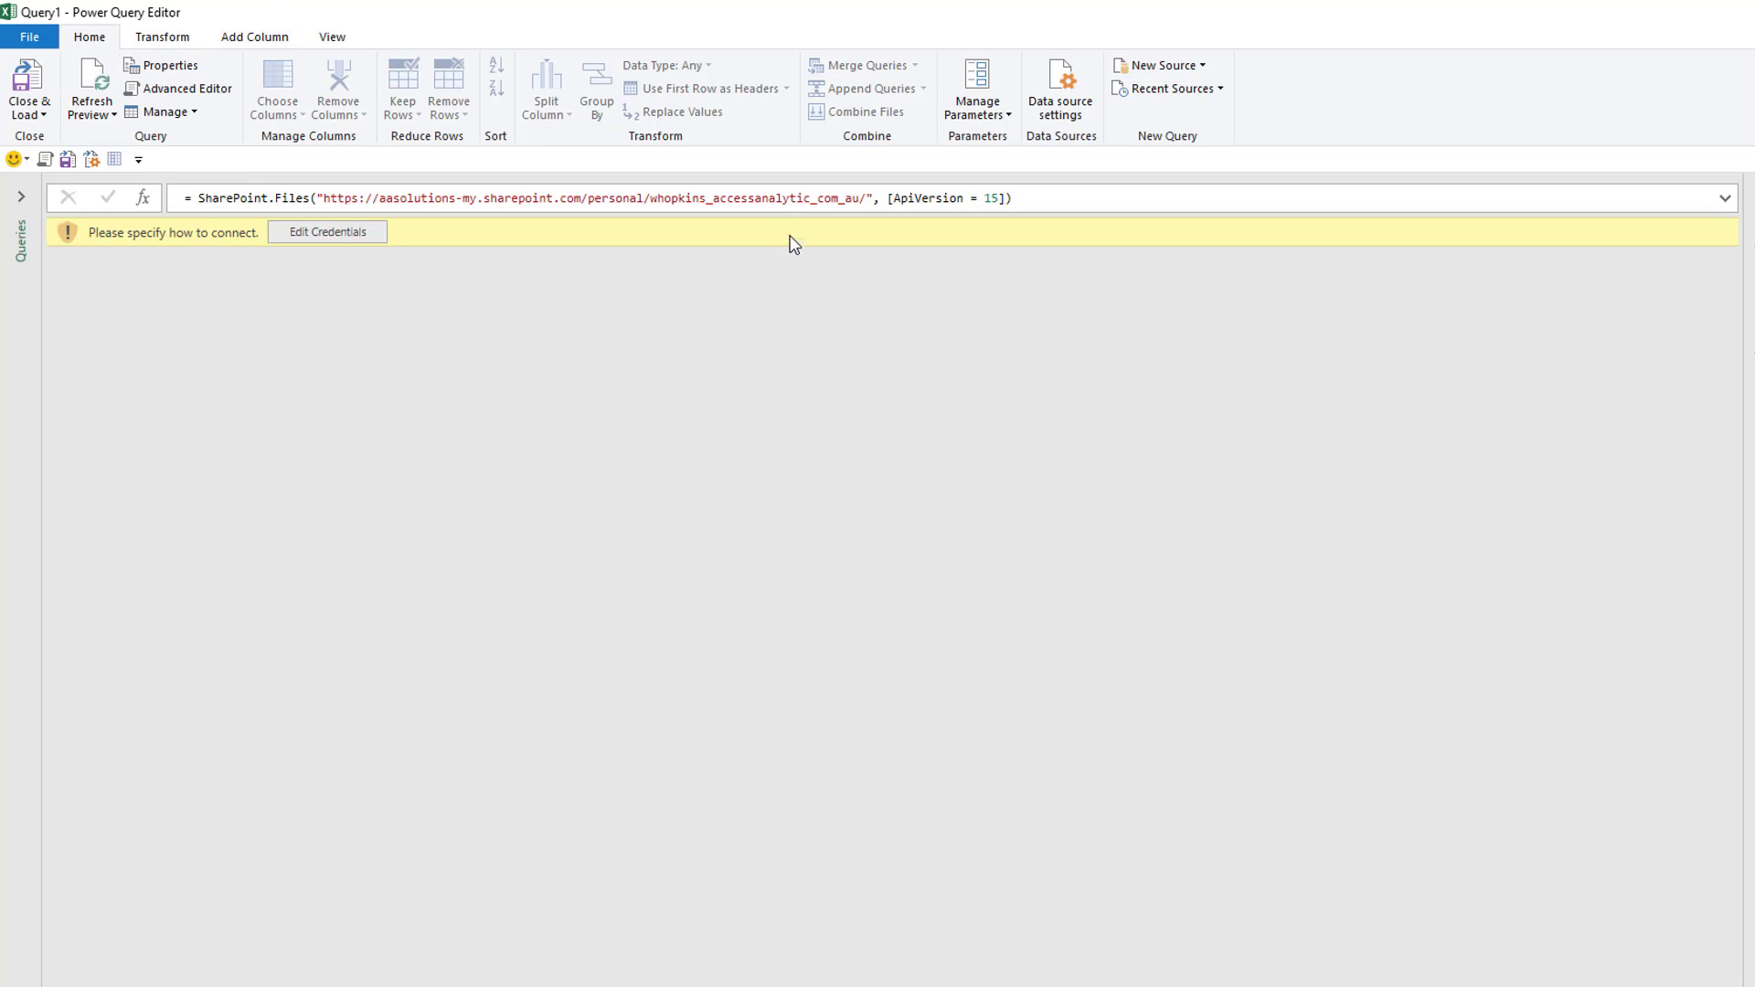
# Sign in with the Microsoft work account and connect to load the OneDrive file list
pyautogui.click(351, 234)
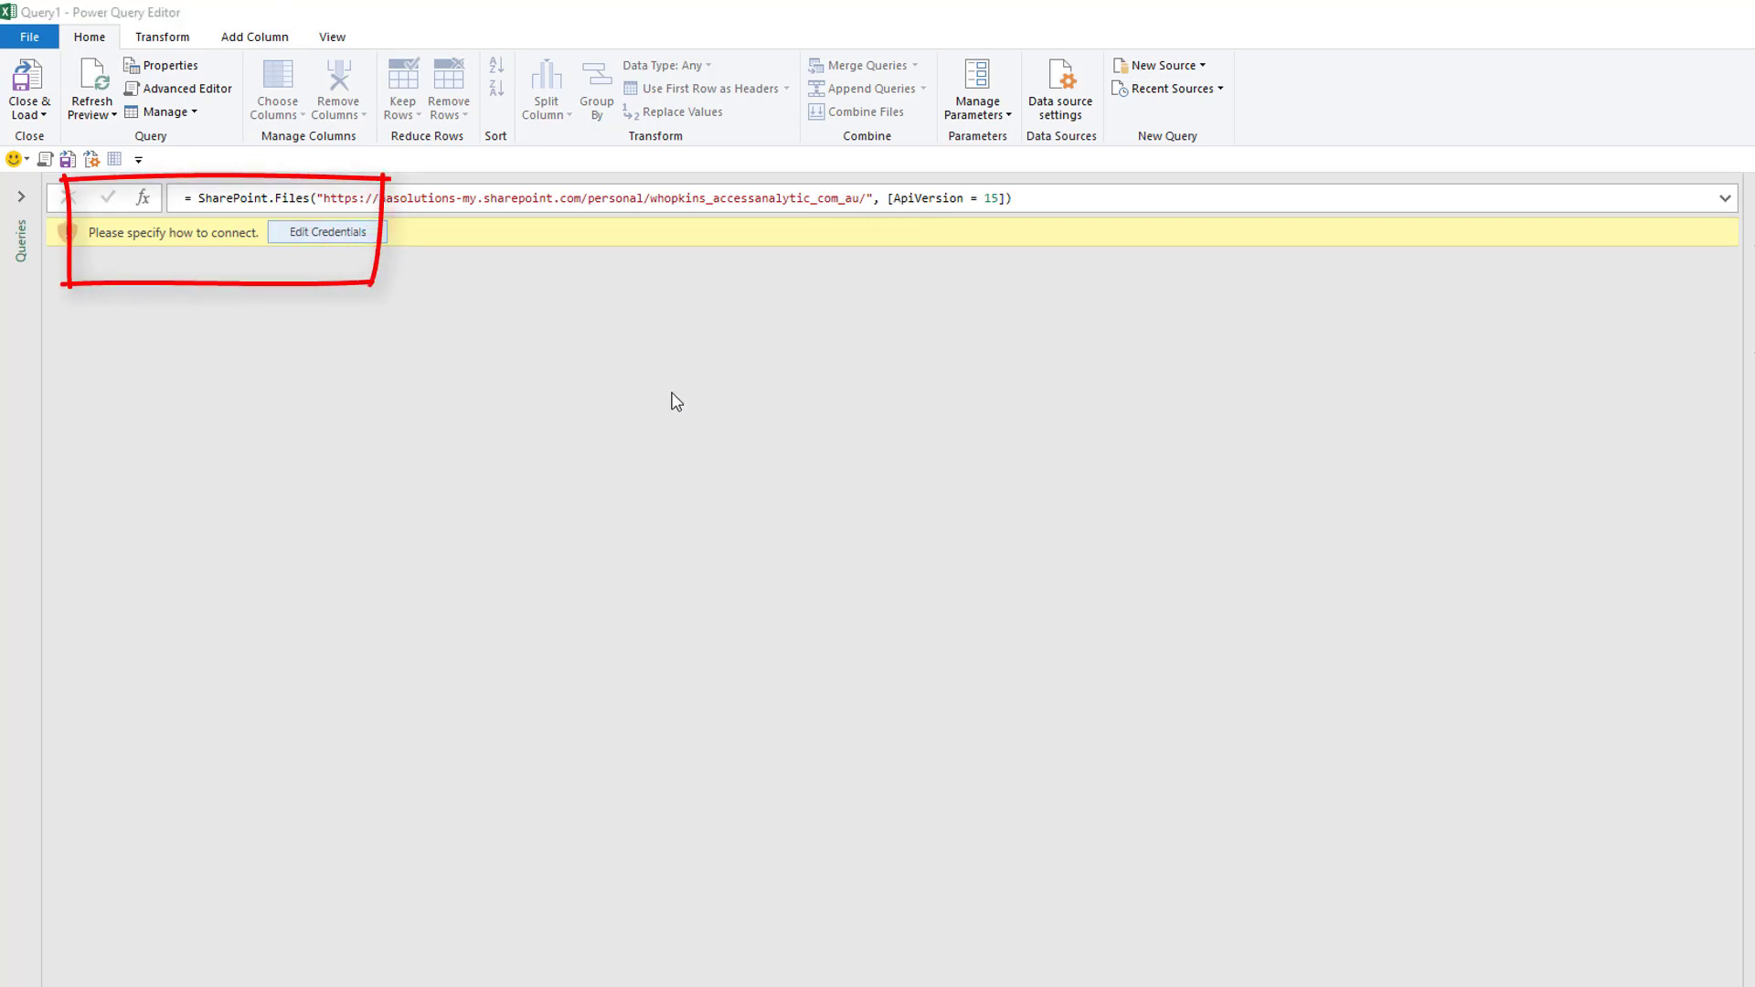
pyautogui.click(764, 551)
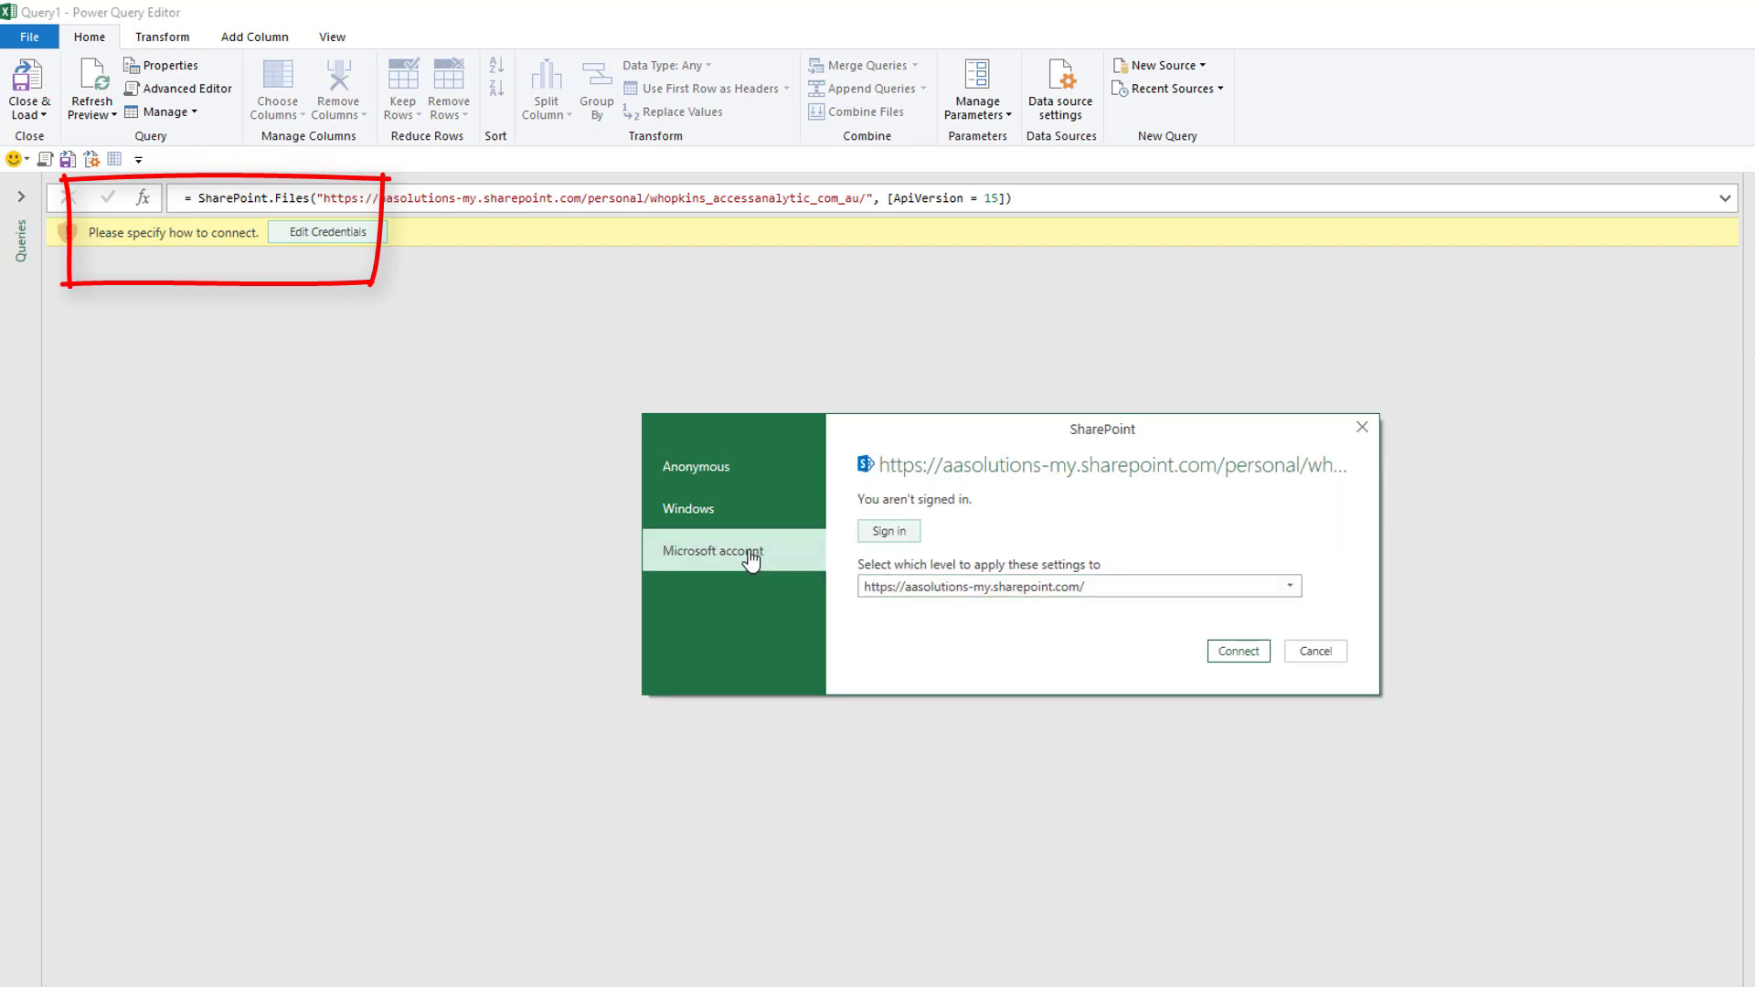
pyautogui.click(899, 536)
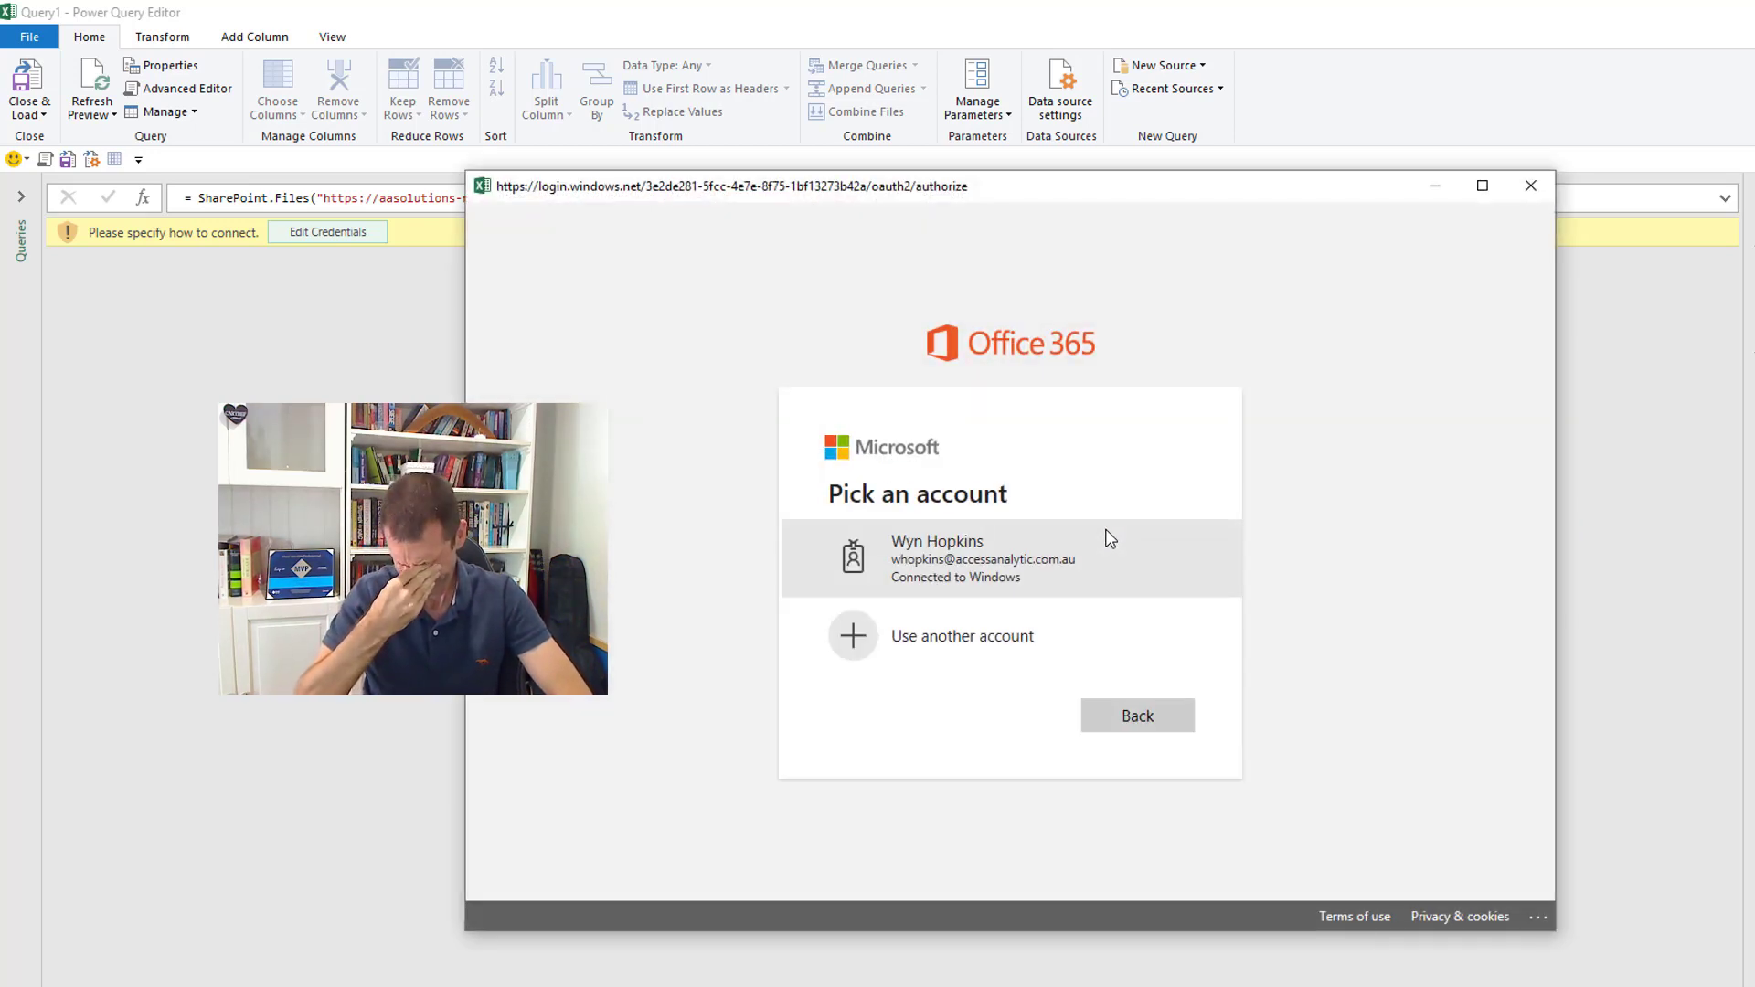
pyautogui.click(1021, 573)
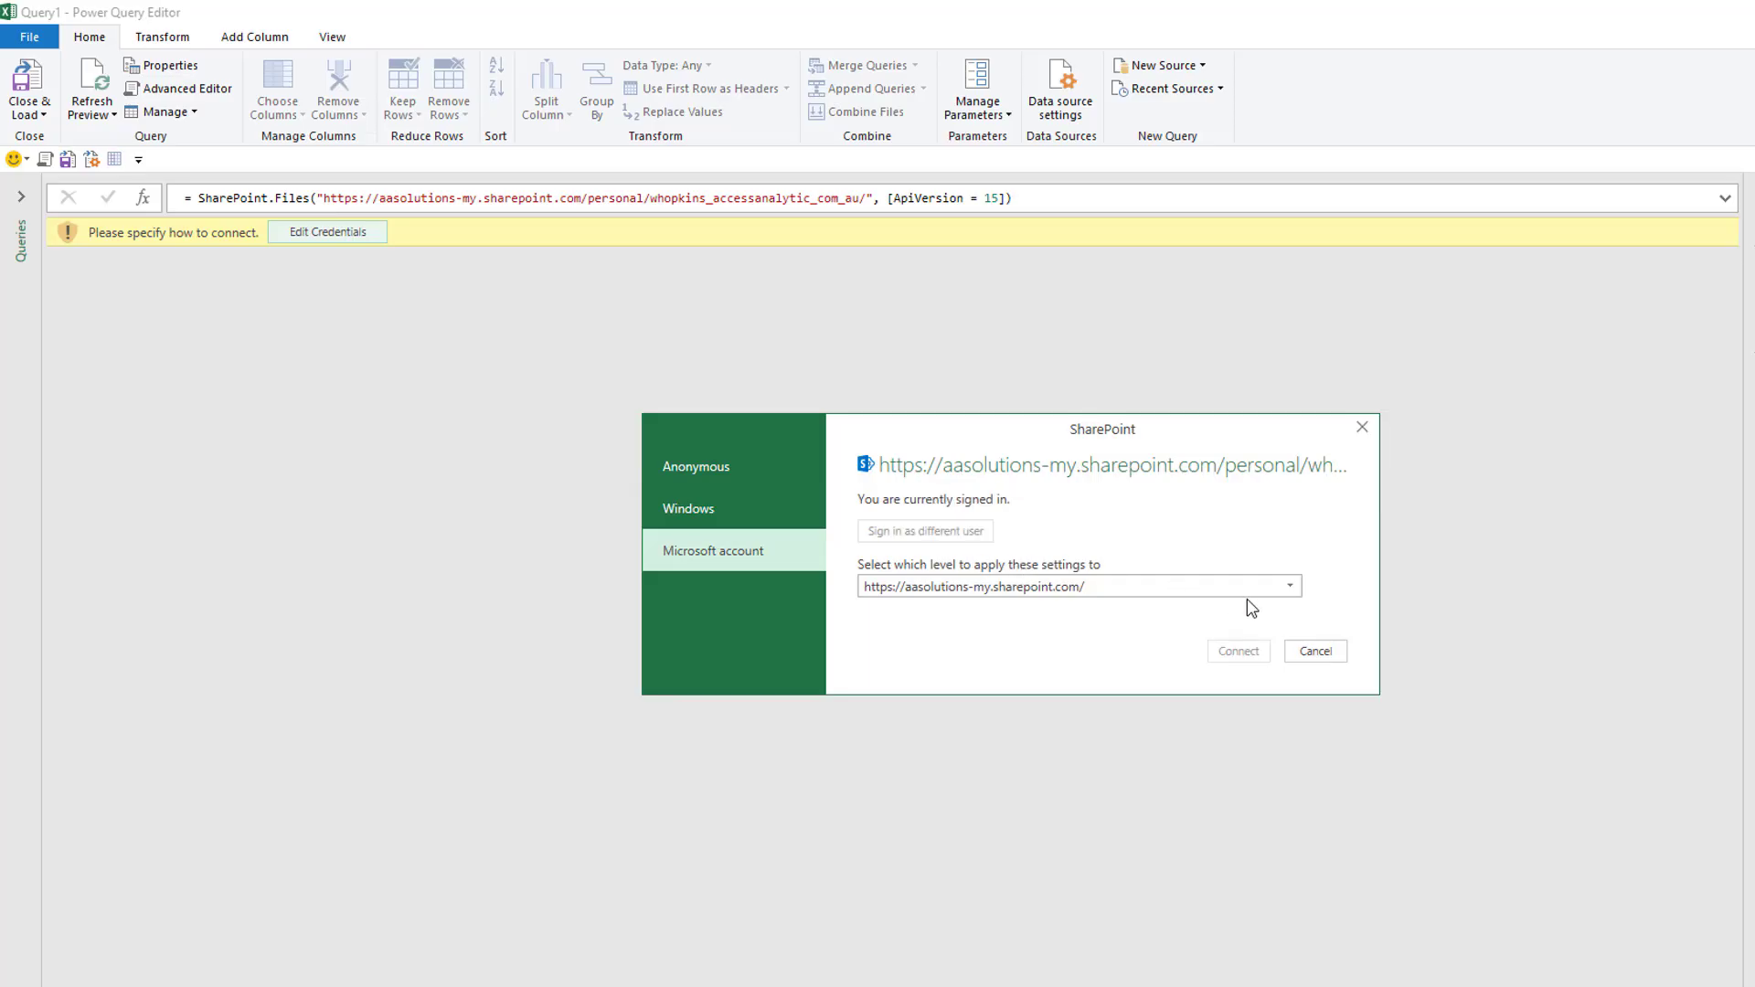
pyautogui.click(1236, 650)
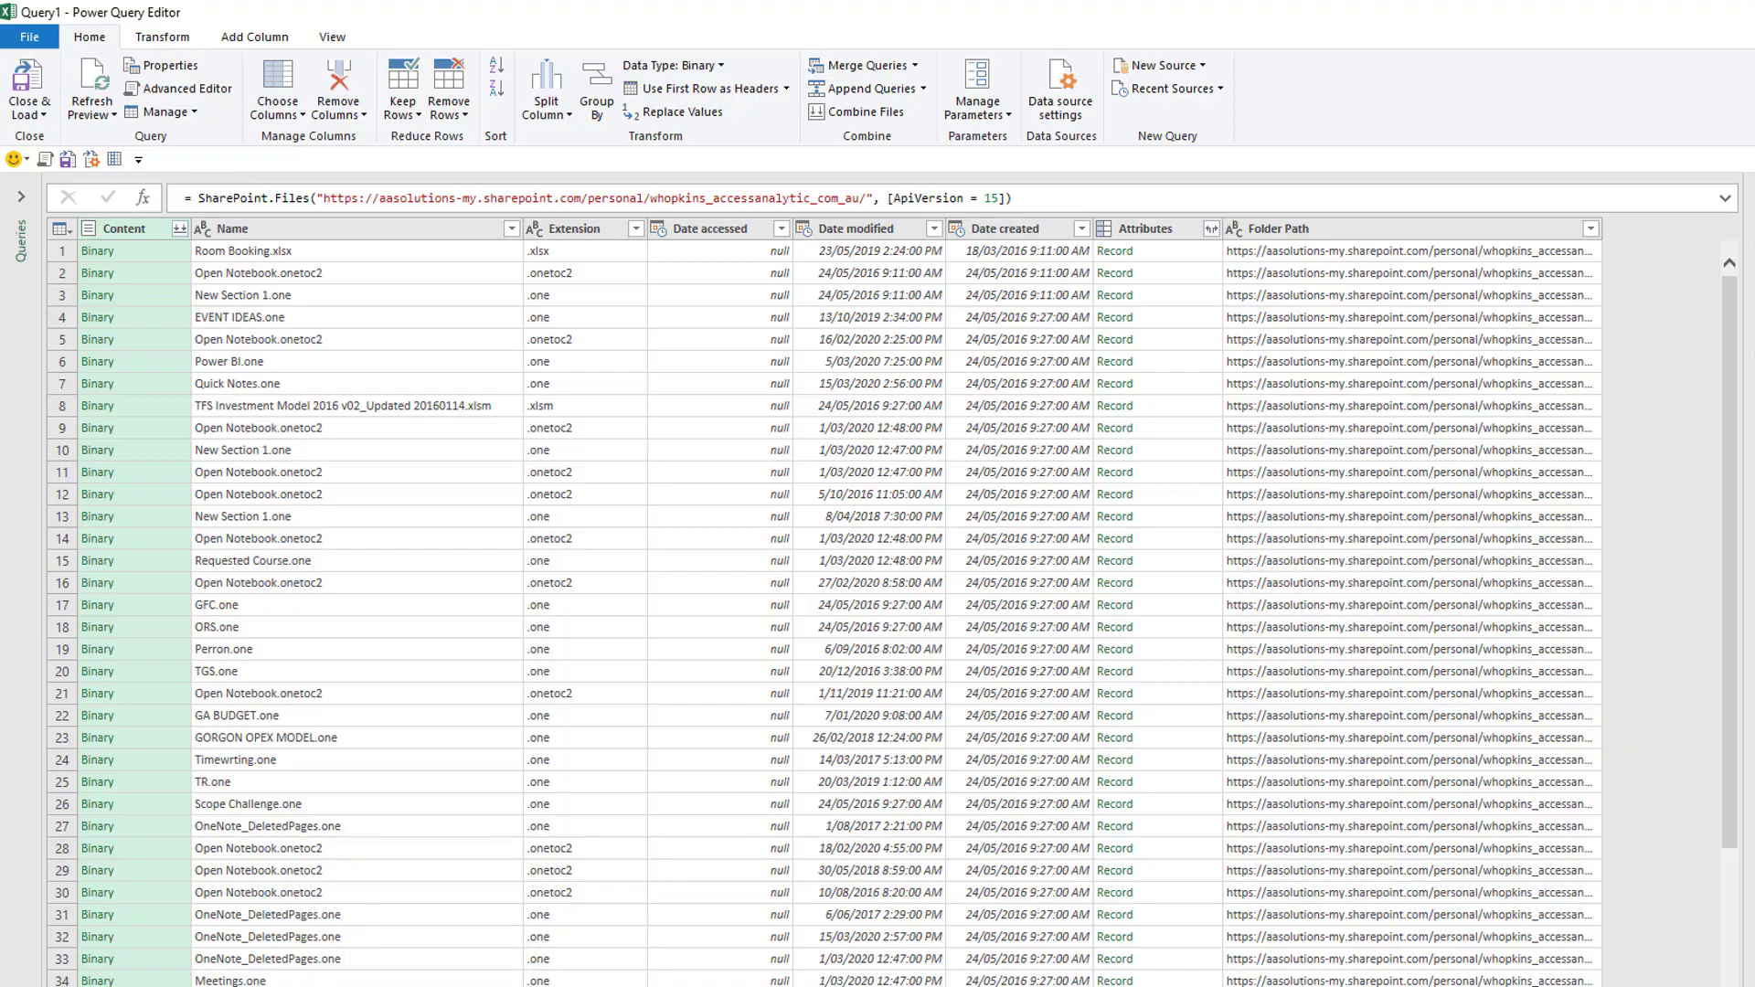
# Filter Folder Path to values containing 'One Drive and Share', leaving four .xlsx files
pyautogui.hotkey('alt', 'Tab')
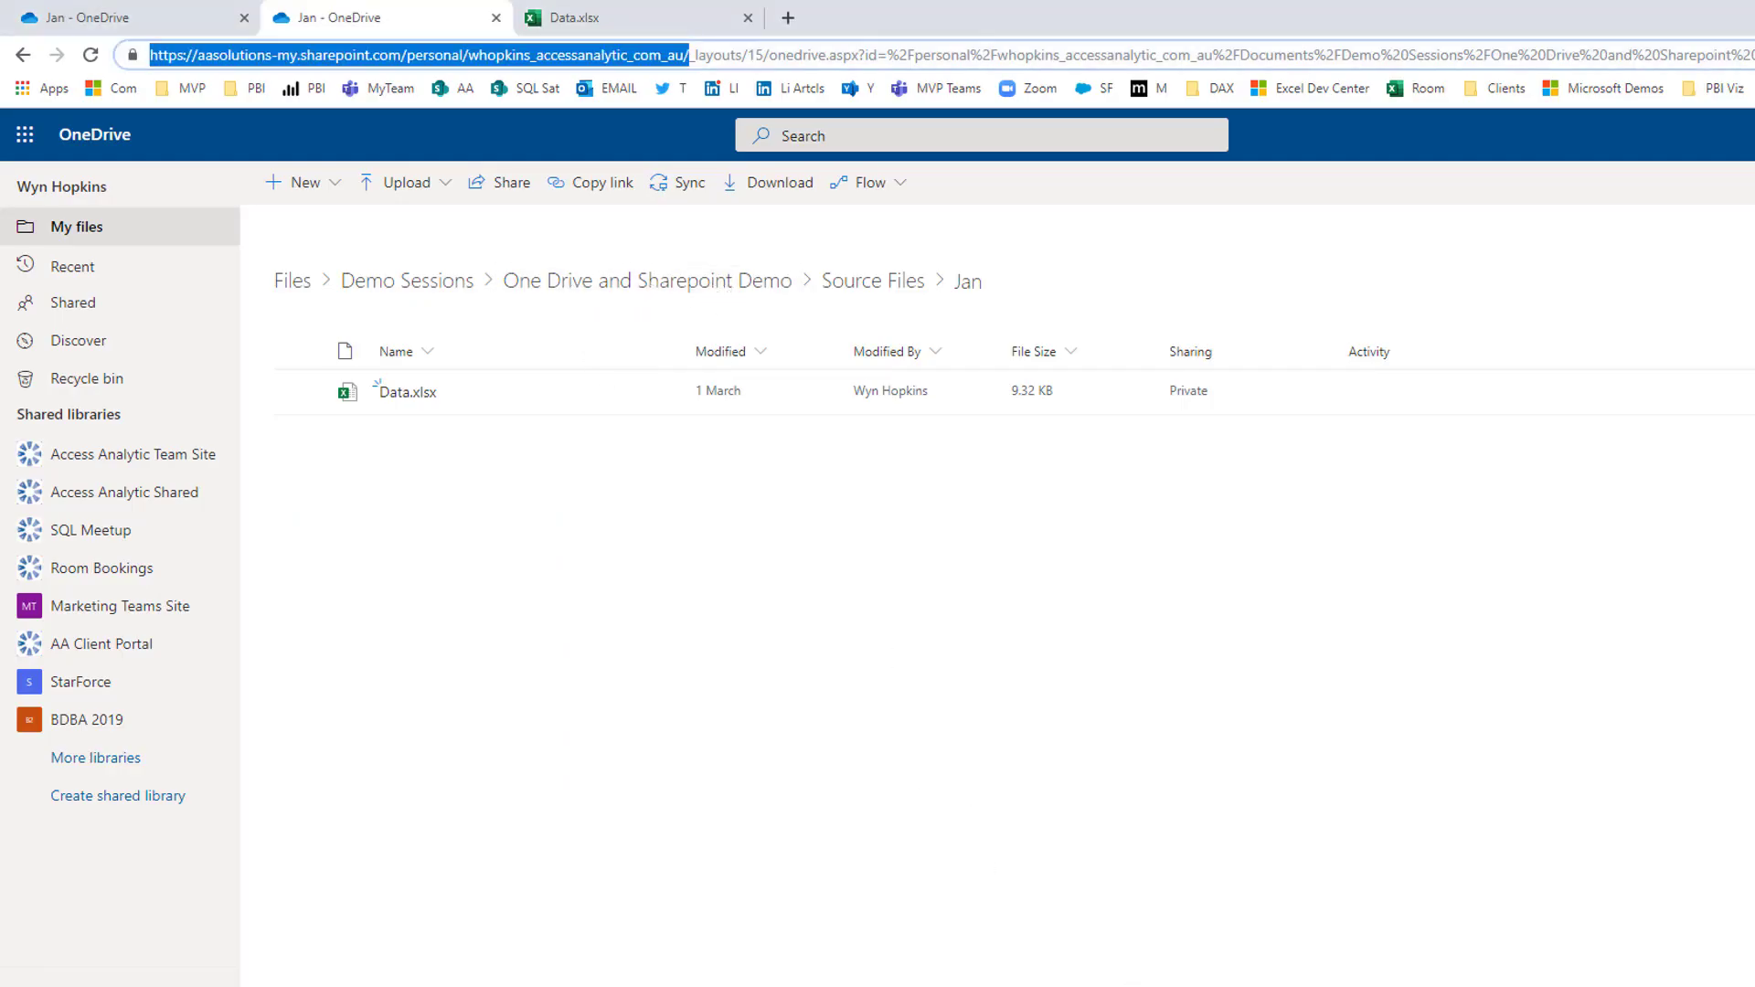
pyautogui.hotkey('alt', 'Tab')
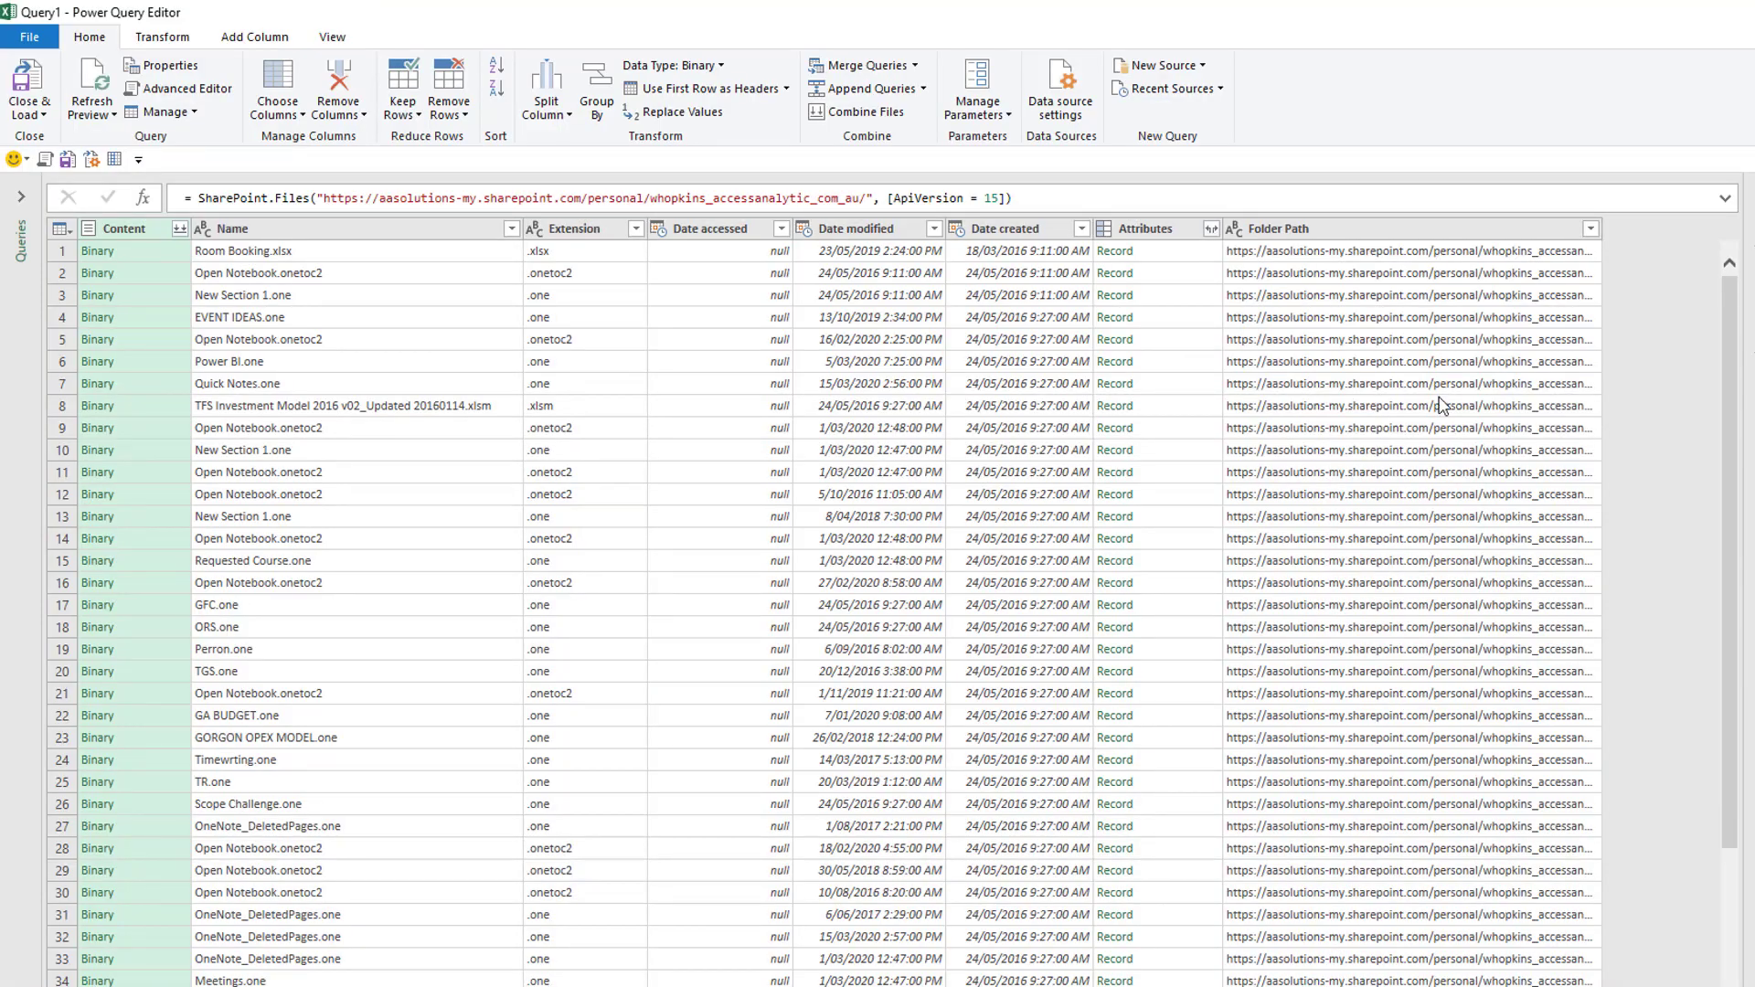
pyautogui.click(1379, 308)
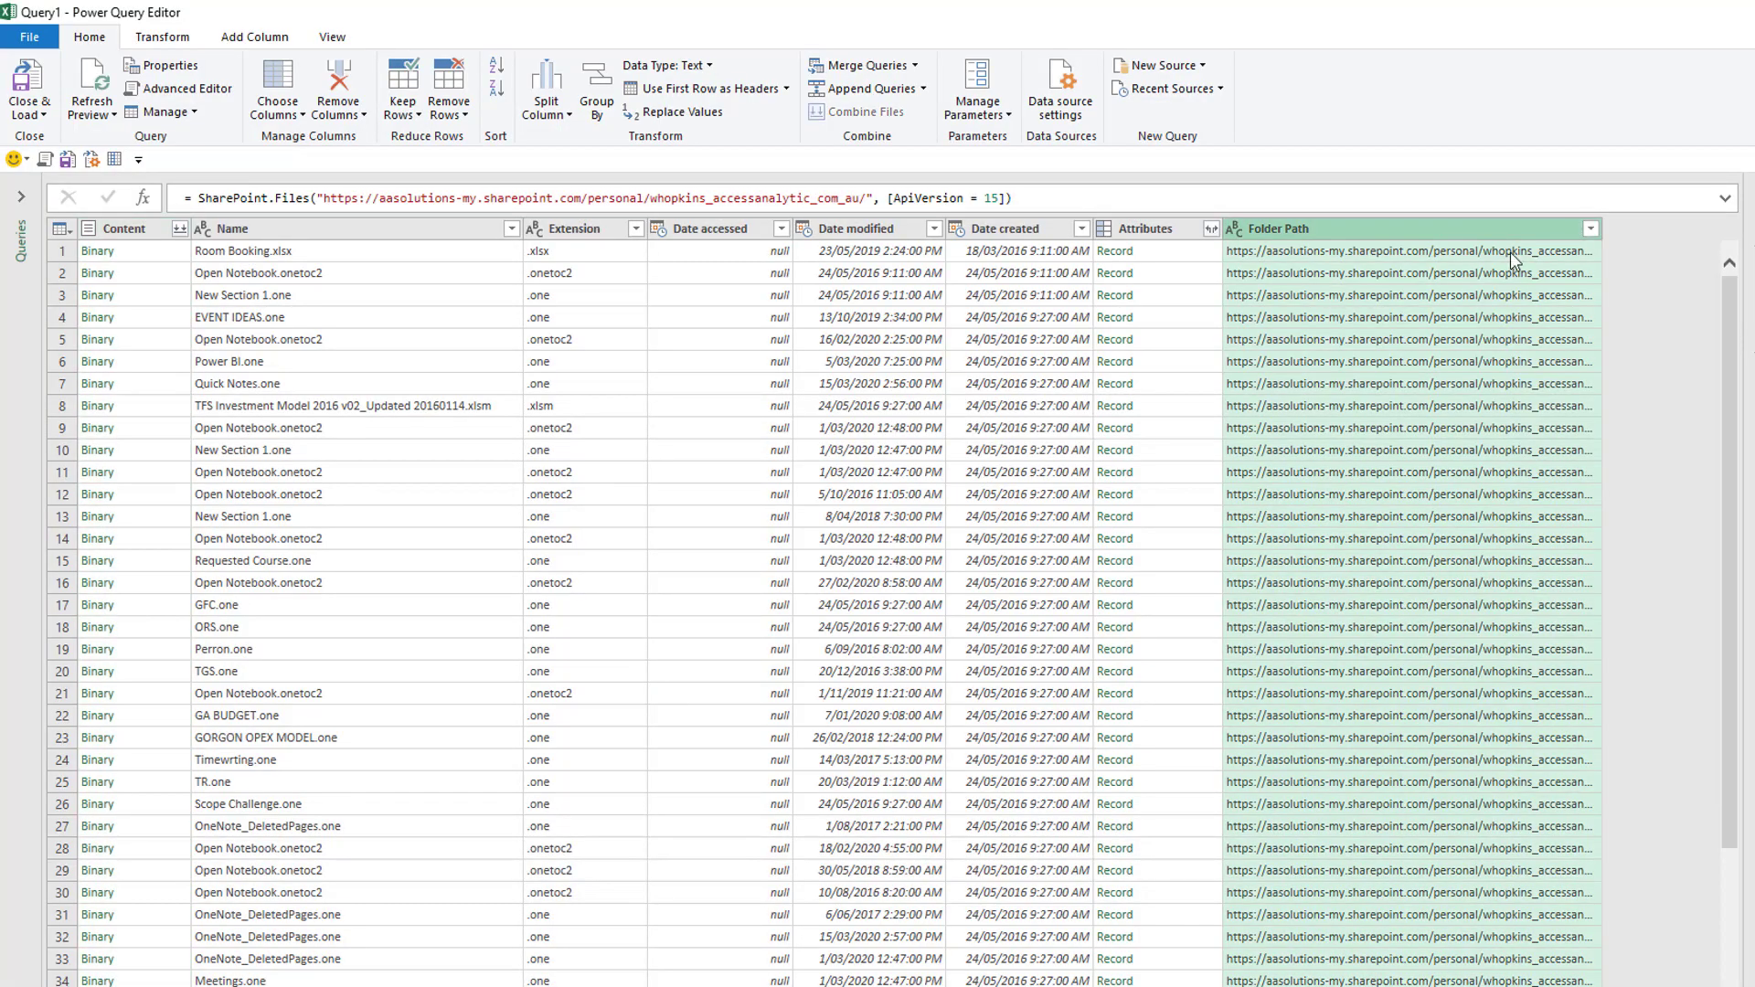
pyautogui.click(1591, 230)
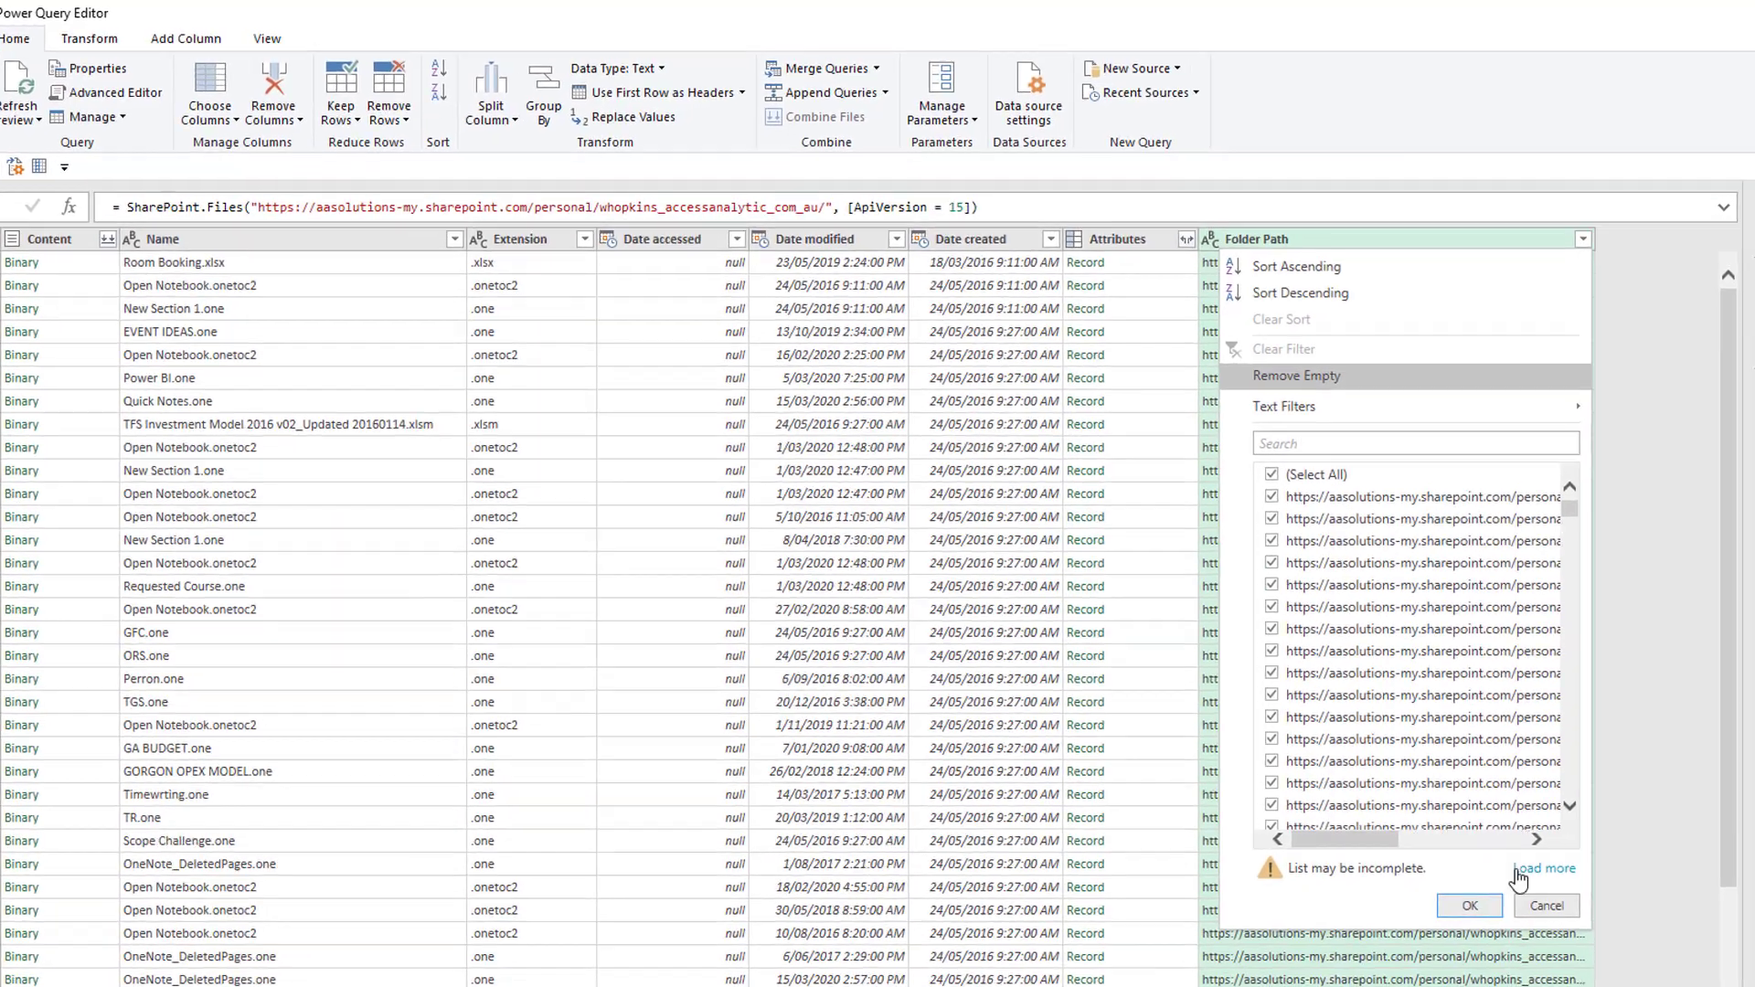
pyautogui.click(1545, 868)
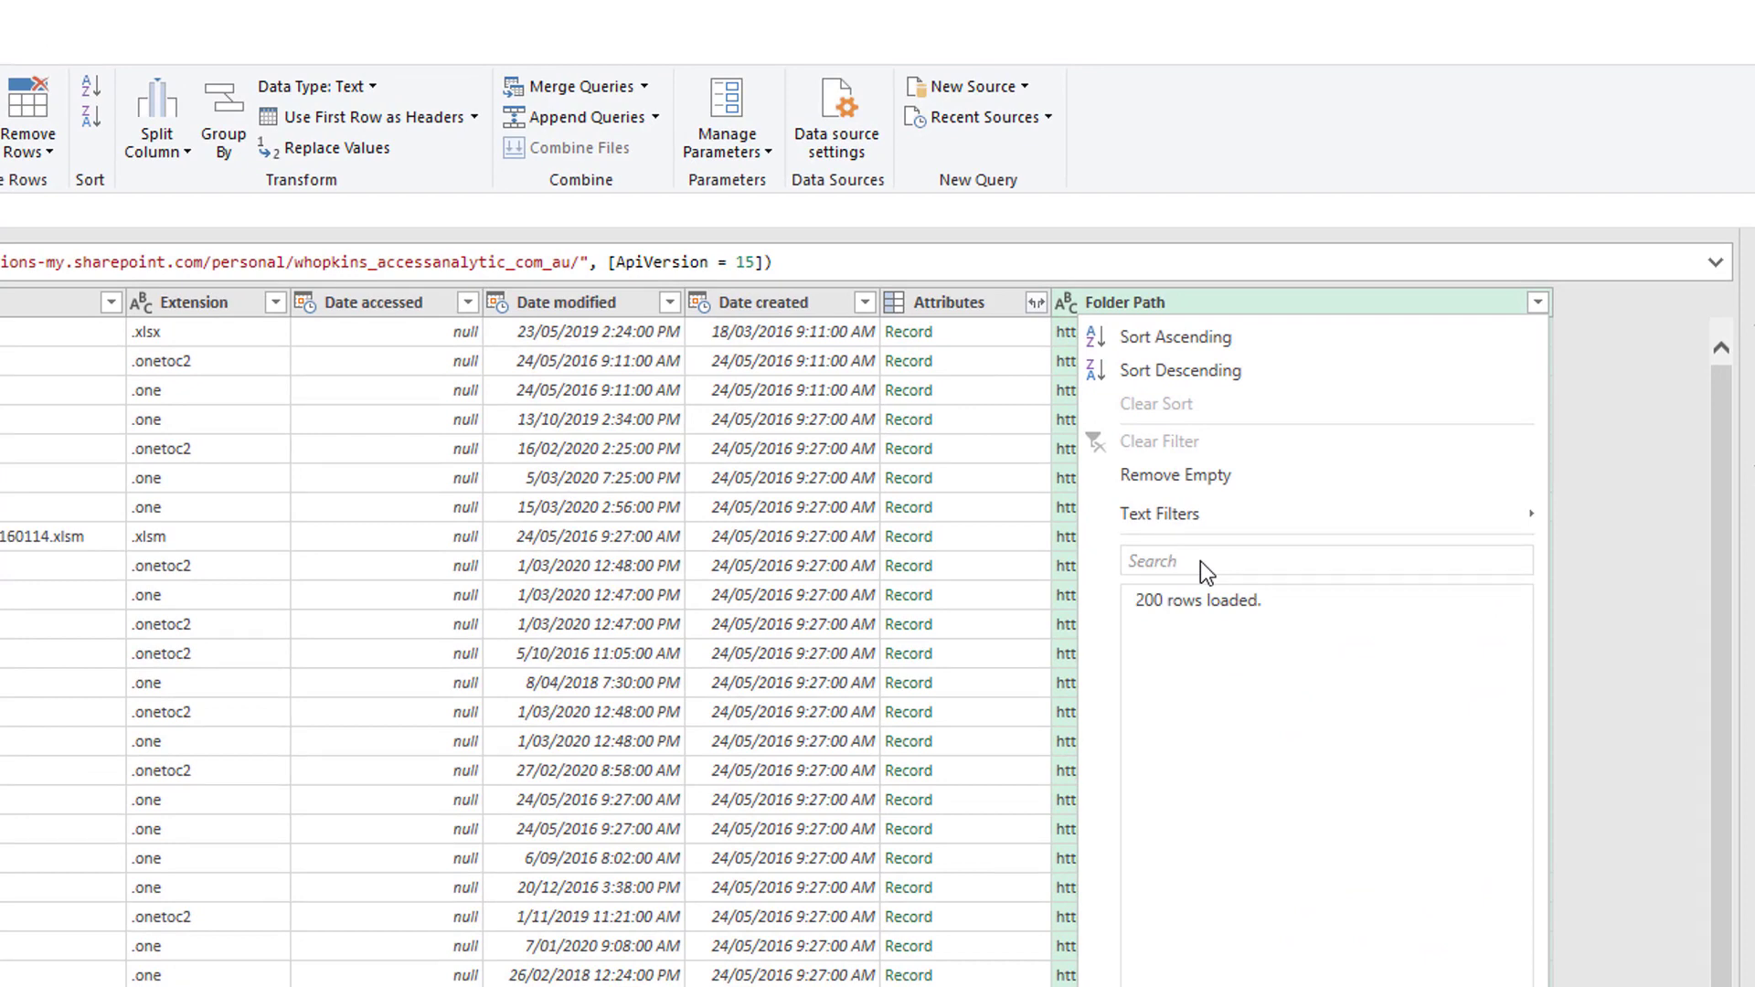
pyautogui.click(1199, 561)
pyautogui.write('One Drive and Share')
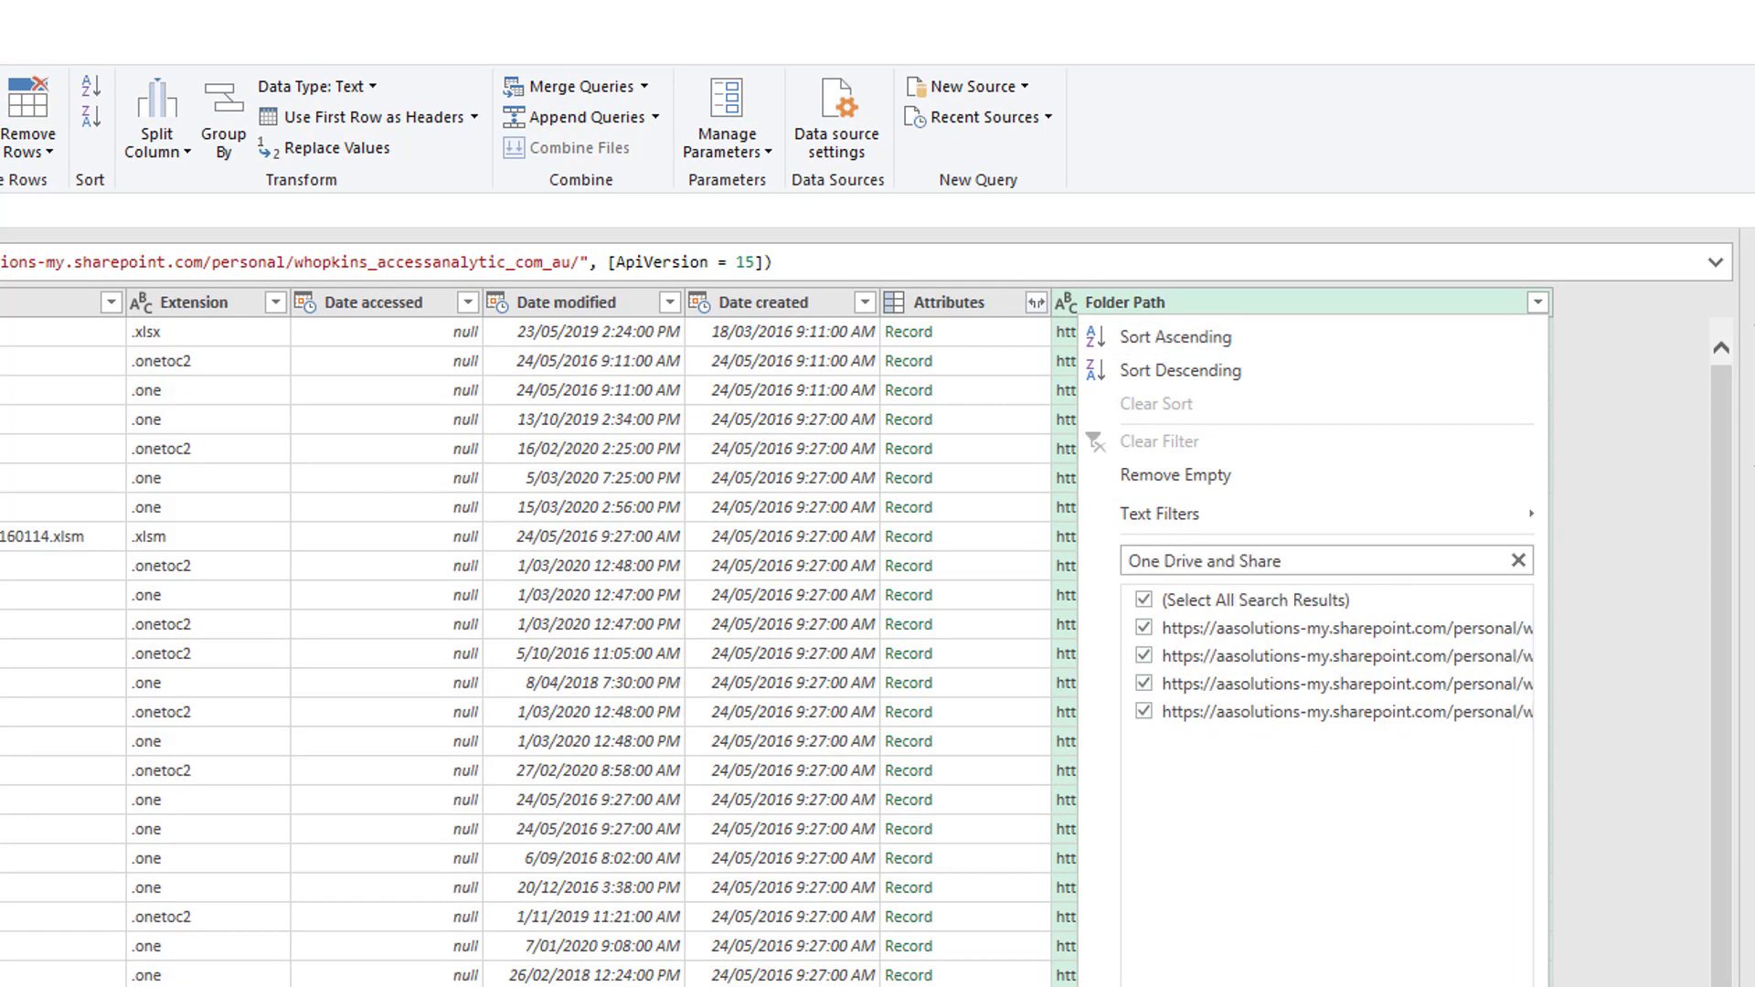
pyautogui.hscroll(5, 1325, 658)
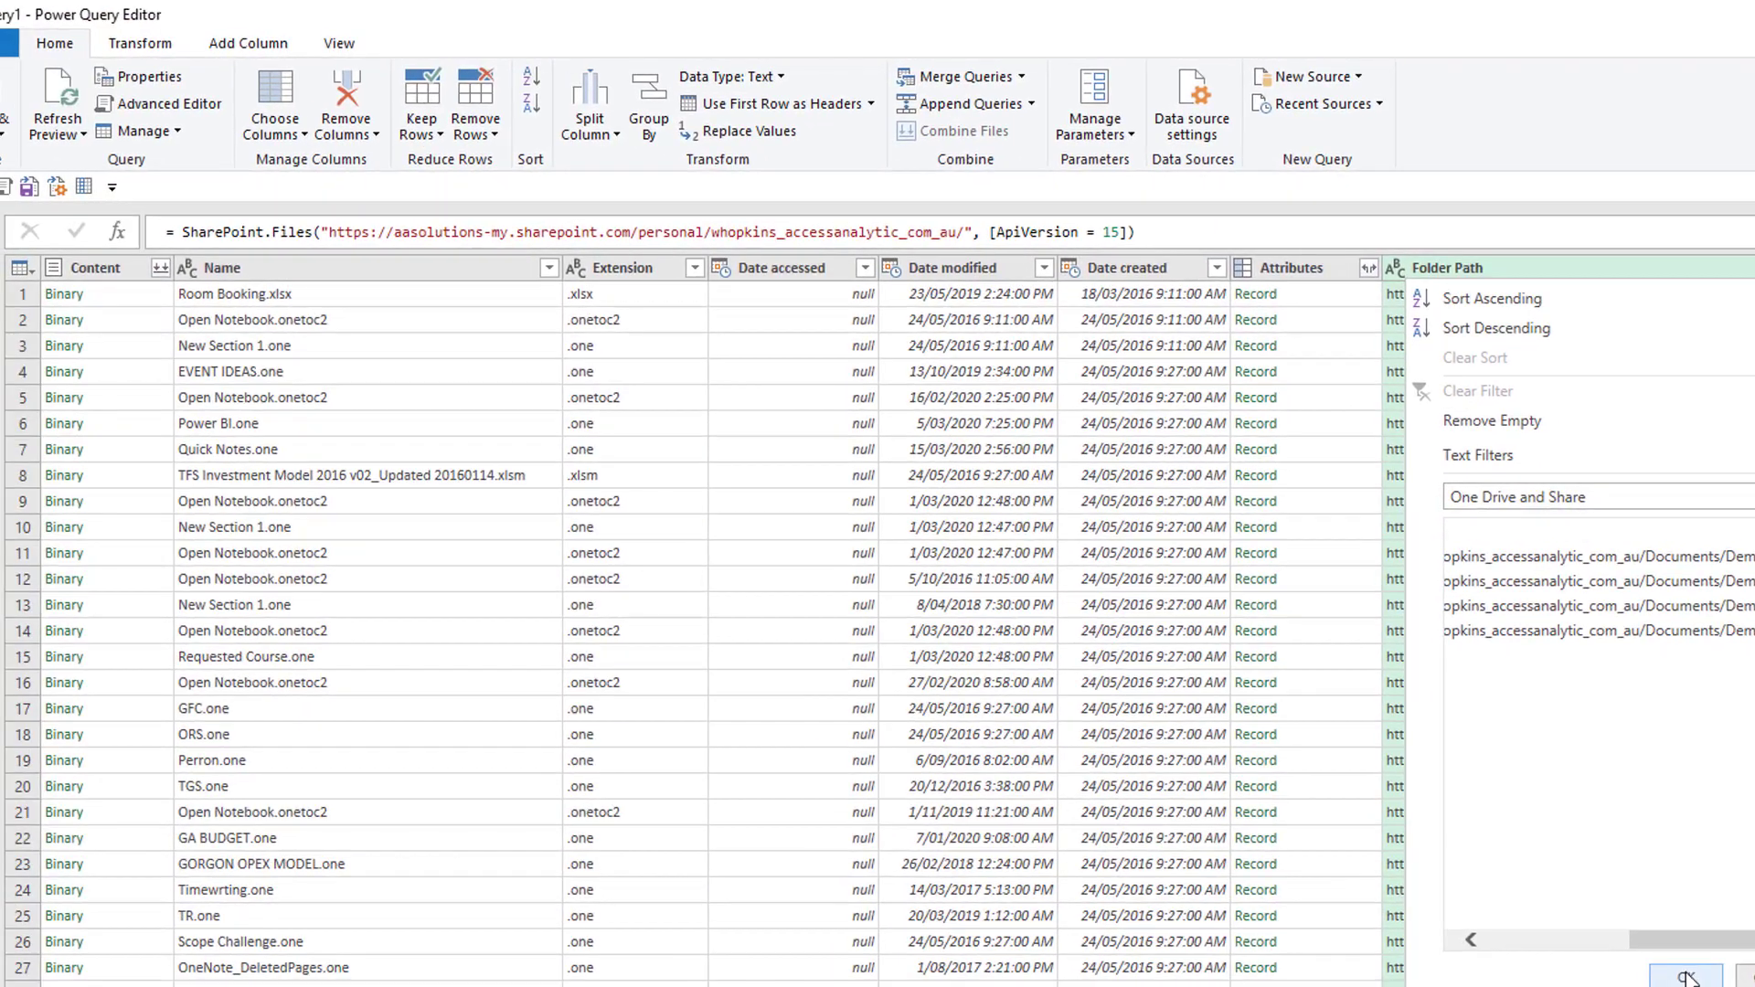
pyautogui.click(1685, 977)
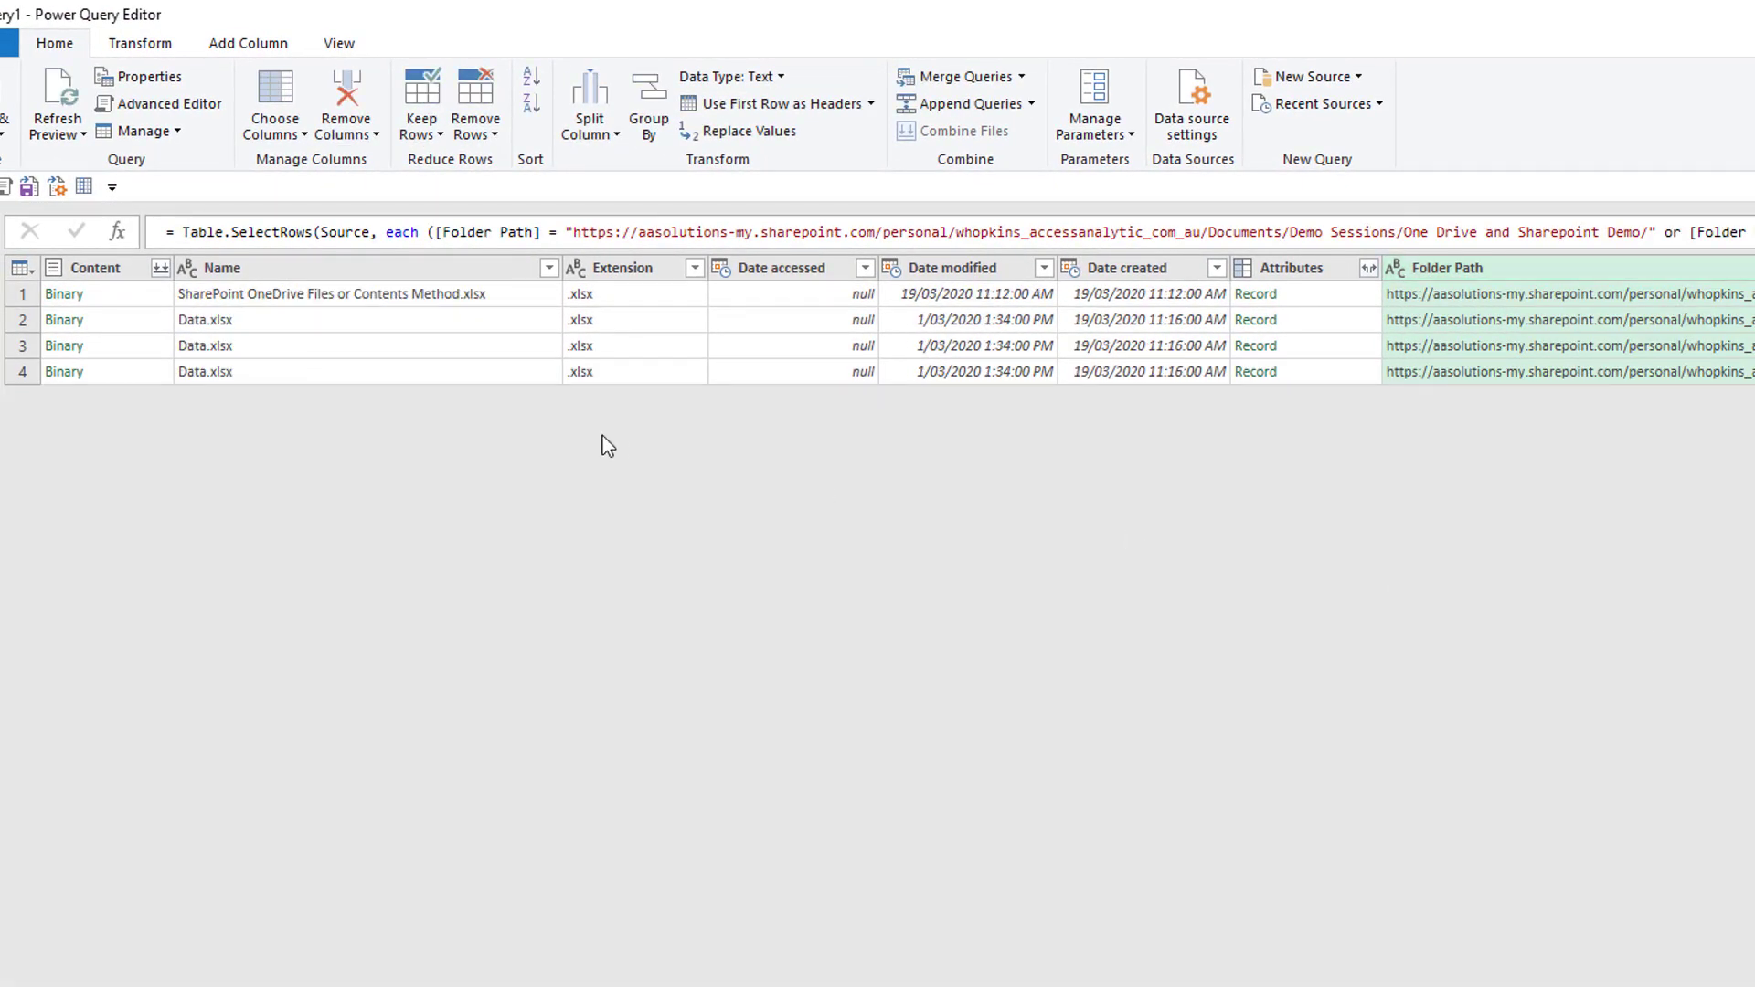
# Inspect row 2's full Folder Path URL, which ends in the month folder
pyautogui.click(1565, 326)
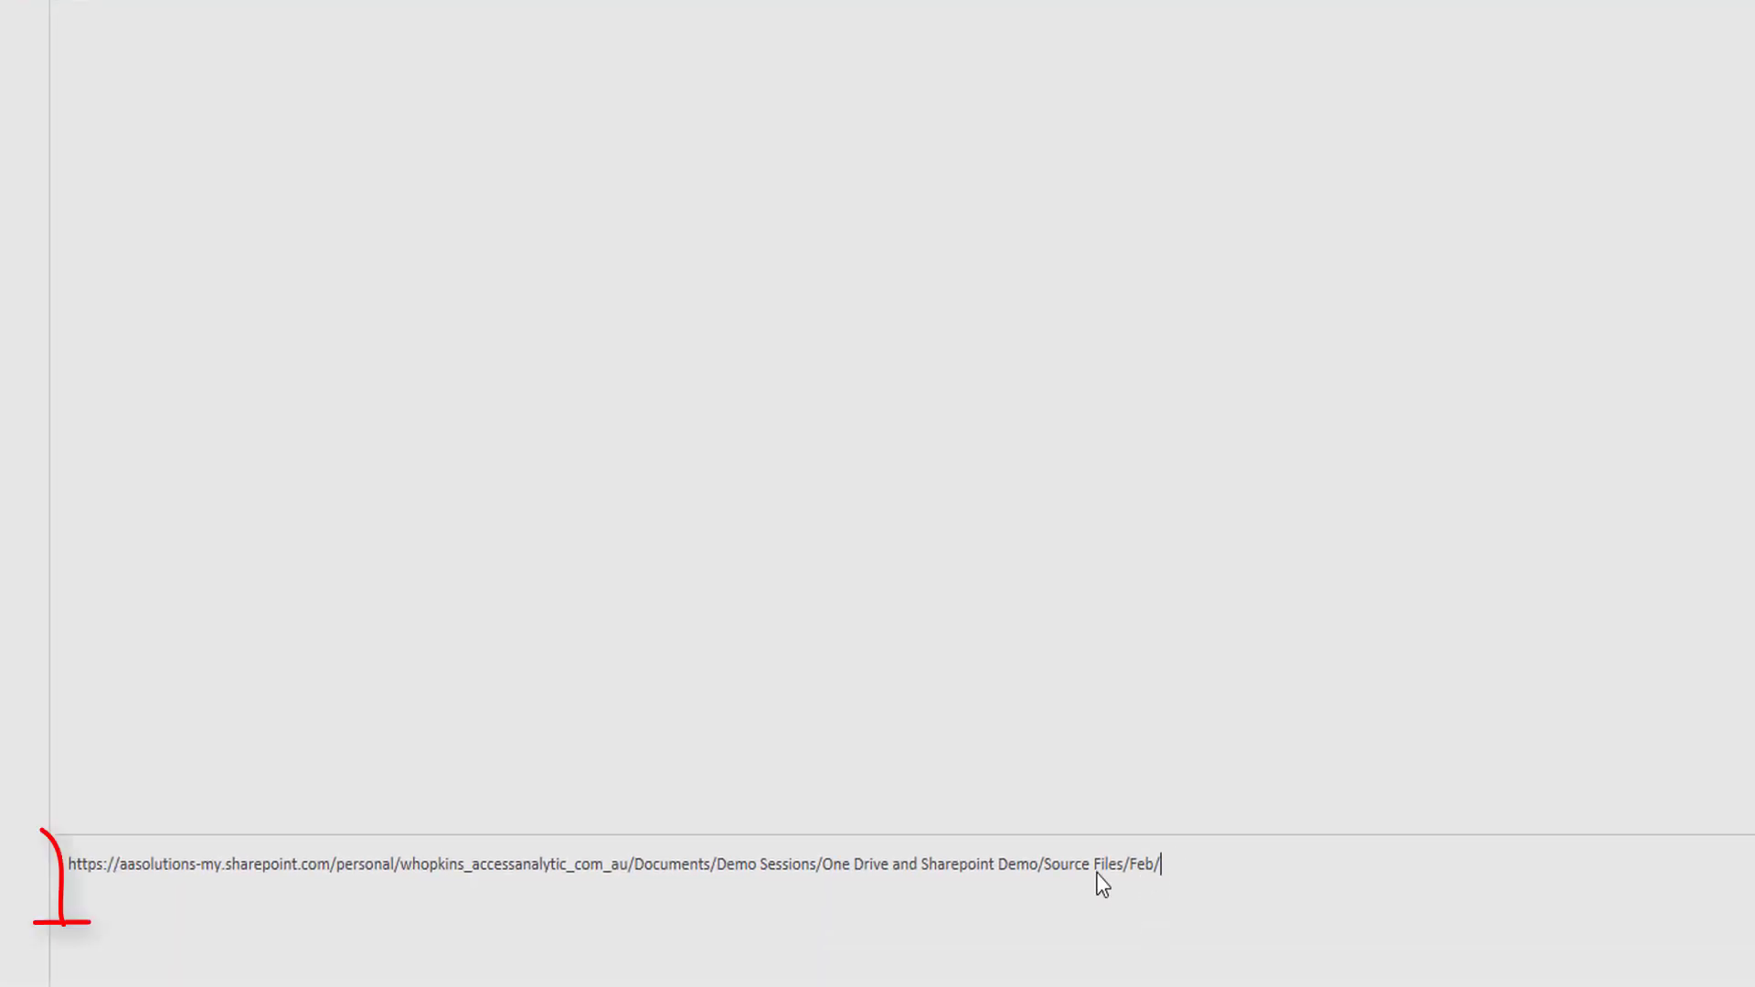
pyautogui.moveTo(1161, 864); pyautogui.dragTo(999, 864)
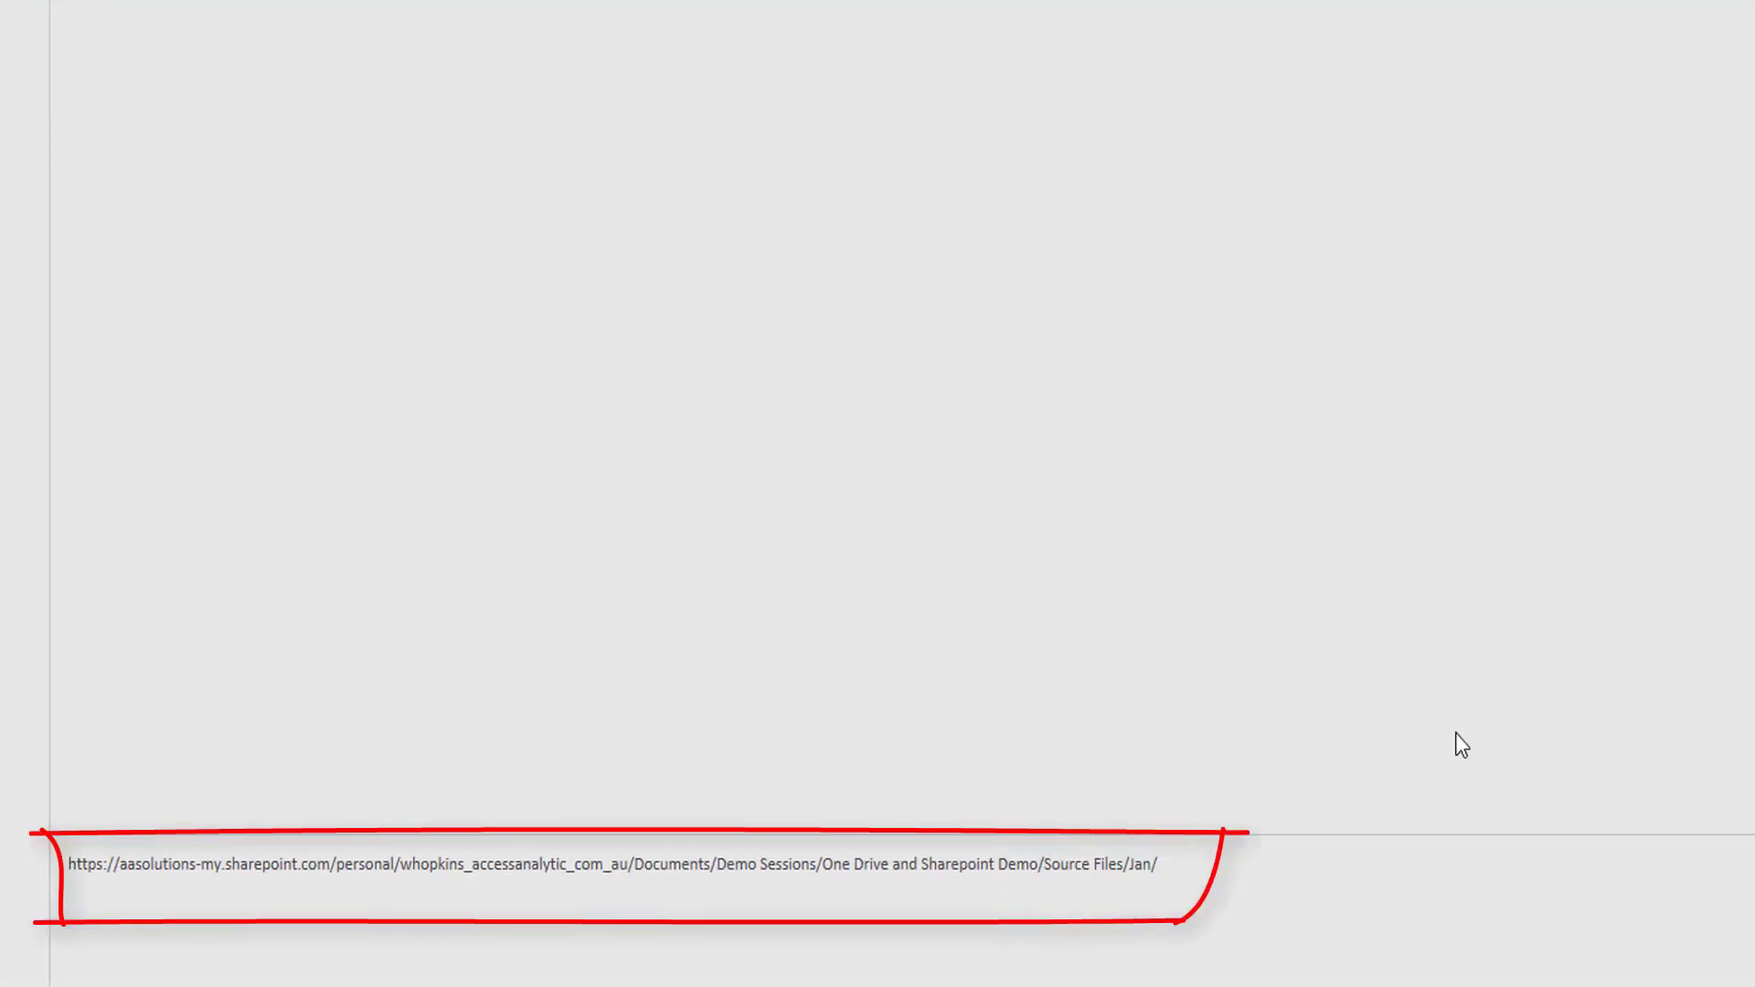
pyautogui.moveTo(1161, 864); pyautogui.dragTo(47, 780)
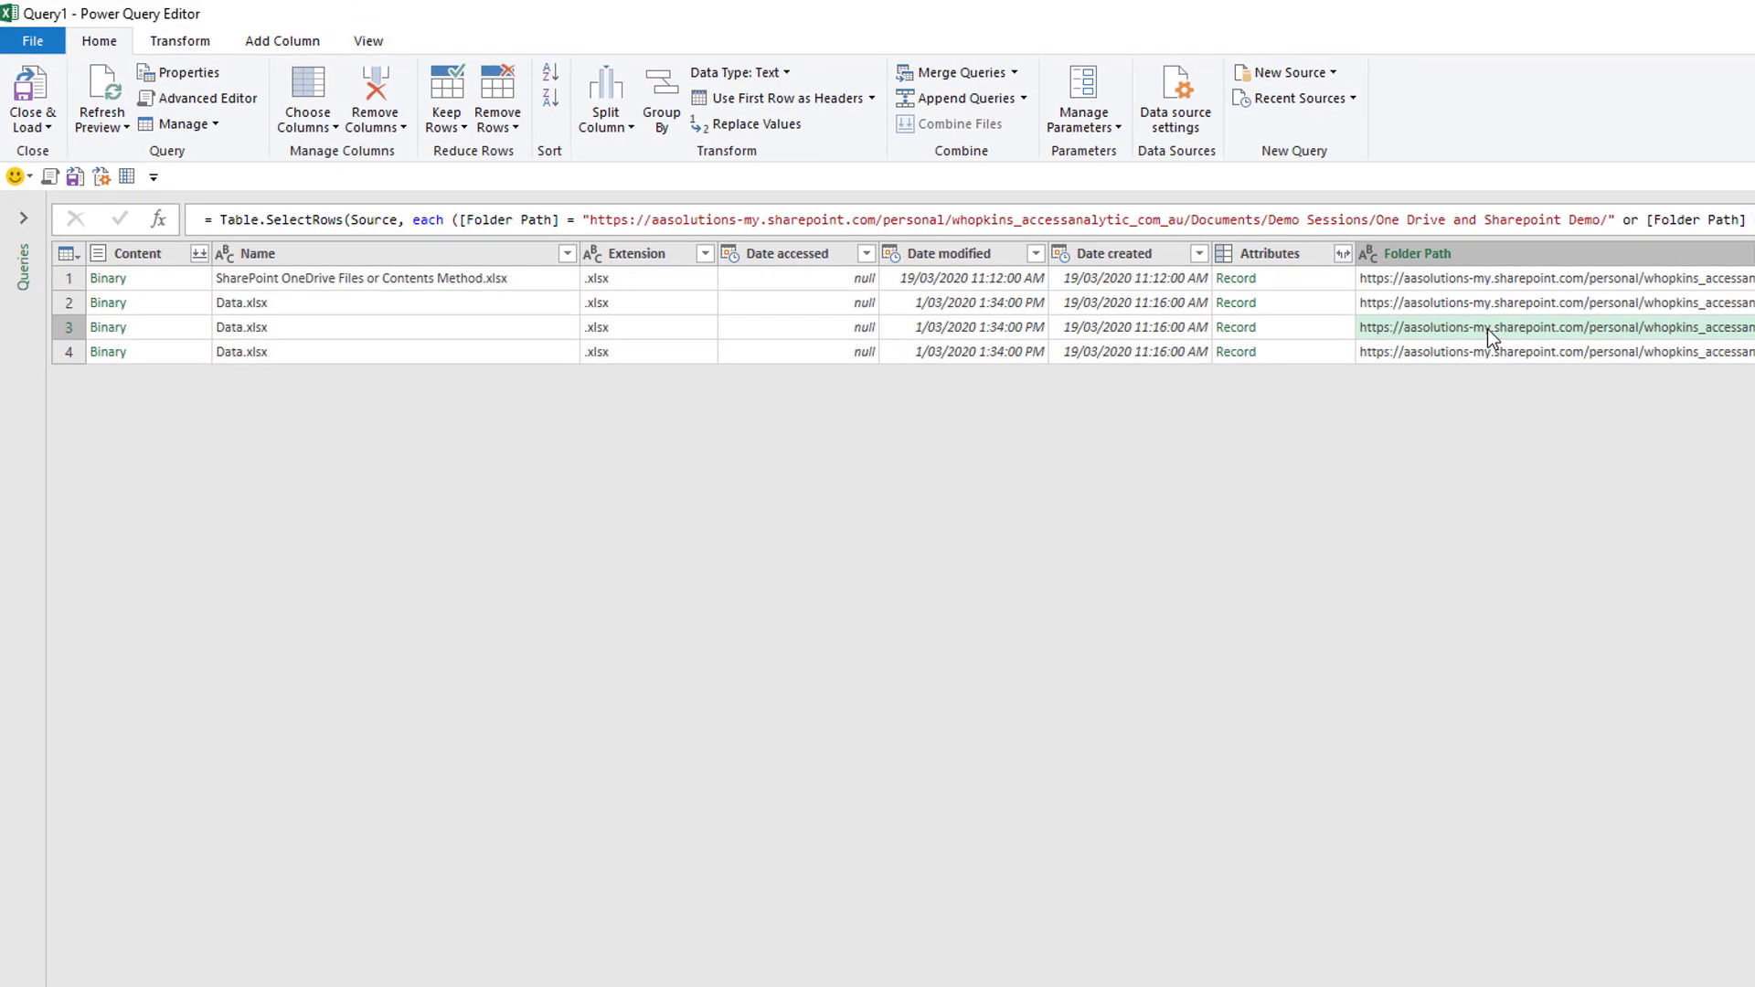
# Check row 3's folder path, then open its Jan Data.xlsx binary contents
pyautogui.rightClick(1488, 329)
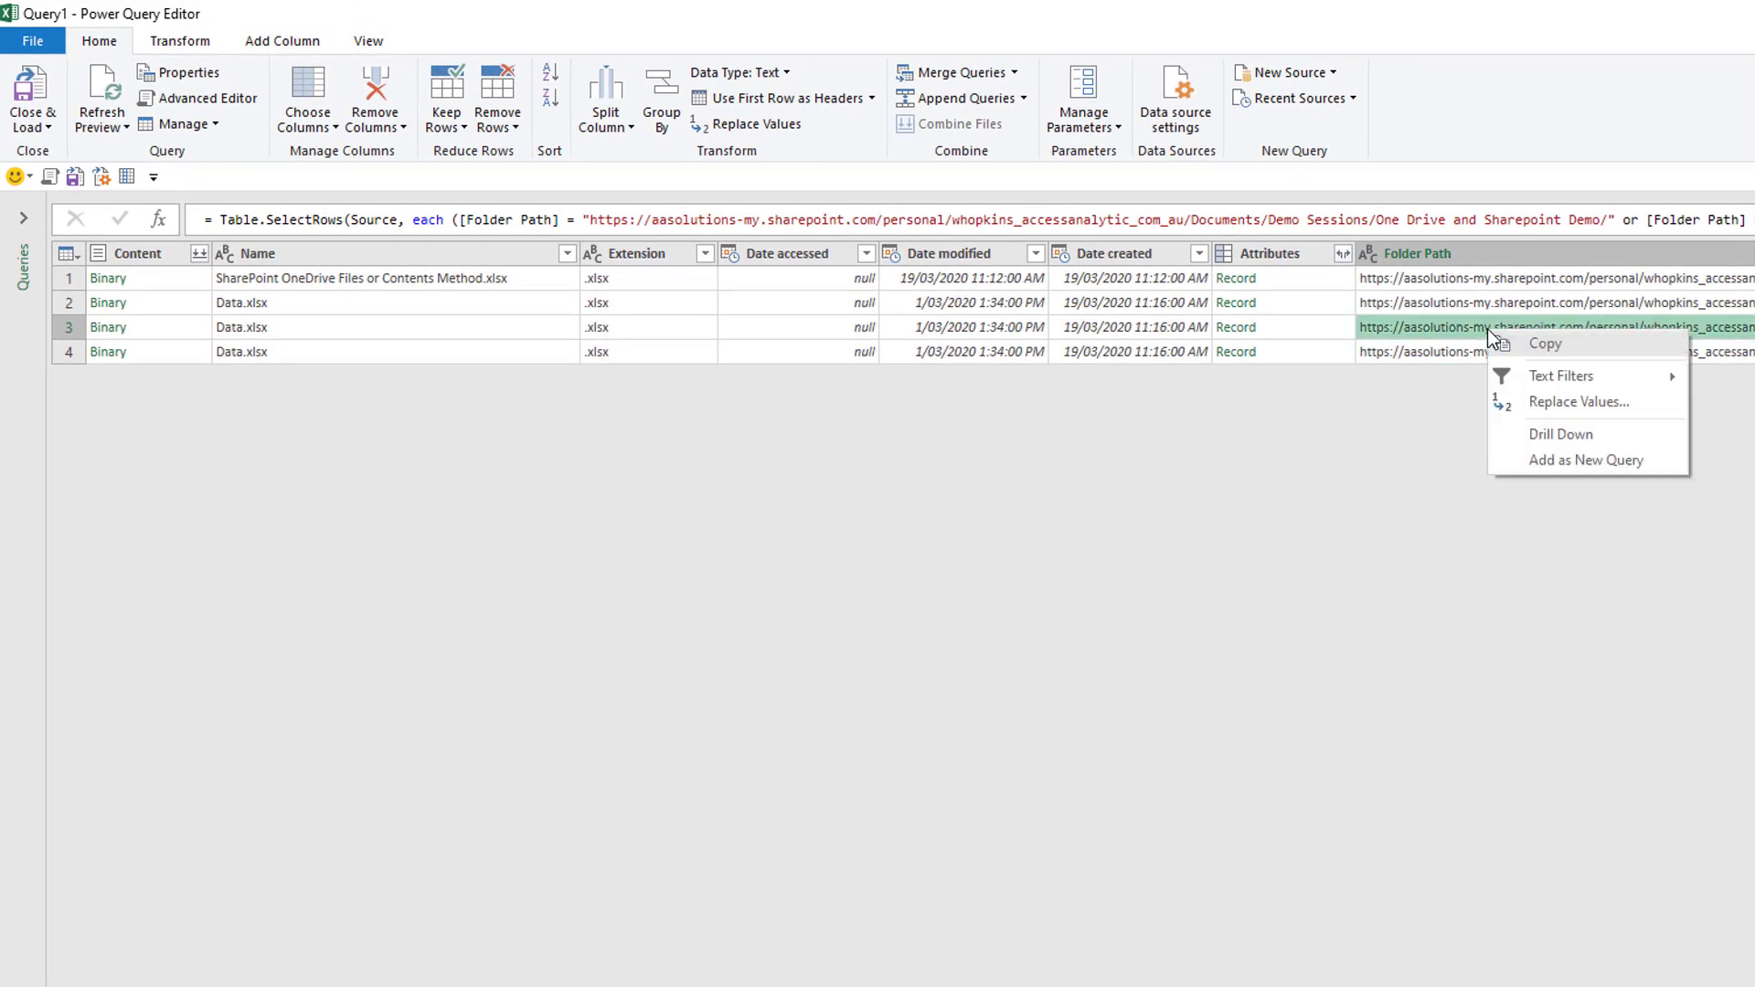
pyautogui.moveTo(1553, 380)
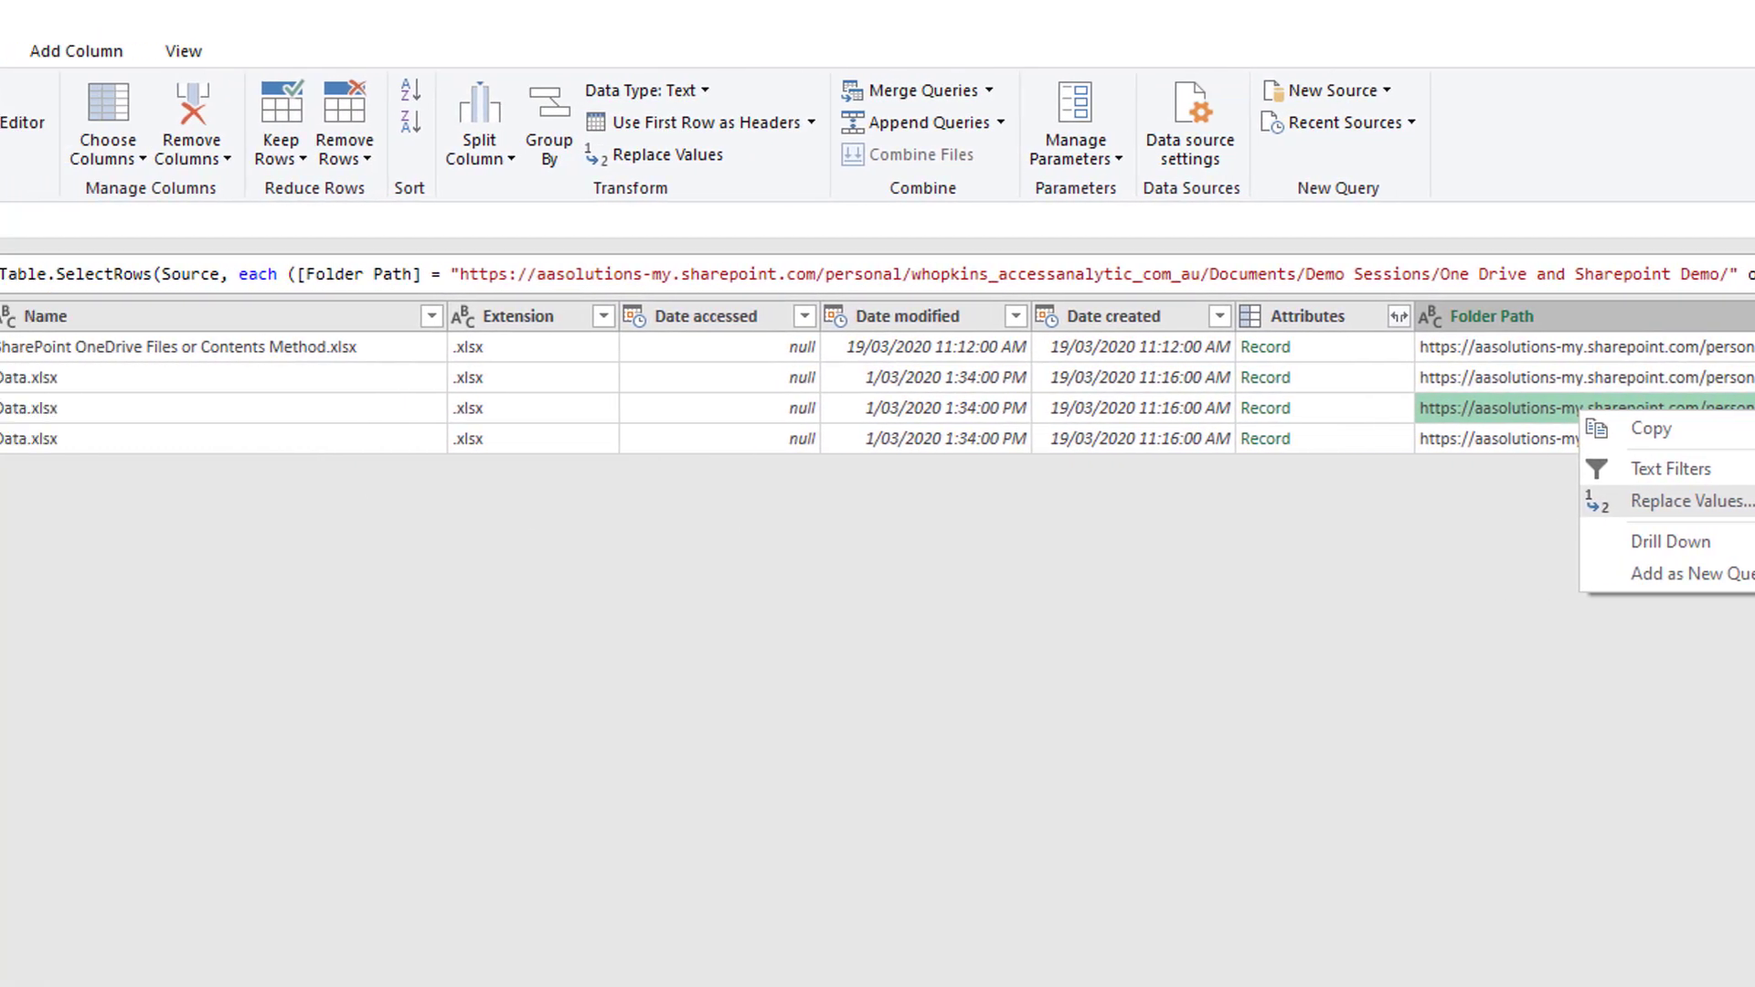
pyautogui.press('Escape')
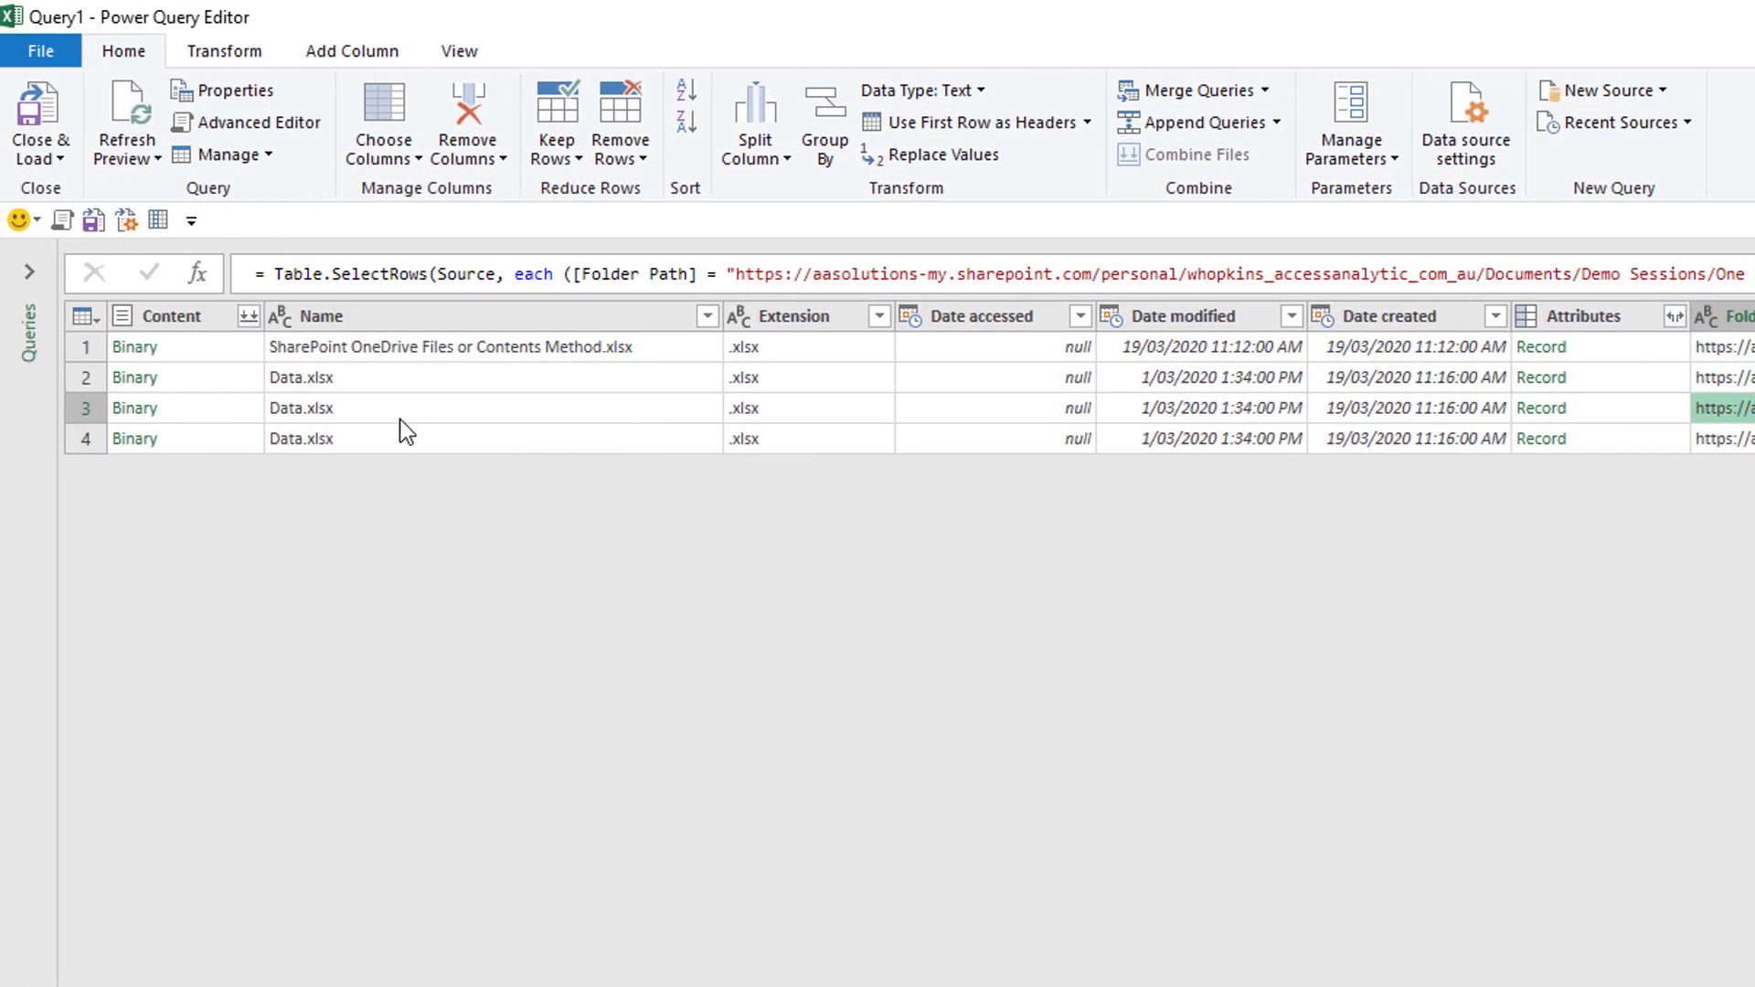
pyautogui.click(399, 419)
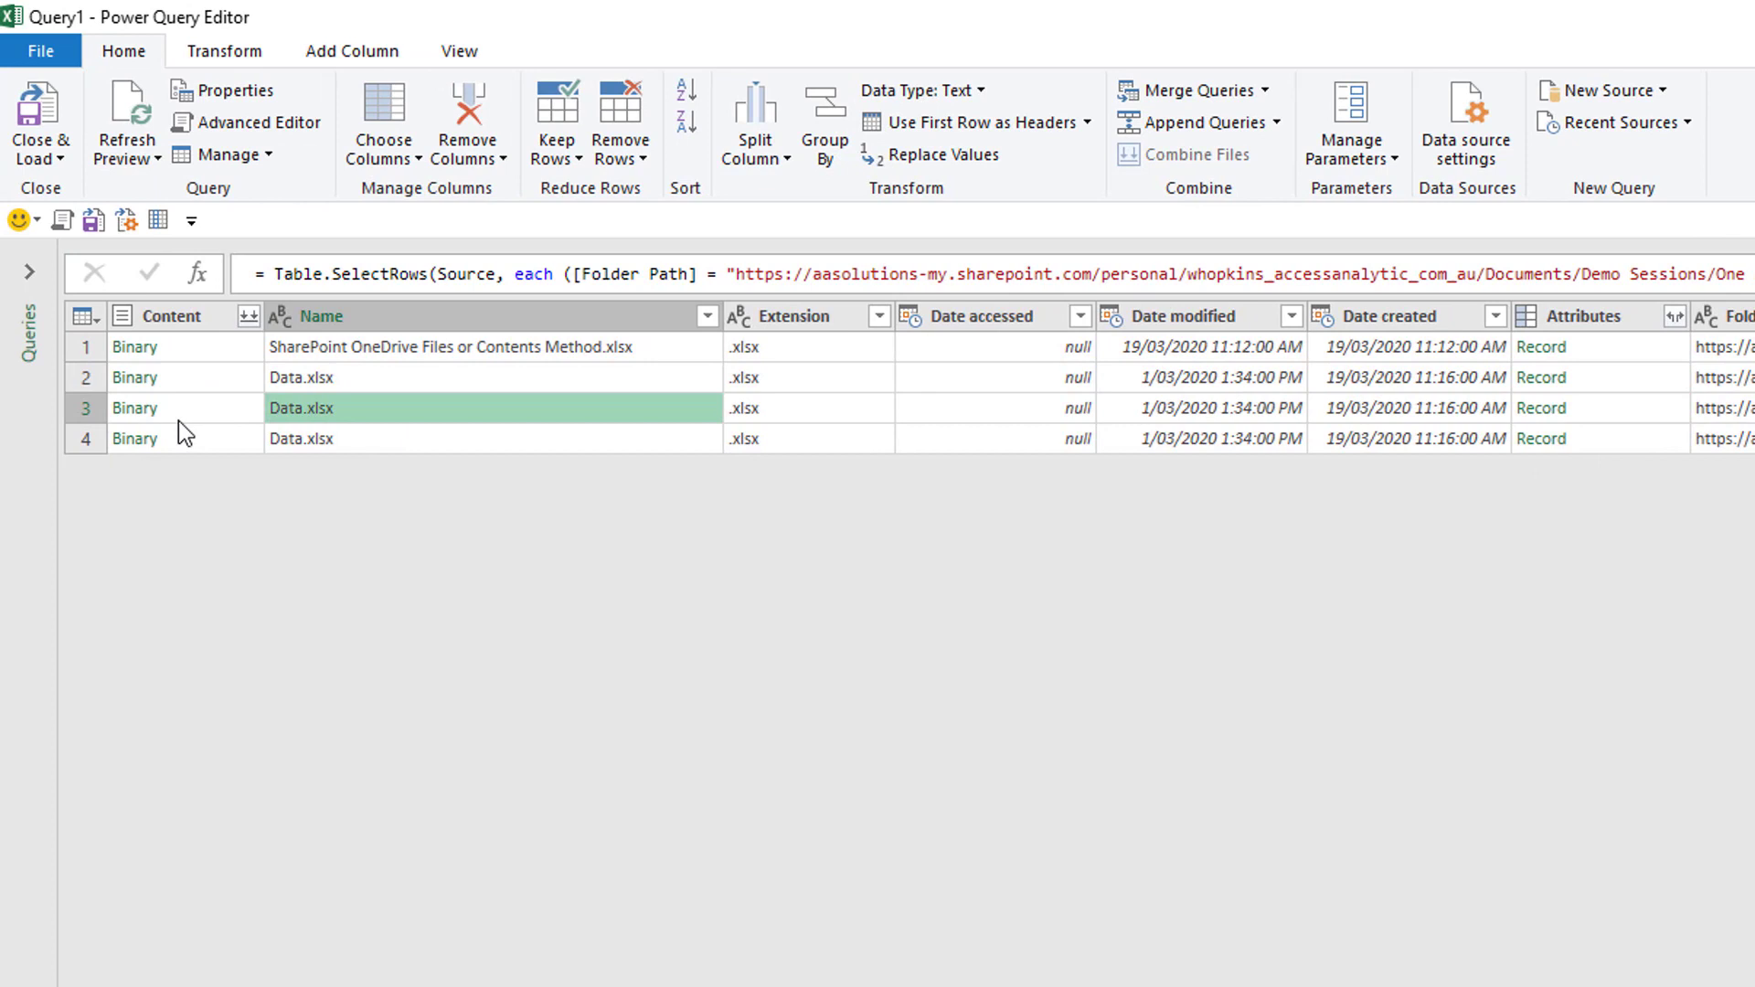
pyautogui.click(133, 416)
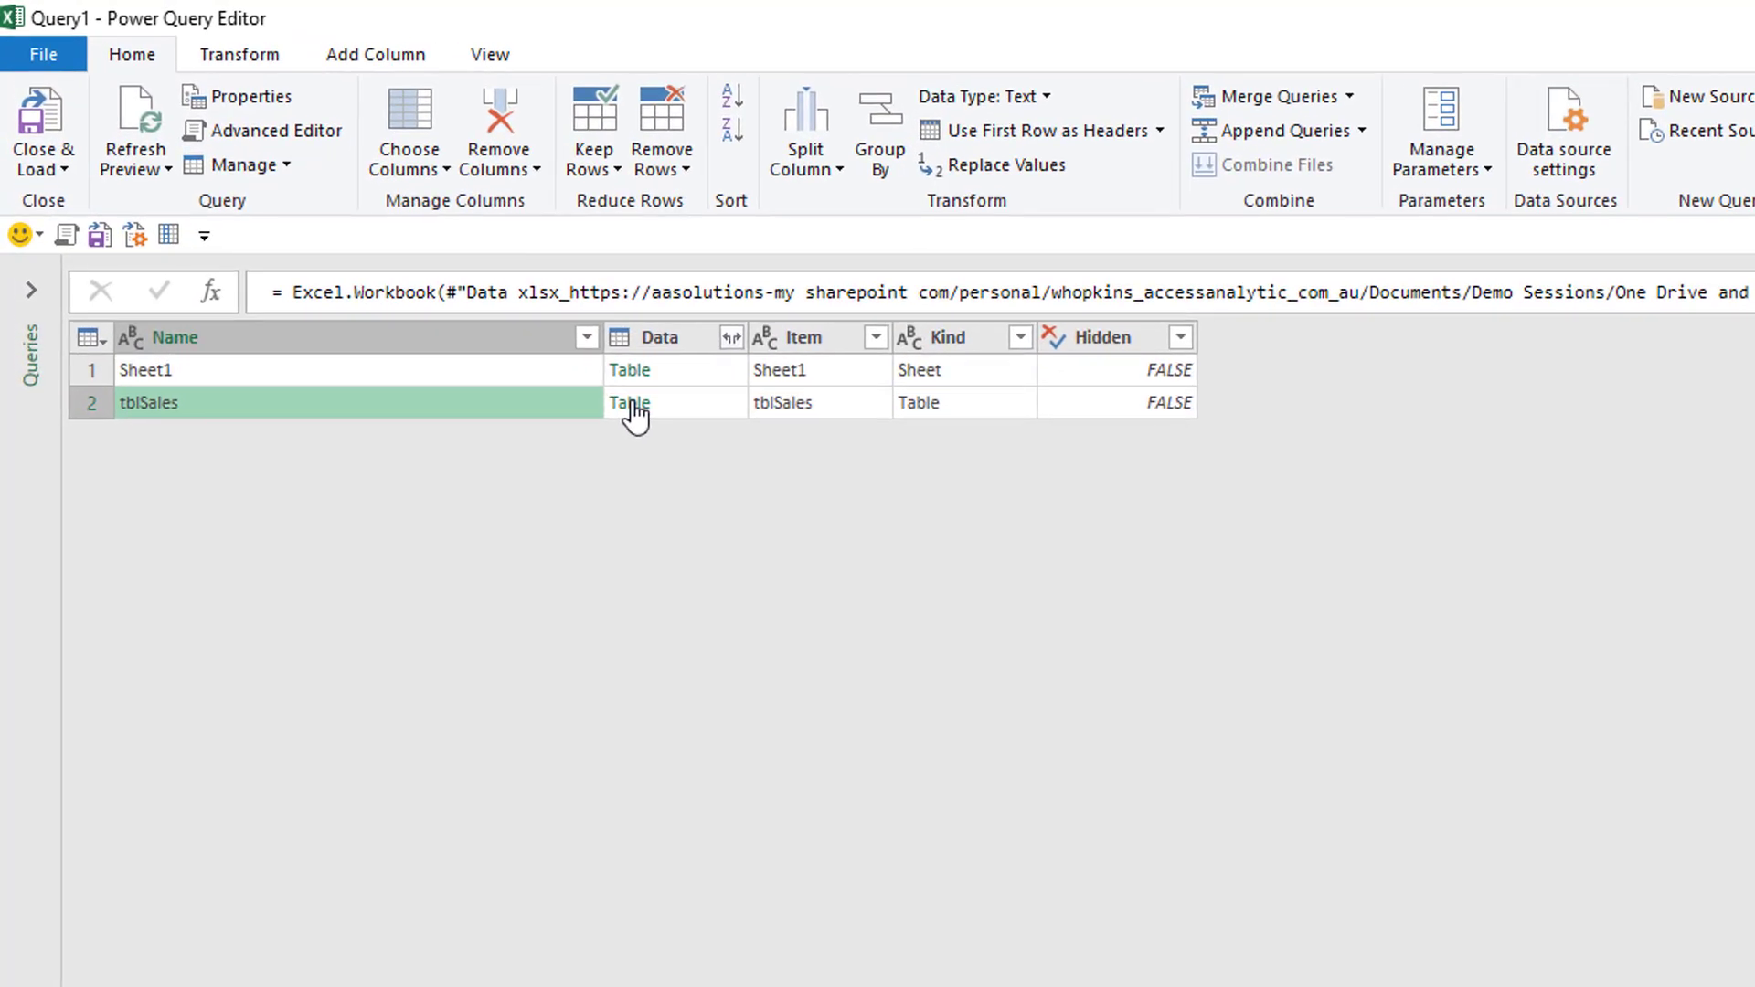
# Drill into tblSales and review the Source, Filtered Rows and Data.xlsx steps' formulas
pyautogui.click(631, 405)
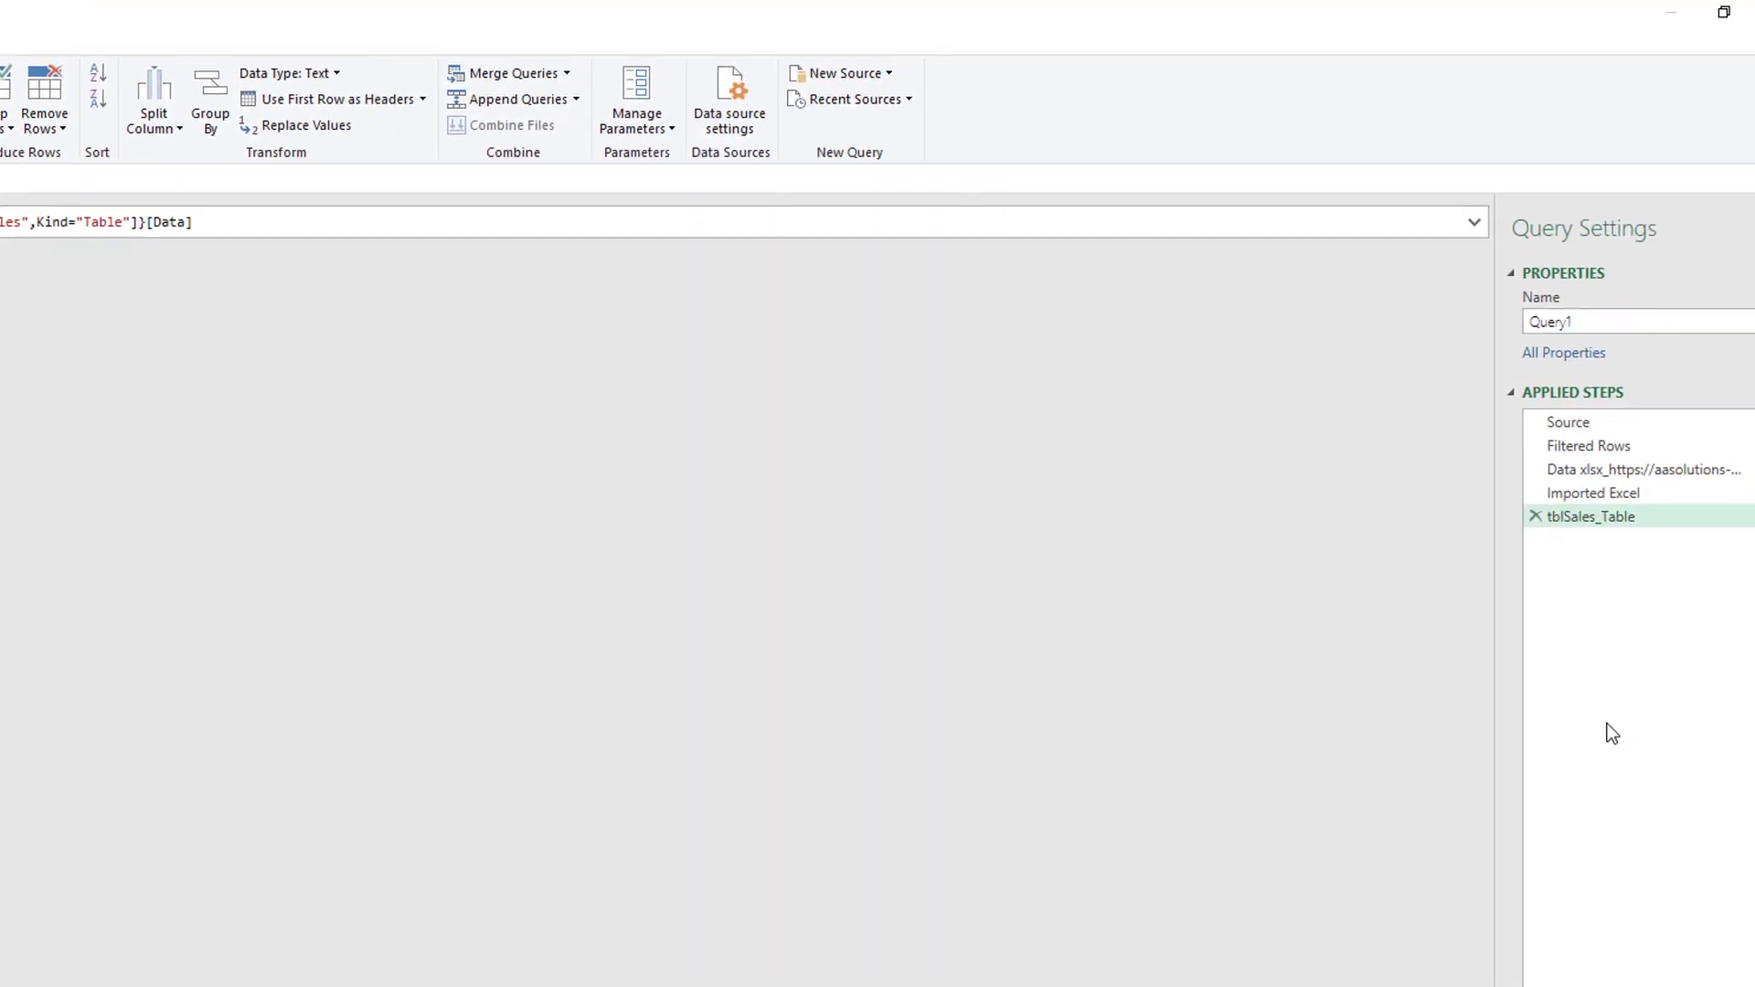
pyautogui.click(1601, 421)
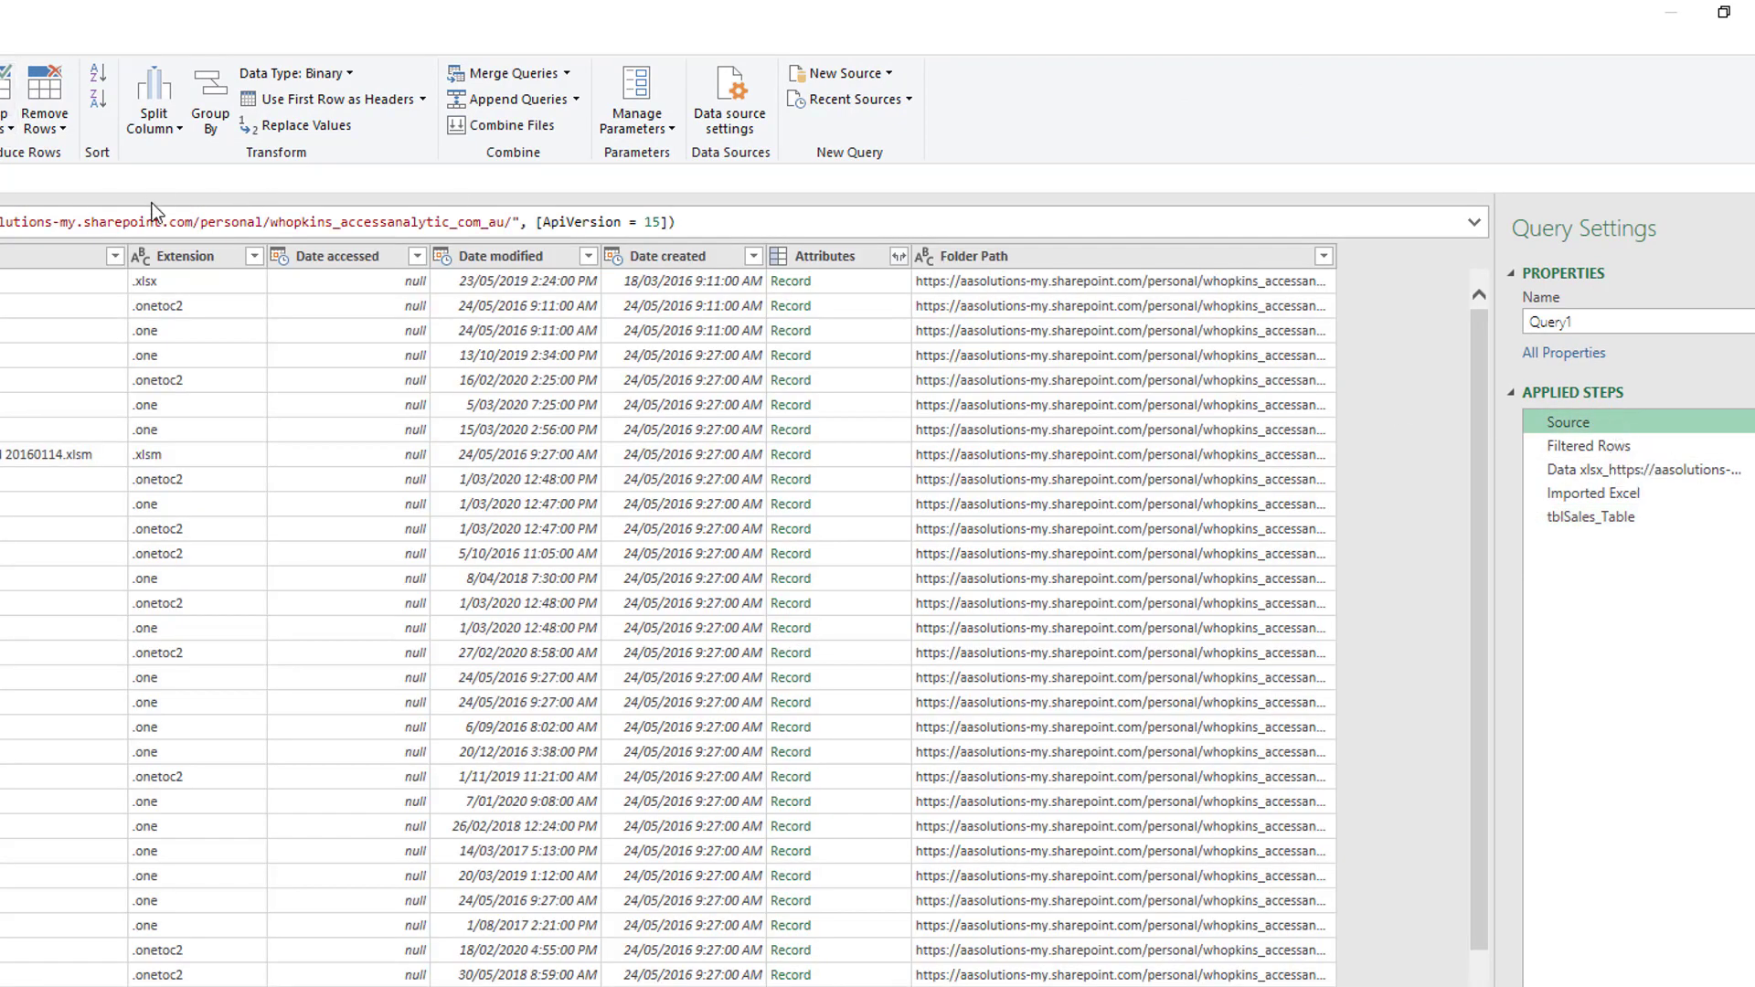
pyautogui.click(1656, 443)
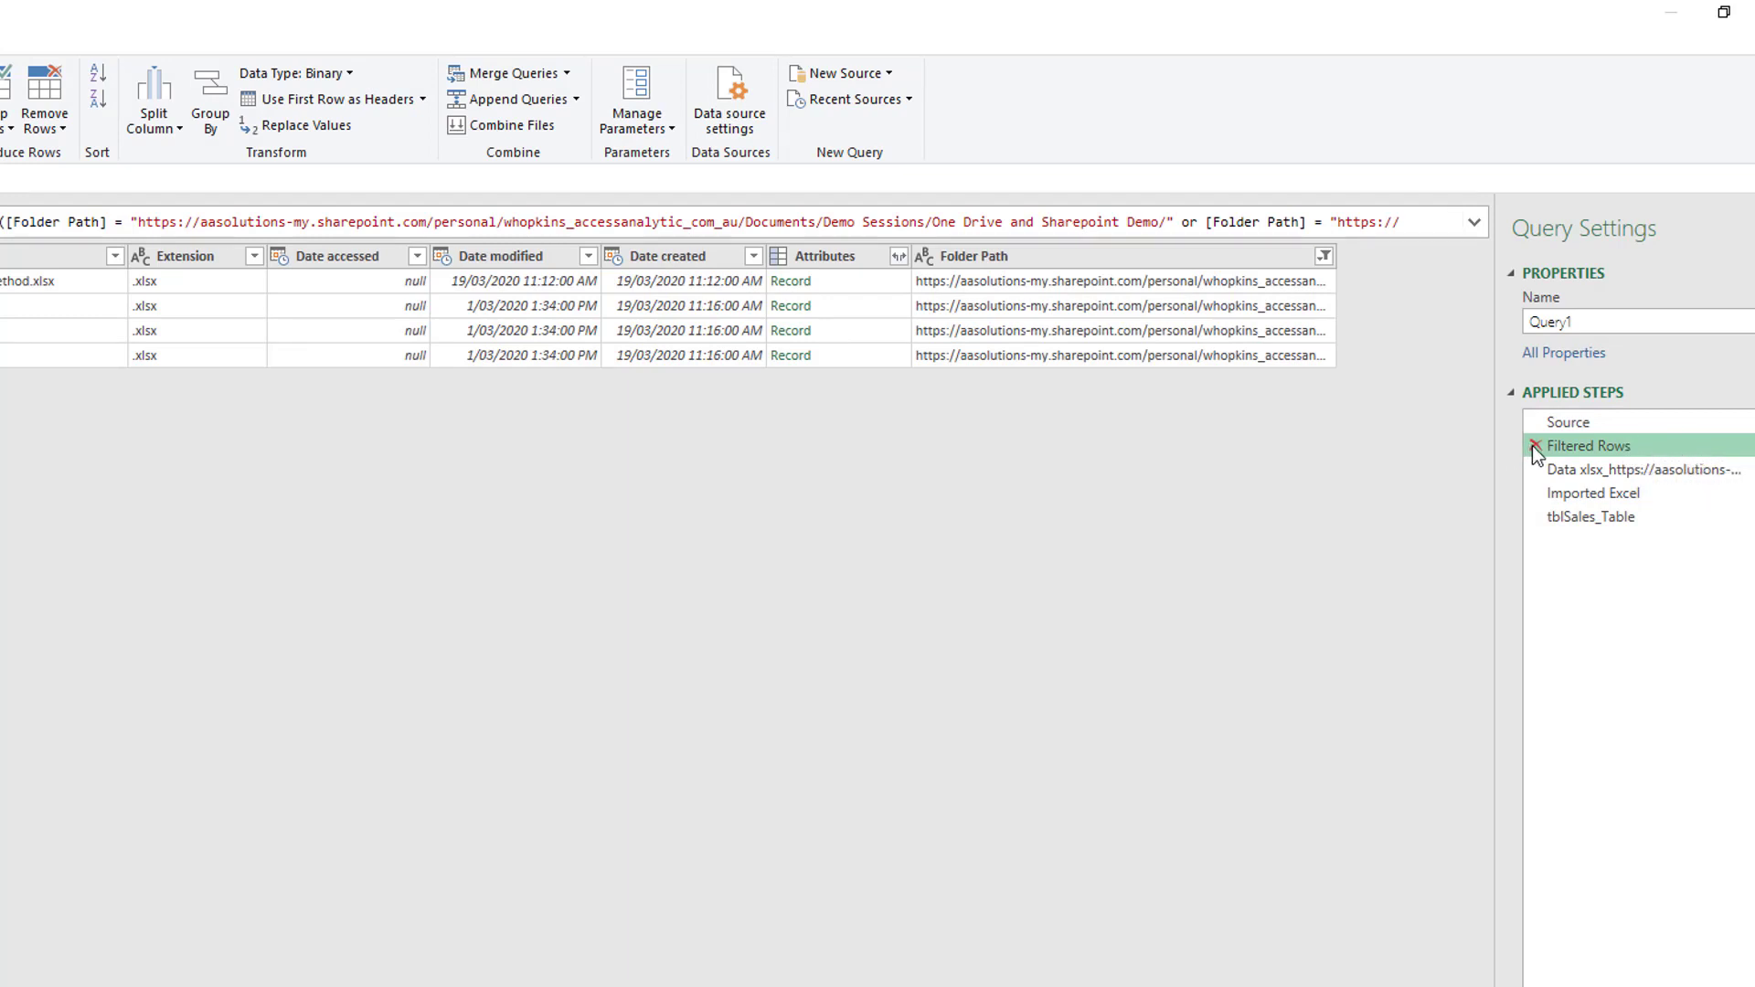
pyautogui.click(1579, 470)
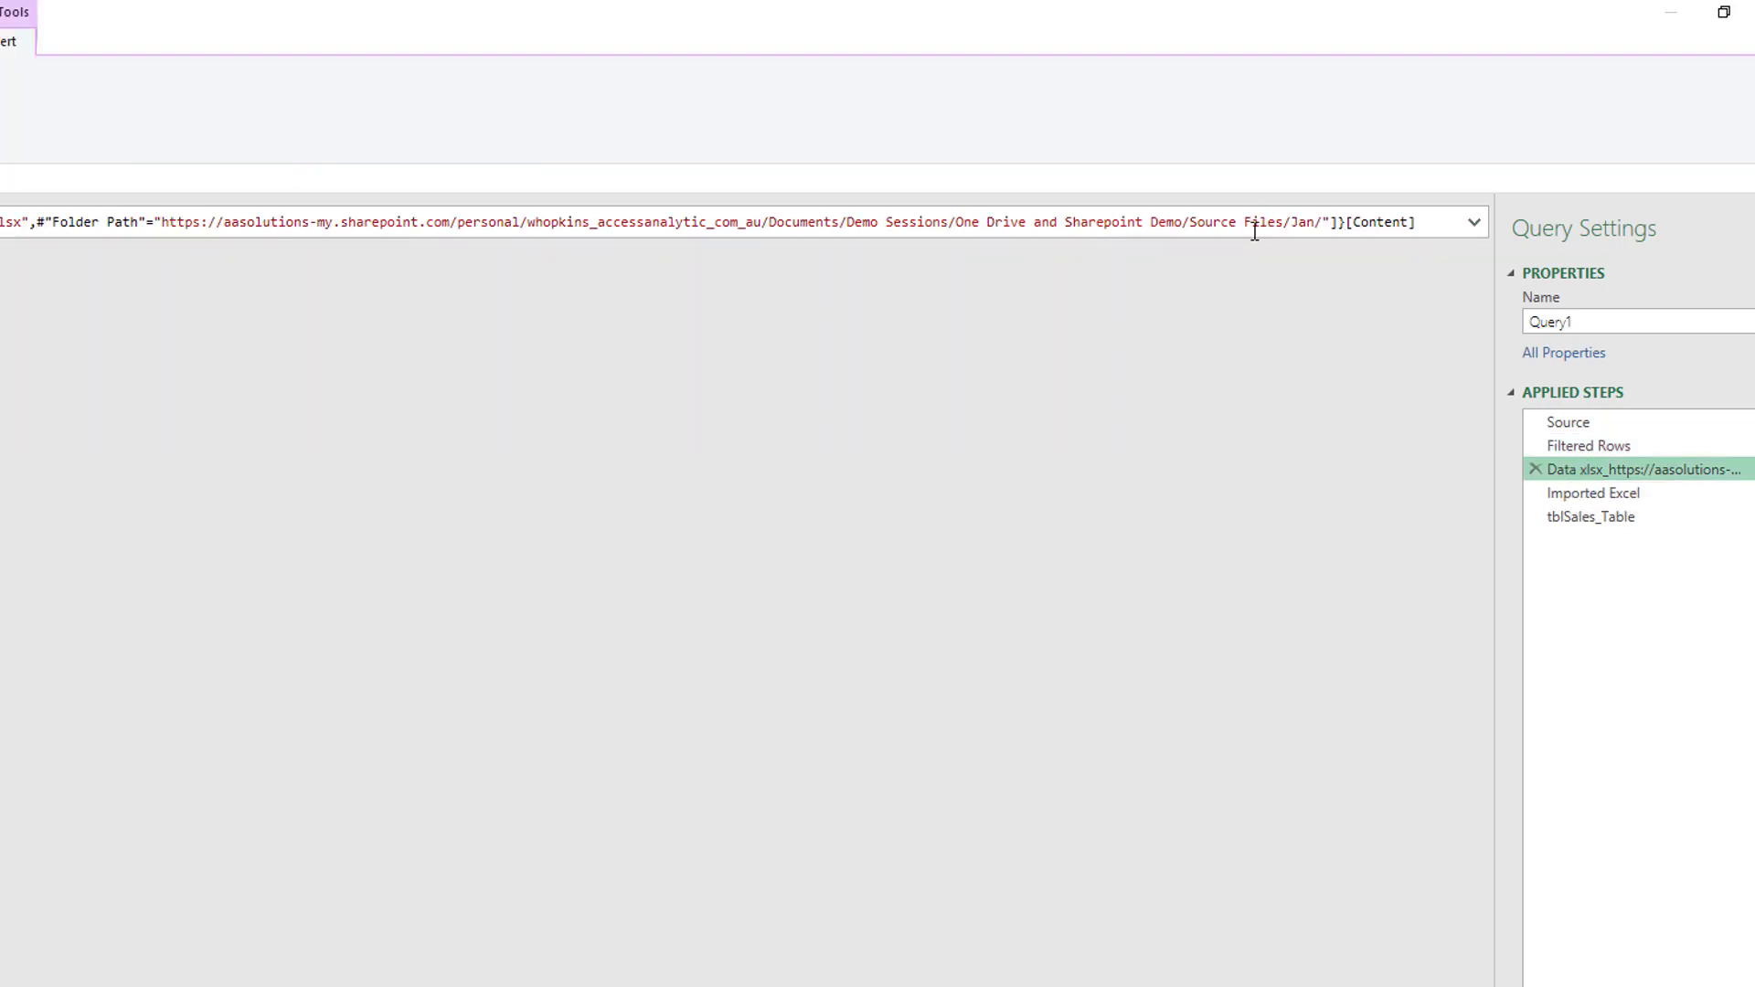
pyautogui.moveTo(1324, 225); pyautogui.dragTo(183, 230)
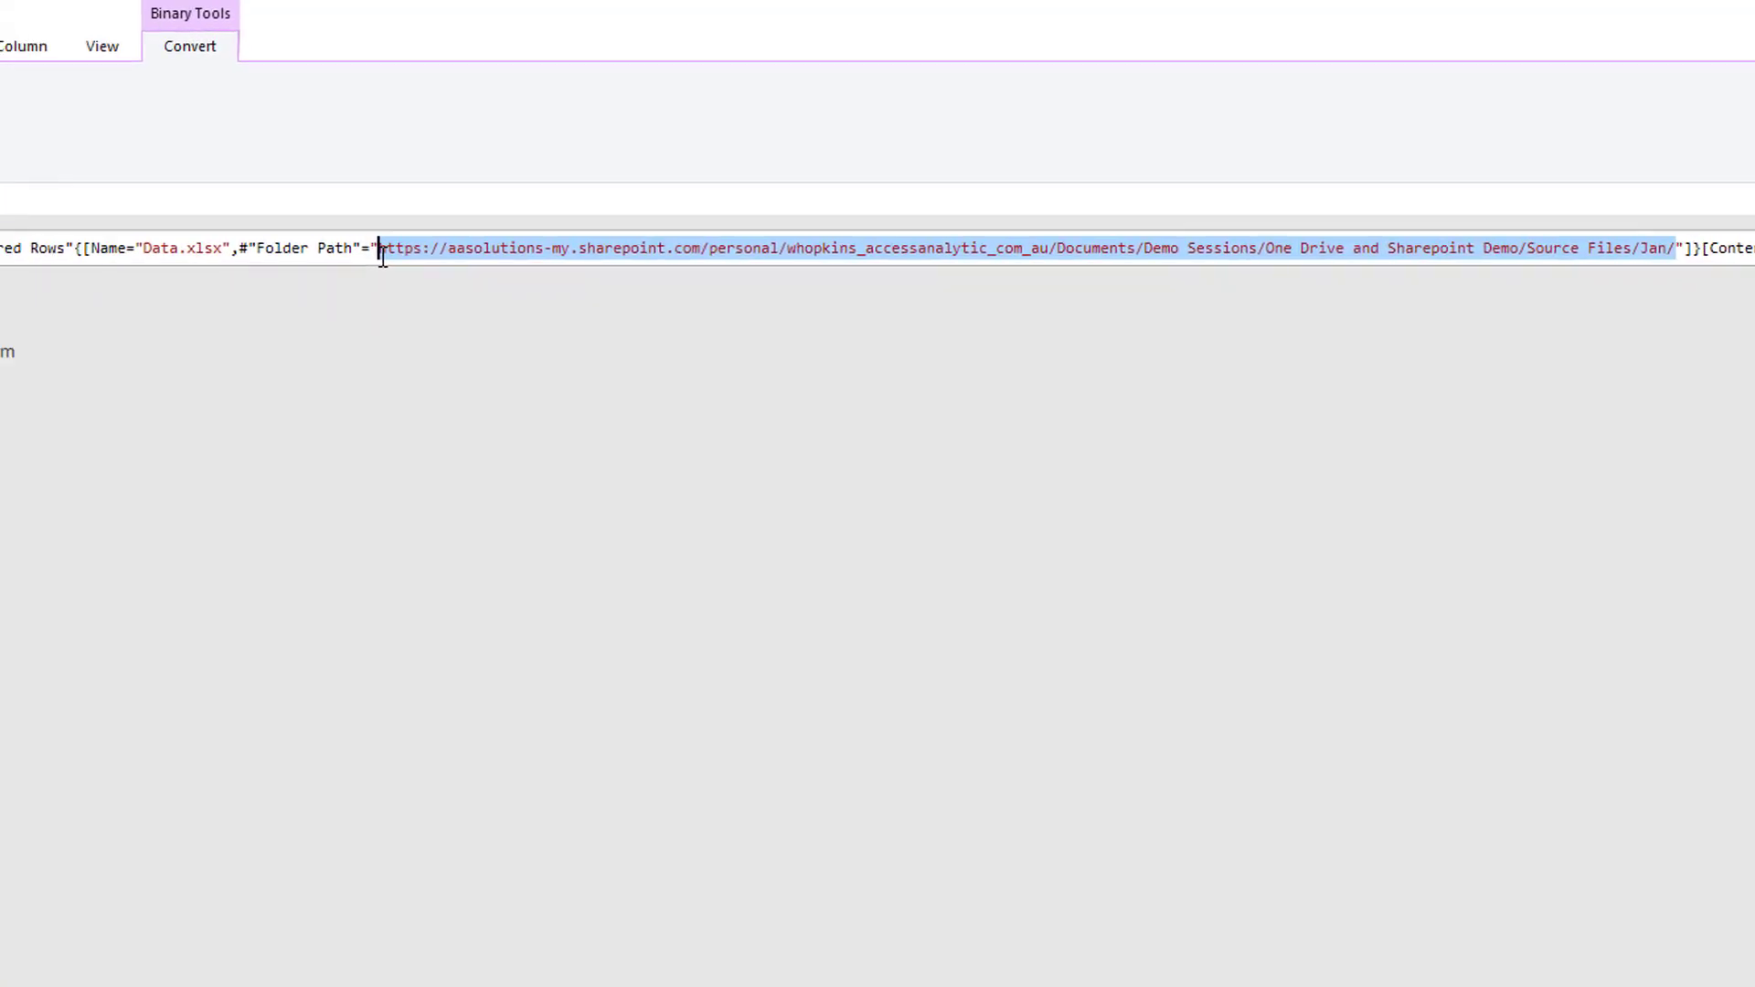
pyautogui.moveTo(301, 260); pyautogui.dragTo(223, 259)
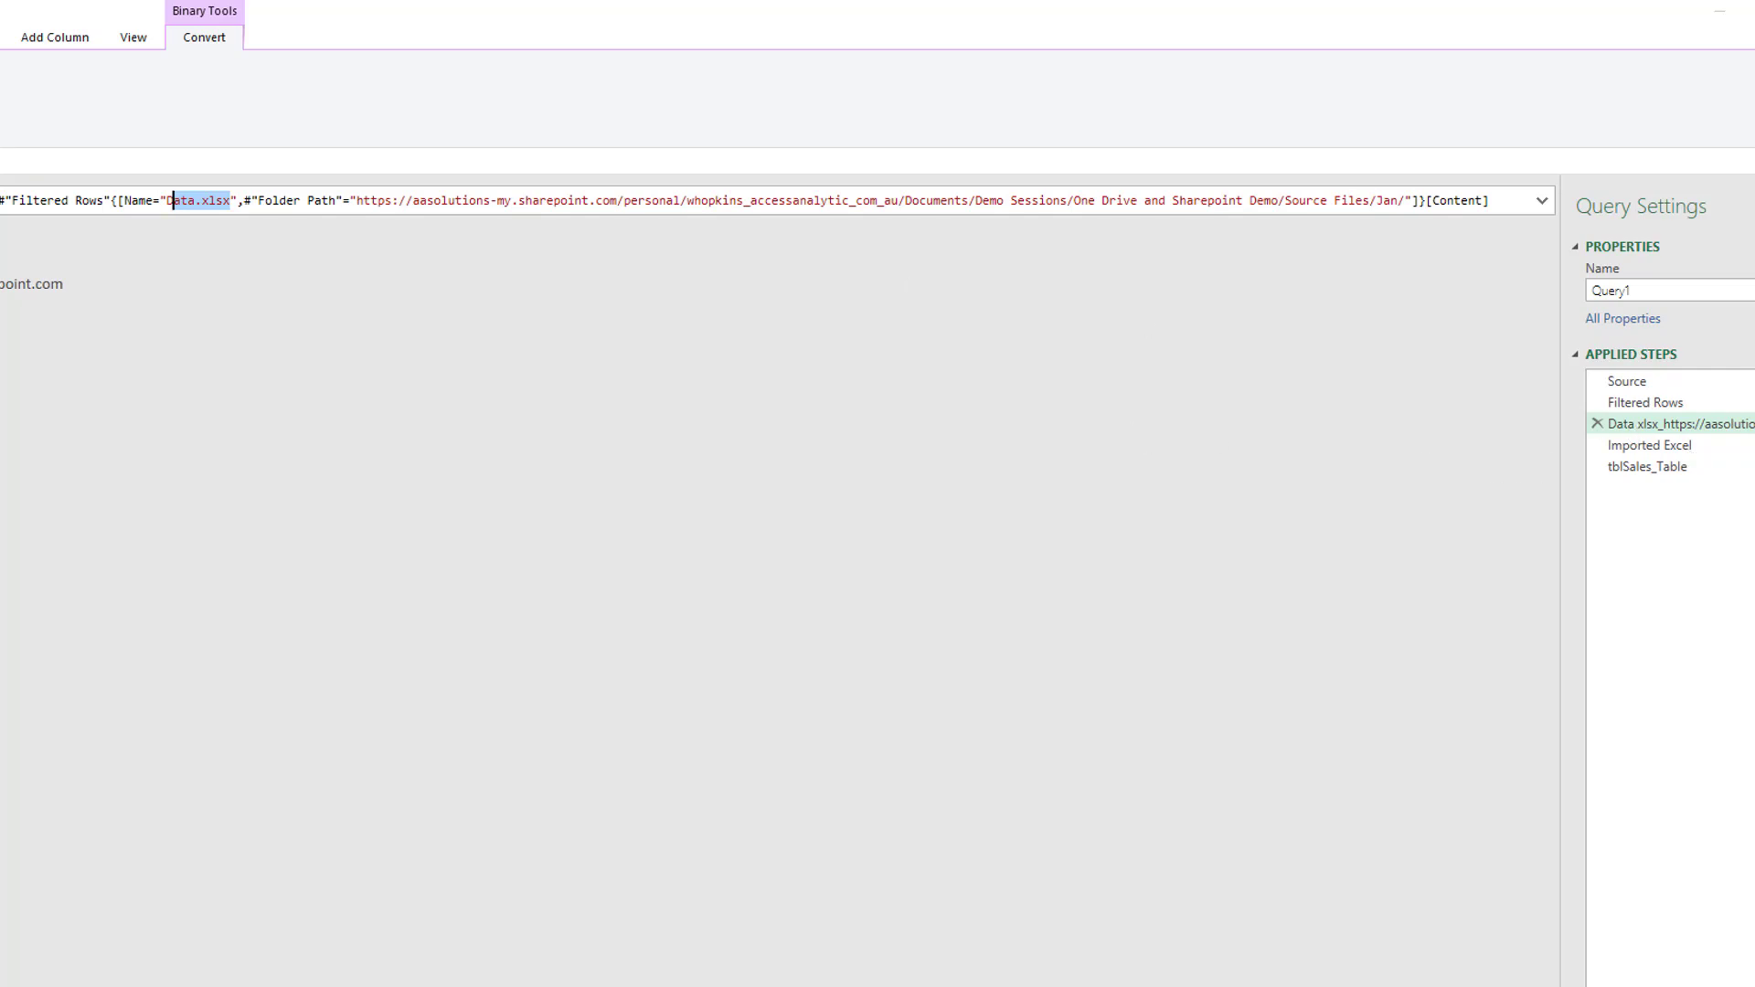
pyautogui.click(1671, 469)
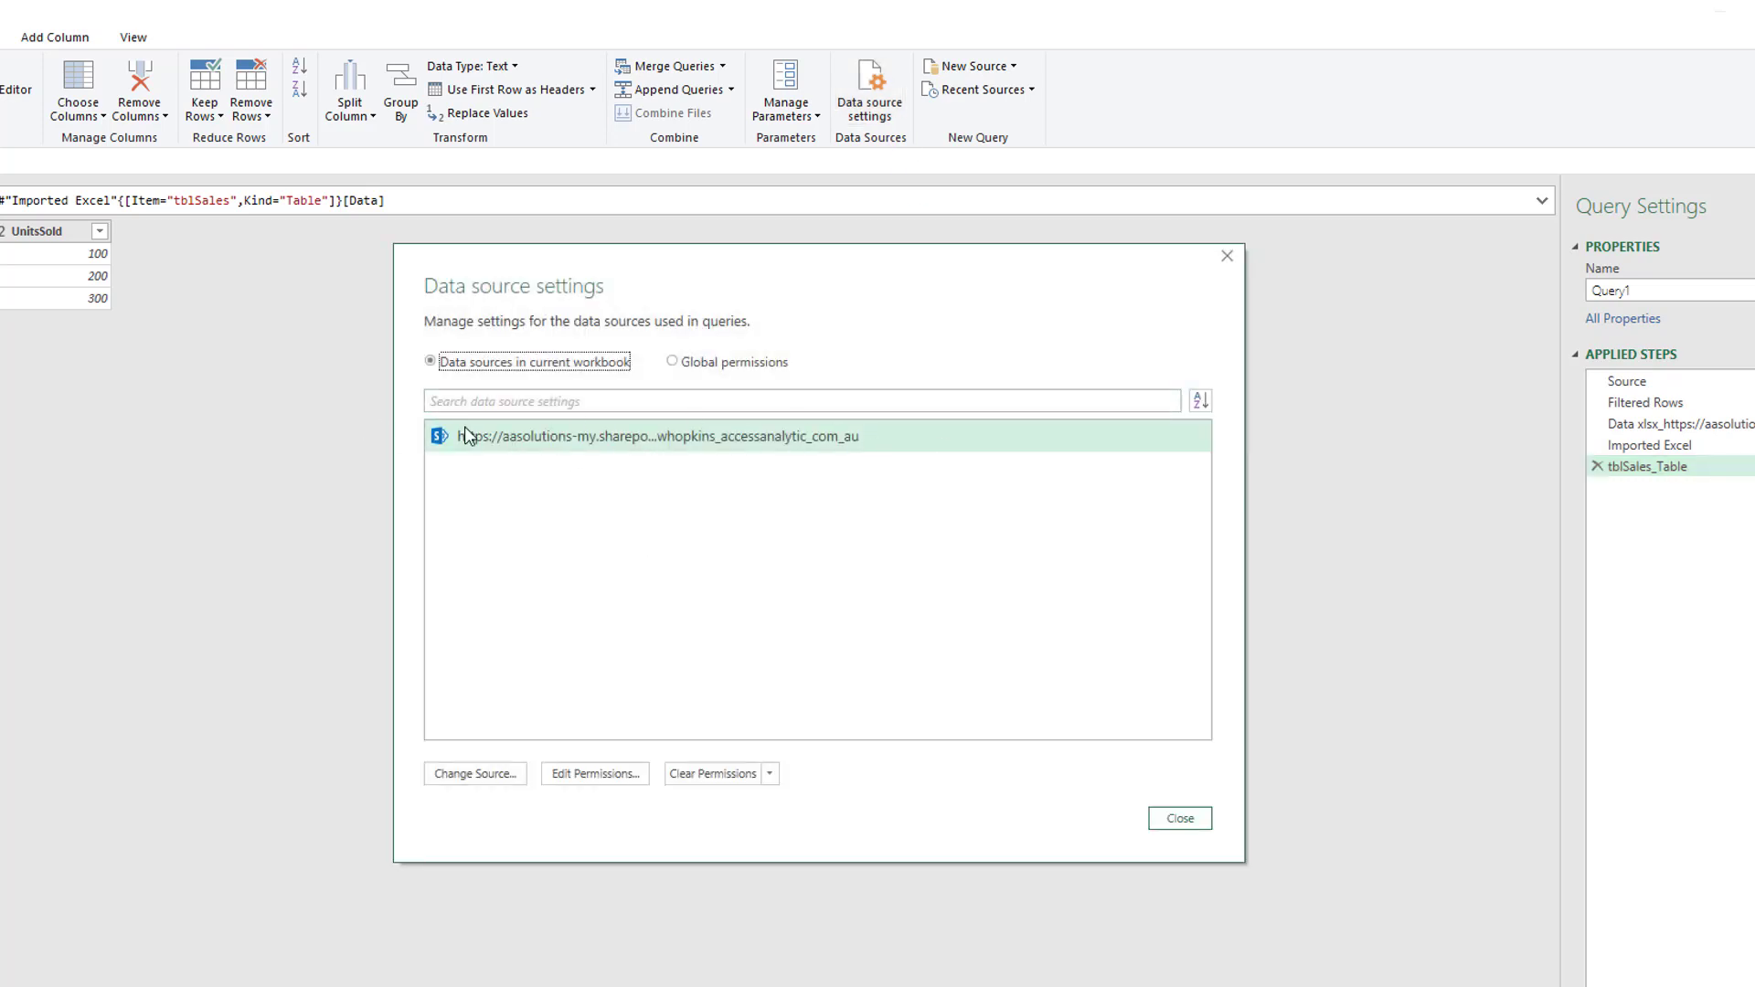
# Review the SharePoint source's site URL in Data source settings, then close it
pyautogui.click(503, 773)
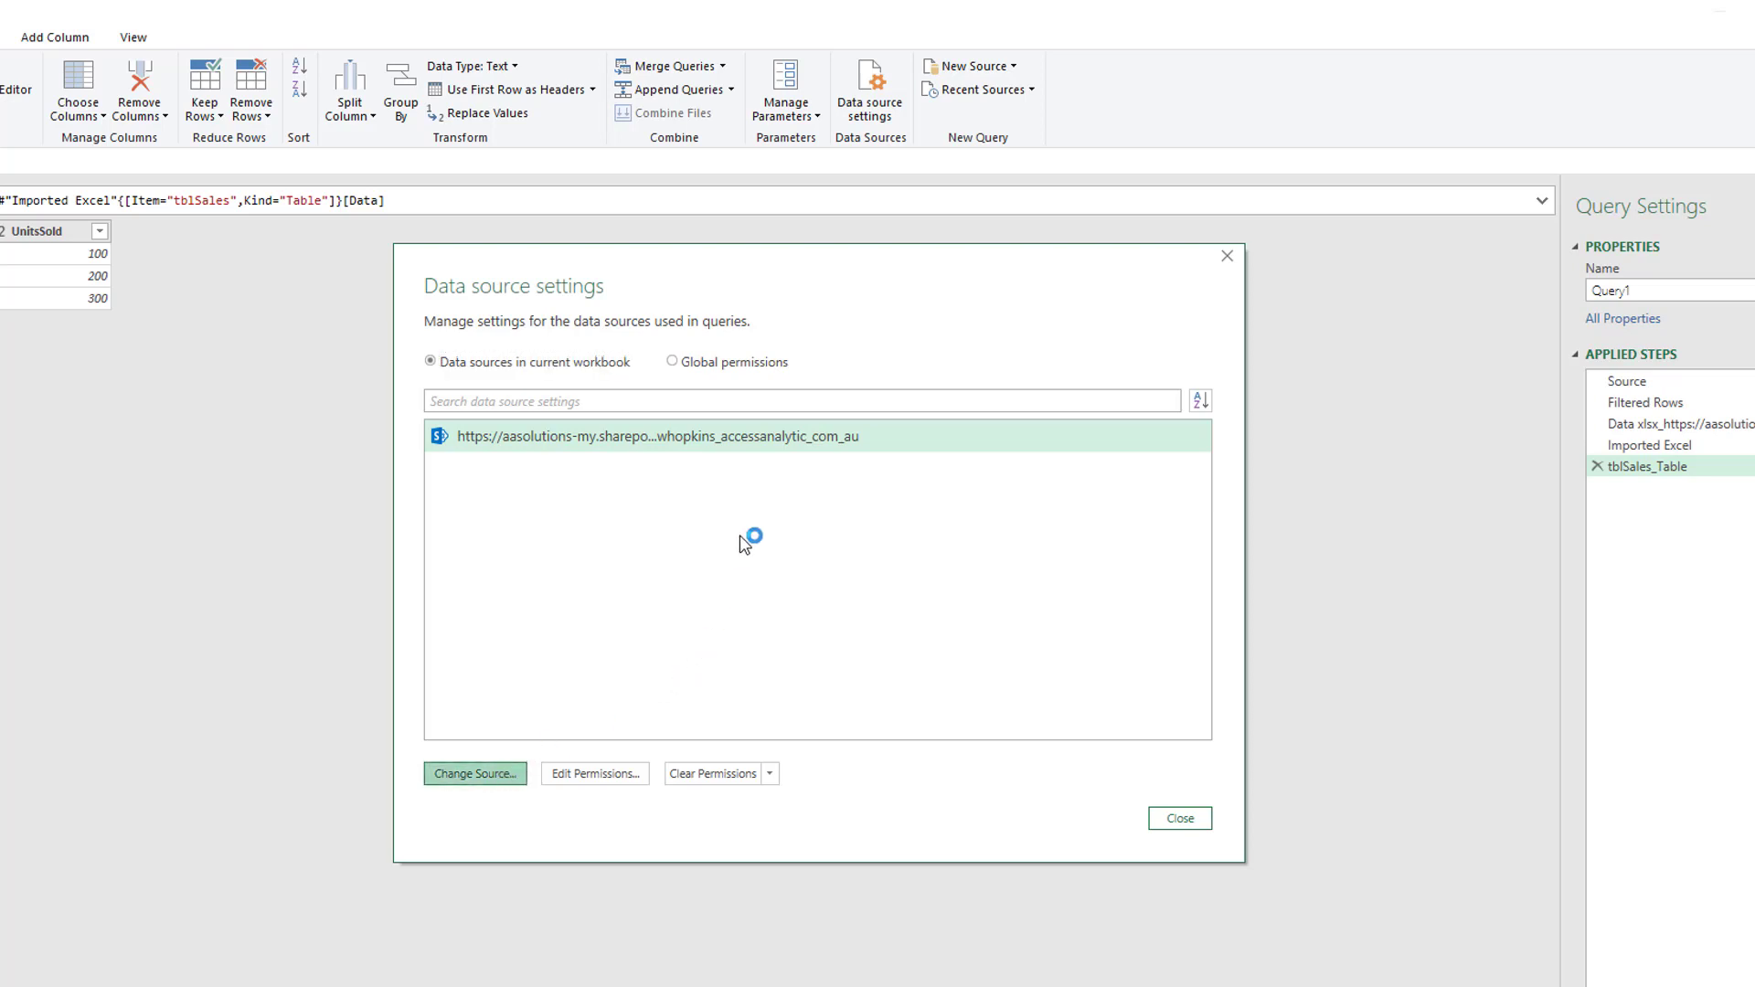
pyautogui.moveTo(821, 536); pyautogui.dragTo(954, 534)
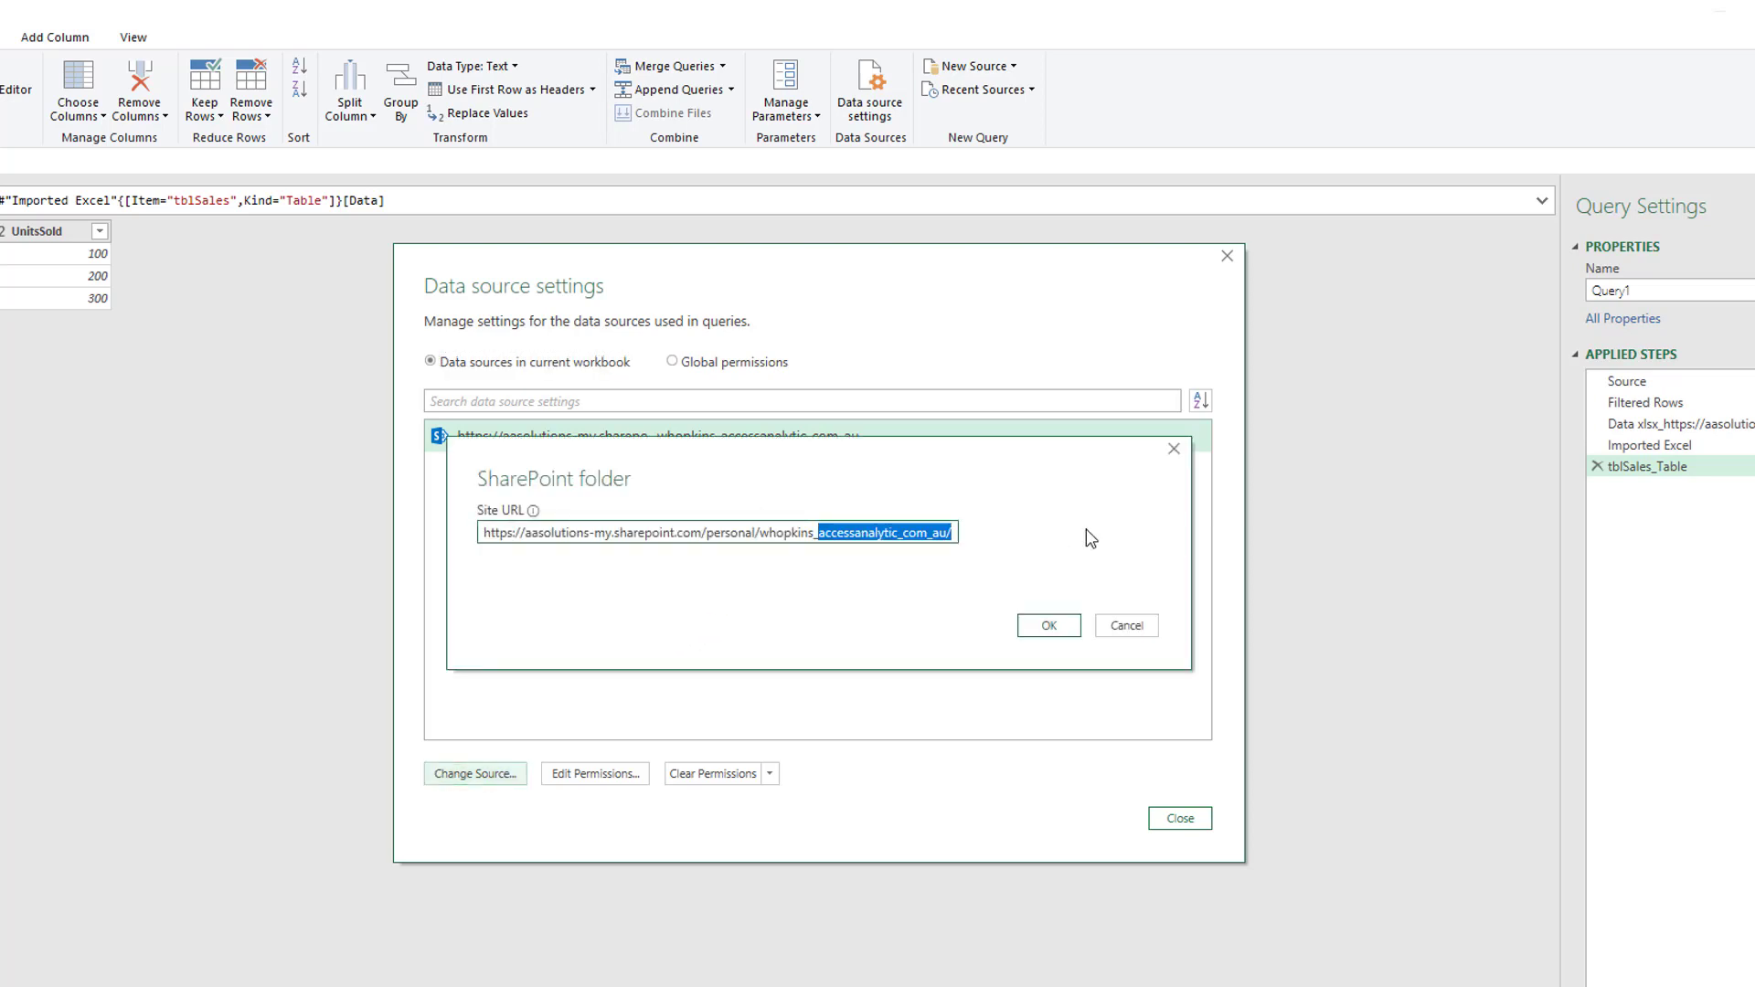
pyautogui.click(606, 533)
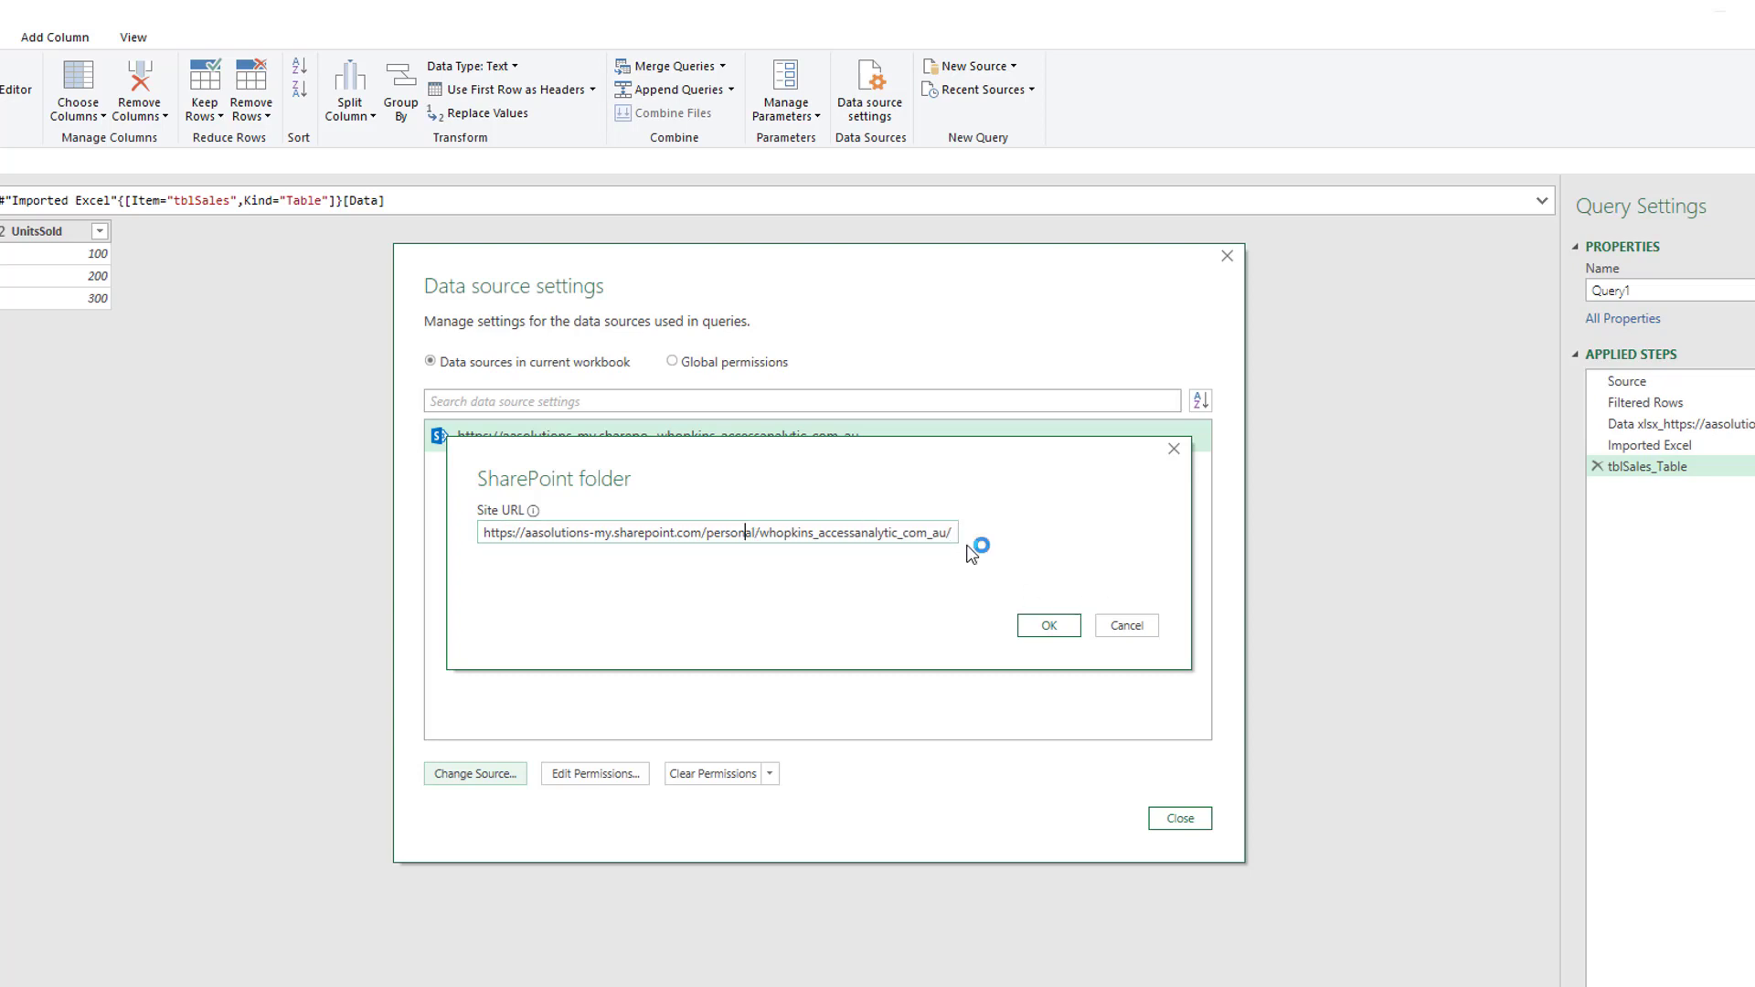
pyautogui.click(1156, 629)
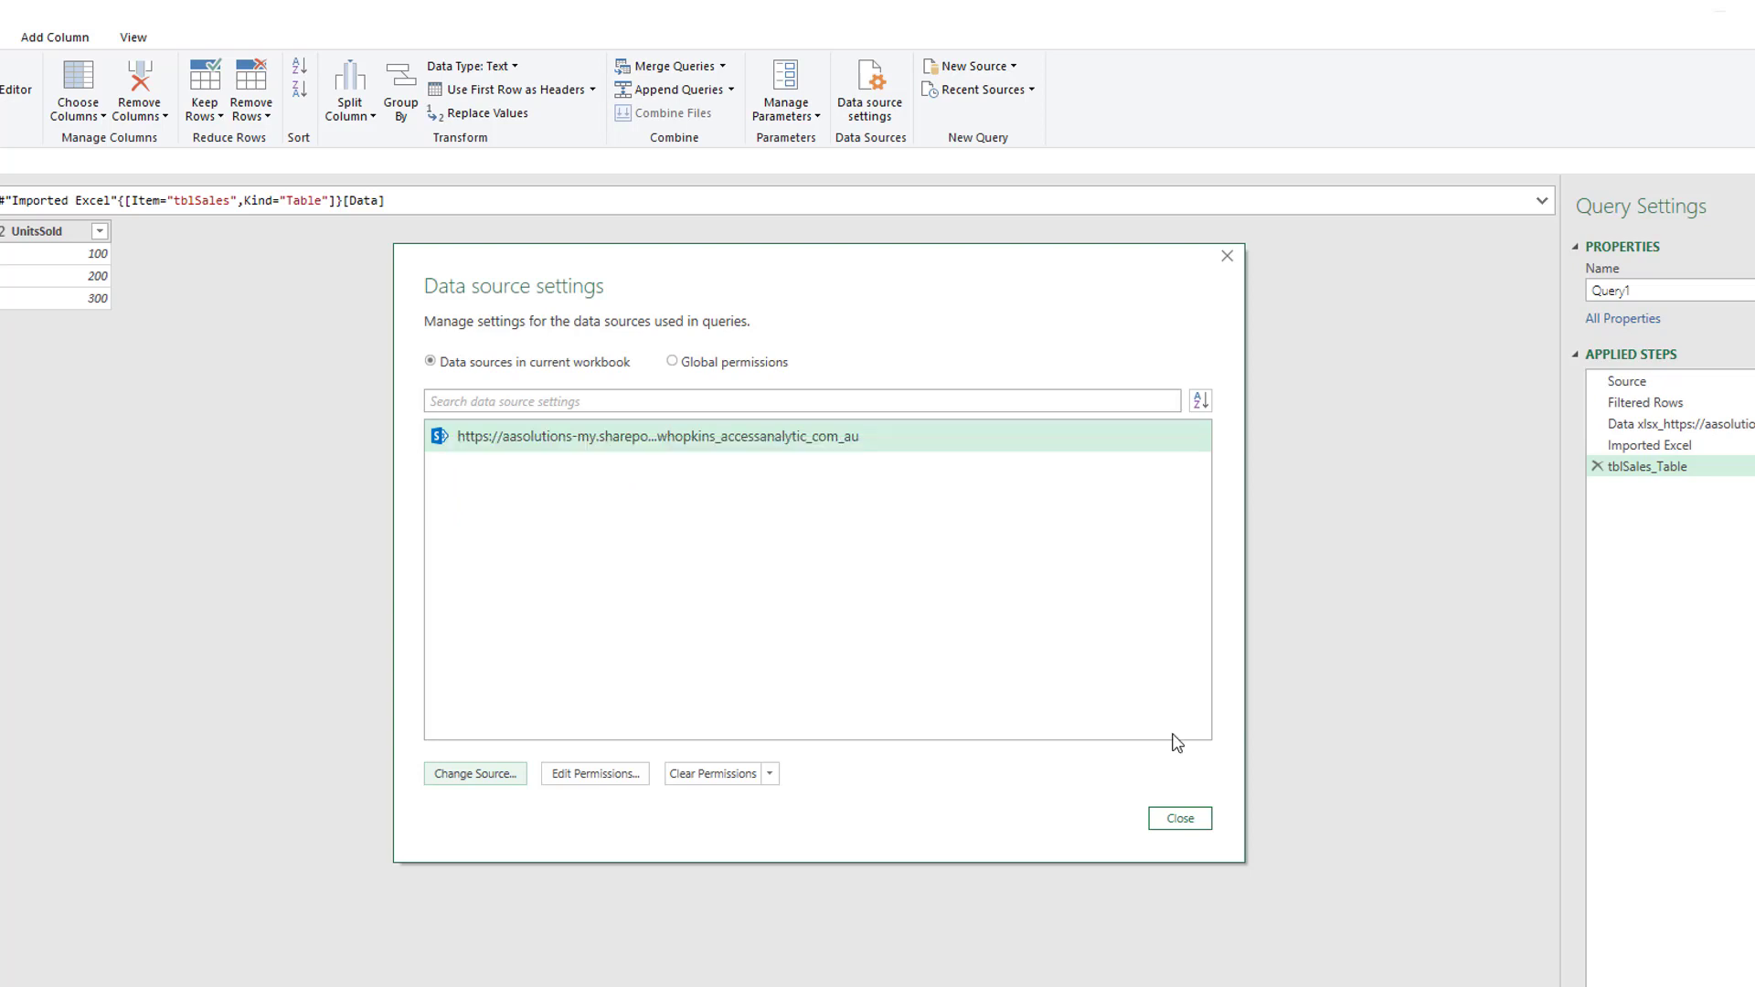
pyautogui.click(1190, 820)
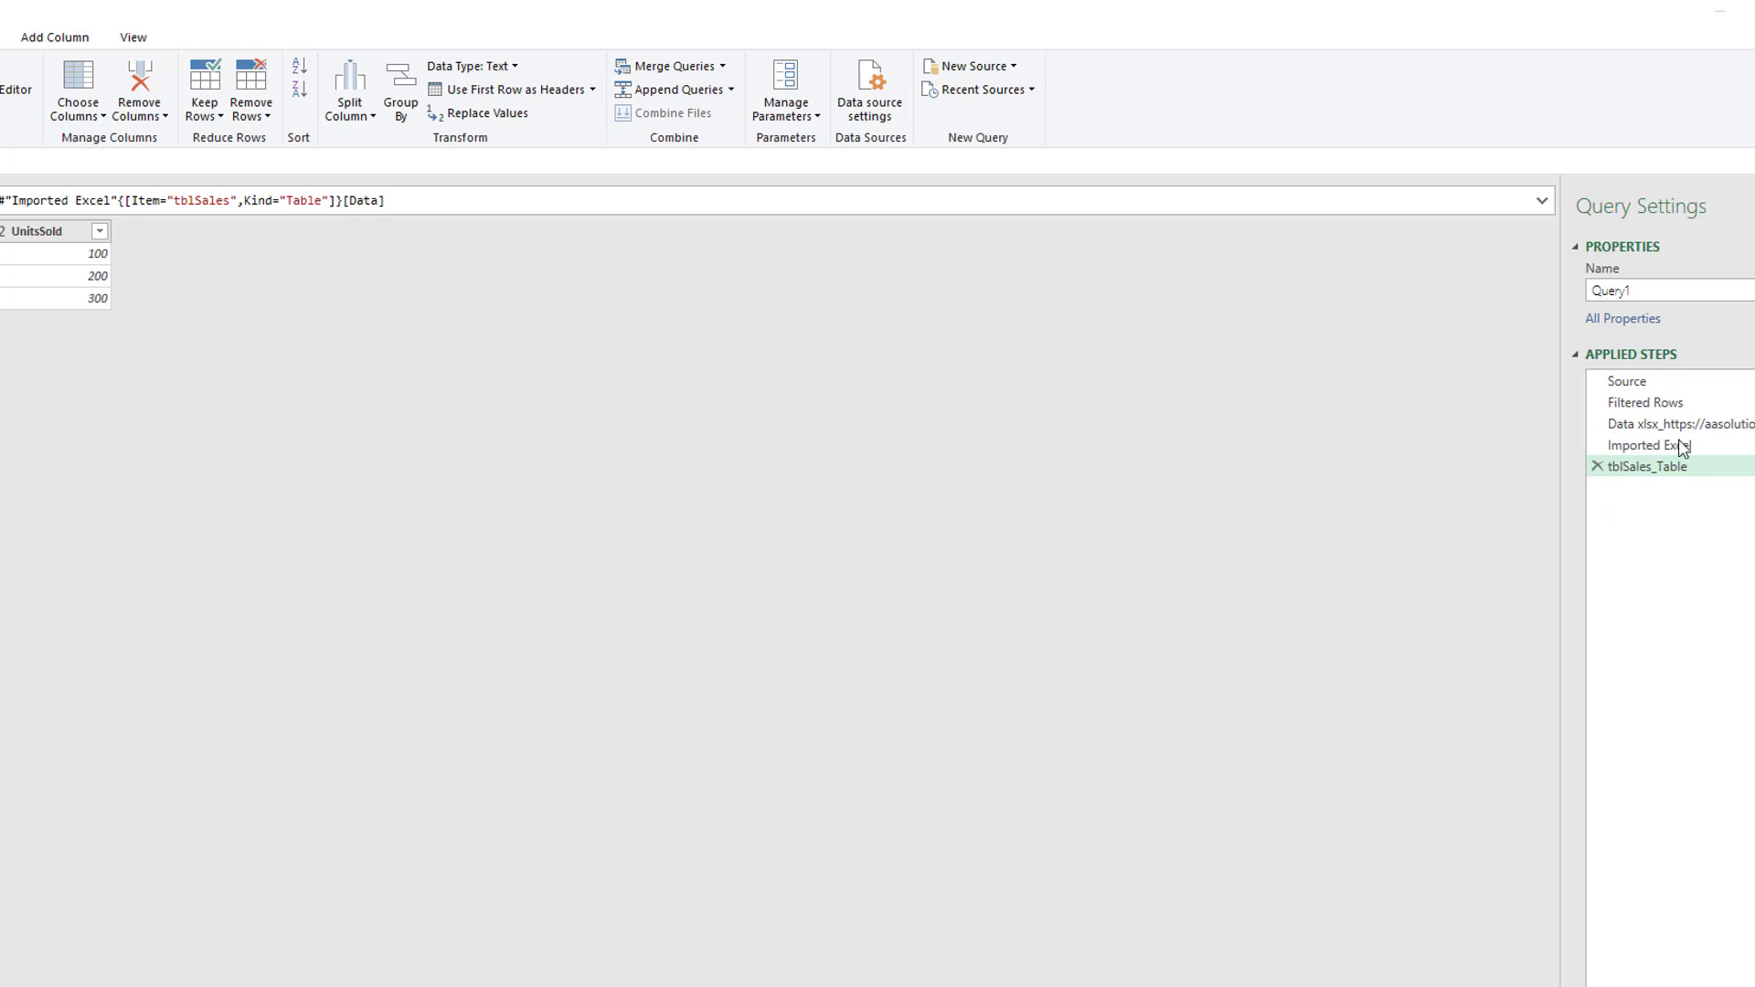
# Recheck the Jan file step and the tblSales step, then discard the query changes
pyautogui.click(1672, 423)
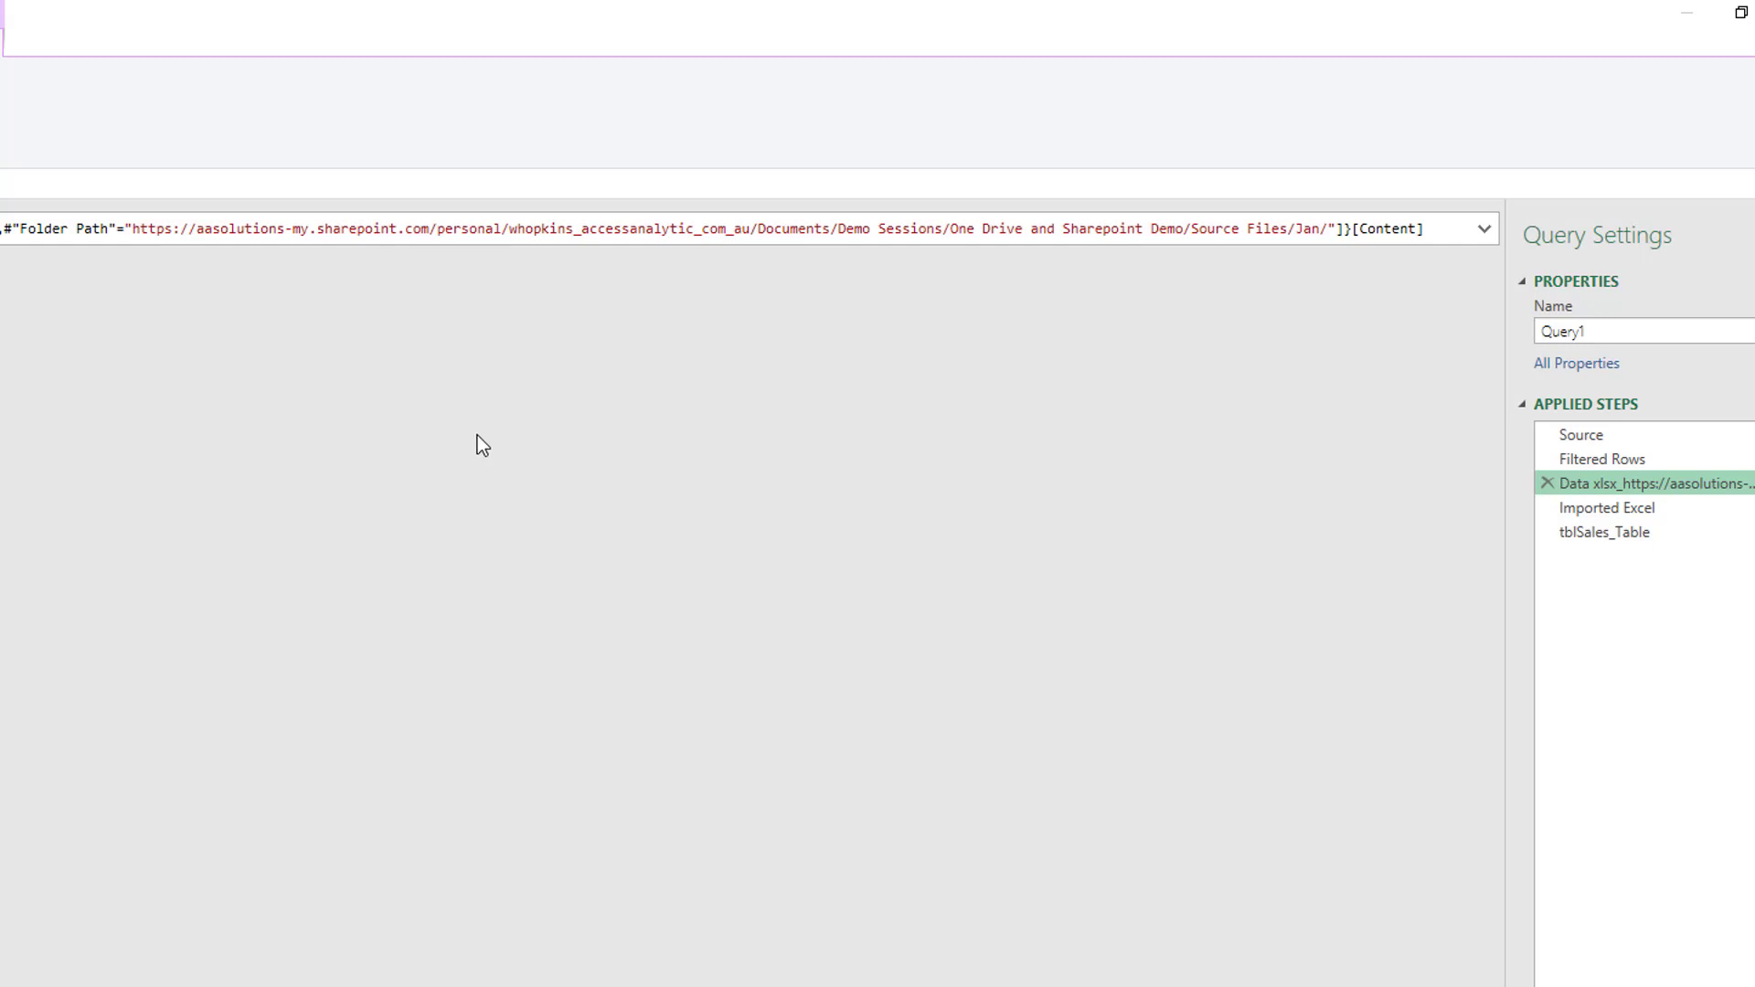
pyautogui.click(1641, 534)
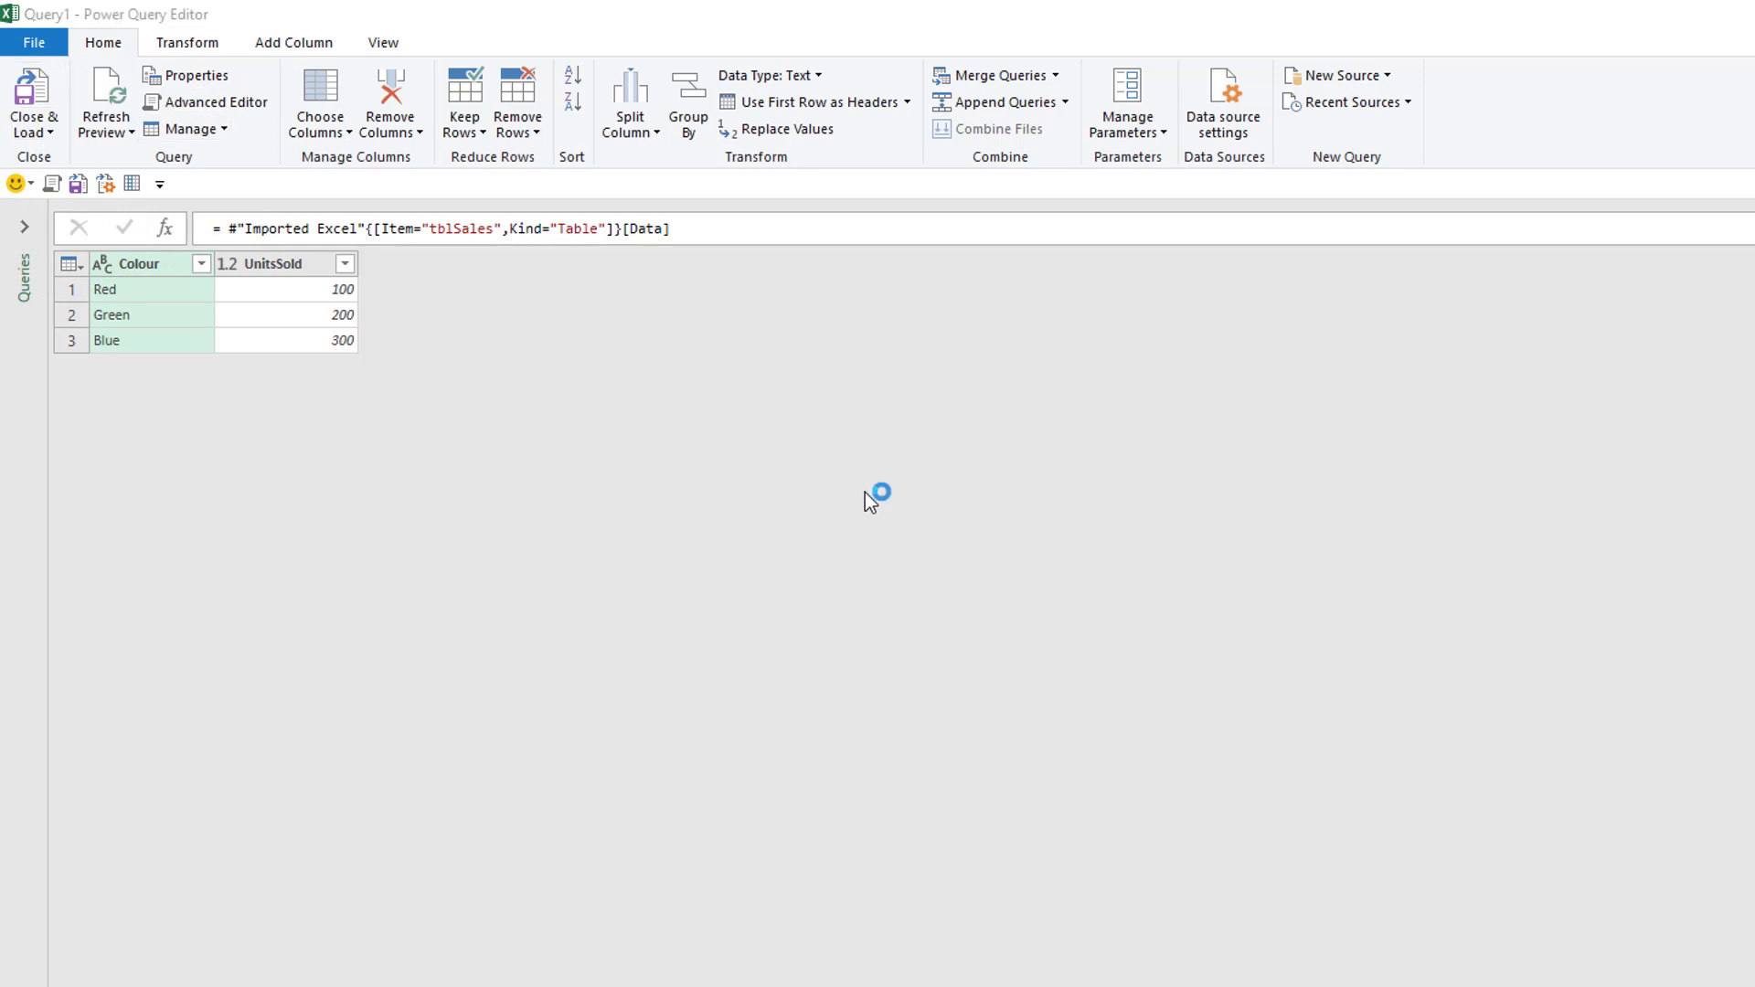
pyautogui.click(1273, 681)
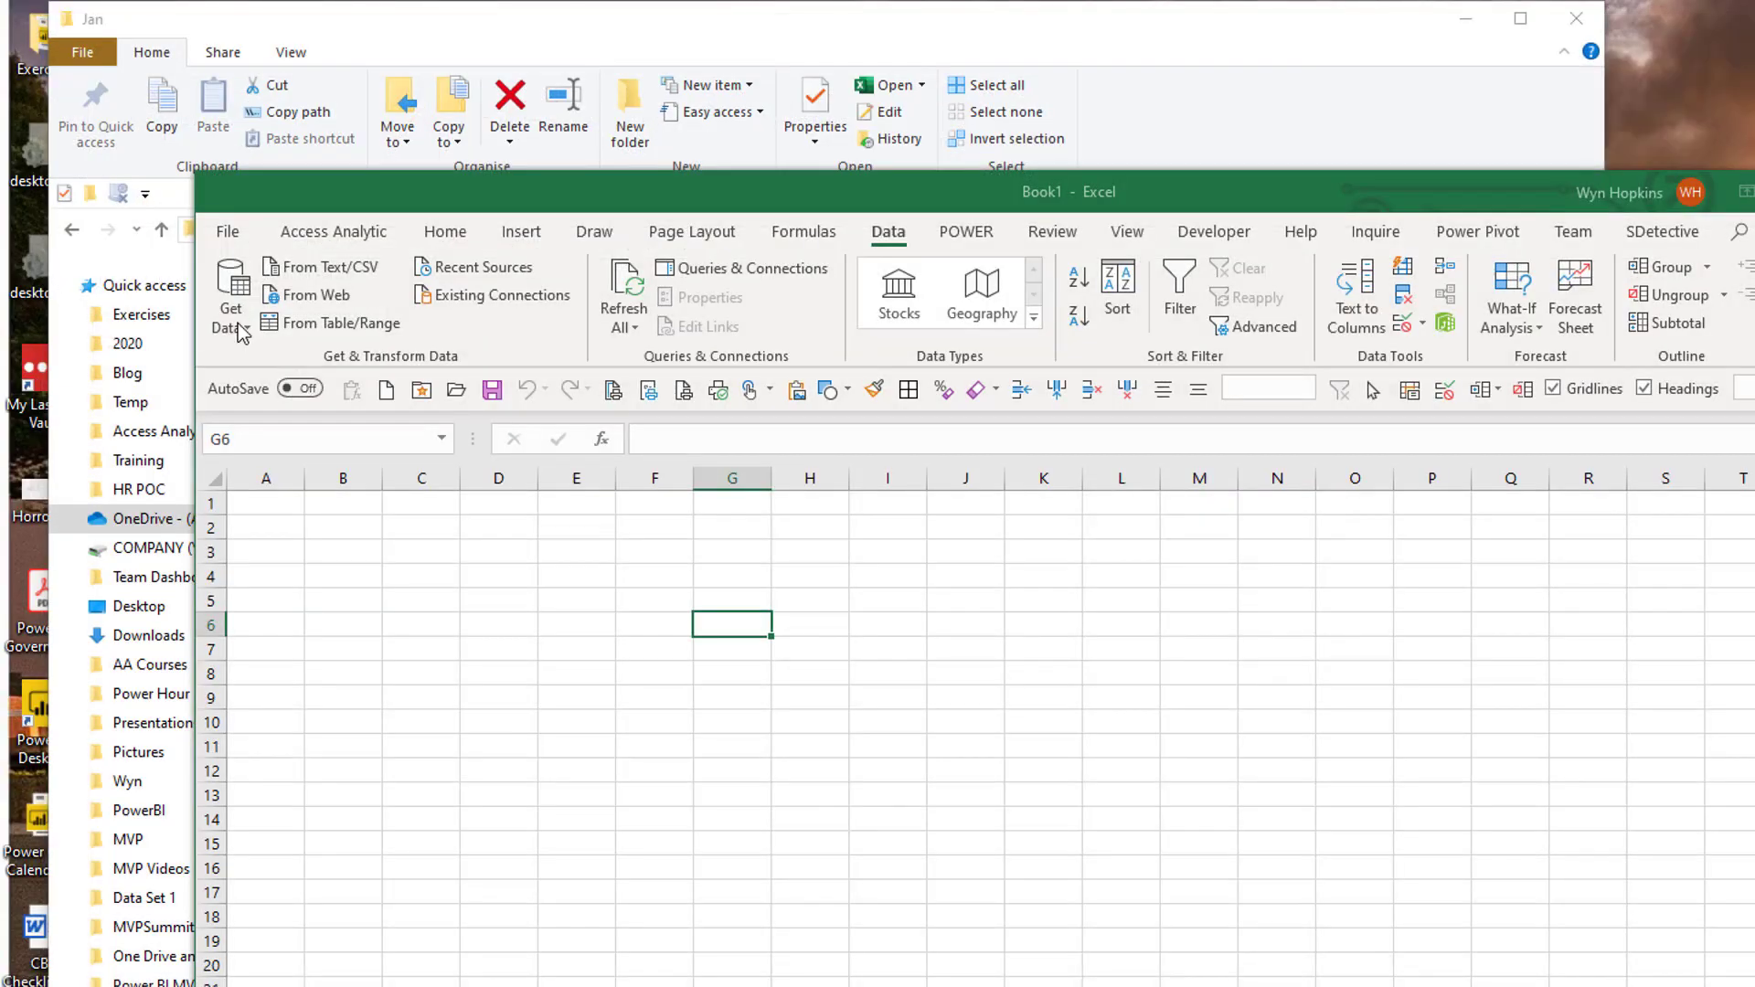
pyautogui.click(237, 326)
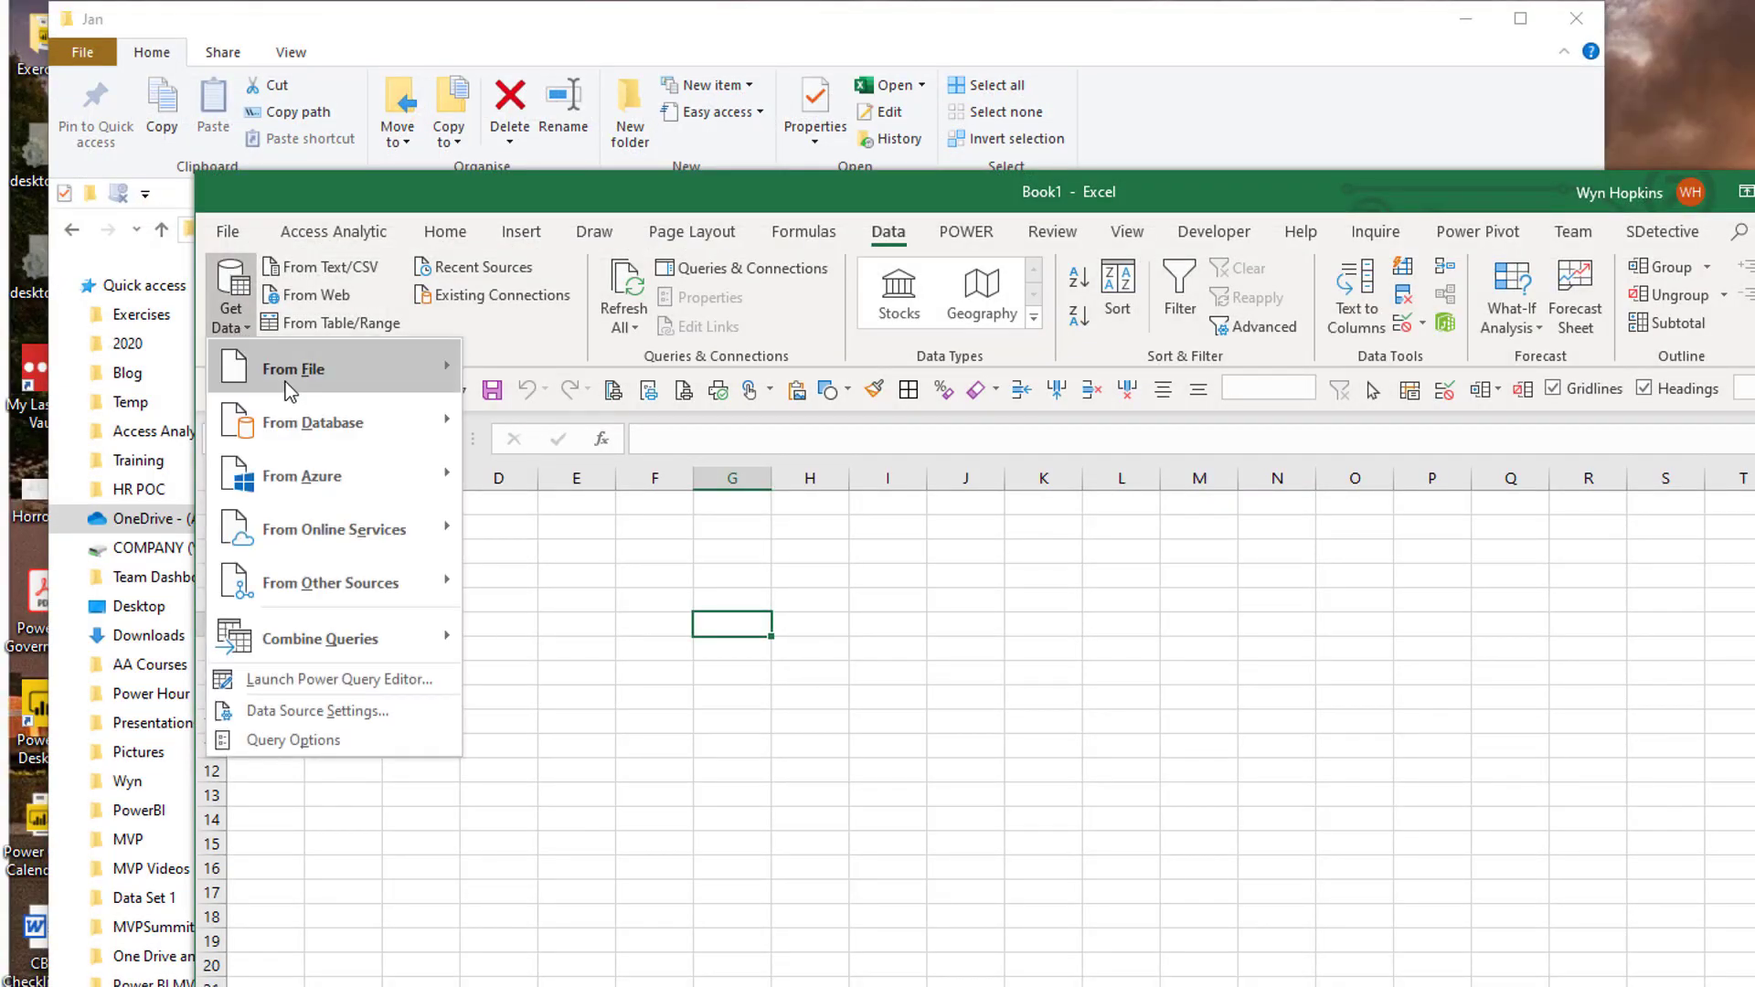
pyautogui.moveTo(285, 382)
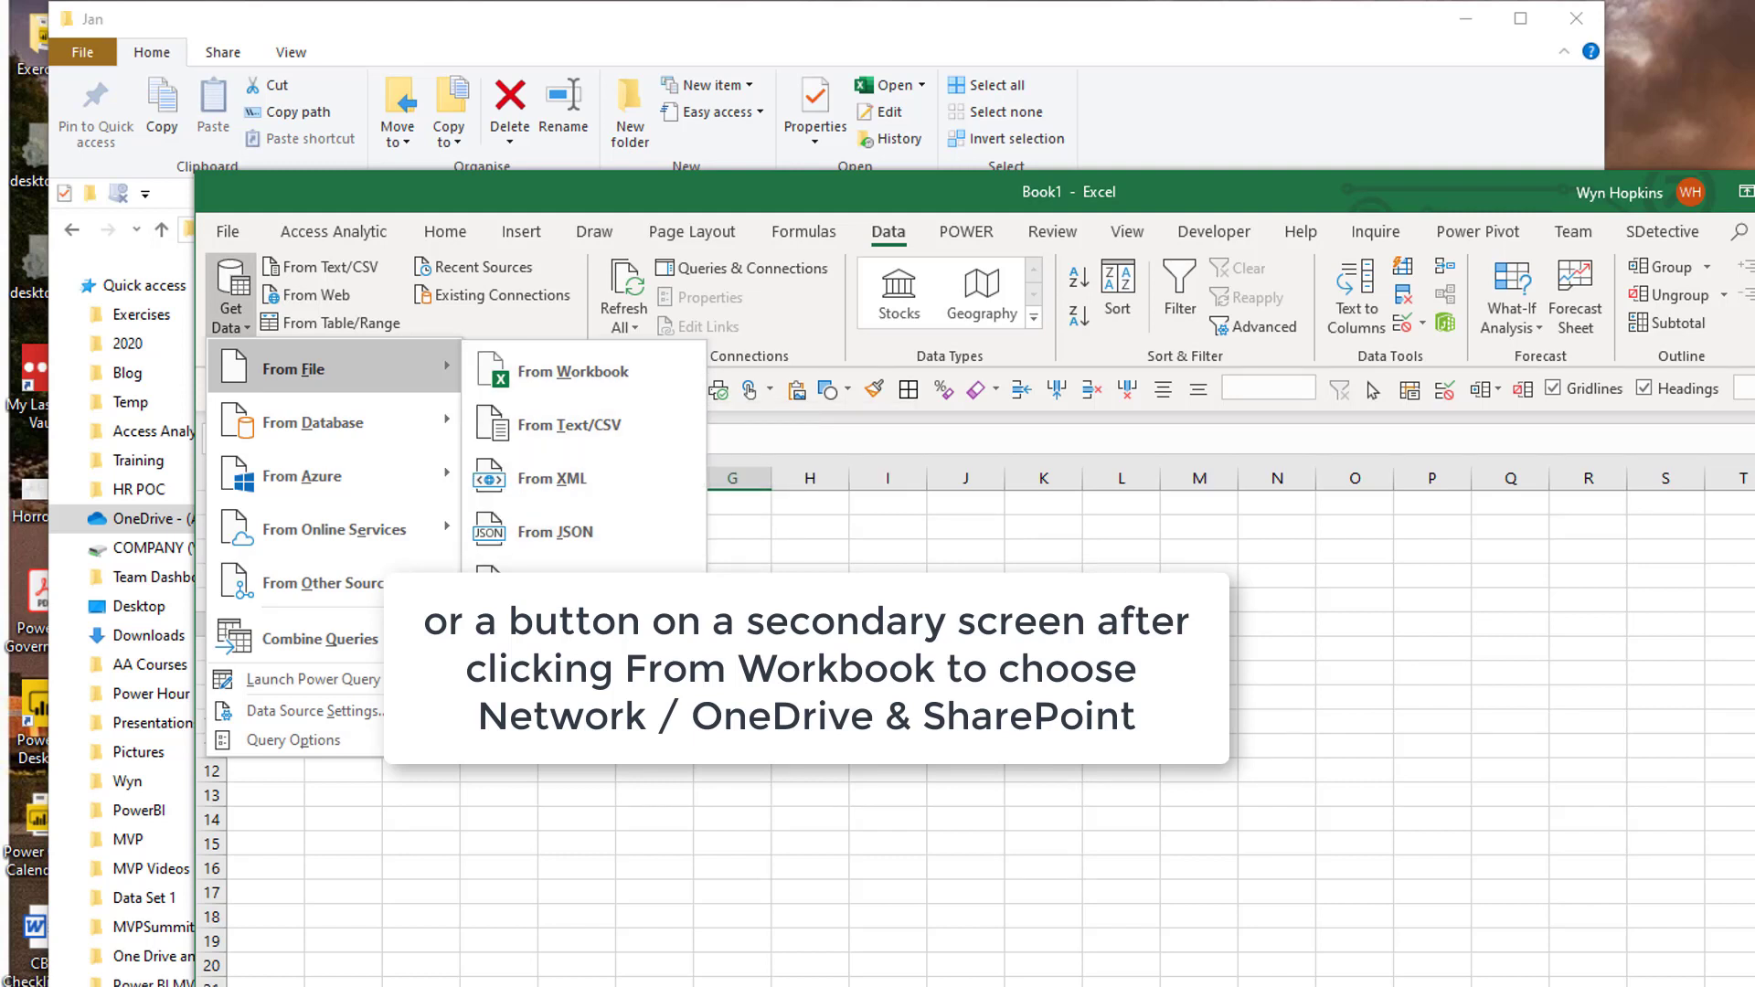
pyautogui.click(917, 711)
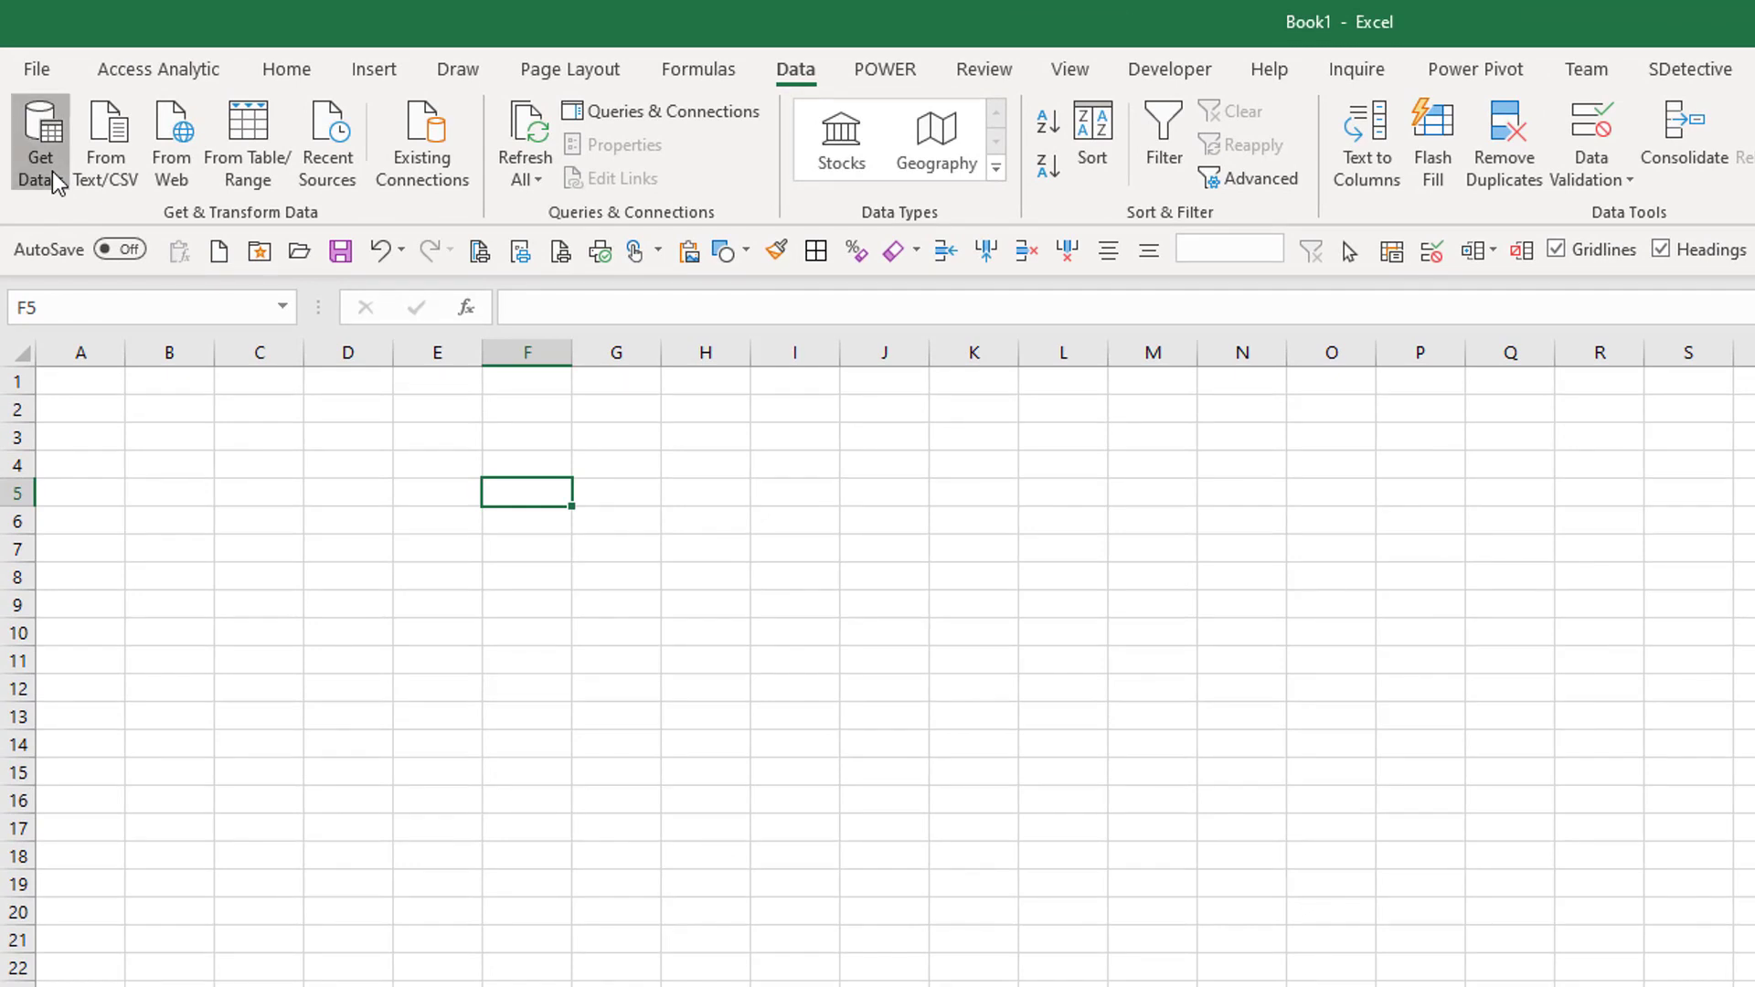
pyautogui.click(52, 172)
pyautogui.moveTo(121, 234)
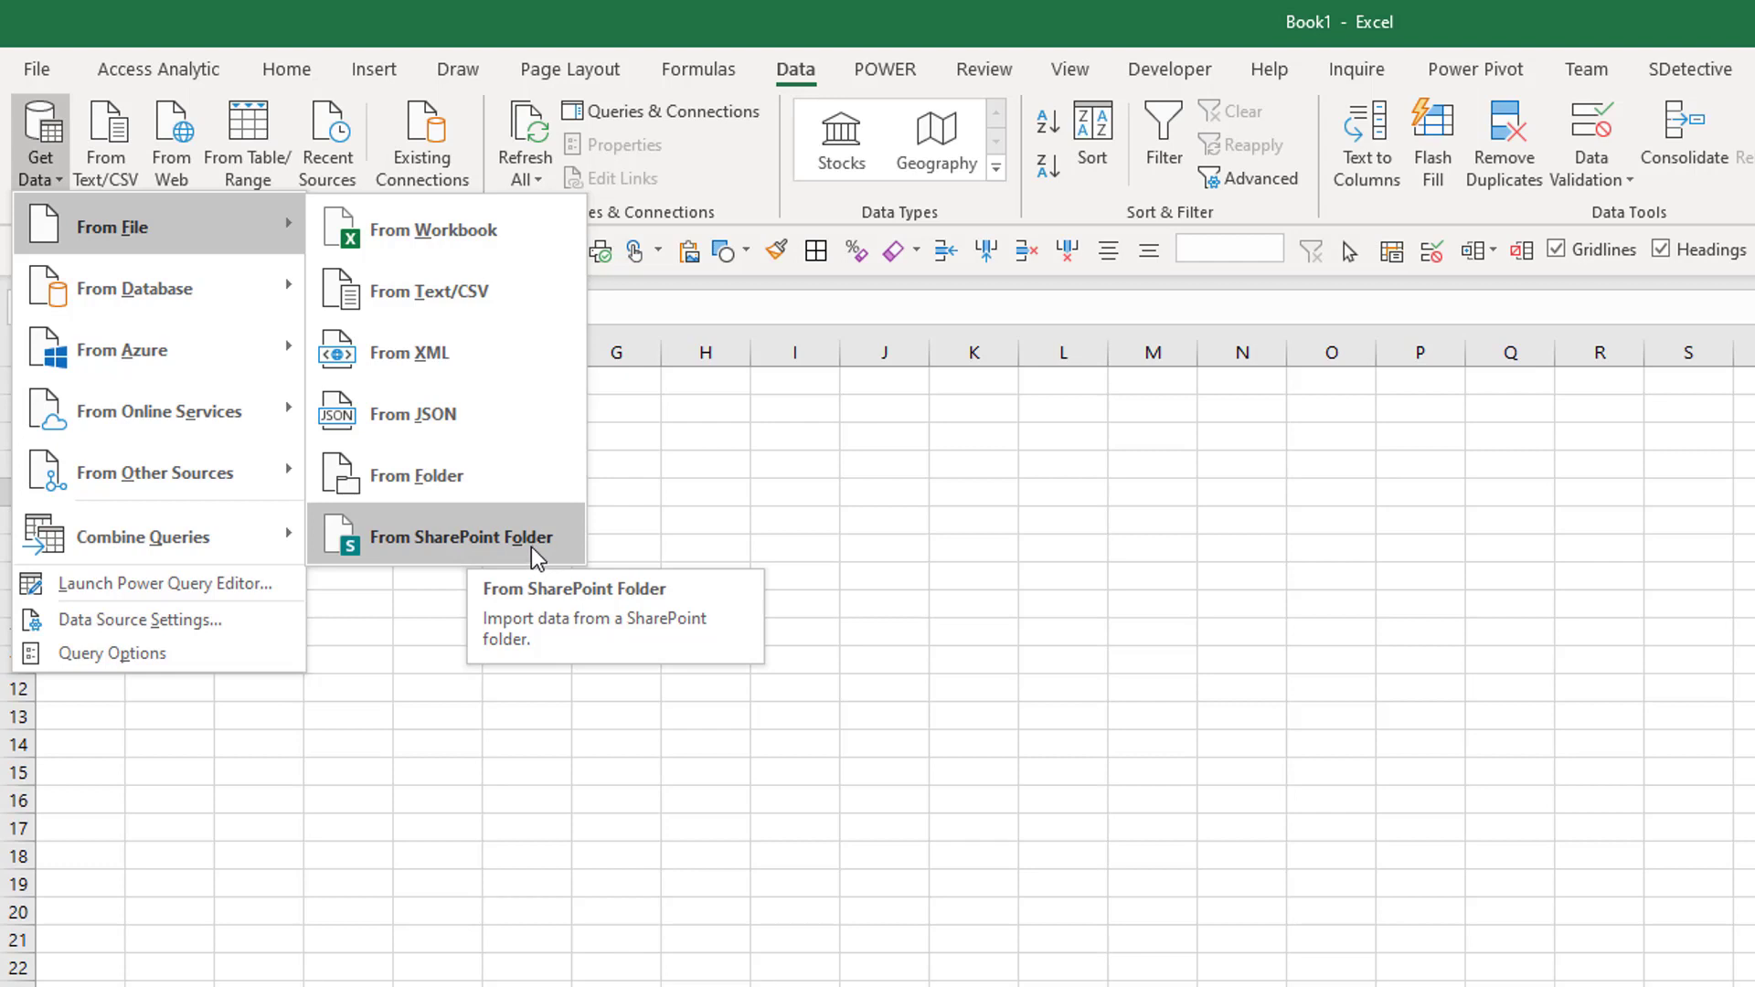
pyautogui.click(997, 462)
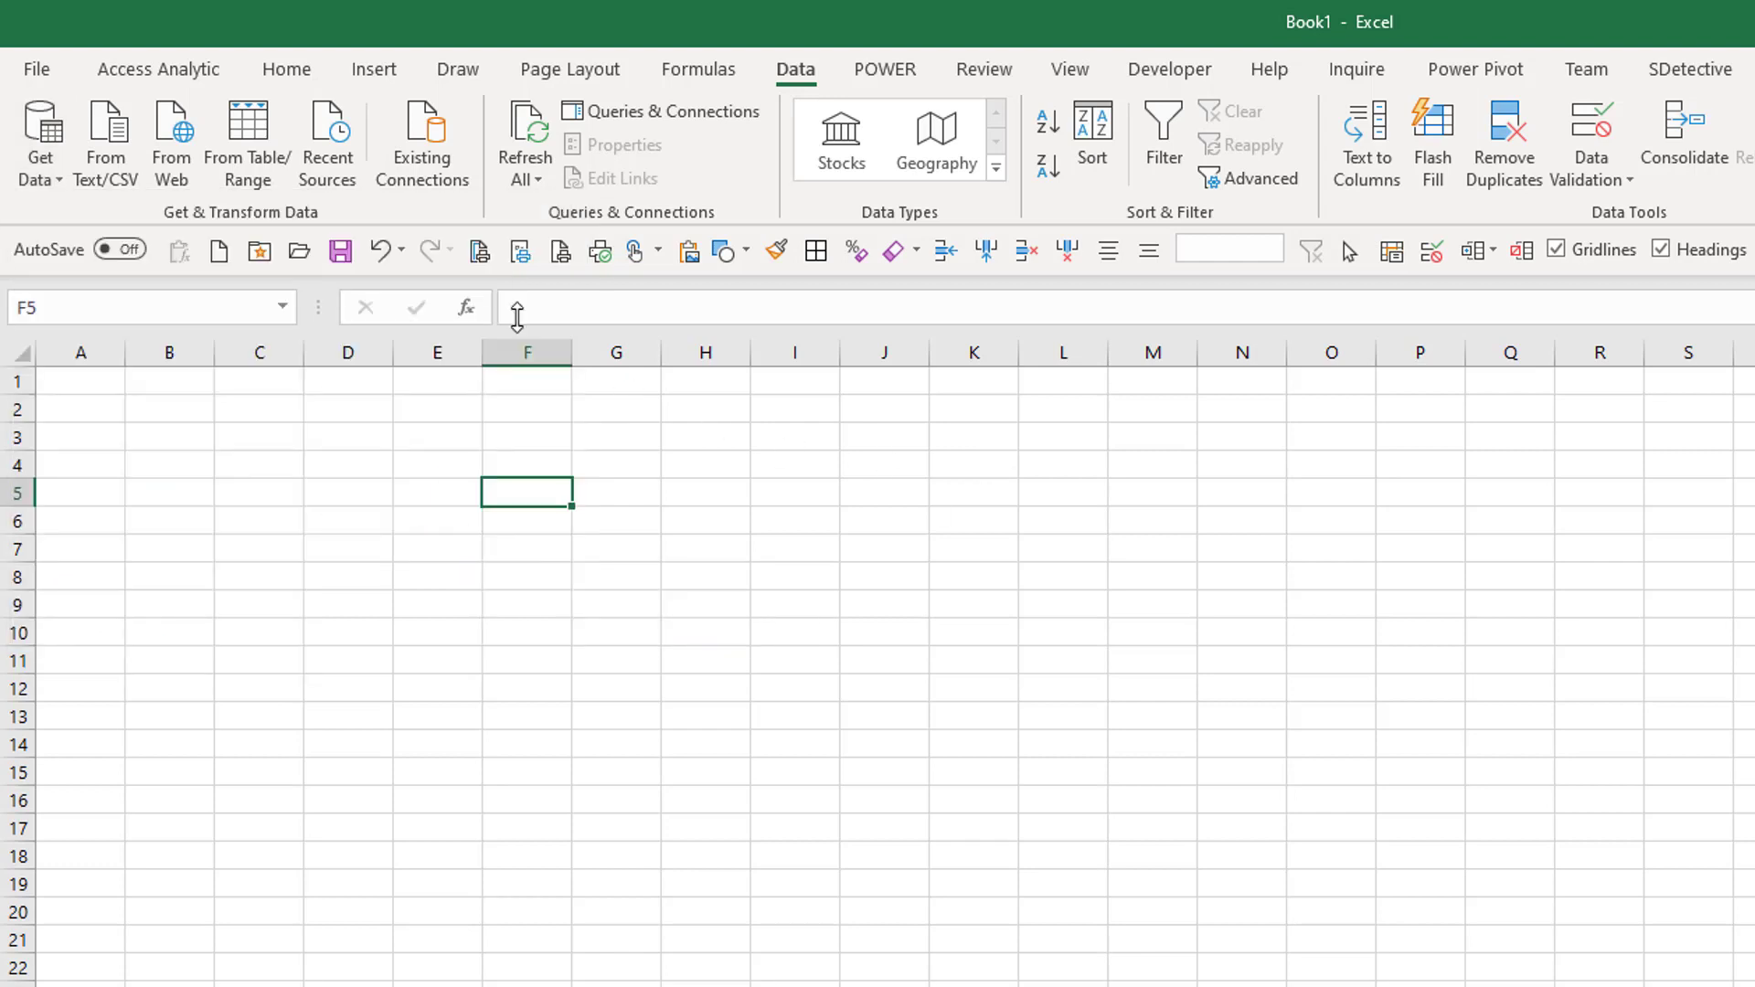
# Connect to the first recent OneDrive SharePoint source from Data > Recent Sources
pyautogui.click(345, 175)
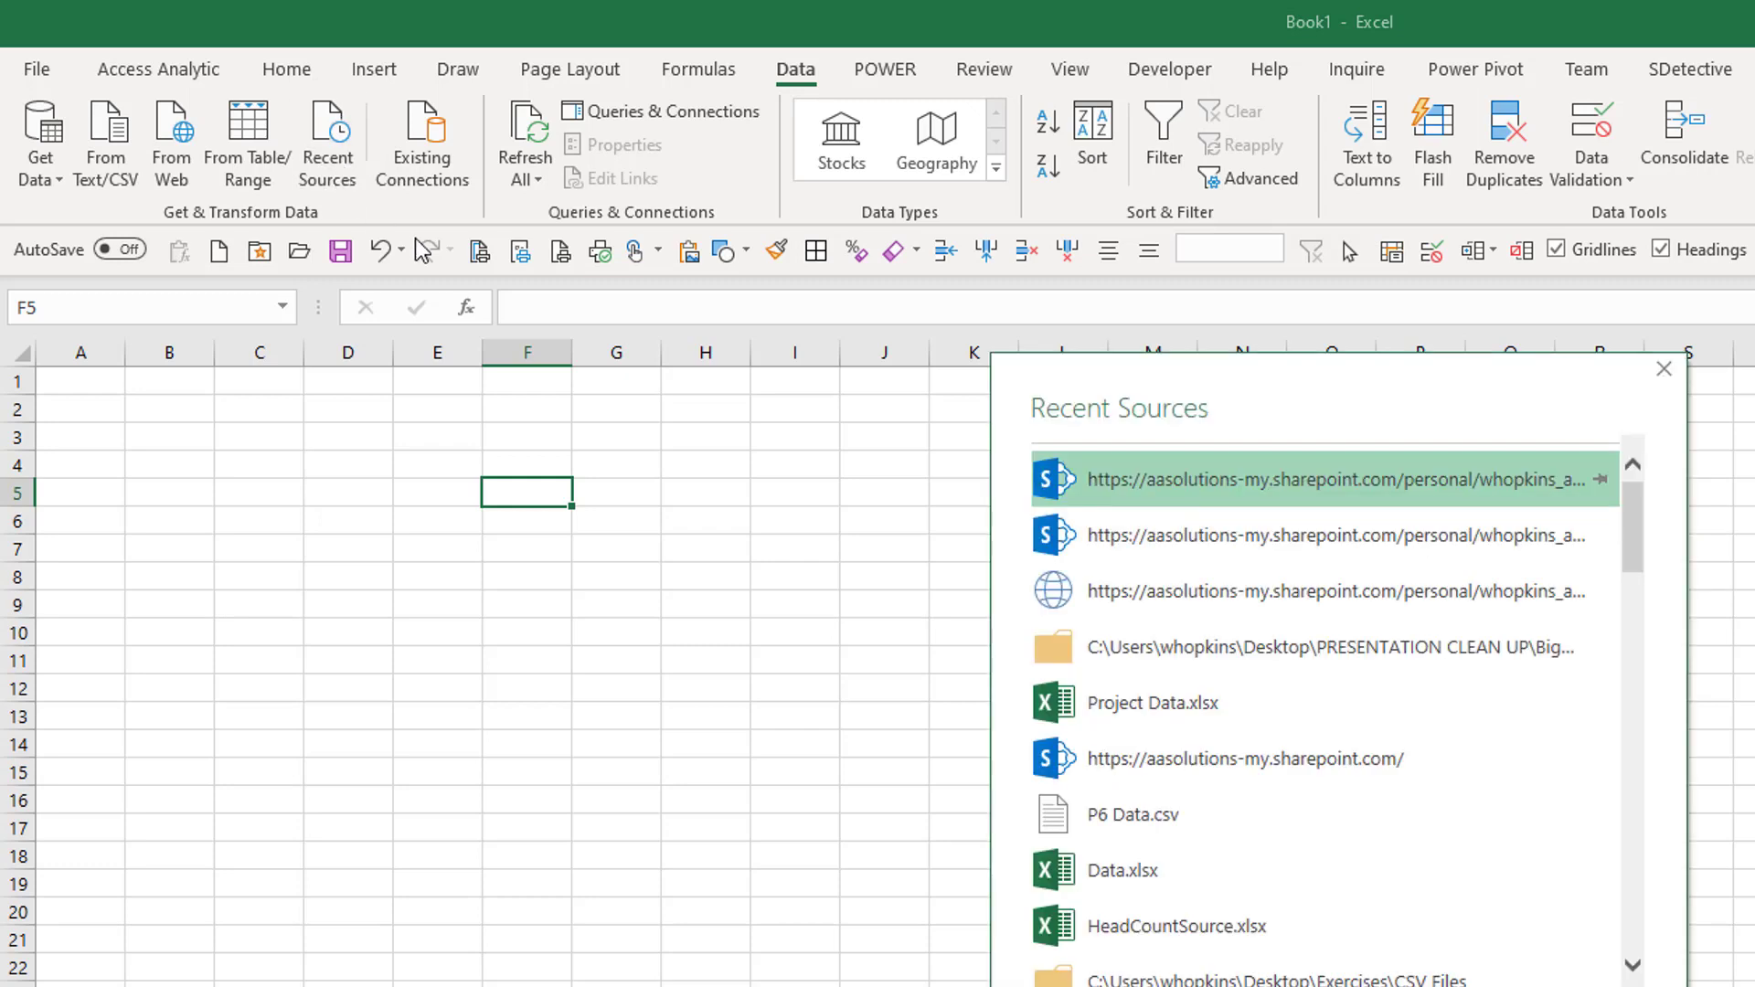
pyautogui.click(1219, 484)
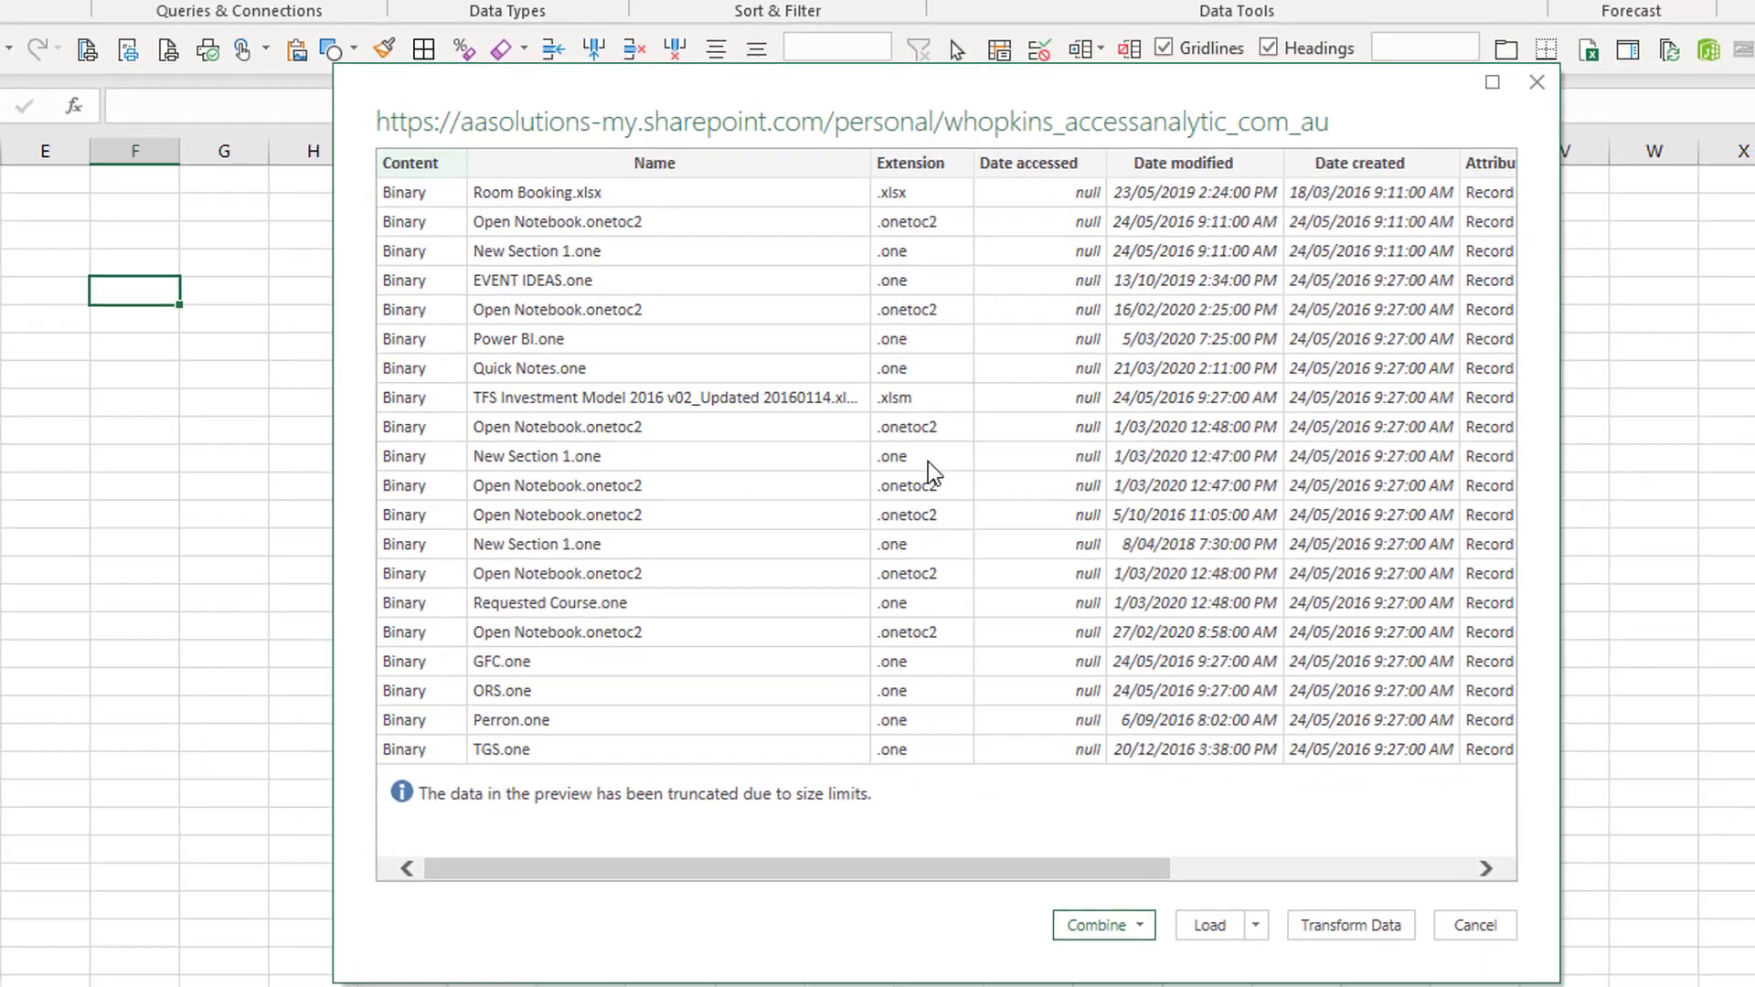
# Load the file list into the editor and change SharePoint.Files to SharePoint.Contents
pyautogui.click(1381, 939)
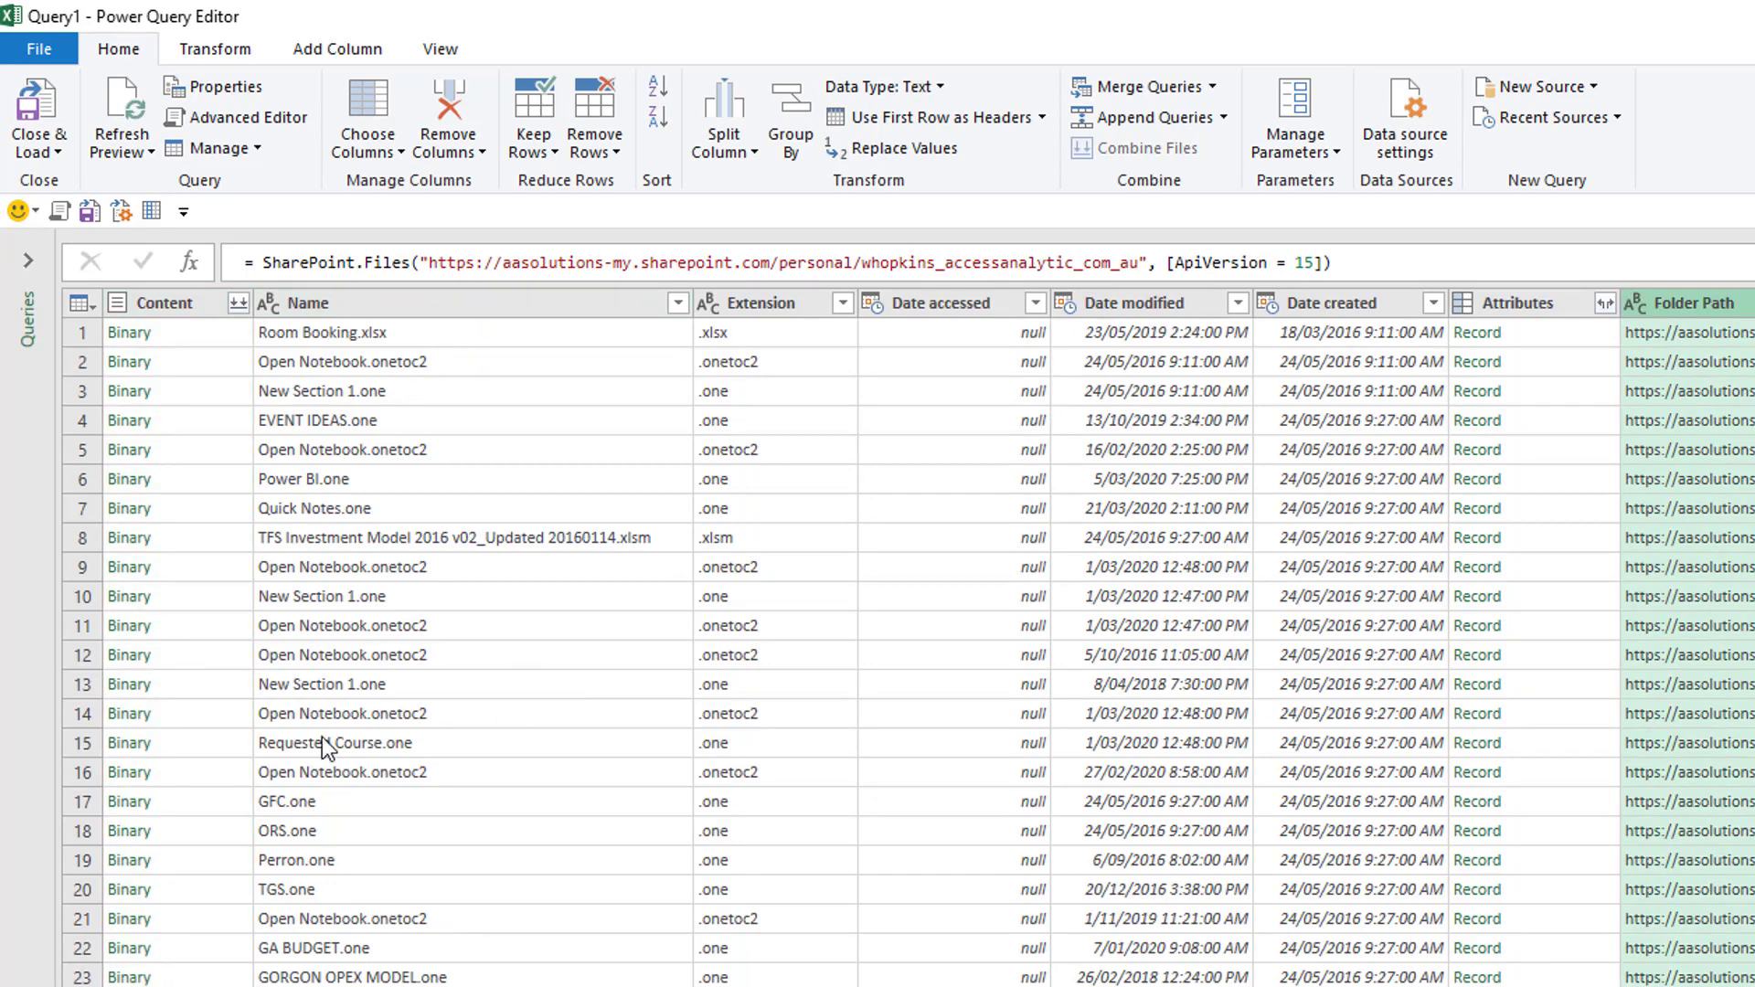
pyautogui.click(393, 267)
pyautogui.rightClick(393, 267)
pyautogui.press('Escape')
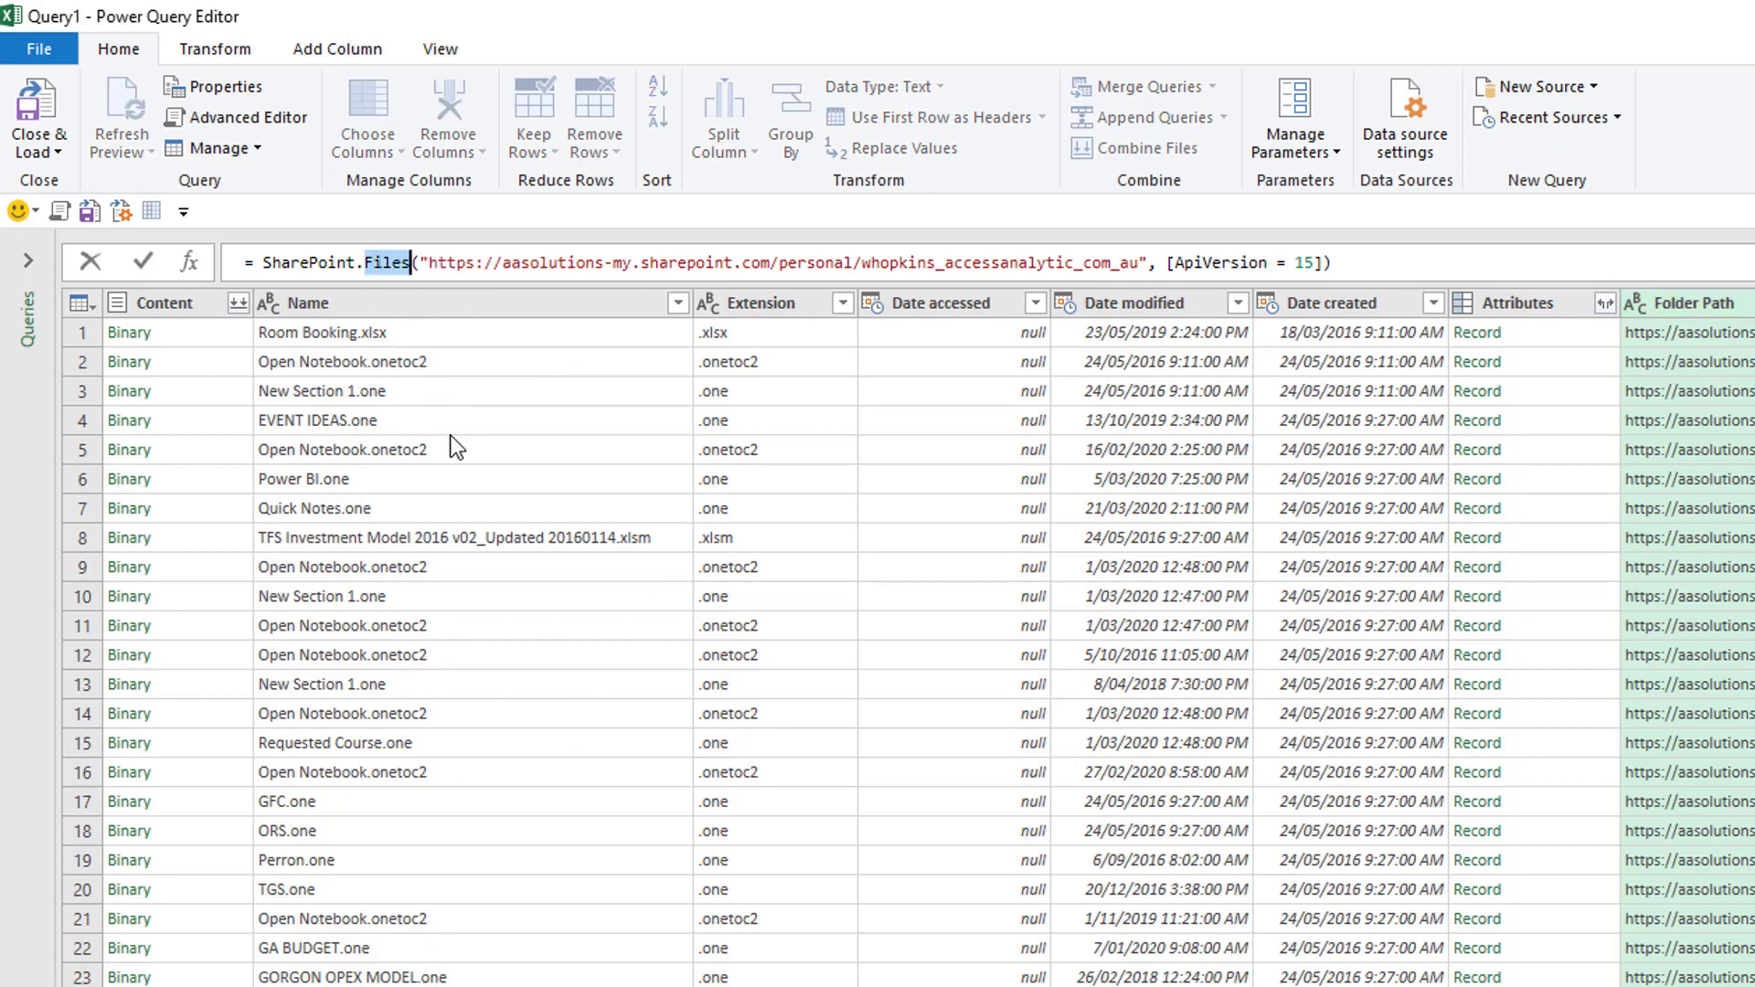
pyautogui.write('Con')
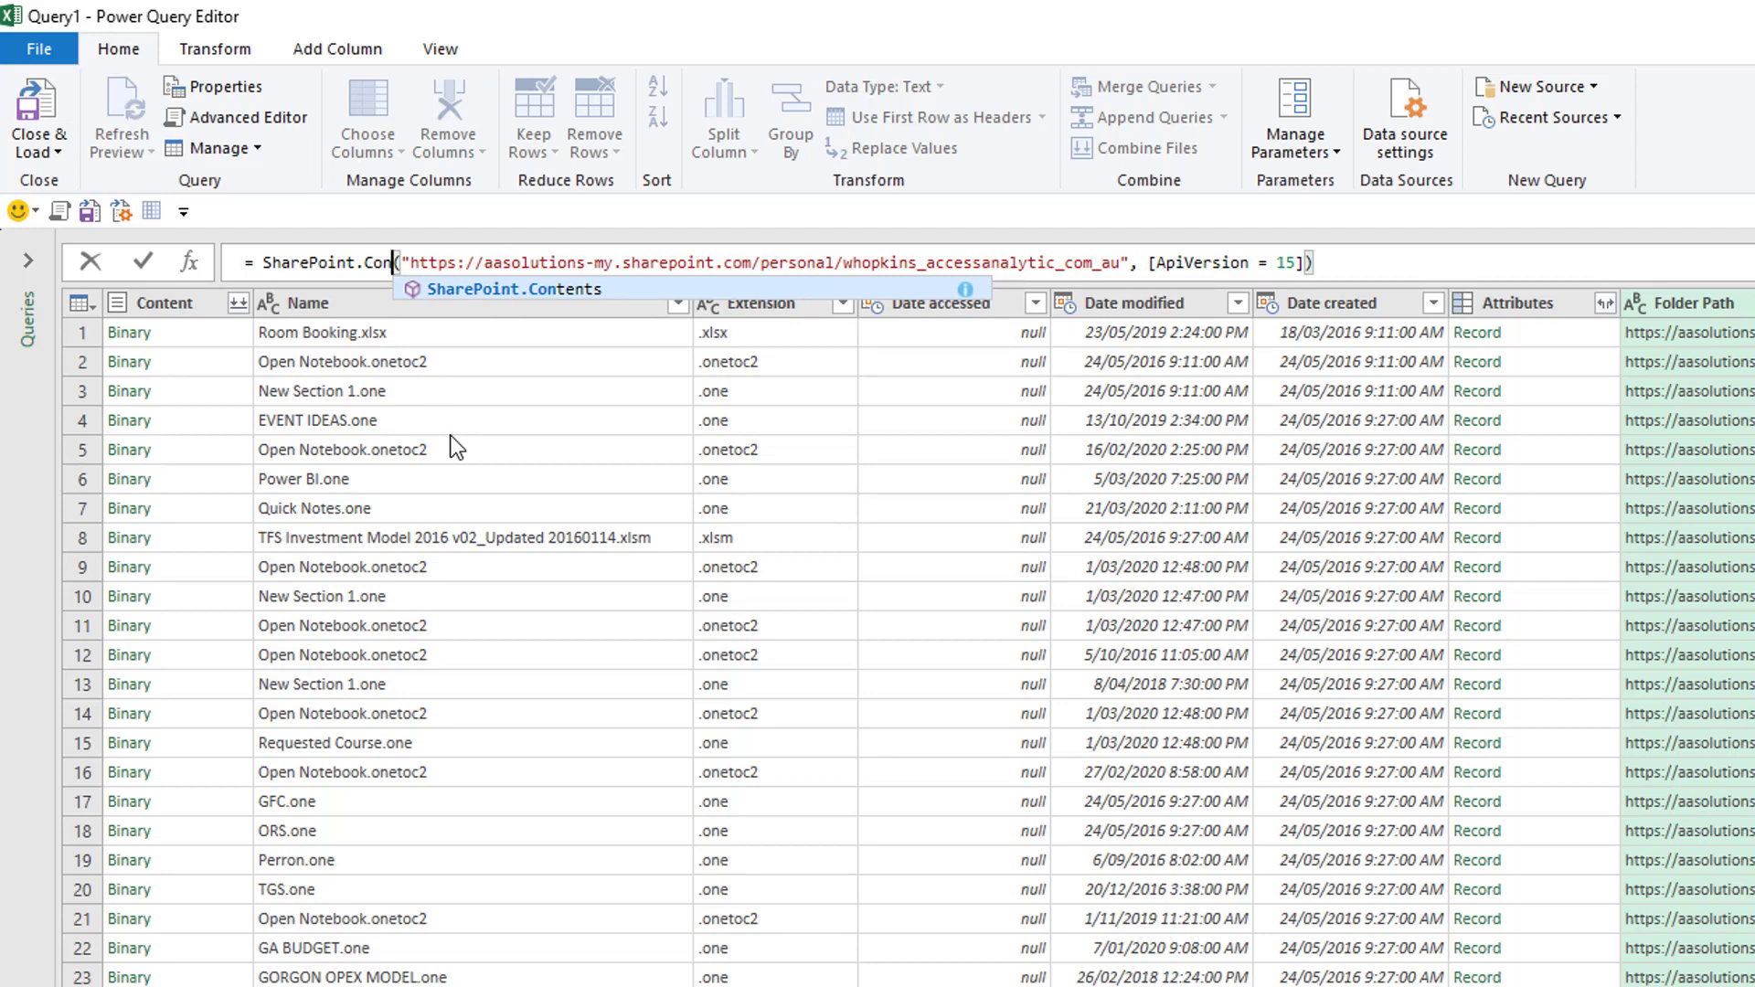
pyautogui.click(576, 298)
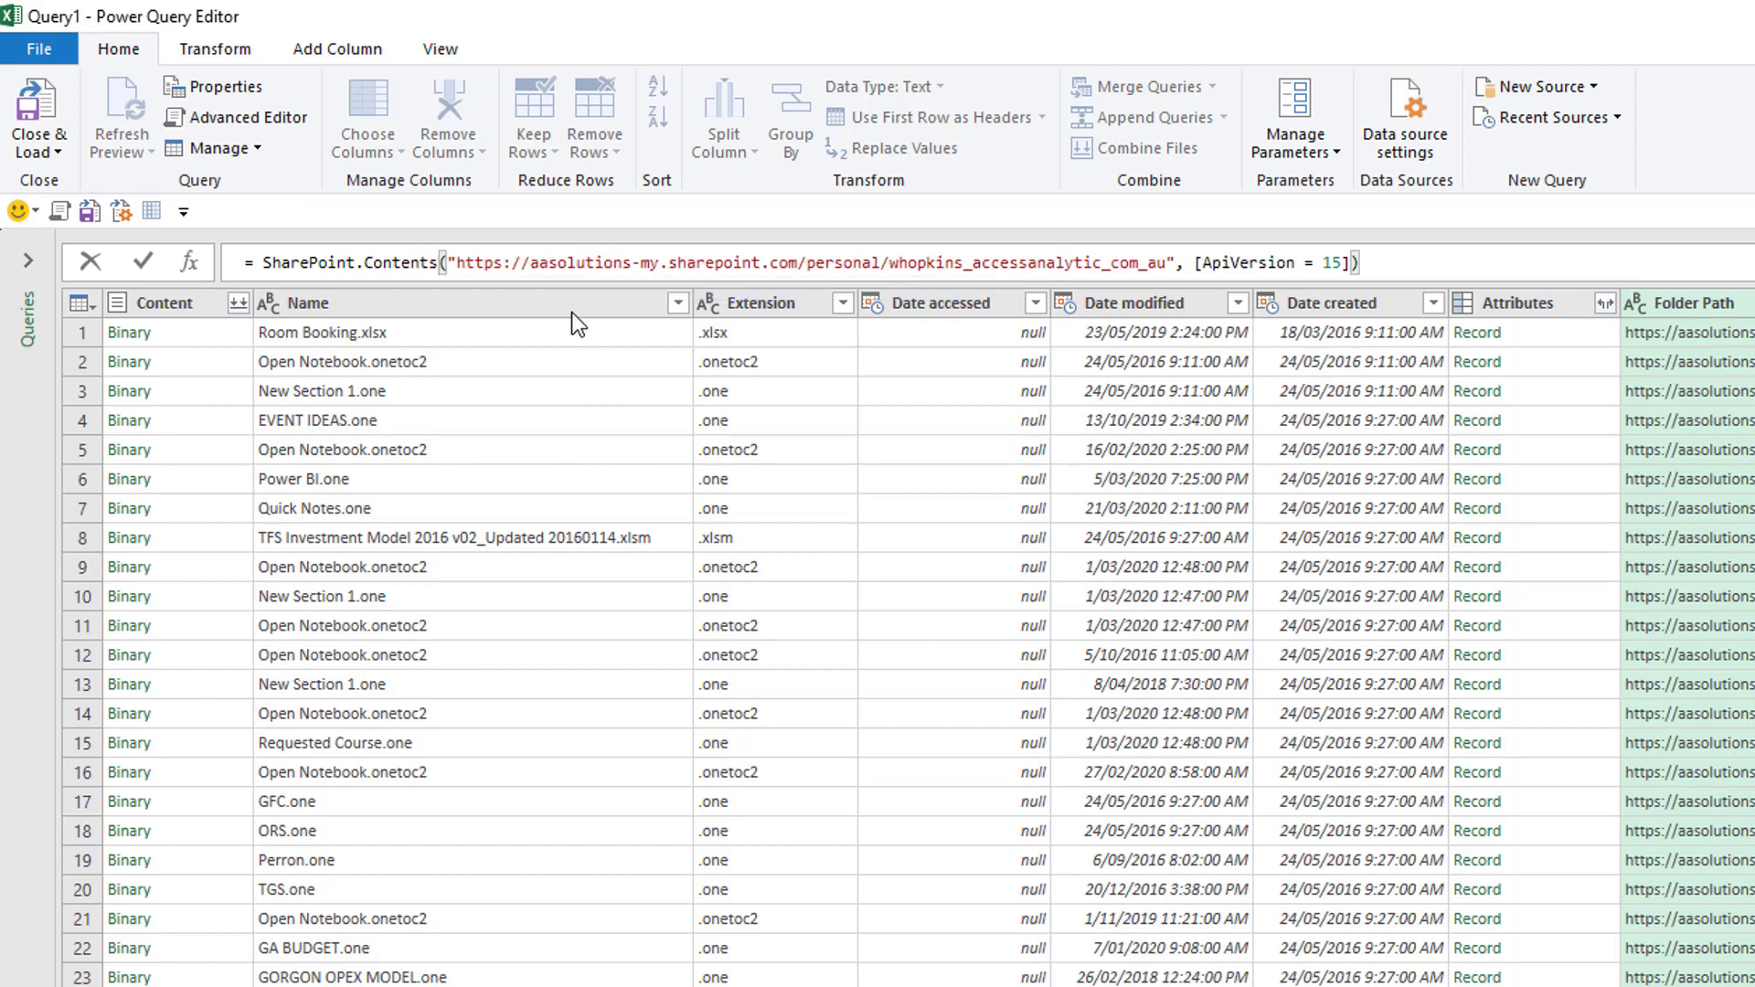
pyautogui.press('Return')
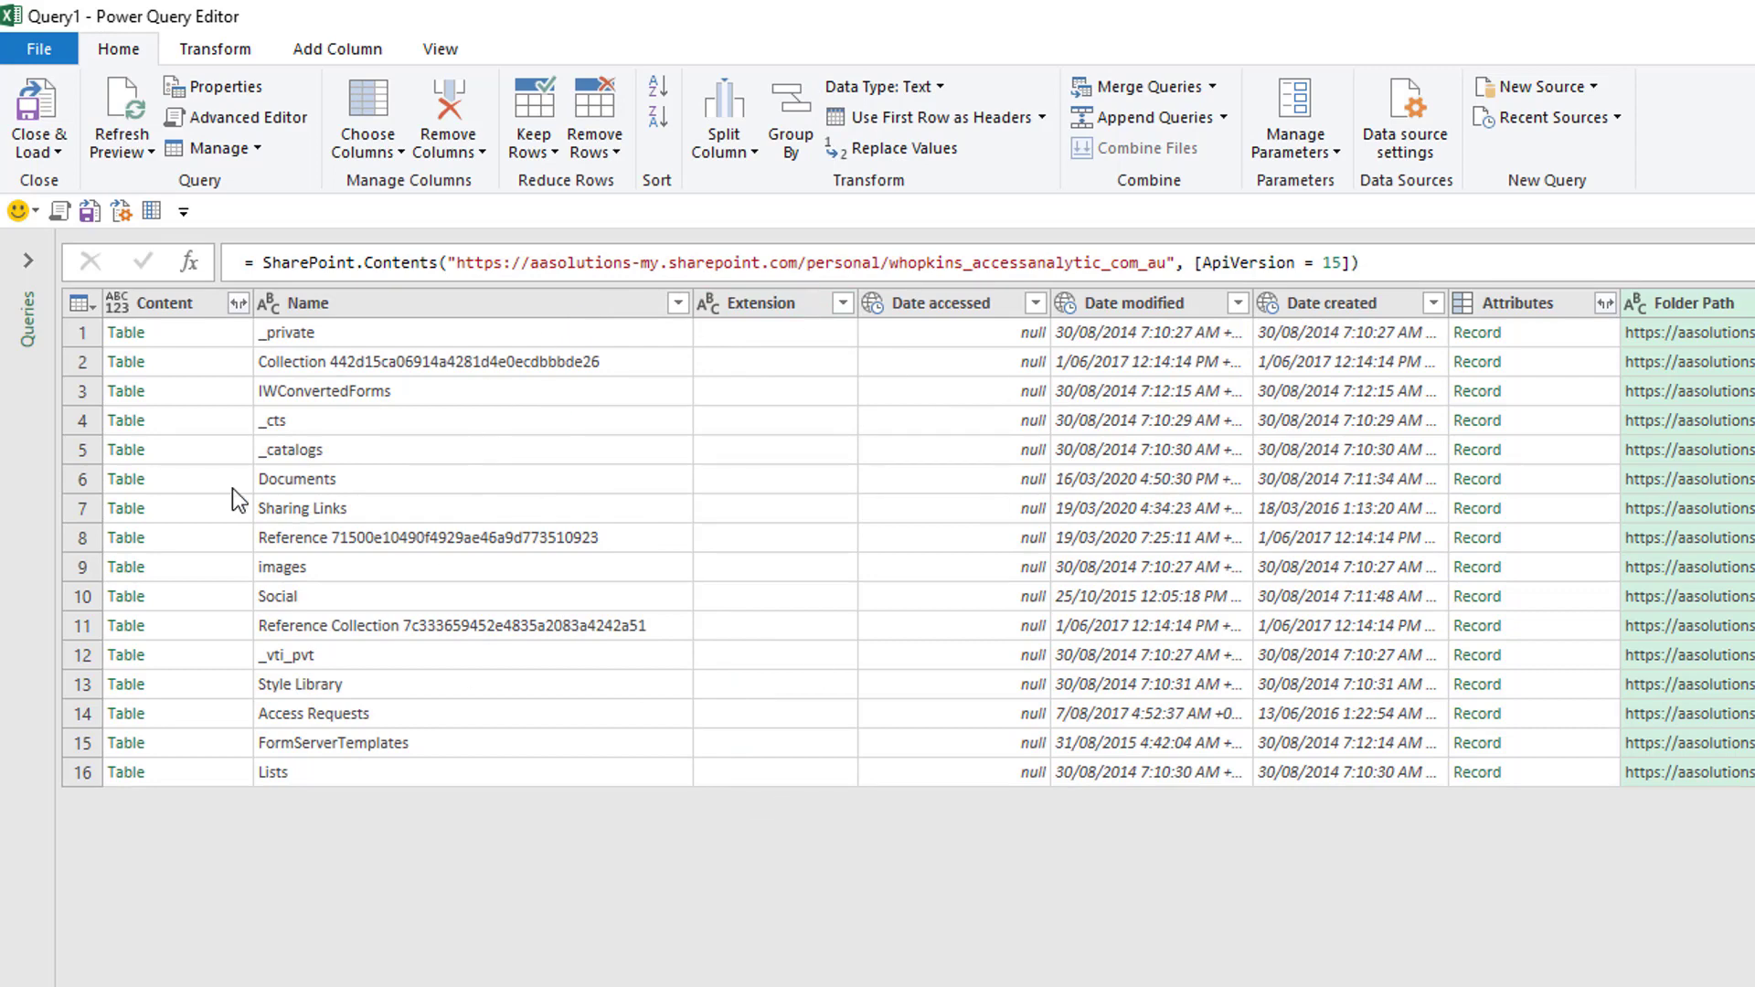
# Drill through Documents, Demo Sessions and One Drive and Sharepoint Demo to Source Files
pyautogui.click(320, 479)
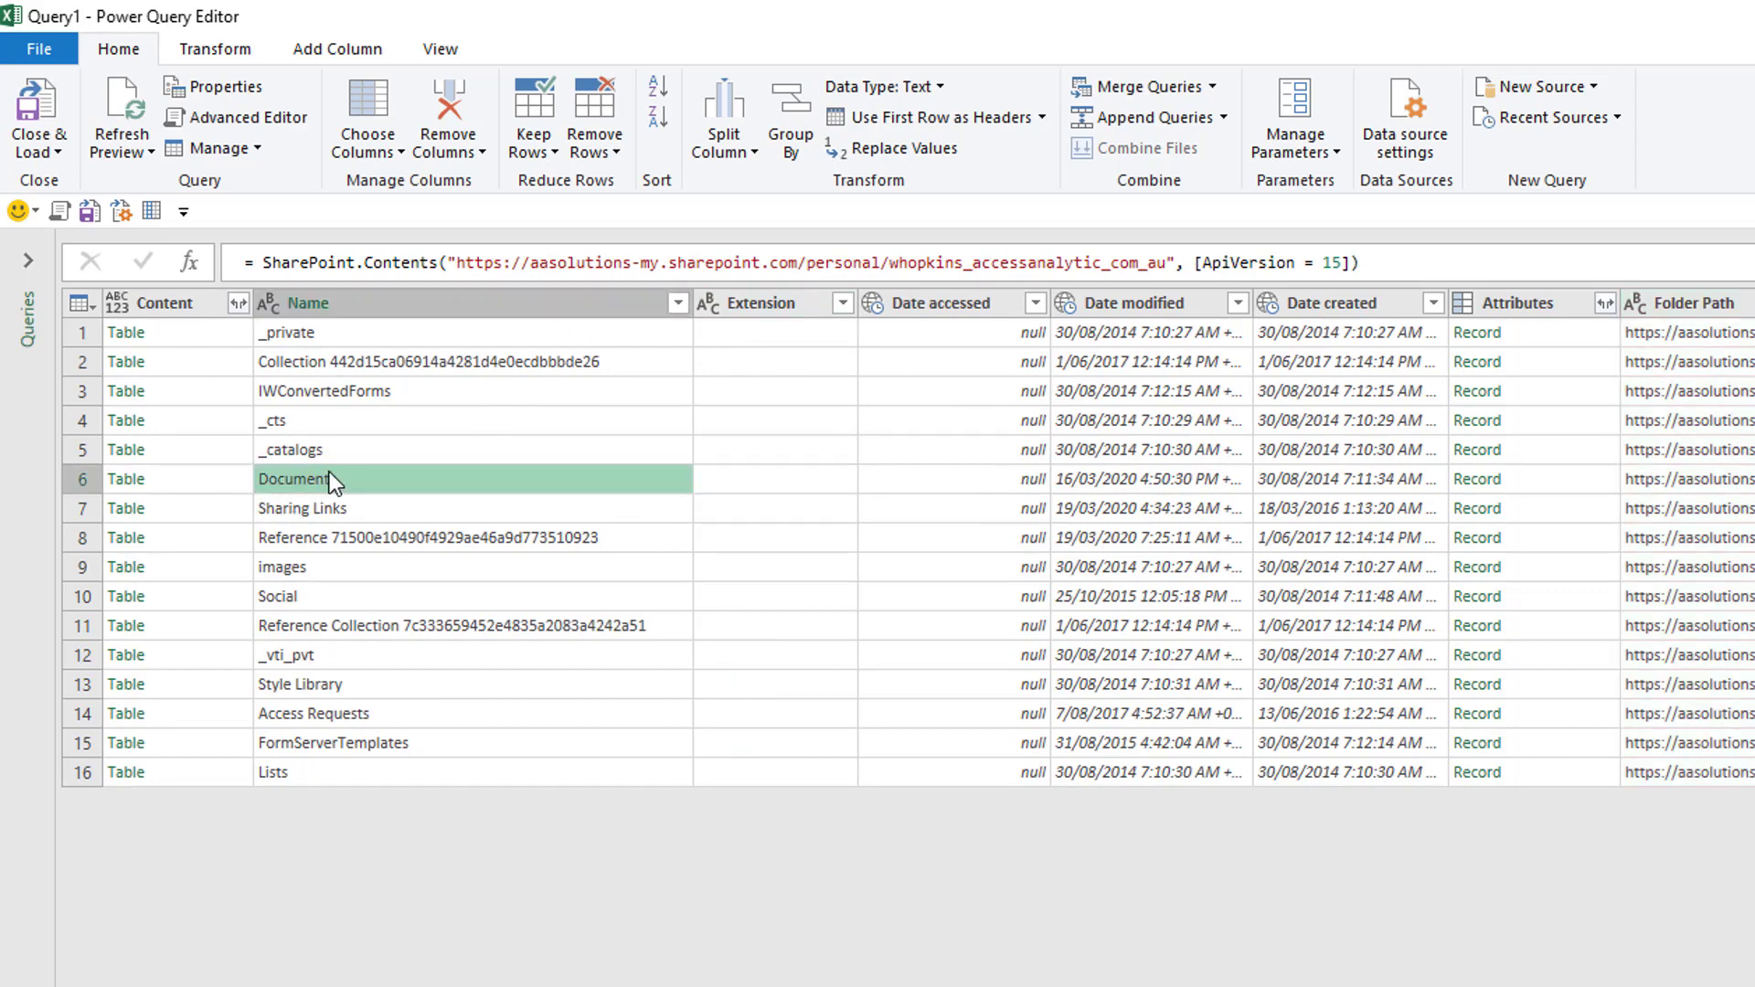
pyautogui.click(129, 485)
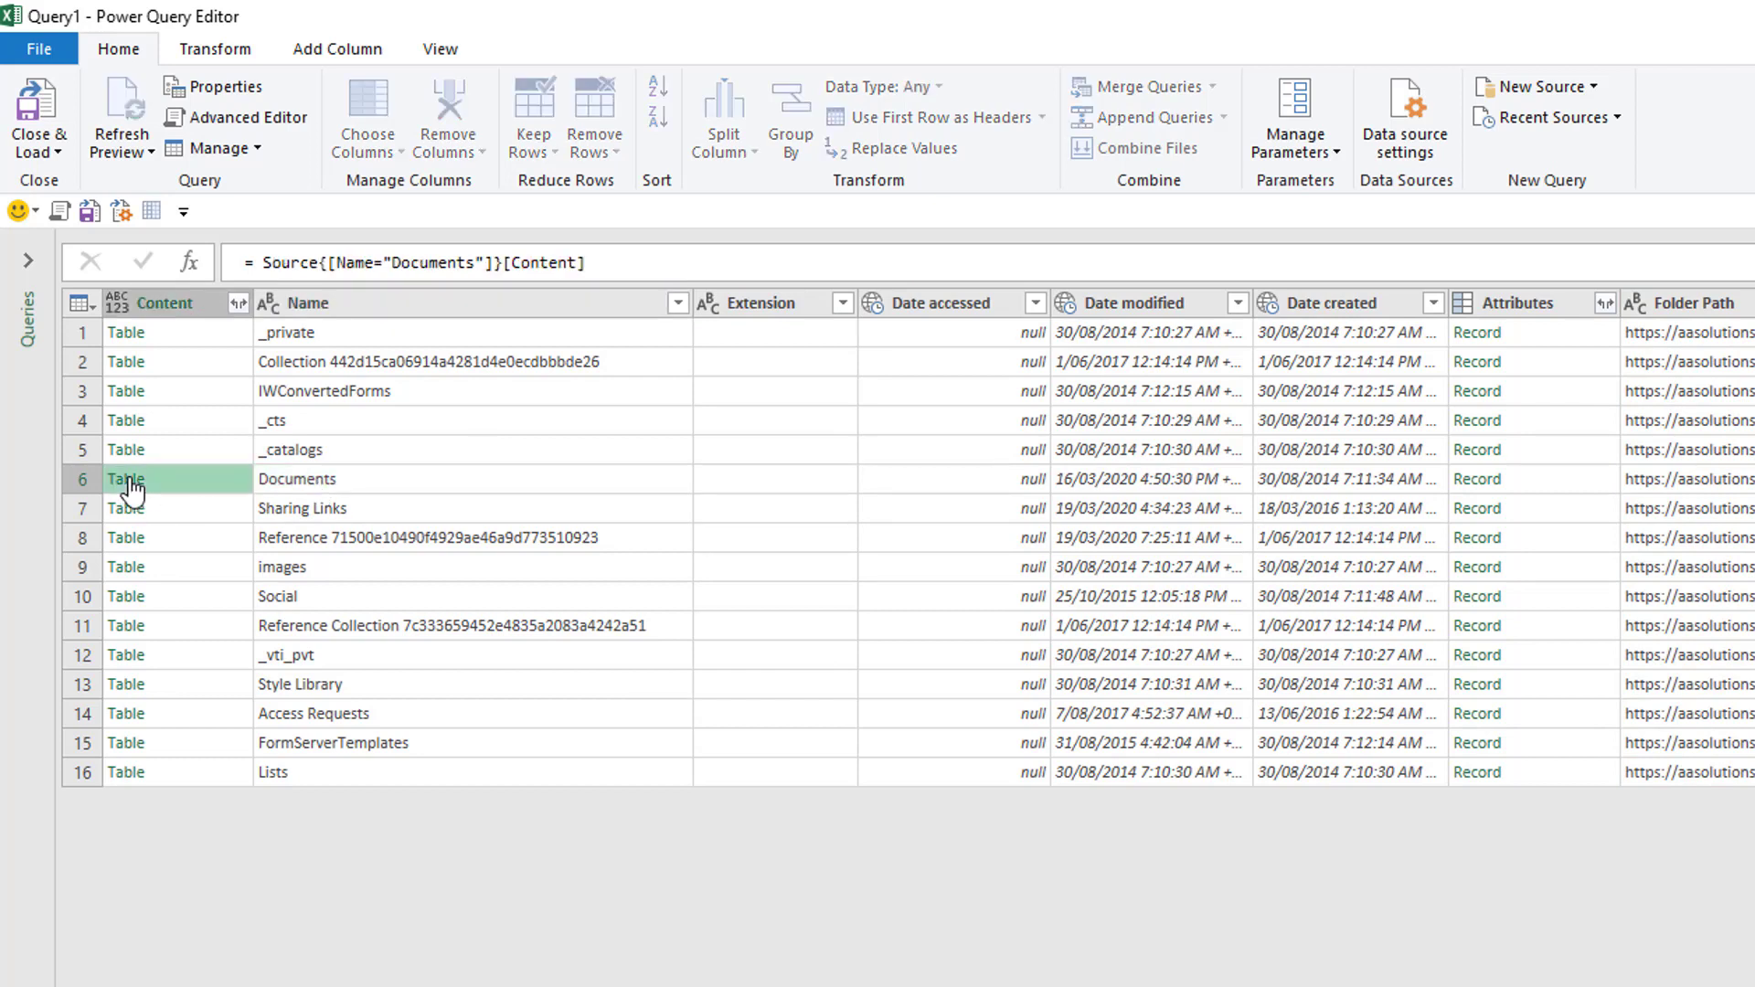
pyautogui.click(126, 477)
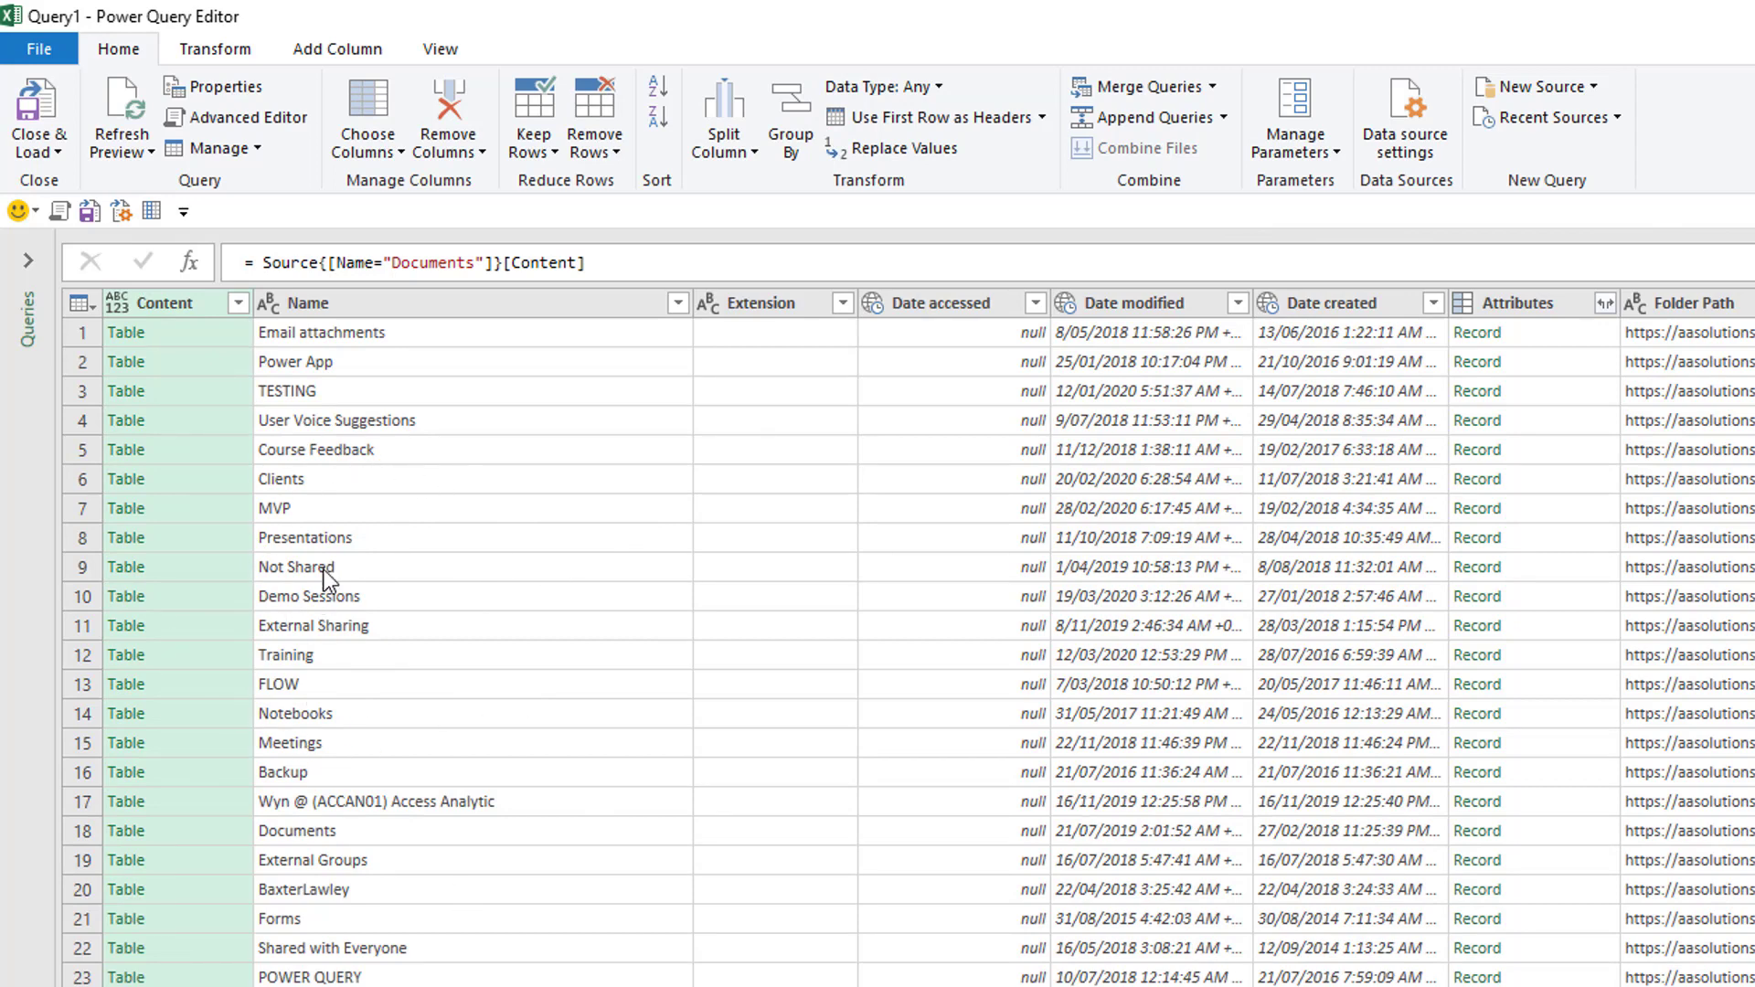
pyautogui.scroll(-4, 908, 653)
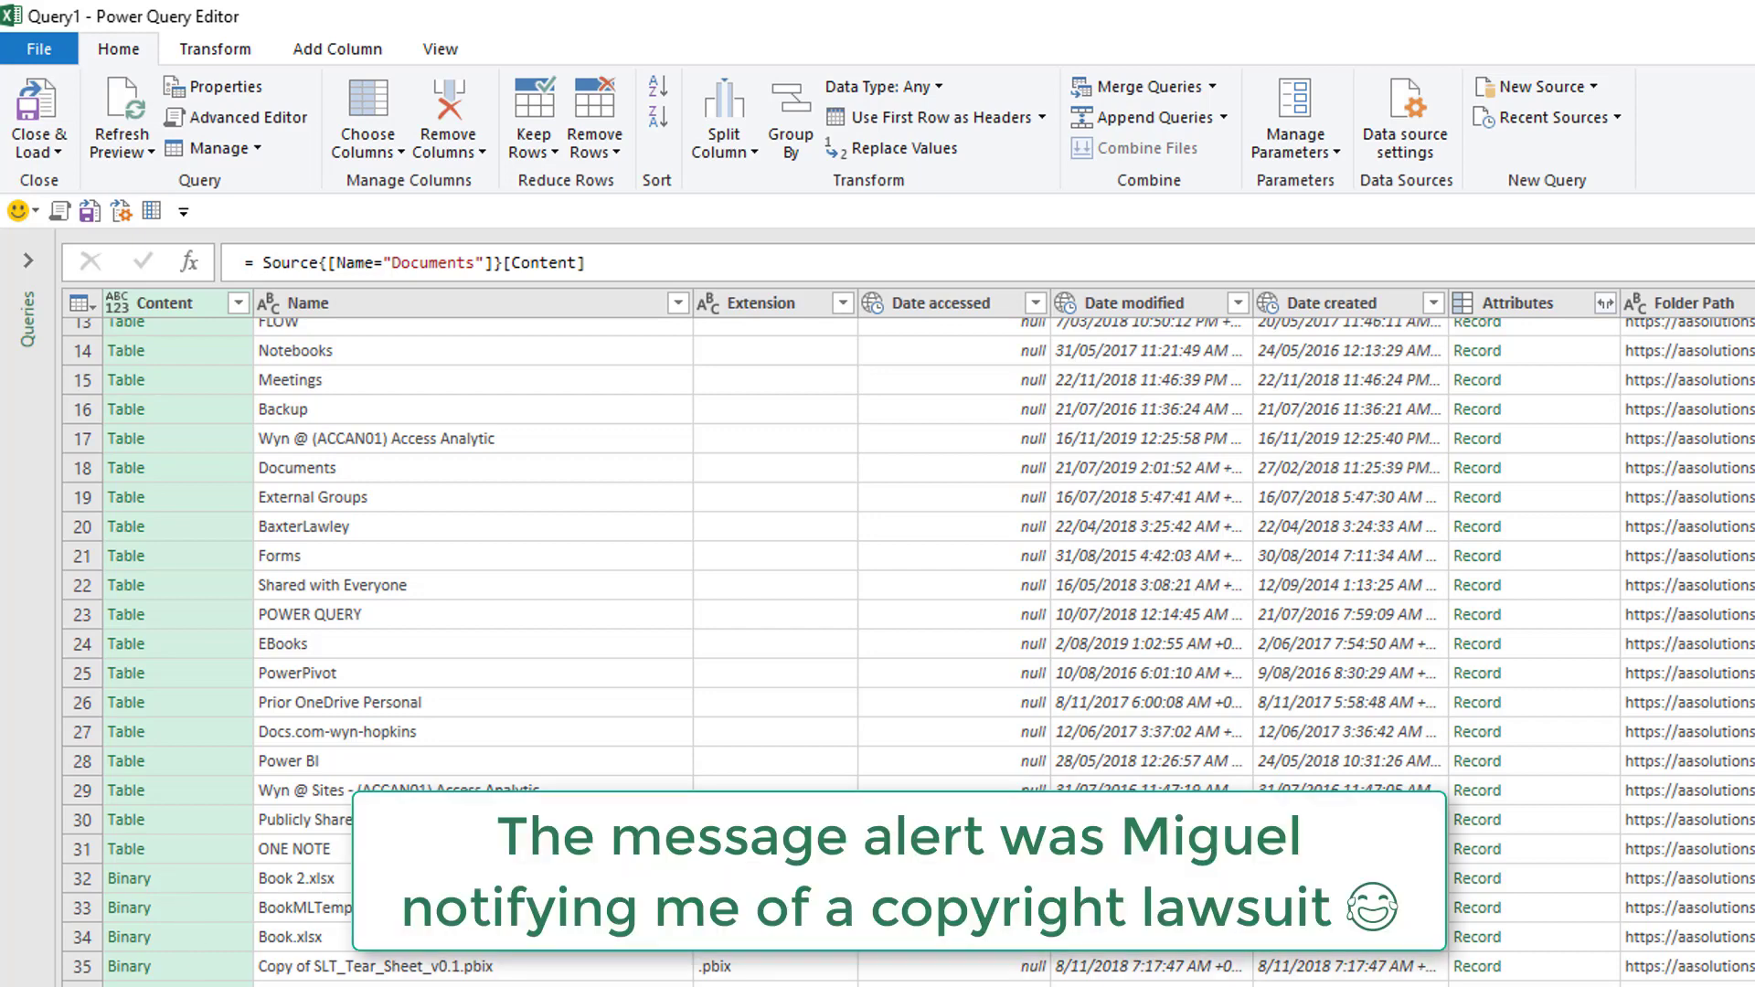
pyautogui.scroll(4, 359, 754)
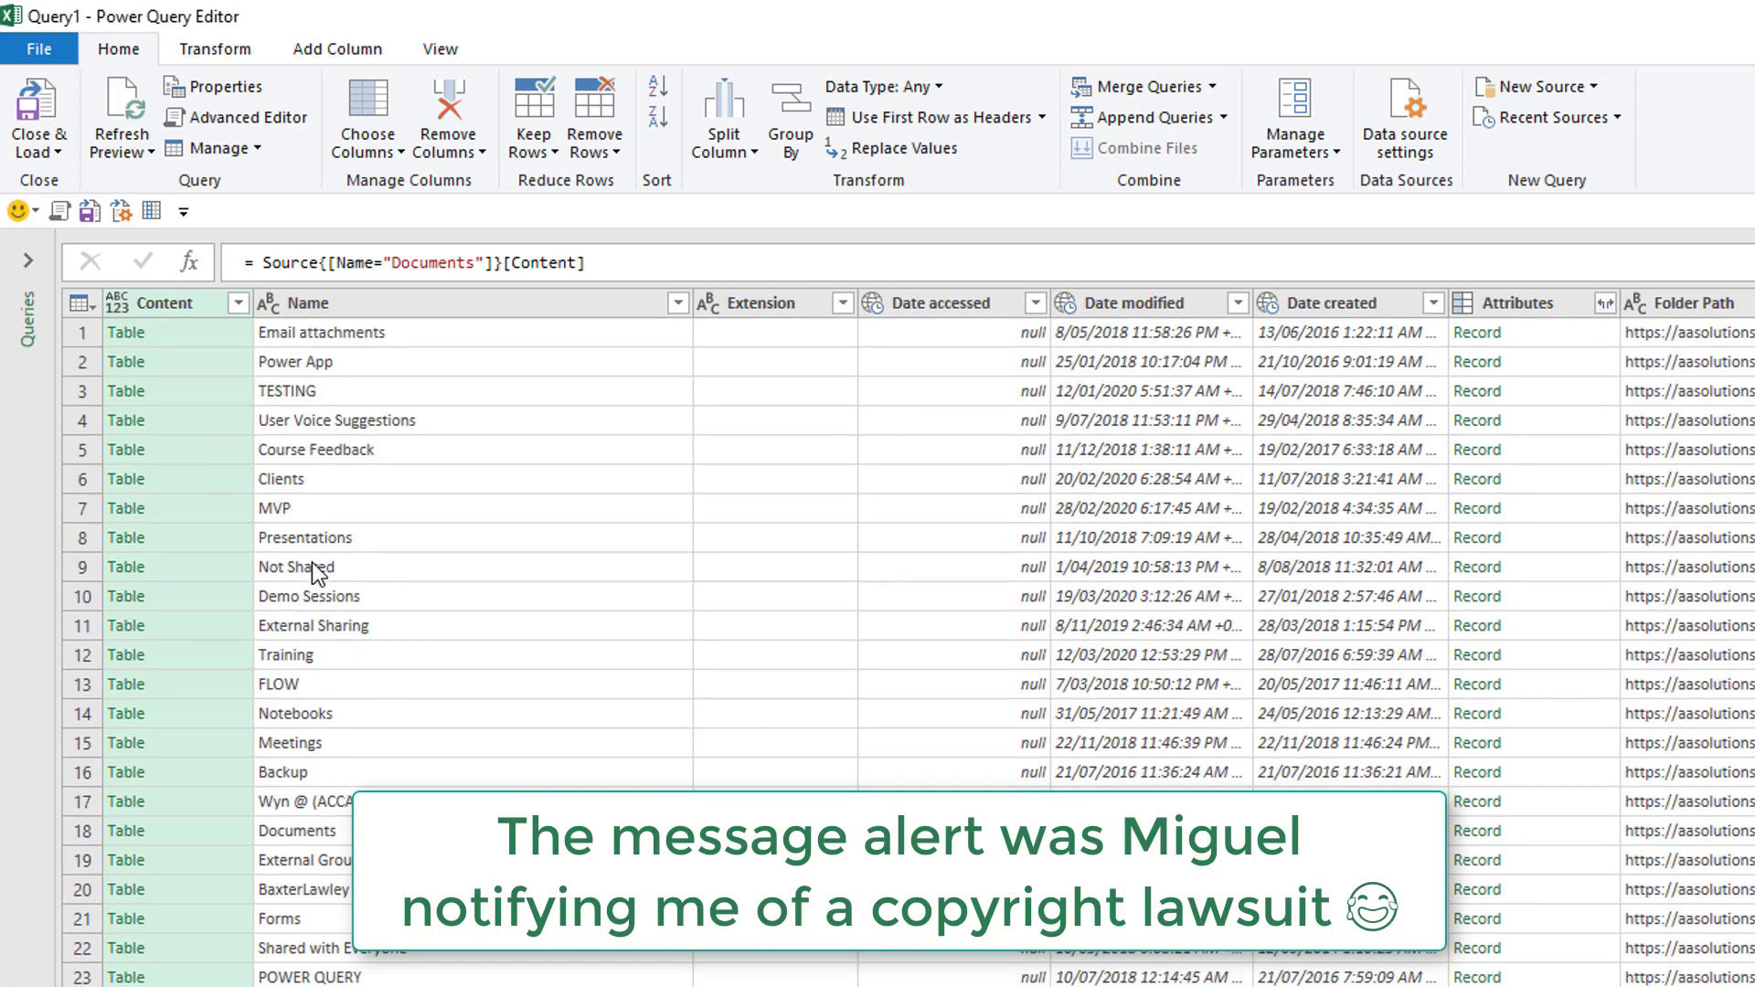
pyautogui.click(123, 596)
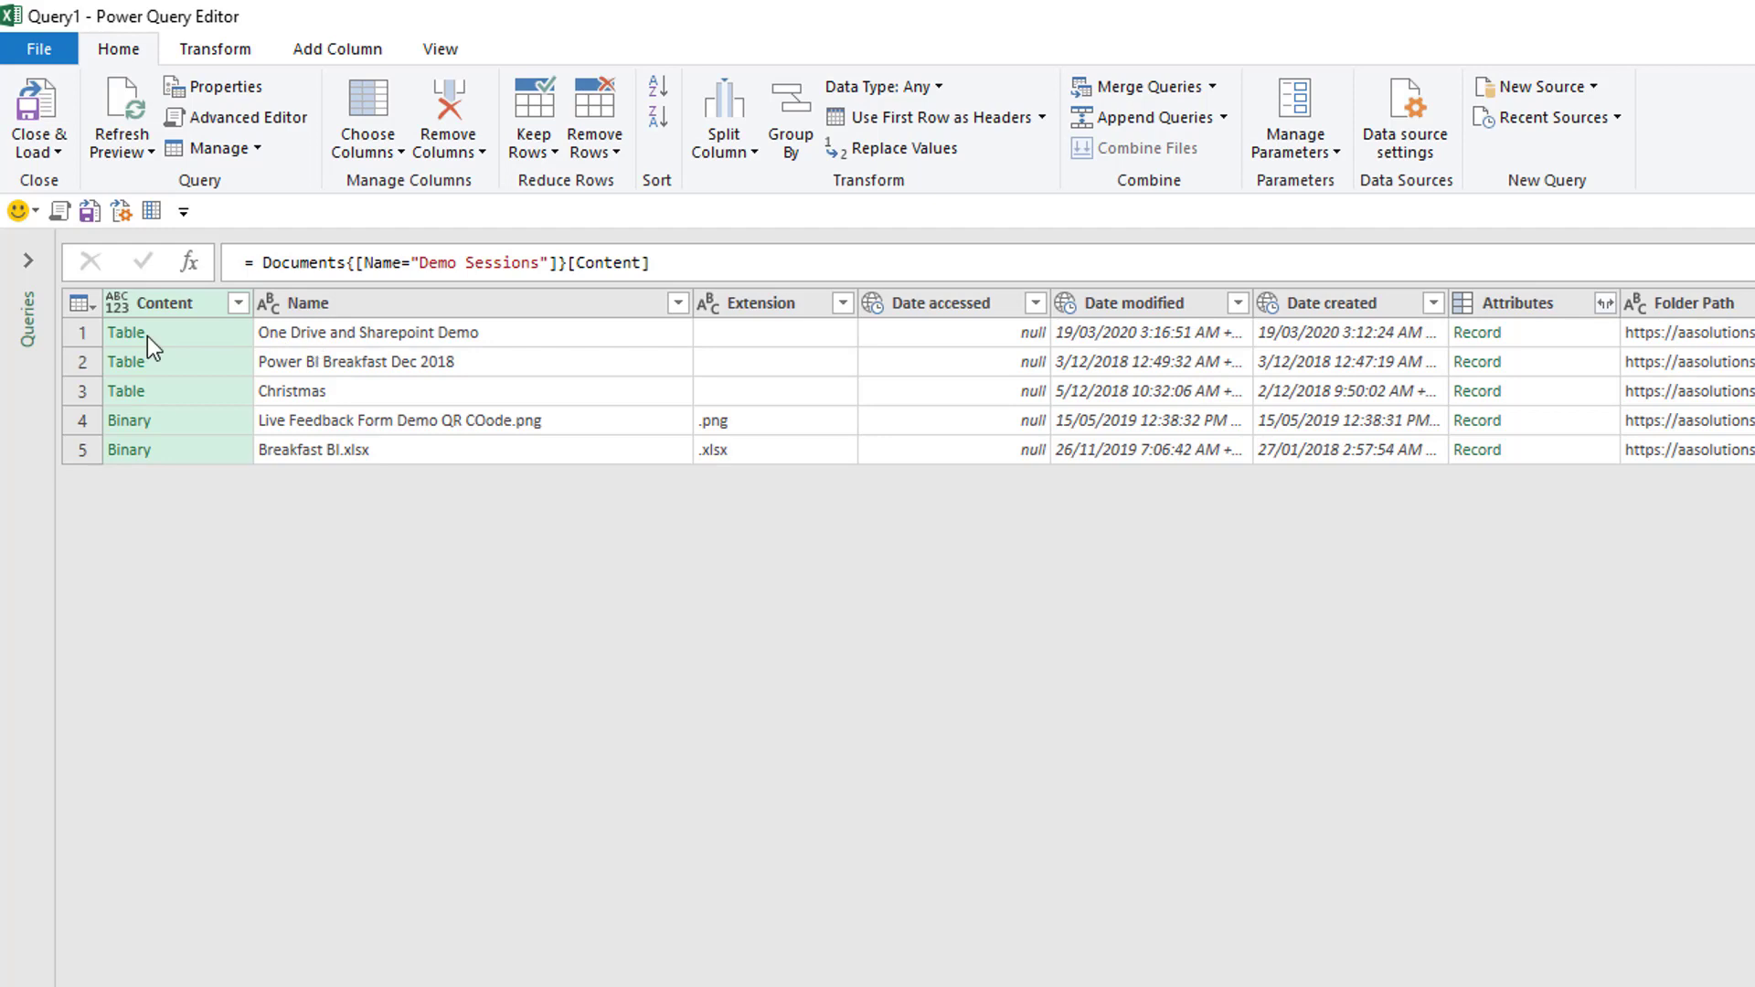
pyautogui.click(133, 338)
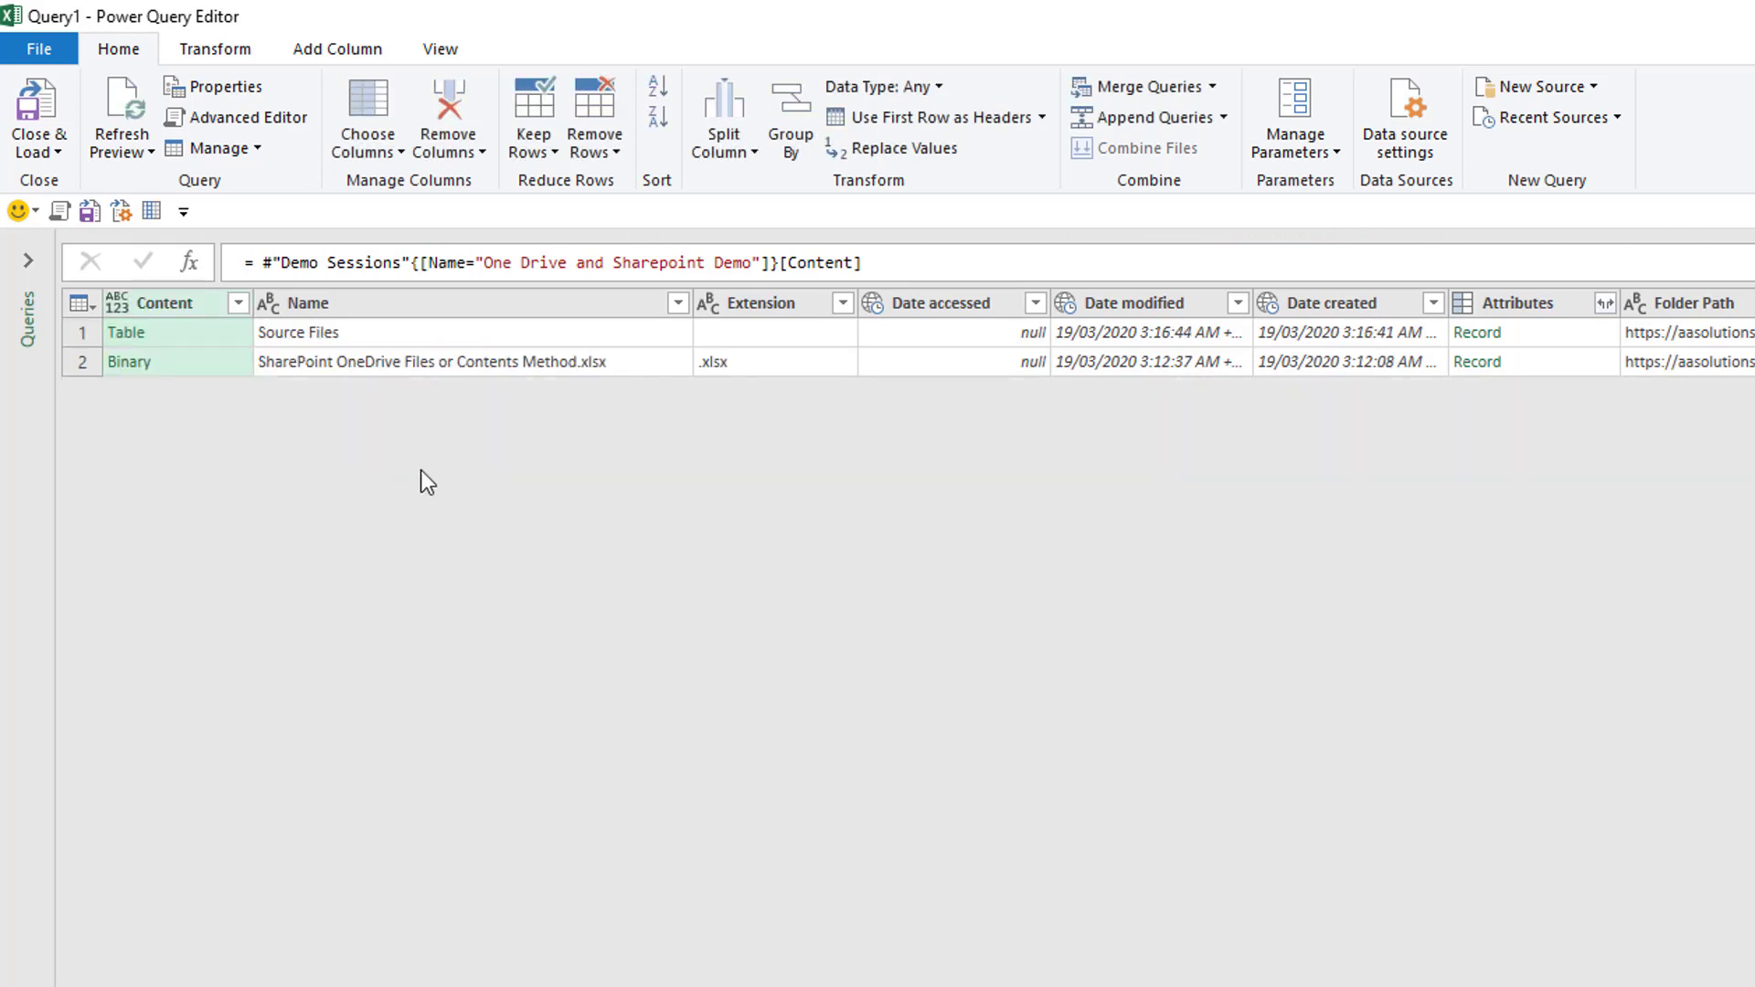
pyautogui.click(198, 332)
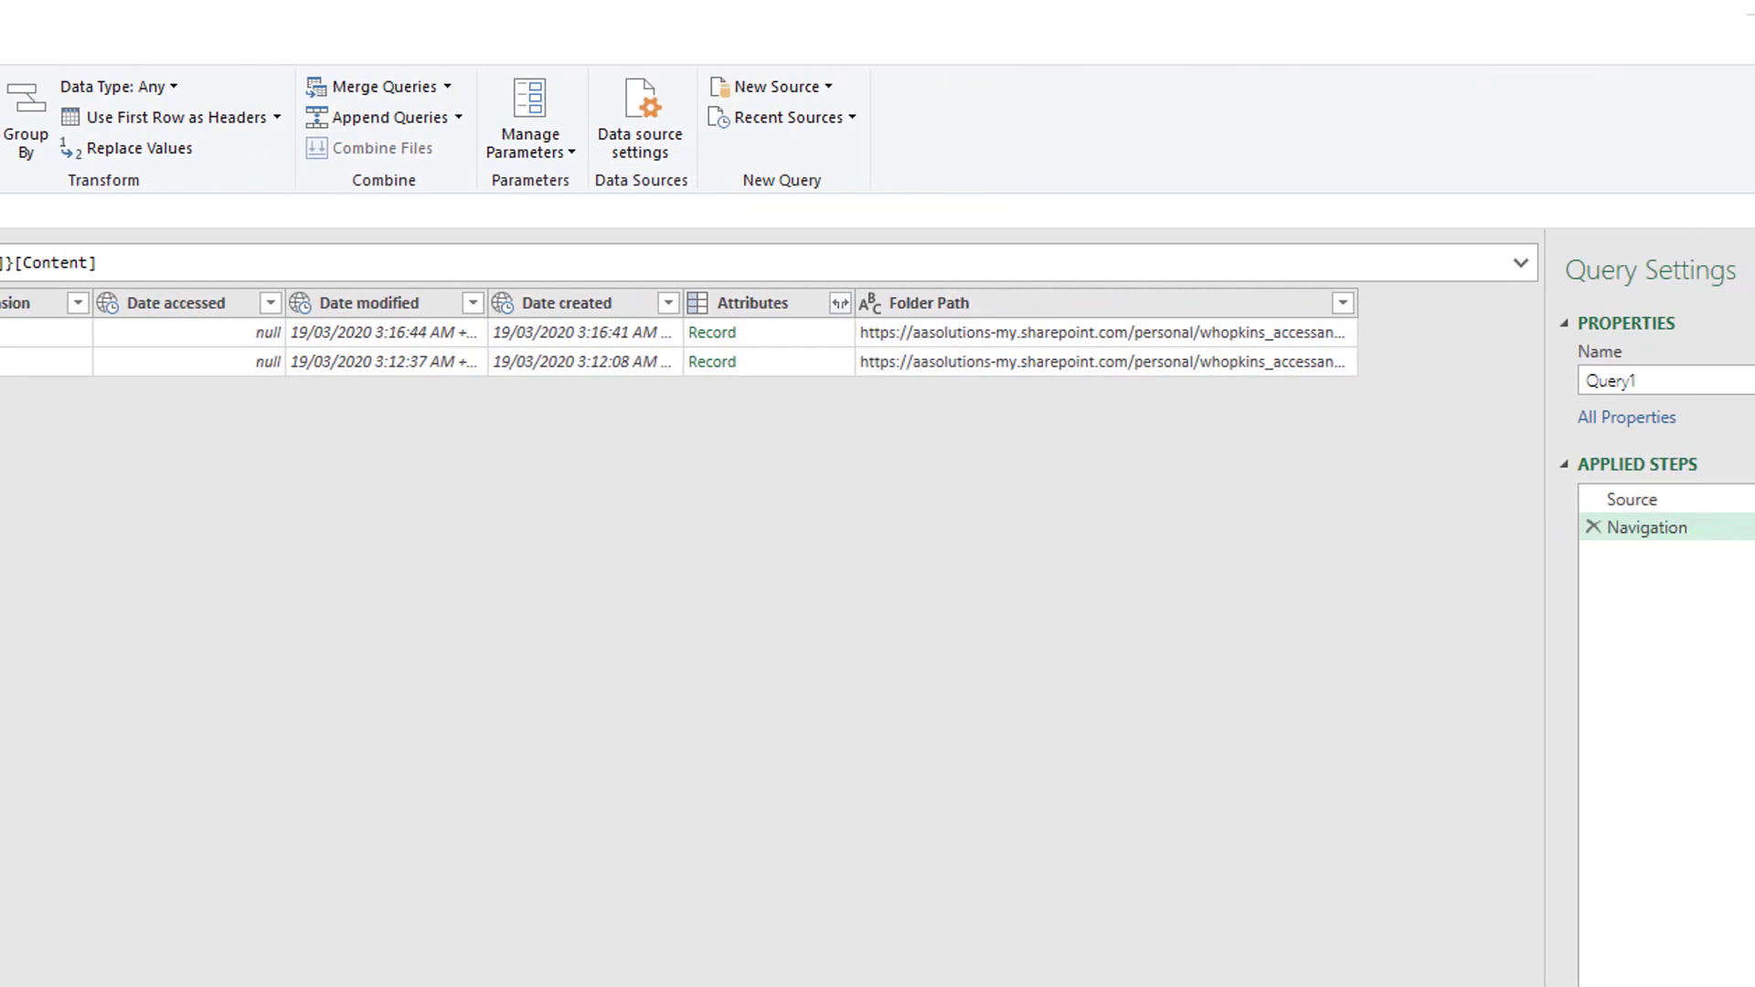
# Remove the Navigation step and redo the drill-down through Documents into Source Files
pyautogui.click(1592, 529)
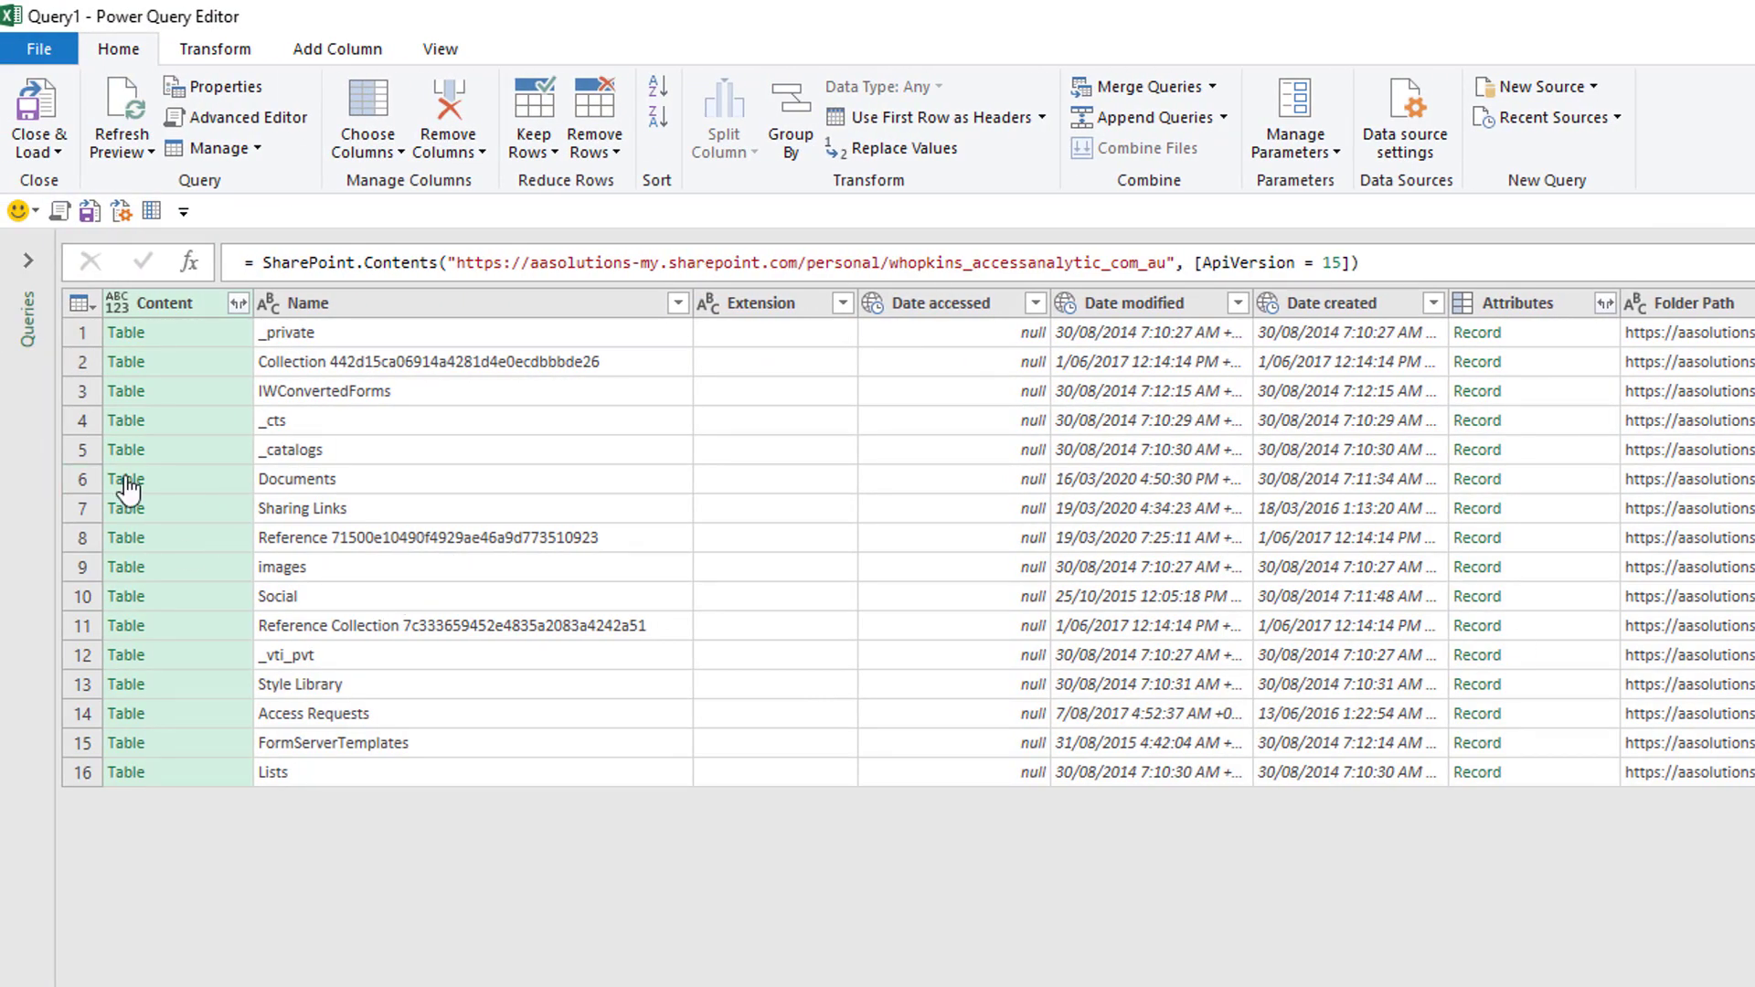
pyautogui.click(127, 479)
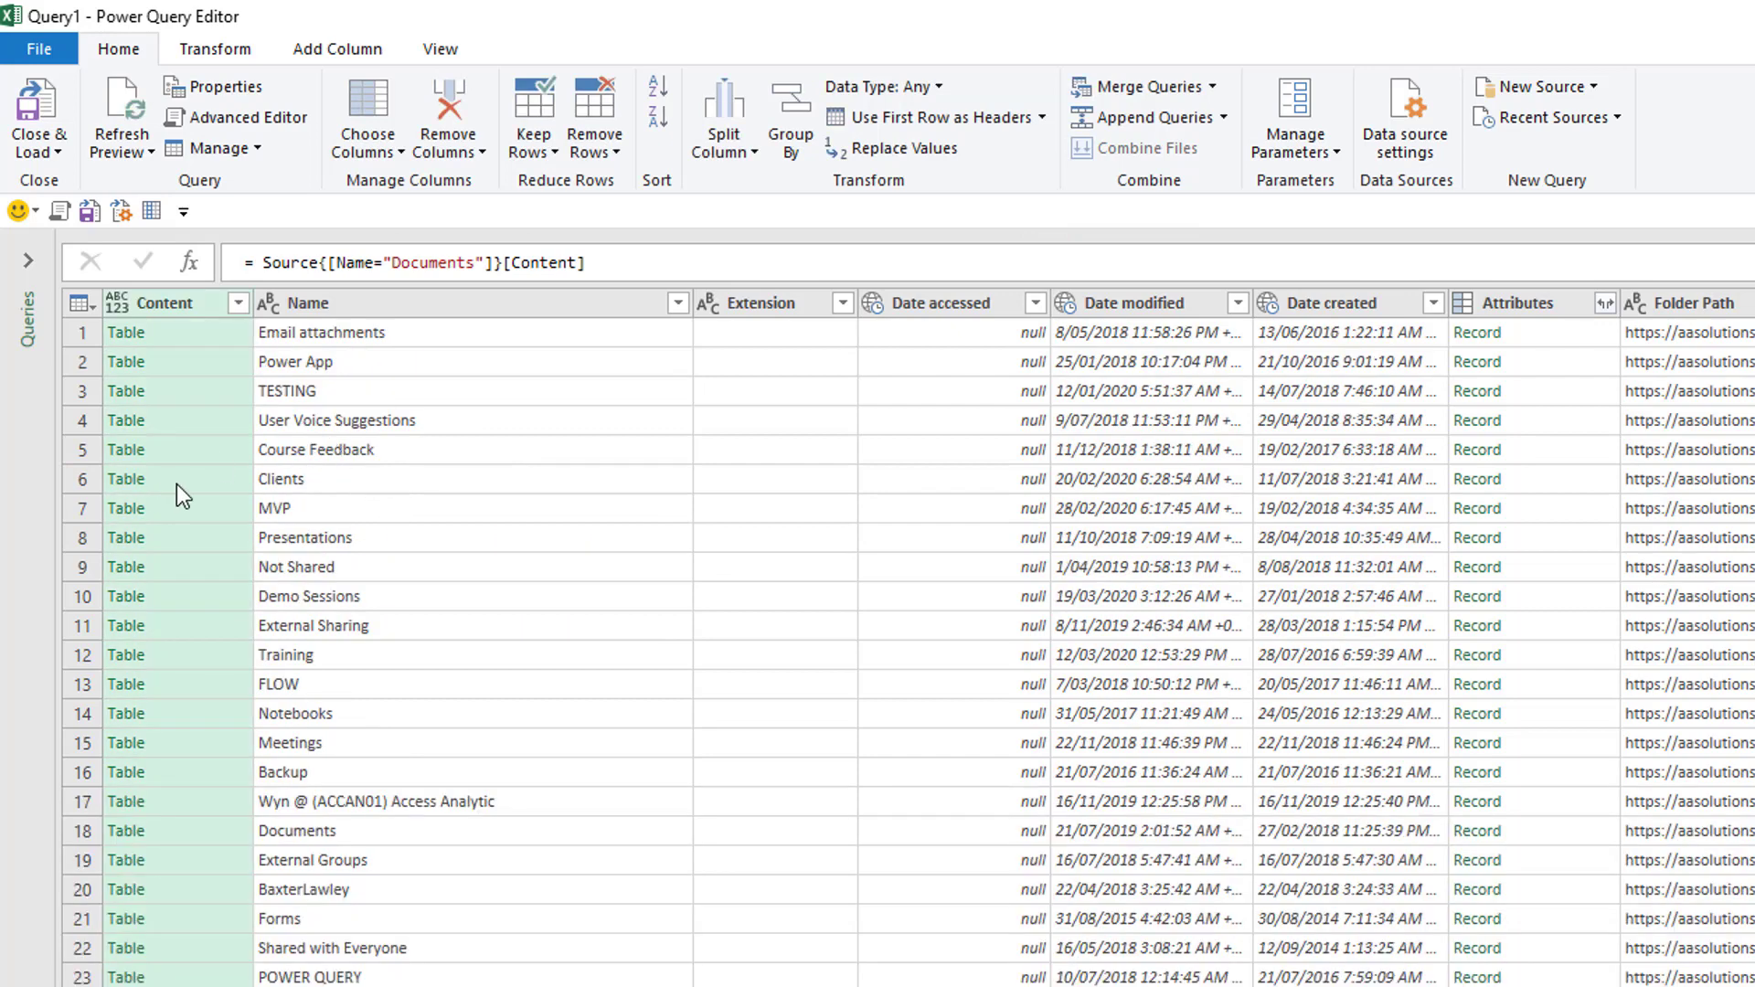
pyautogui.click(128, 596)
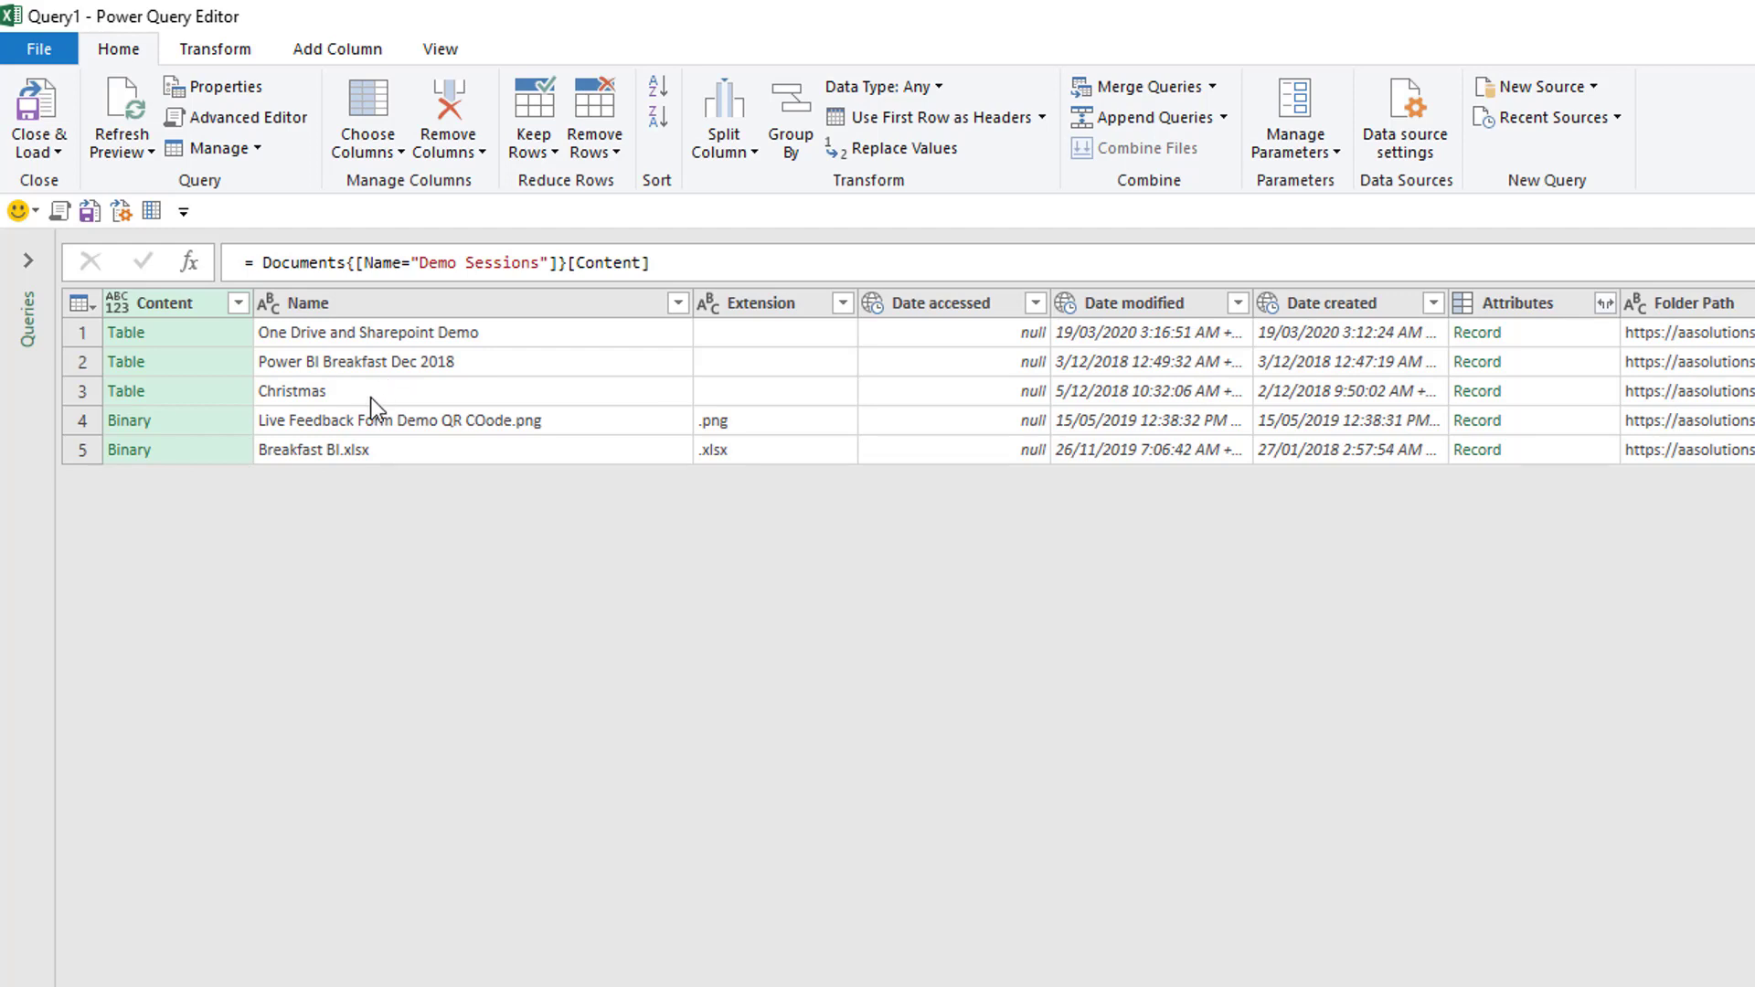
pyautogui.click(120, 340)
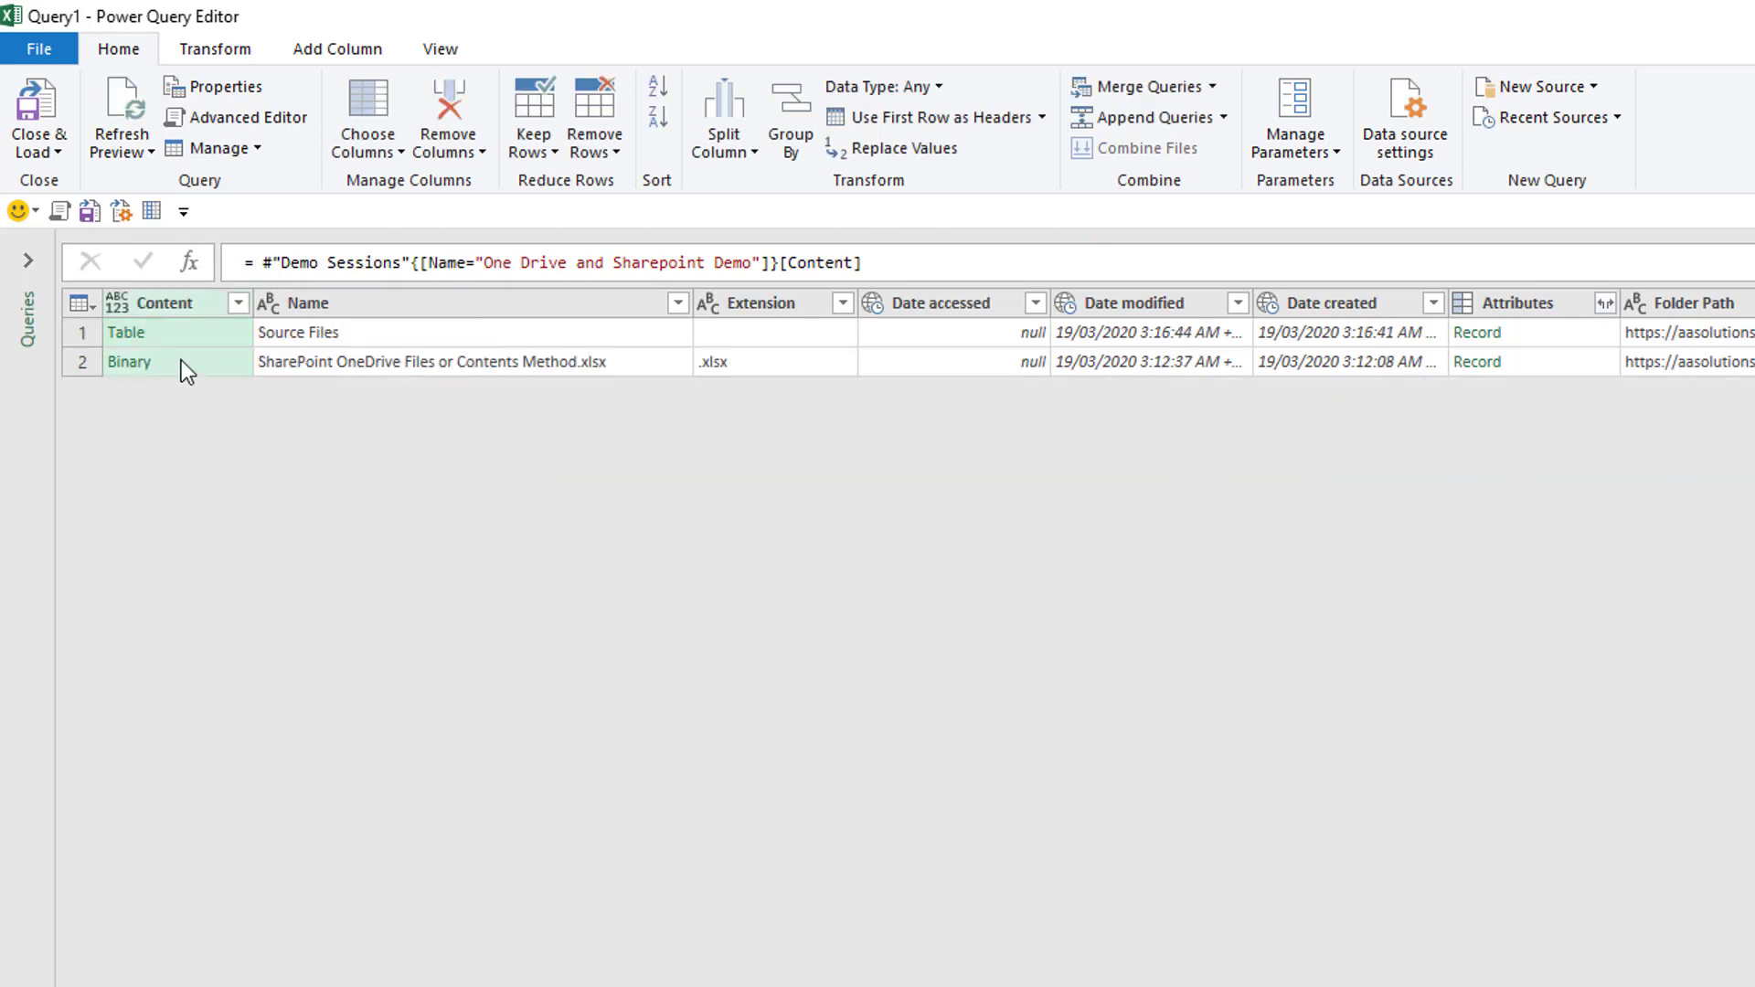
pyautogui.click(137, 337)
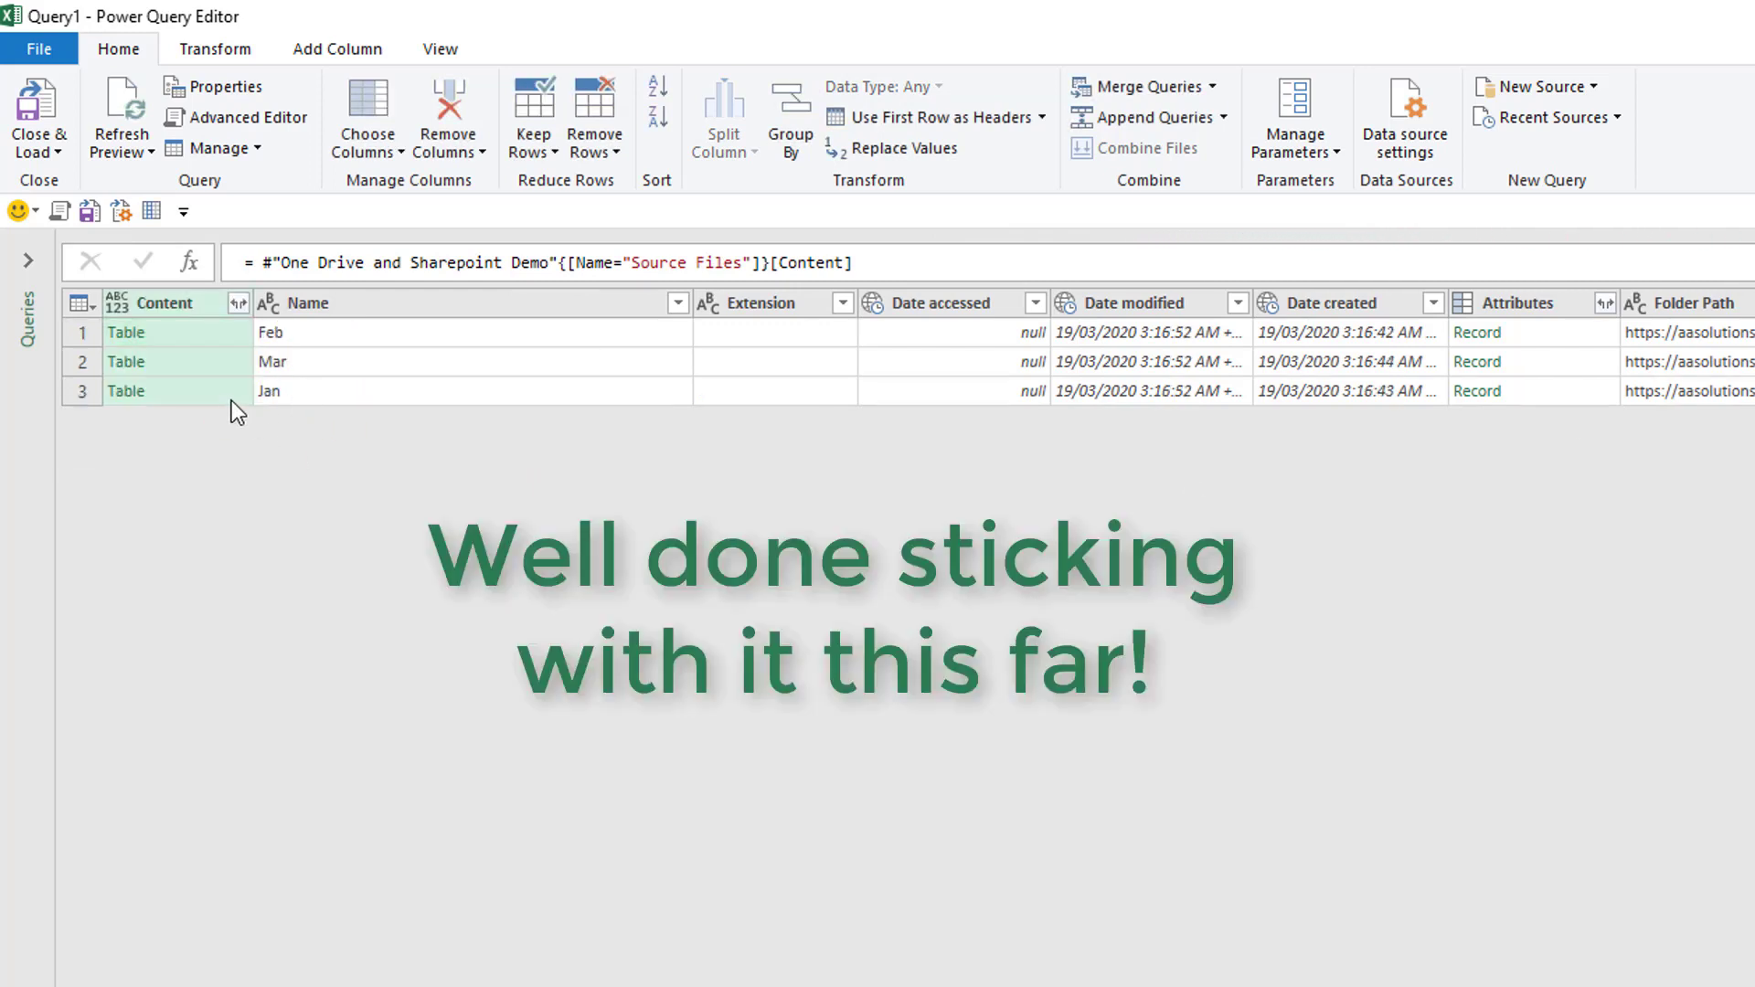
# Drill into the Jan folder, open Data.xlsx, and expand its tblSales table
pyautogui.click(137, 393)
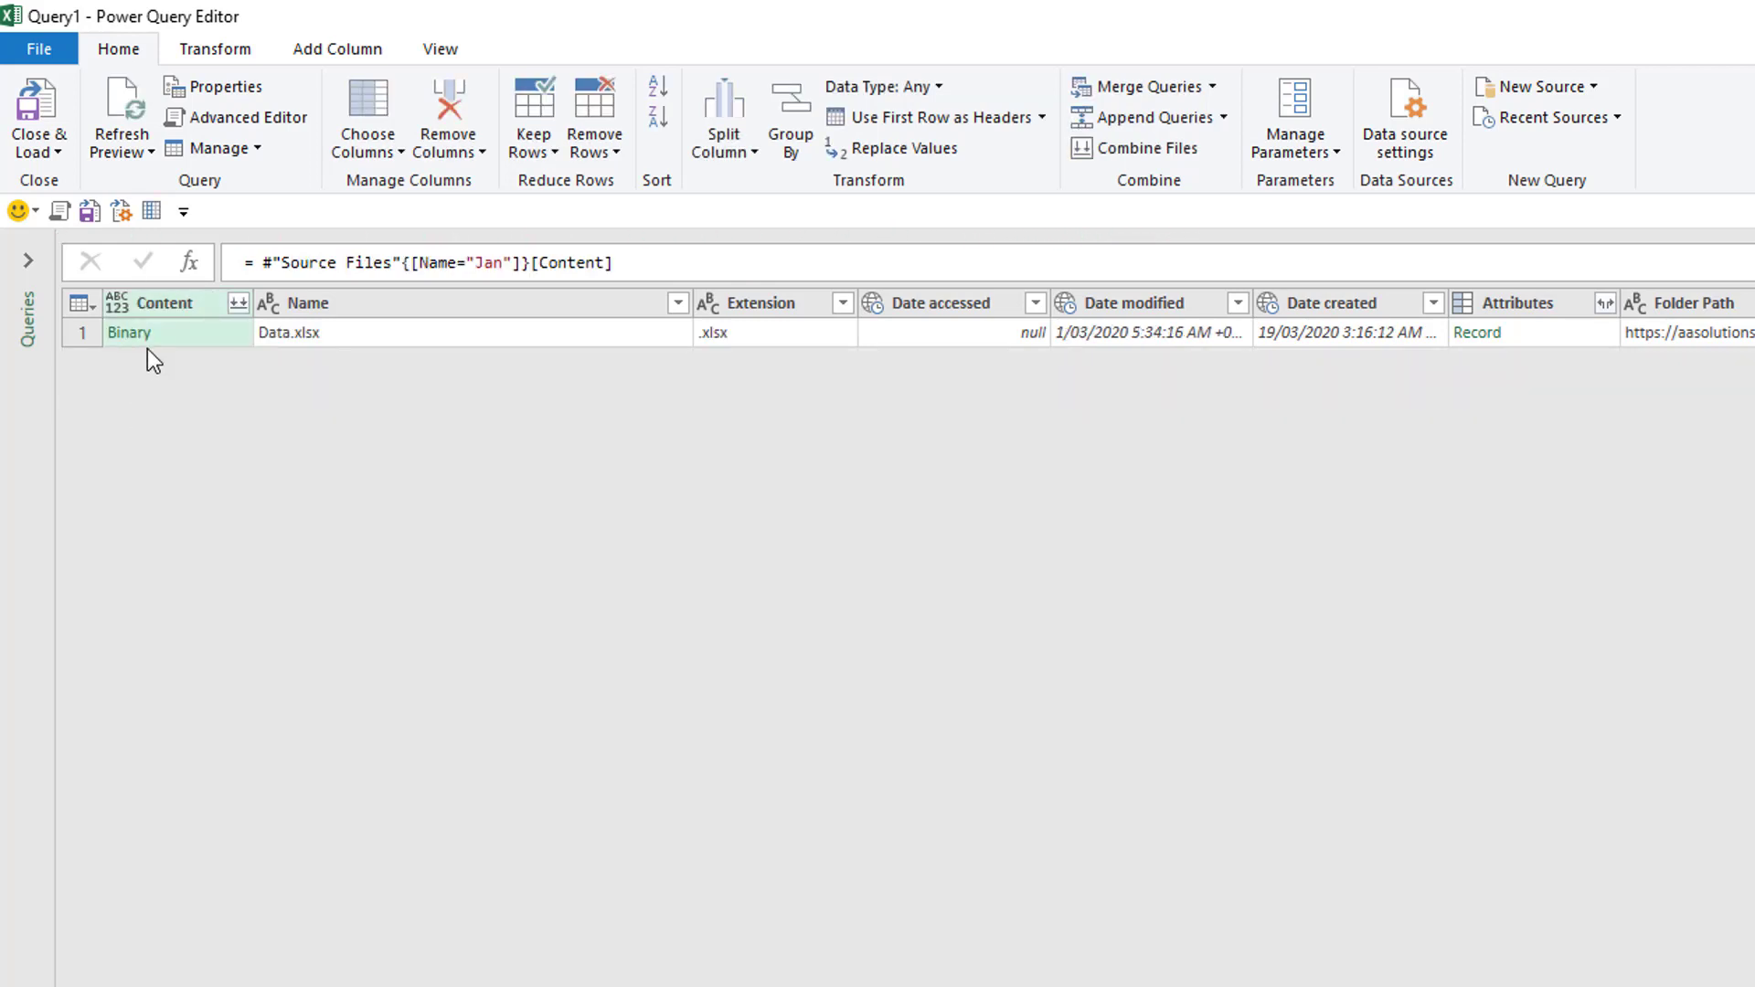
pyautogui.click(139, 333)
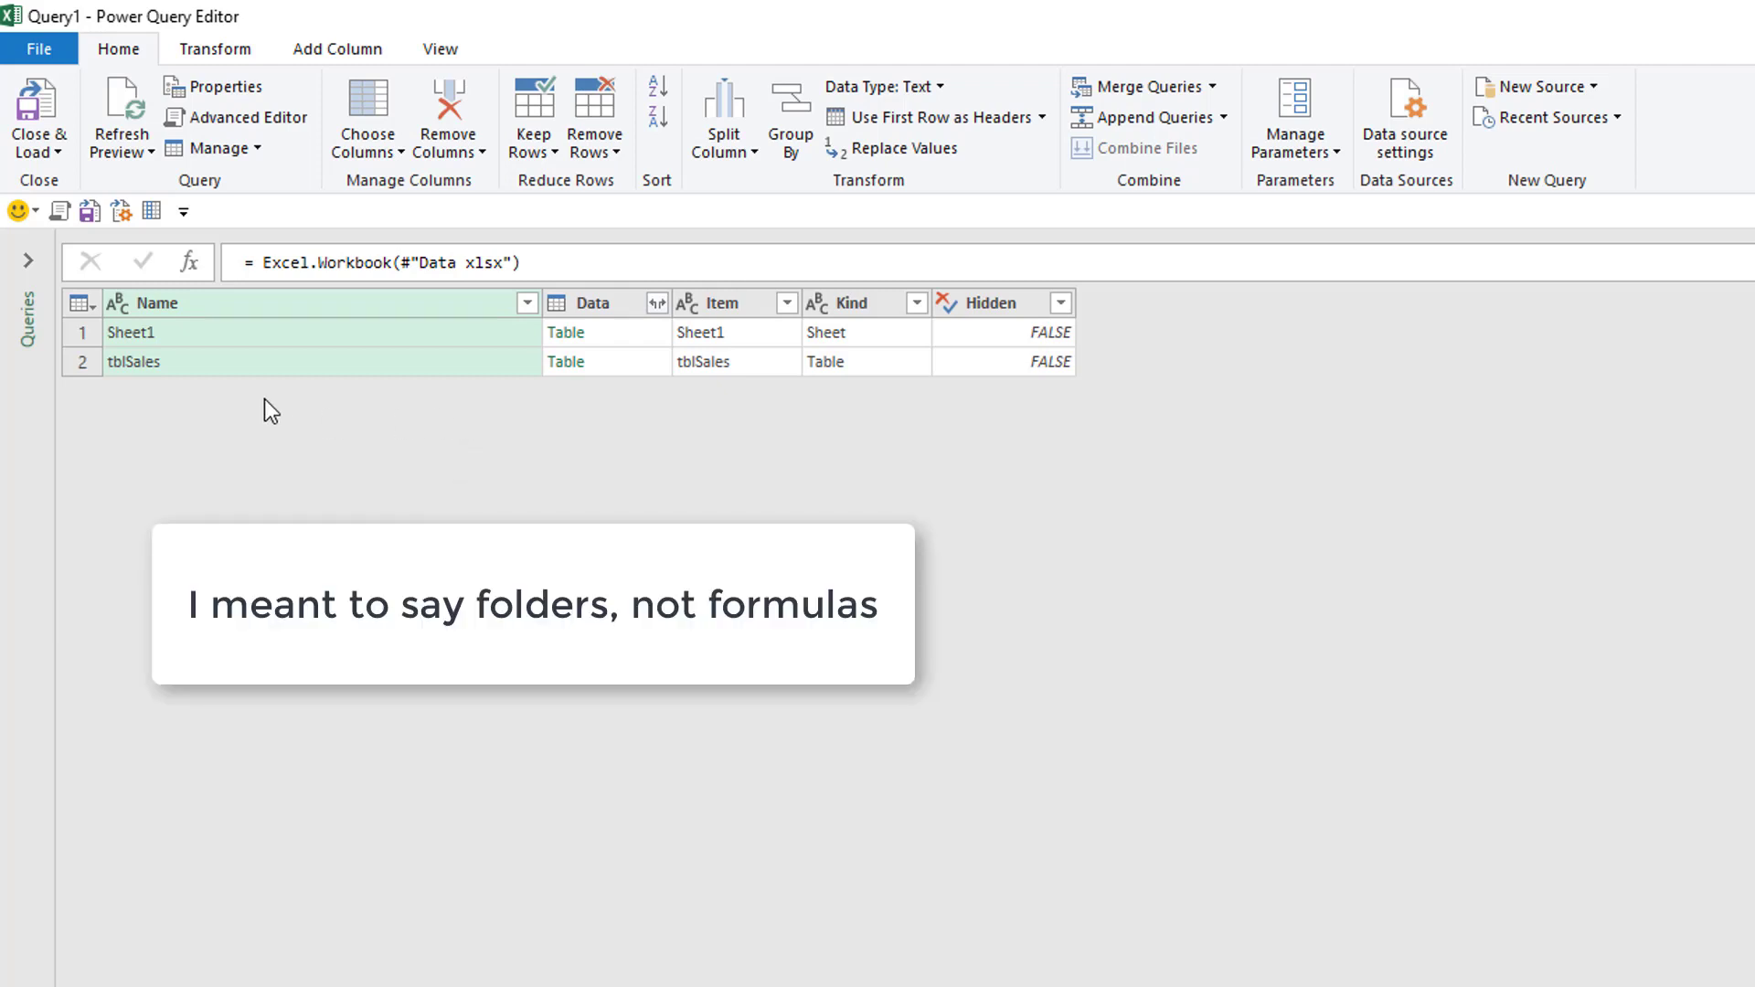
pyautogui.click(149, 368)
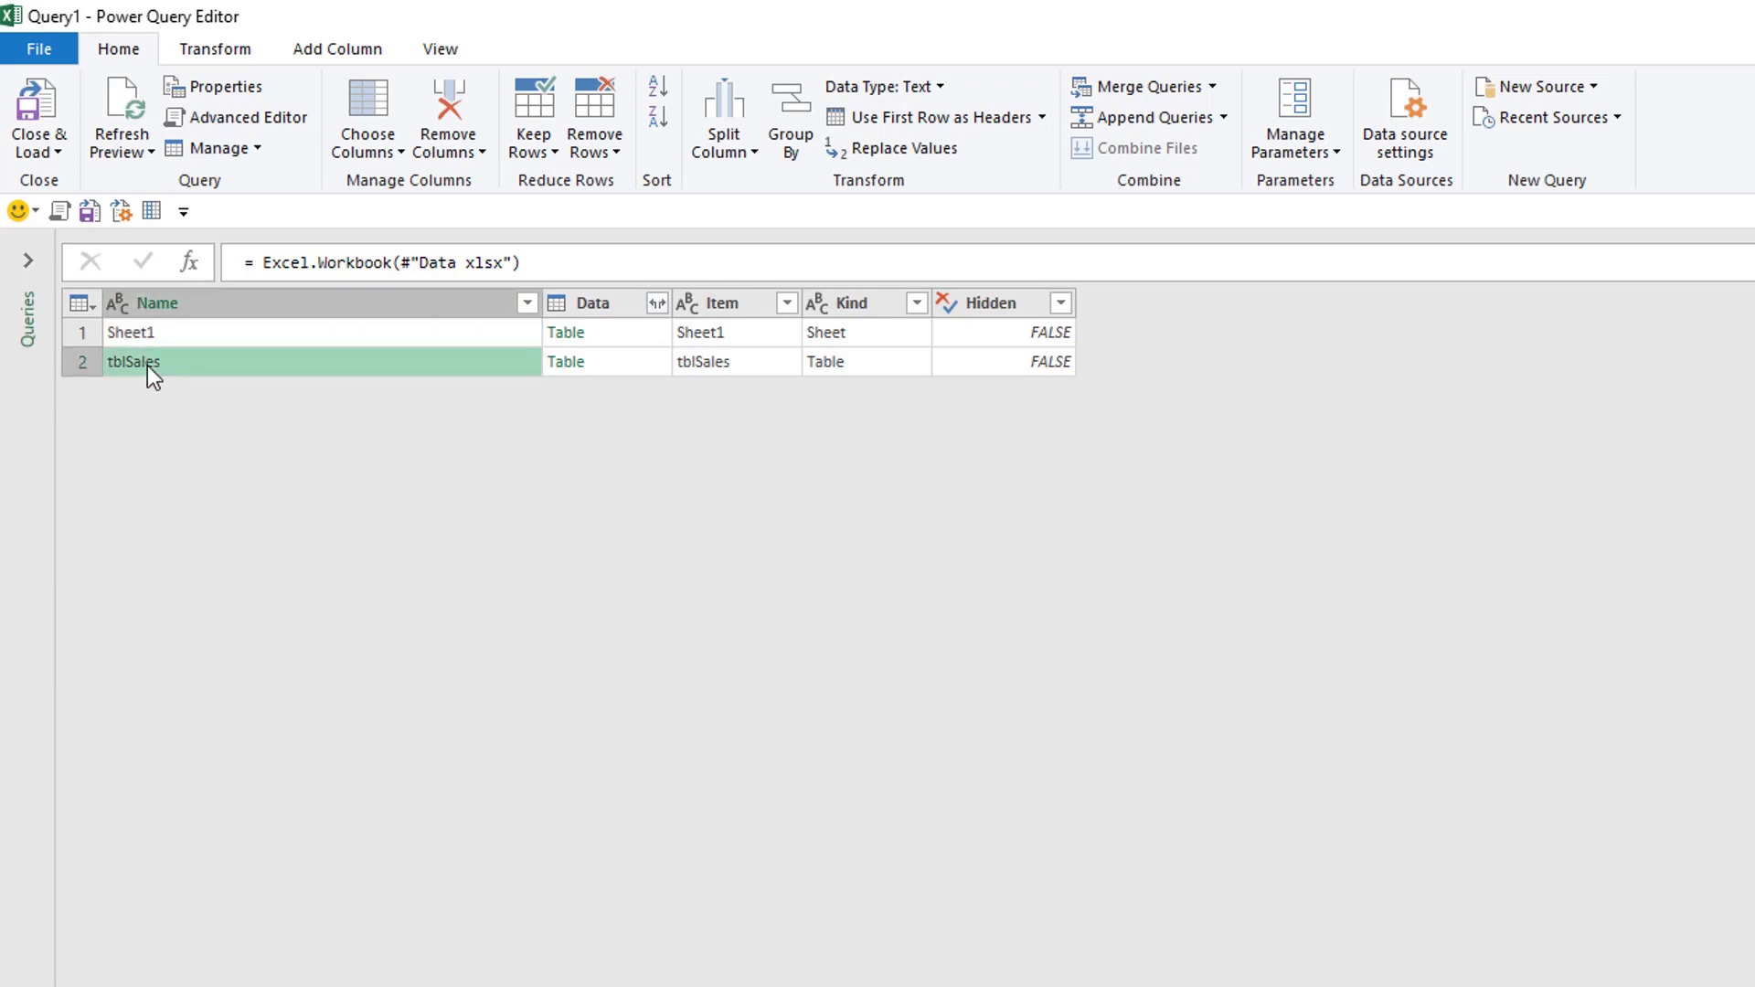
pyautogui.click(559, 365)
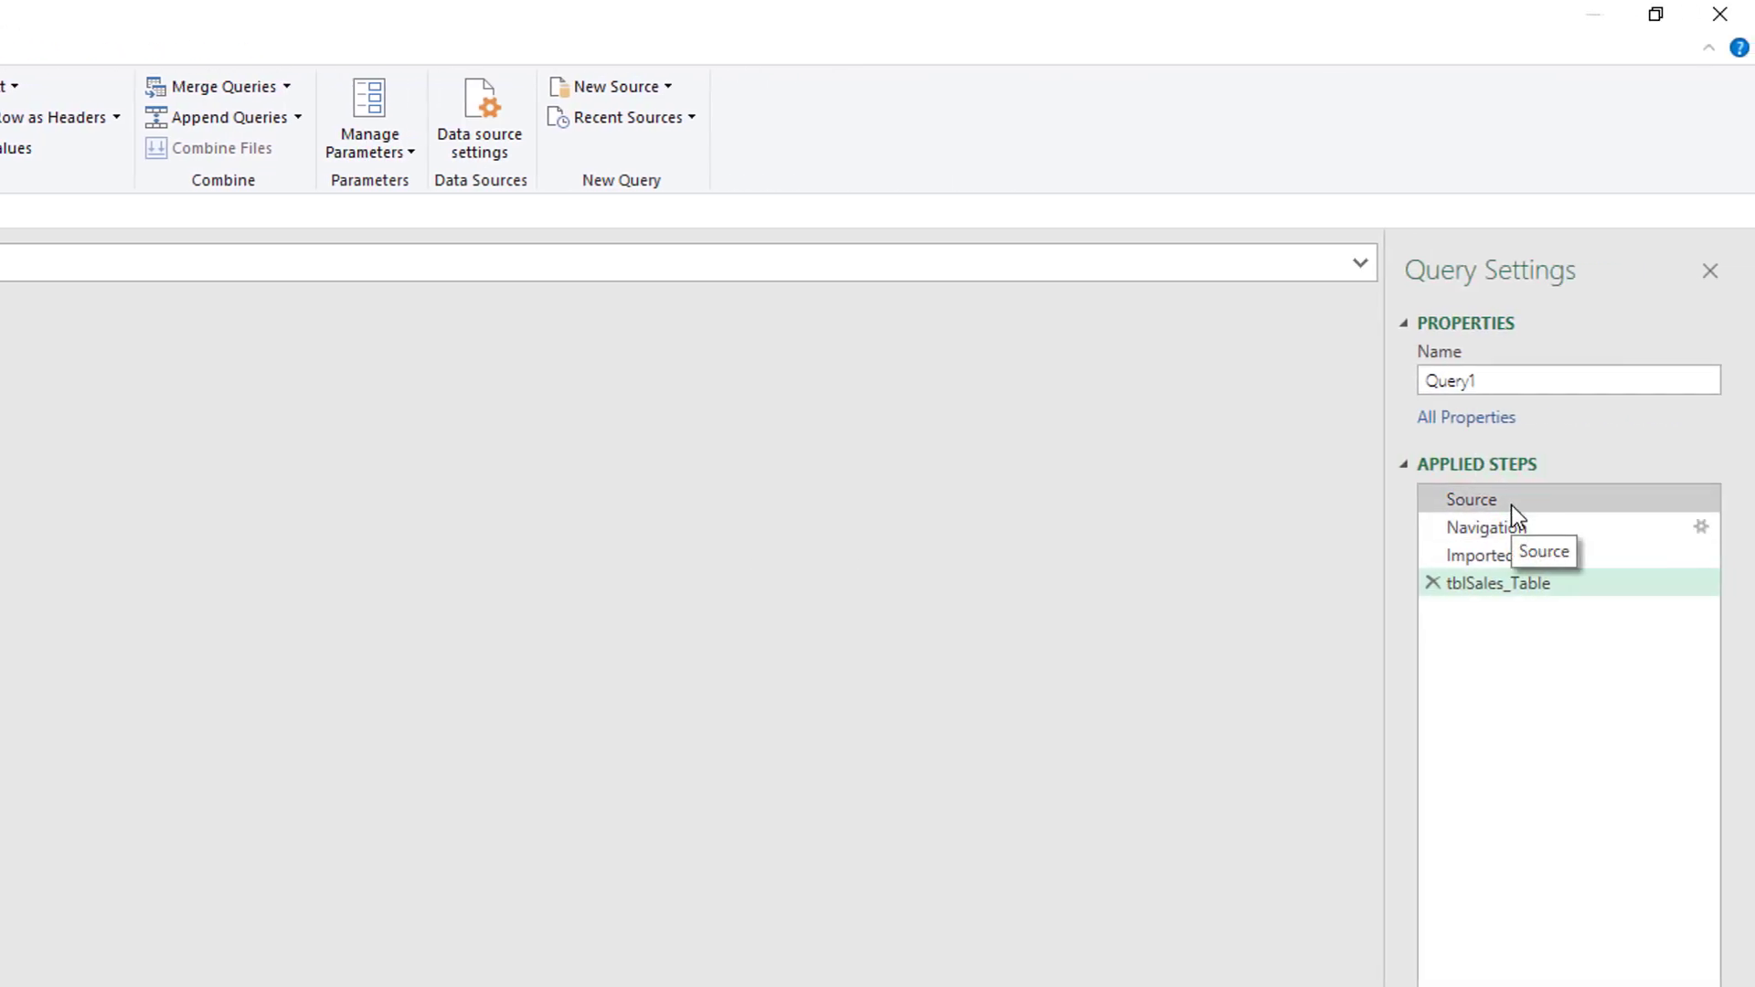
# Review each step from Source through Navigation, Imported Excel and tblSales_Table
pyautogui.click(1511, 505)
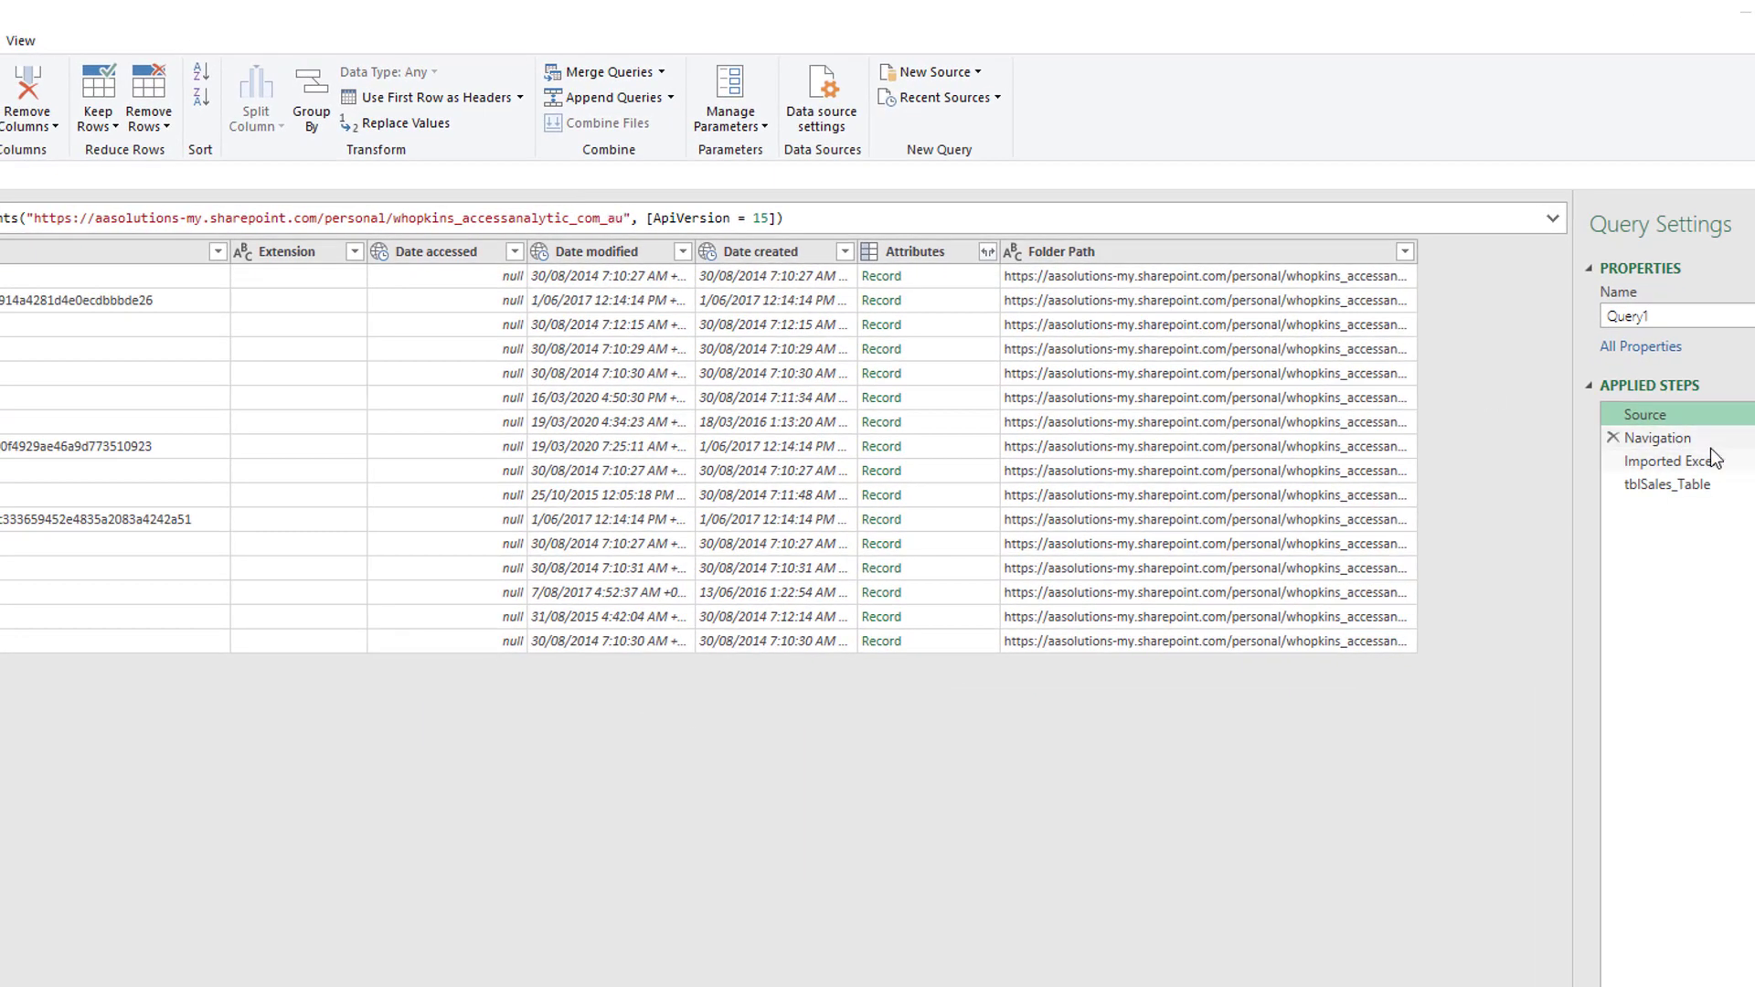
pyautogui.click(1657, 439)
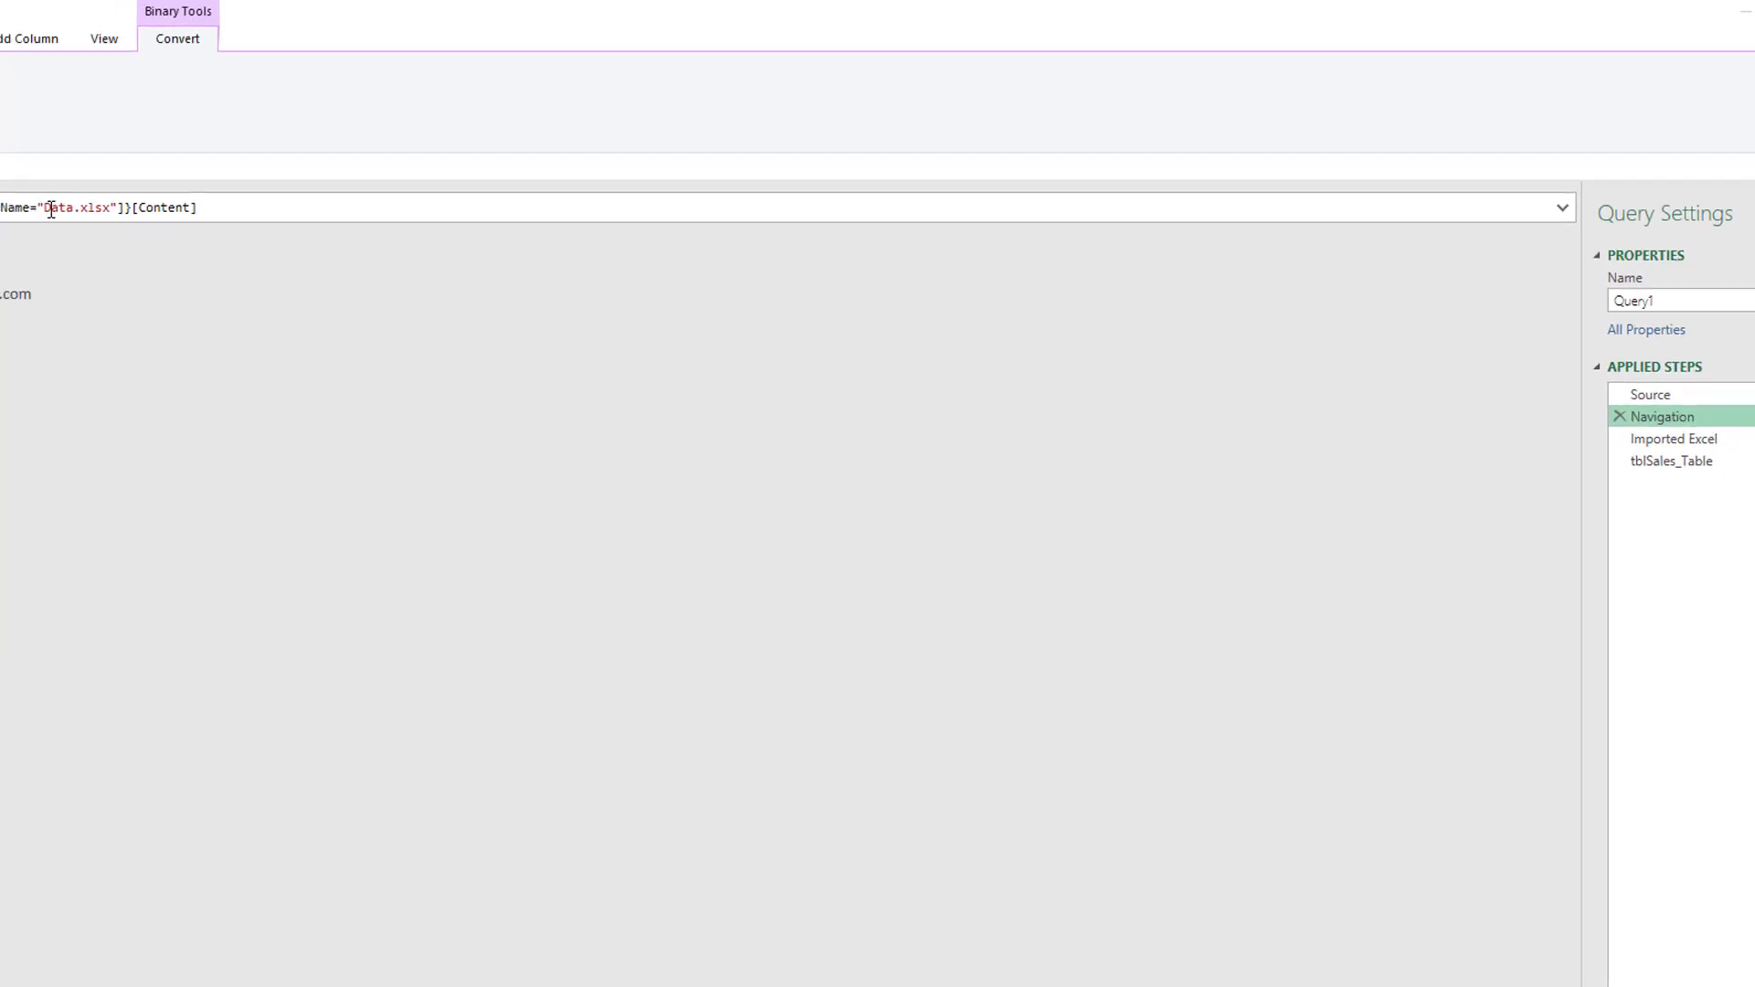
pyautogui.moveTo(48, 209); pyautogui.dragTo(95, 210)
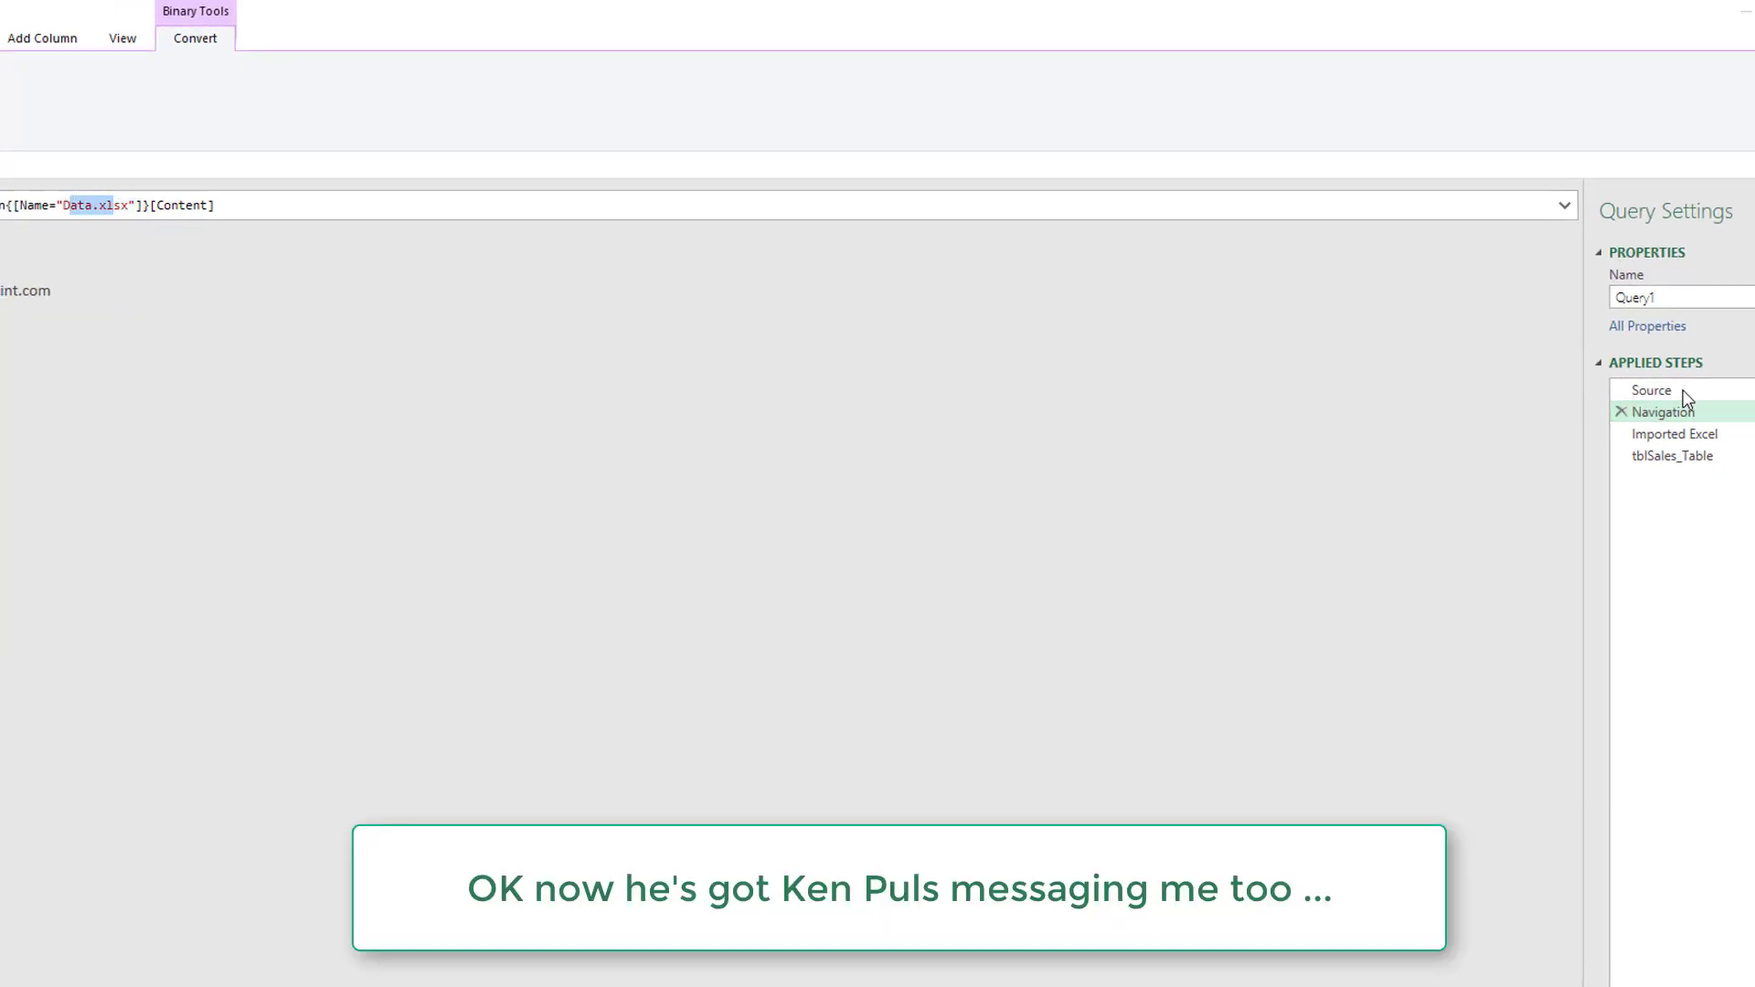
pyautogui.click(1679, 389)
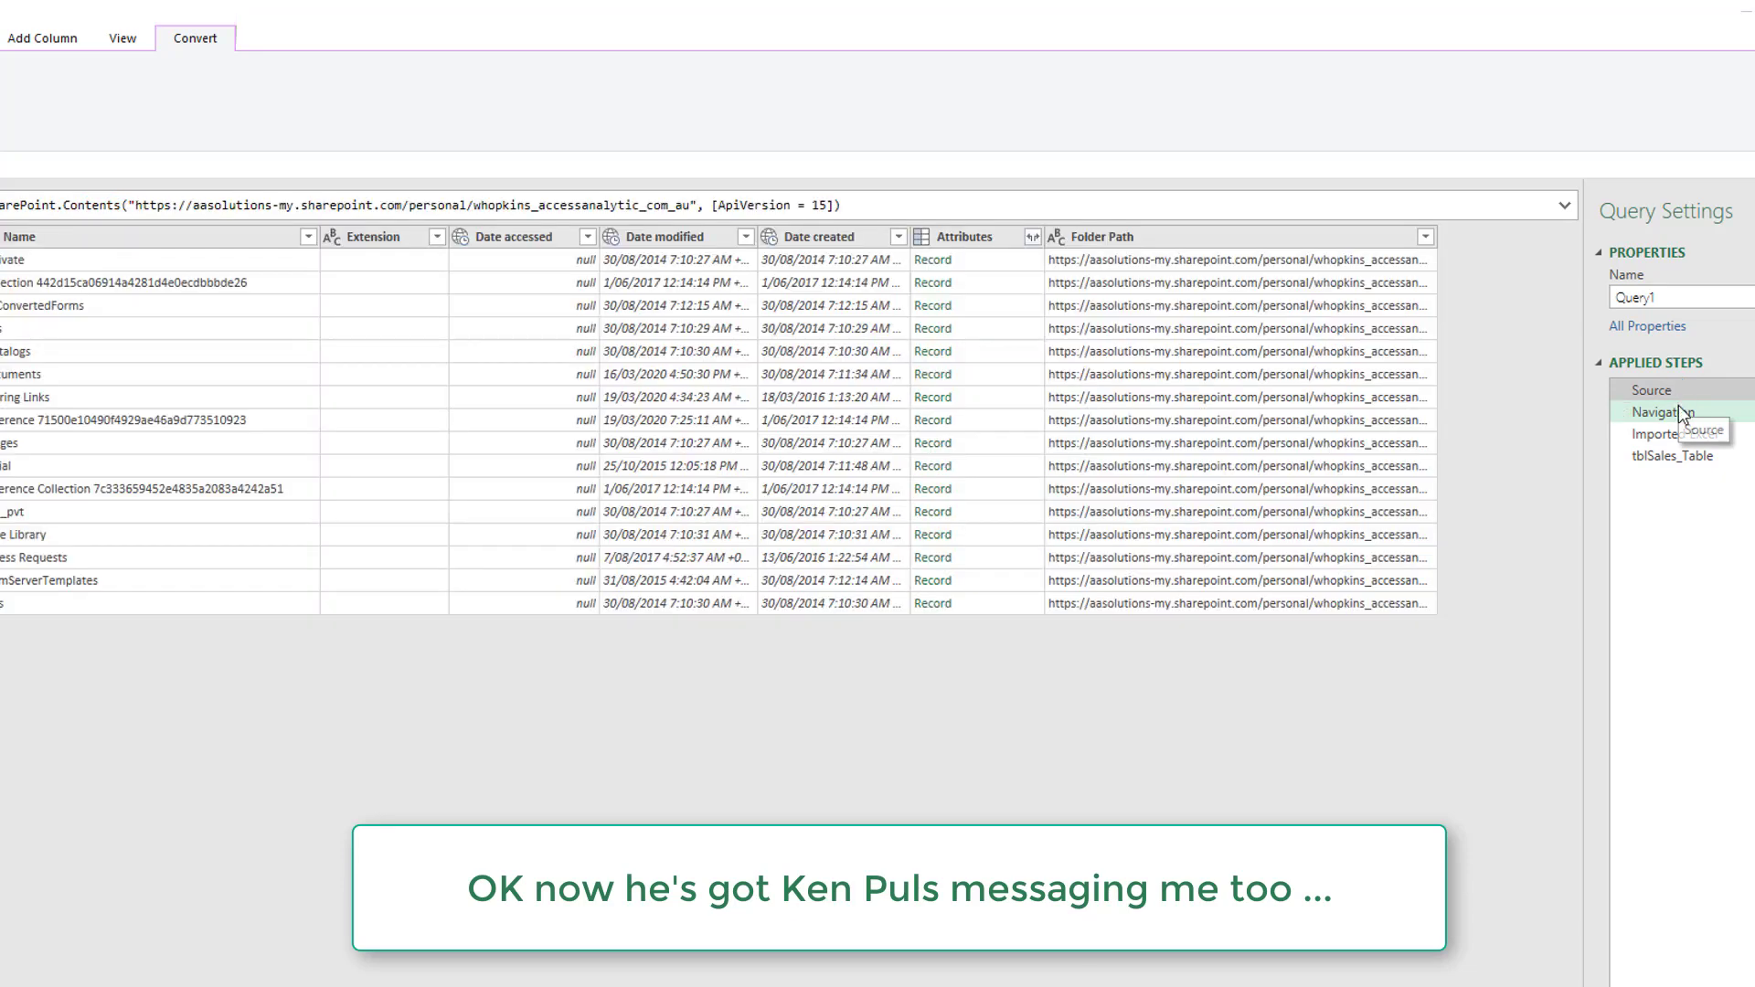
pyautogui.click(1682, 413)
pyautogui.click(1679, 432)
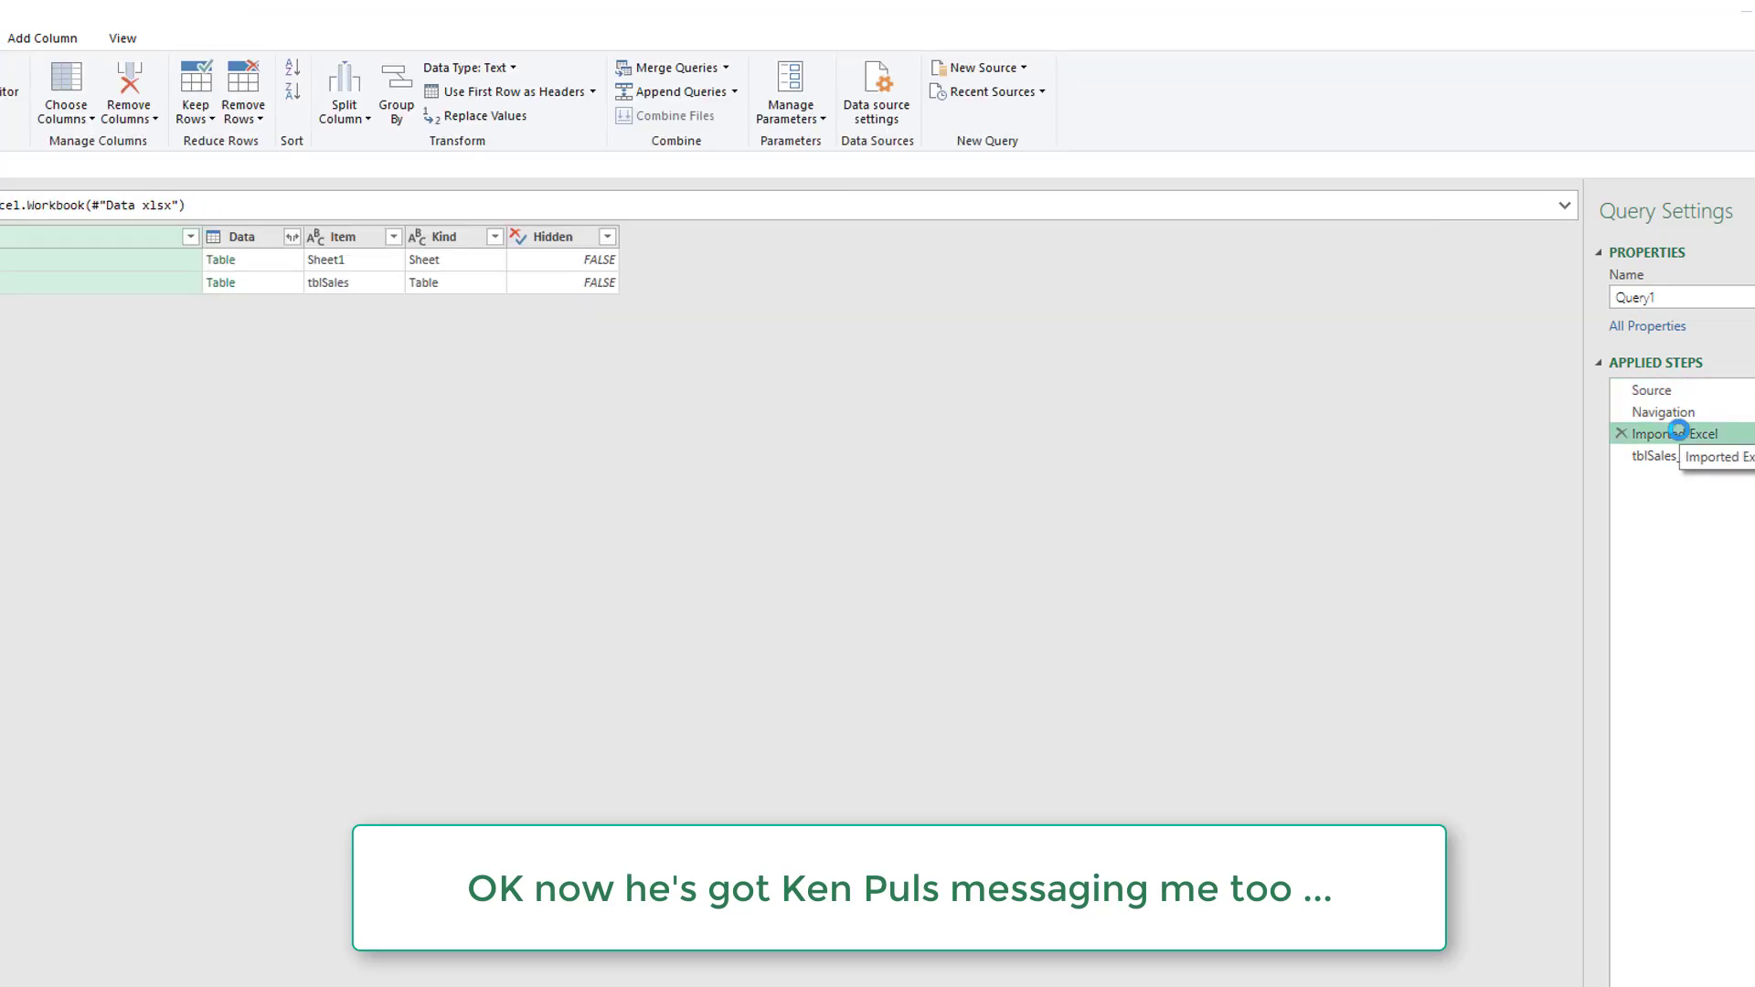
pyautogui.click(1691, 450)
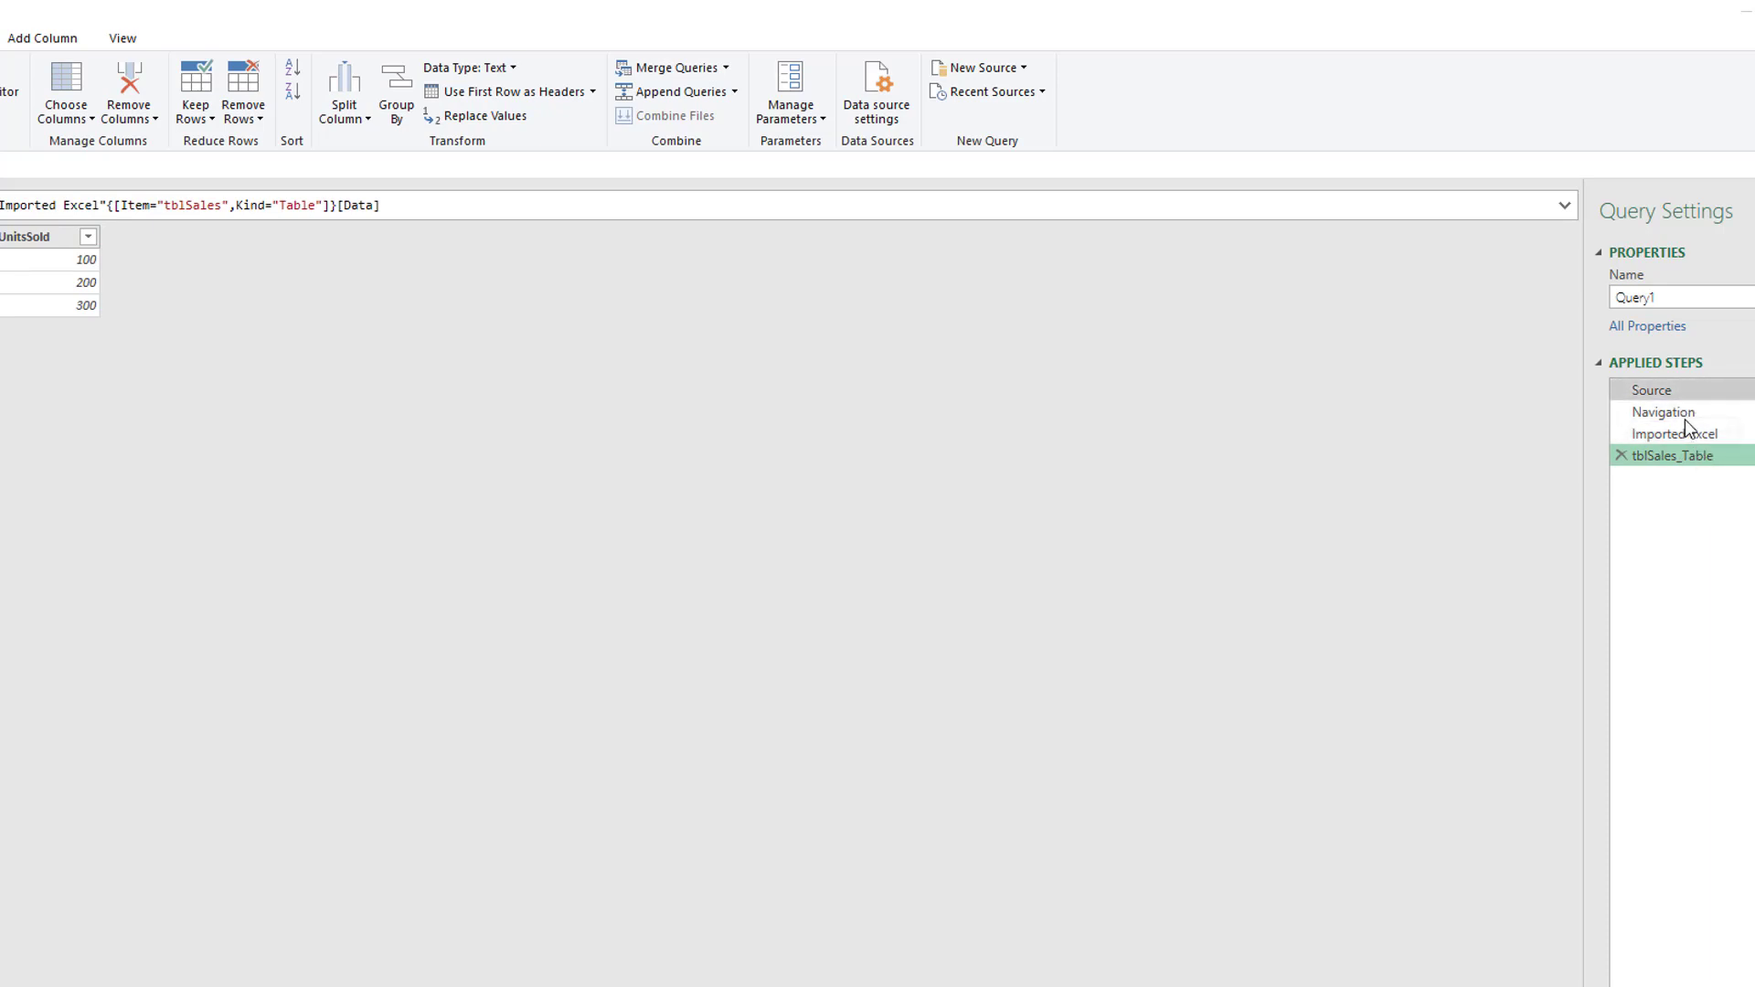
# Check Data source settings, then compare the Source and Navigation steps
pyautogui.click(867, 89)
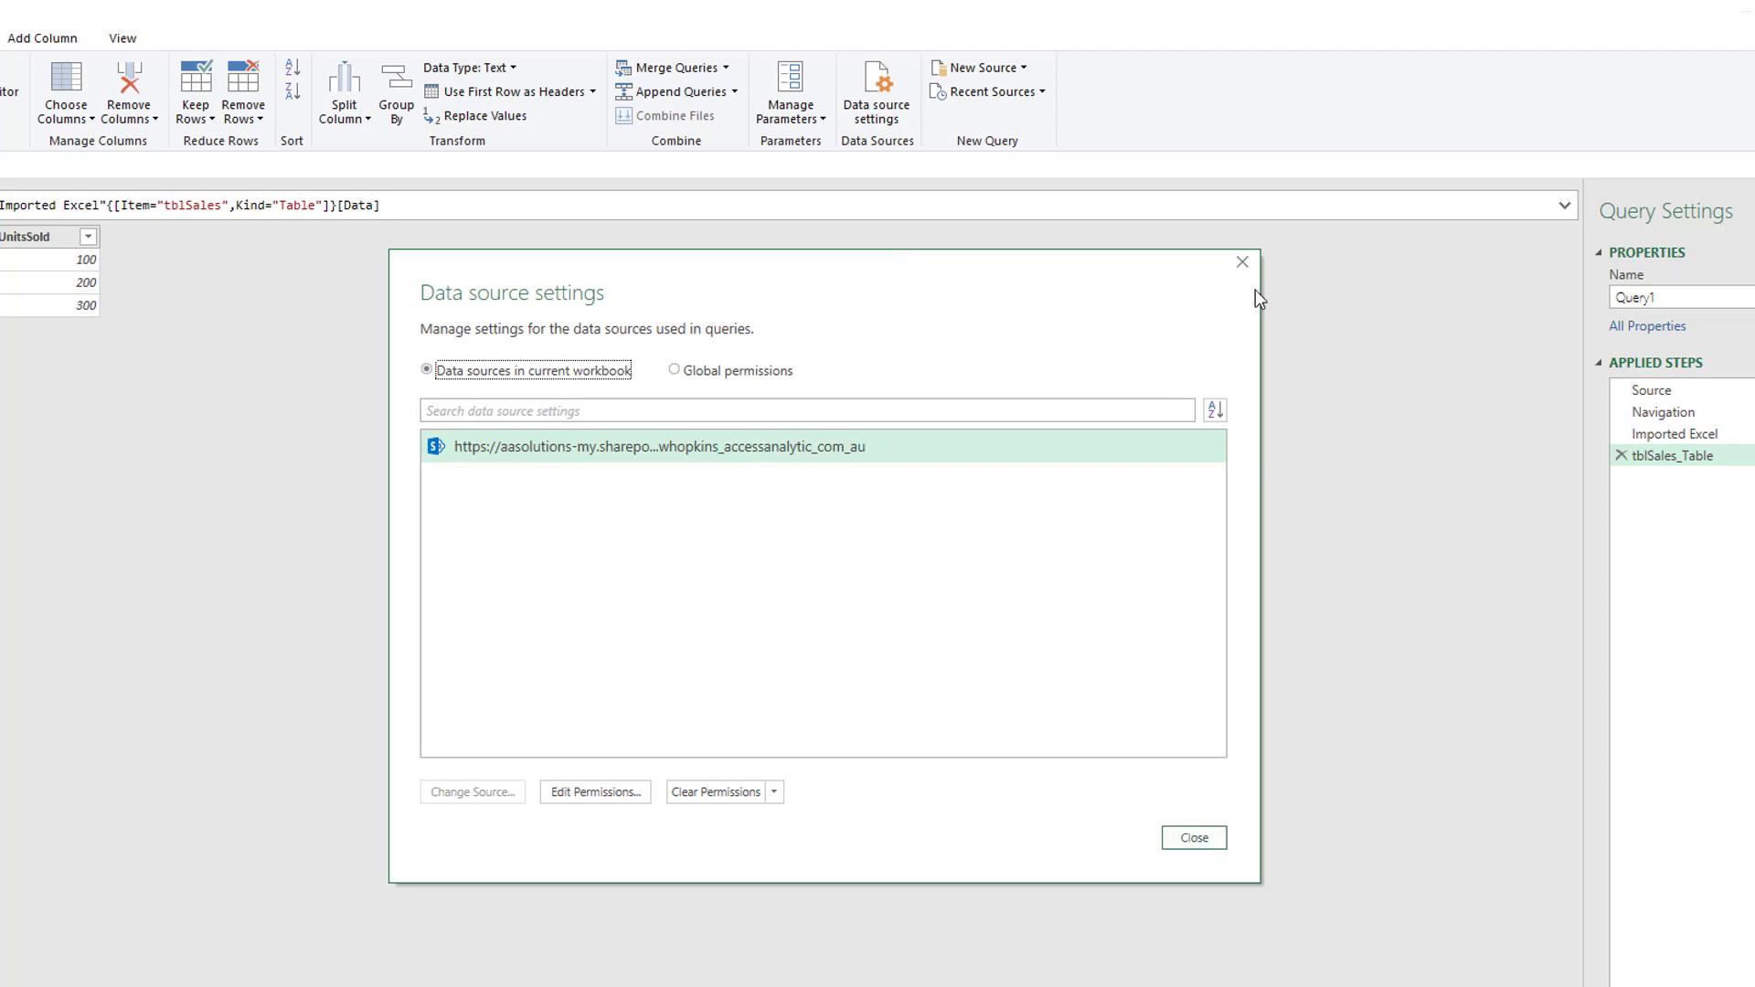
pyautogui.click(1241, 263)
pyautogui.click(1671, 415)
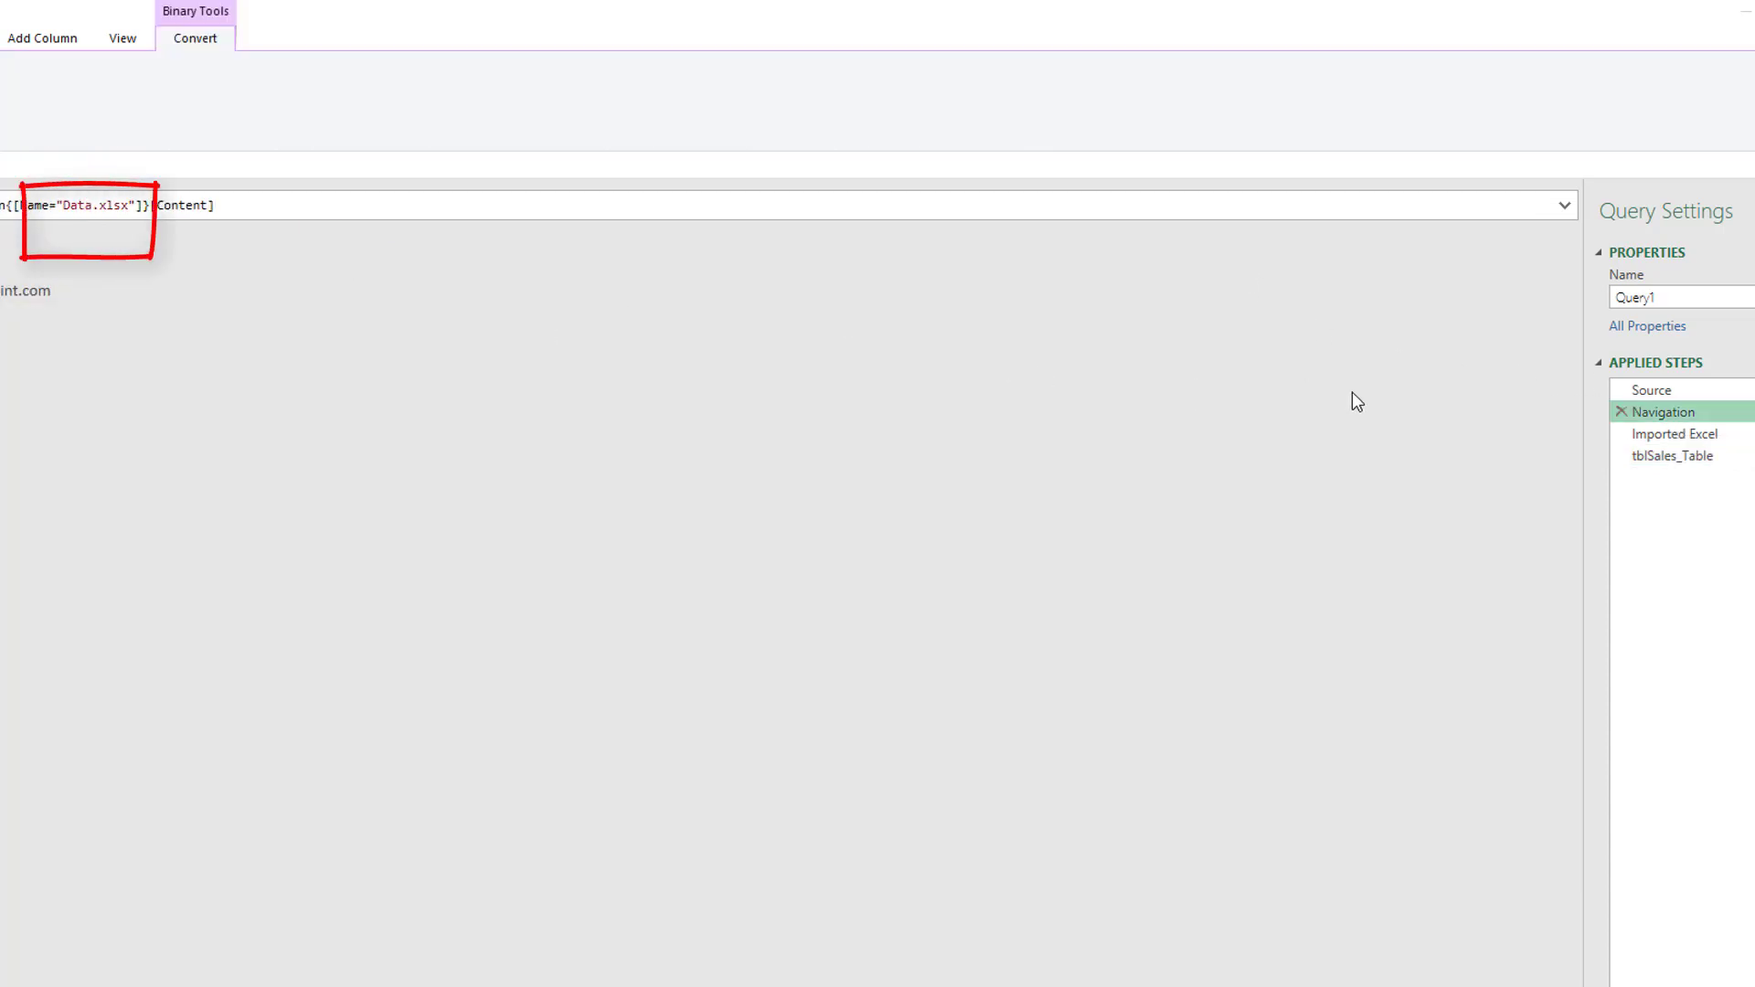
pyautogui.click(1676, 382)
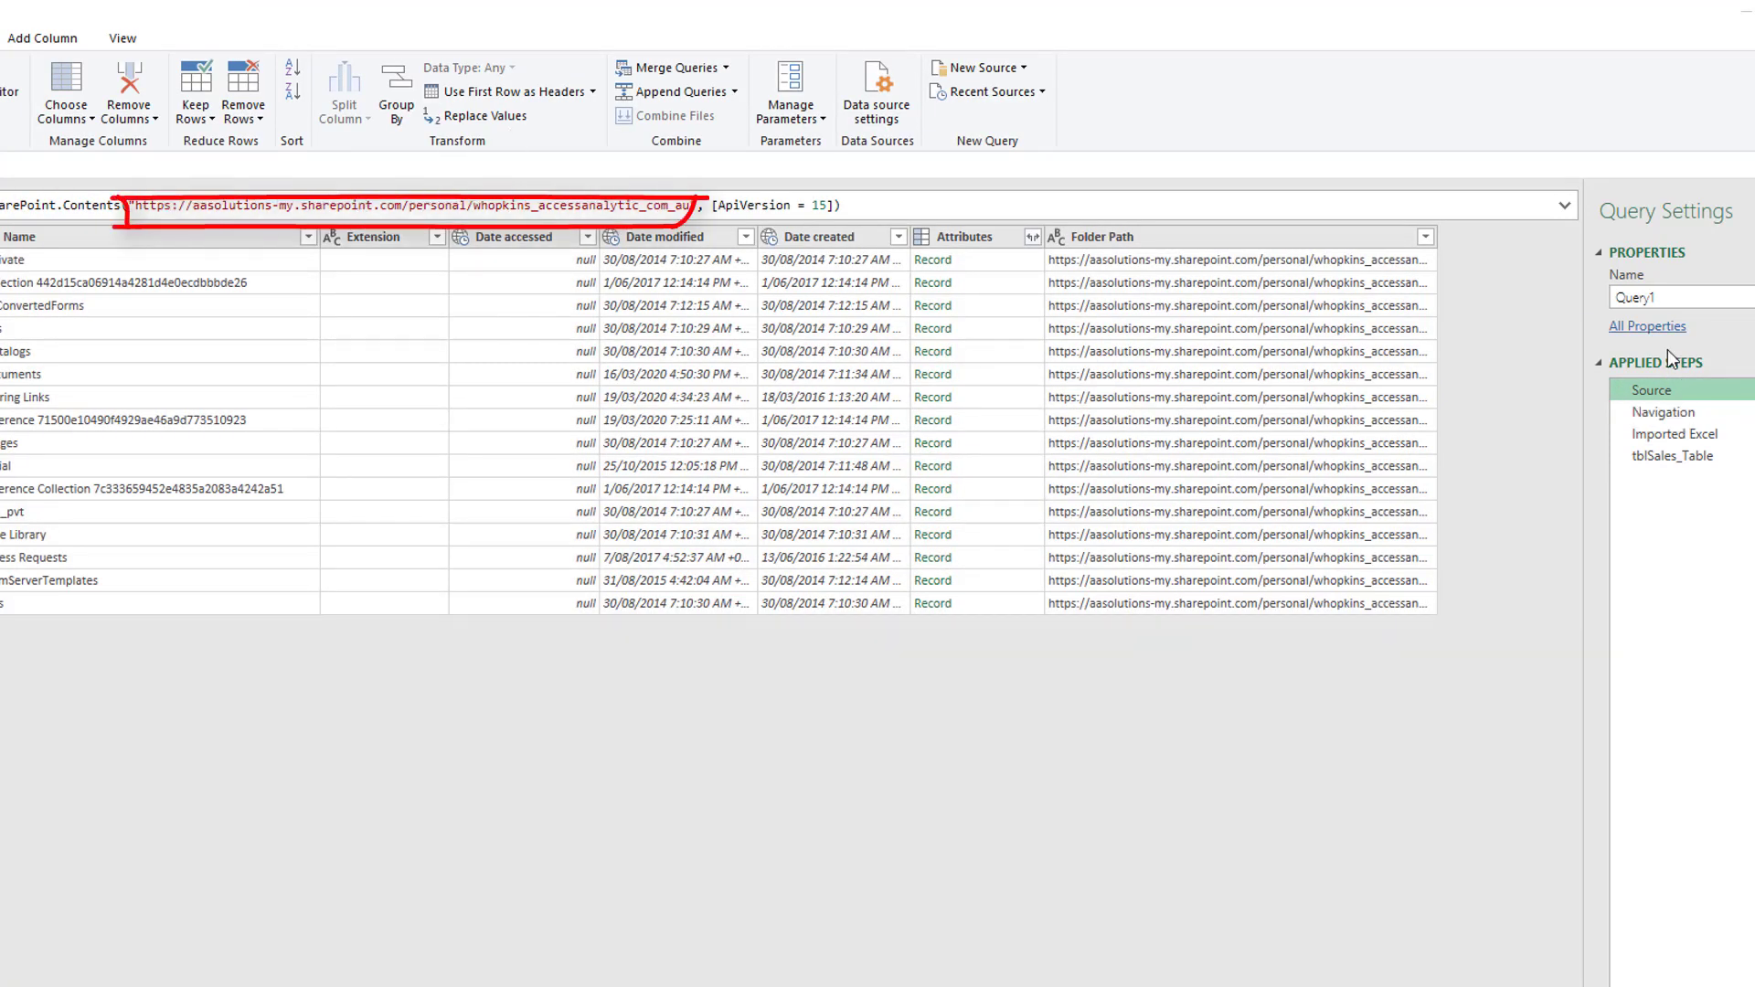
pyautogui.click(1690, 417)
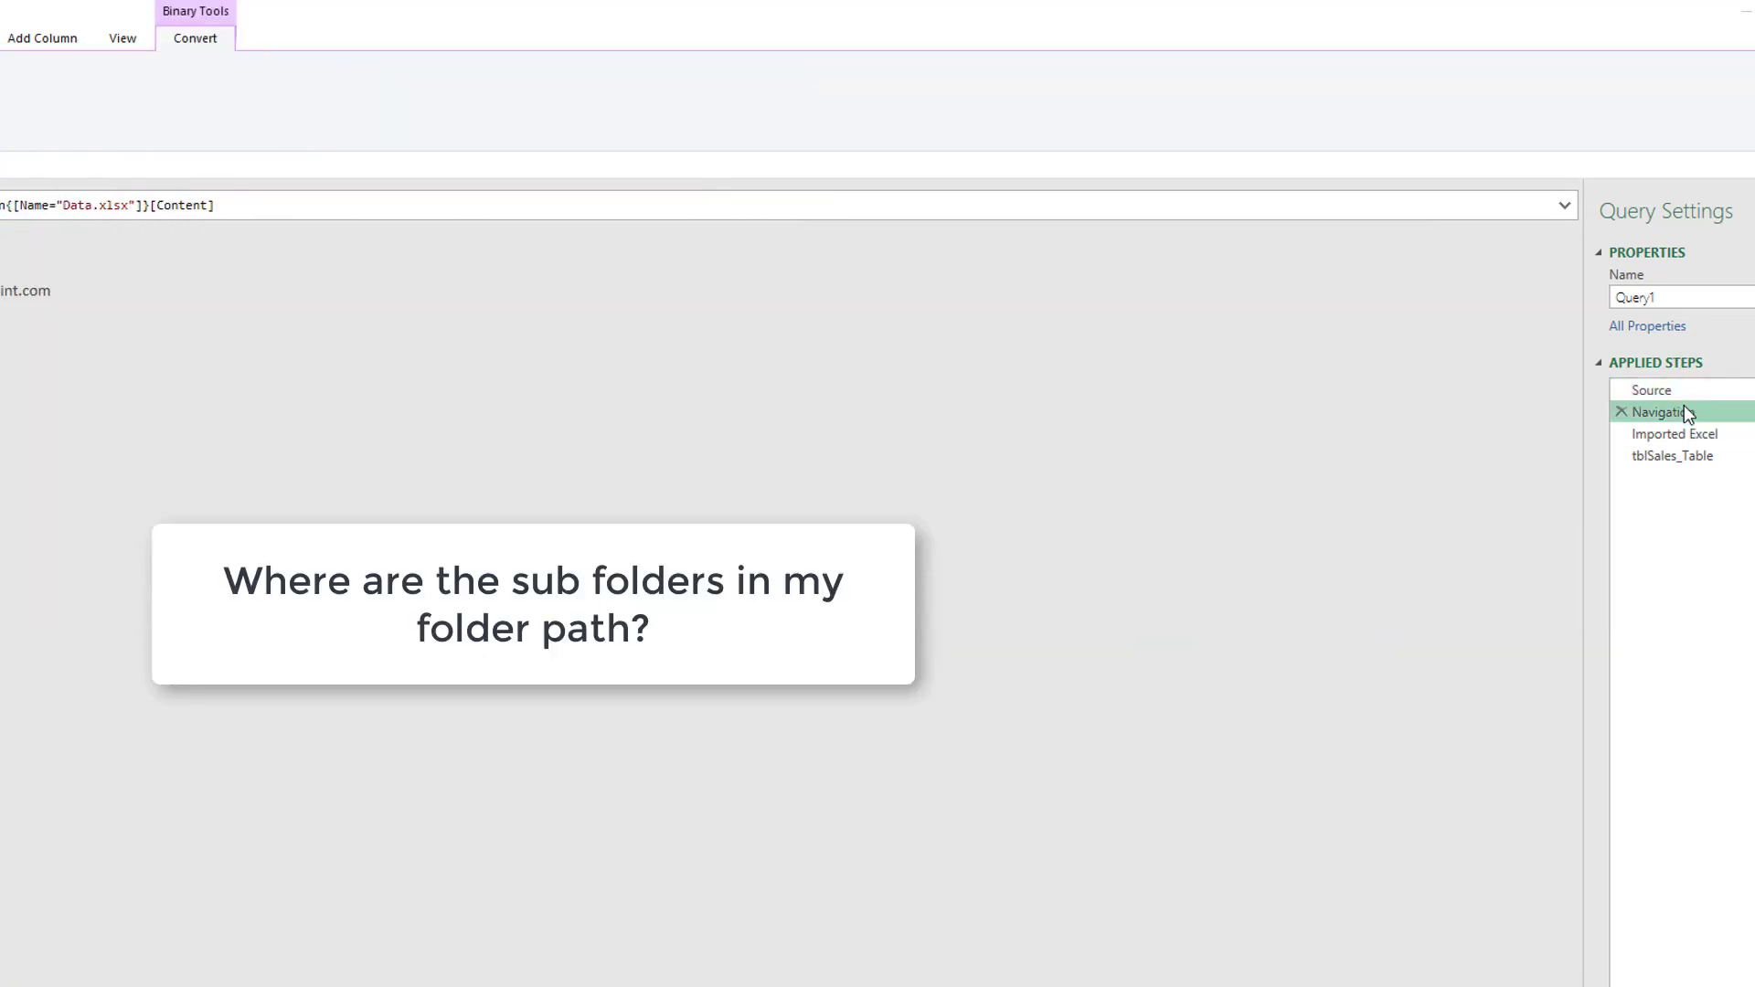
# Open Query1's M code in the Advanced Editor and mark the Demo Sessions step
pyautogui.click(93, 38)
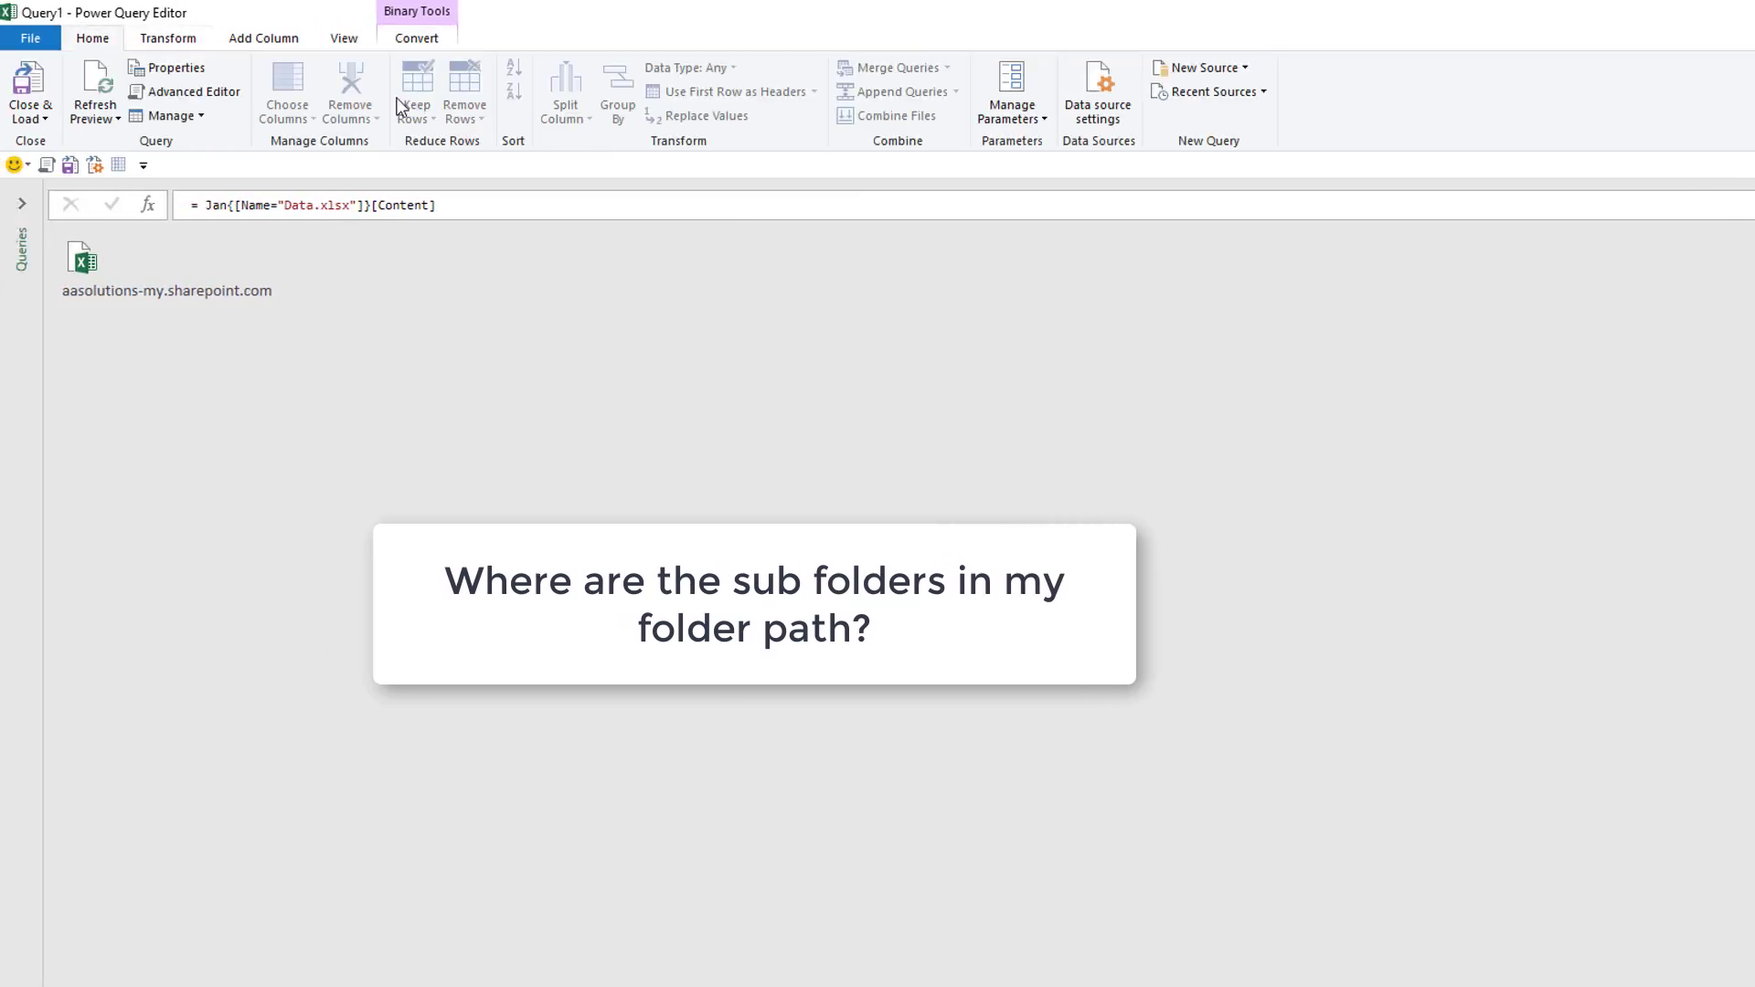
pyautogui.click(180, 95)
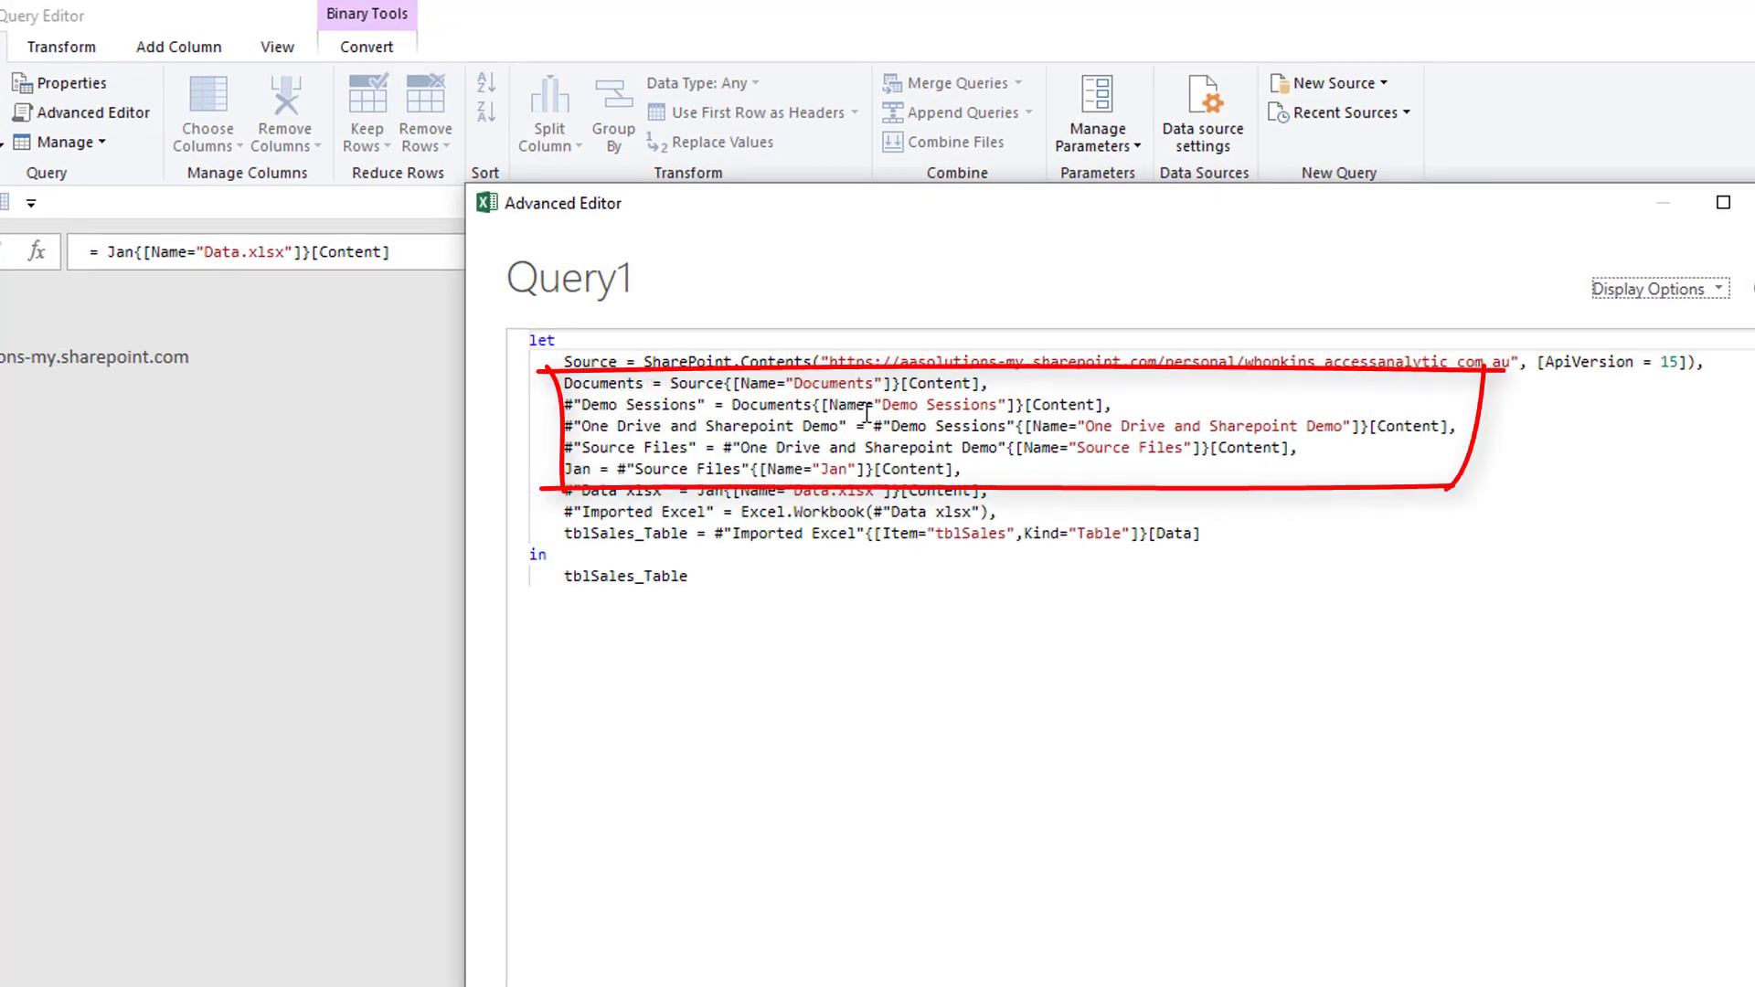
pyautogui.moveTo(893, 405); pyautogui.dragTo(971, 405)
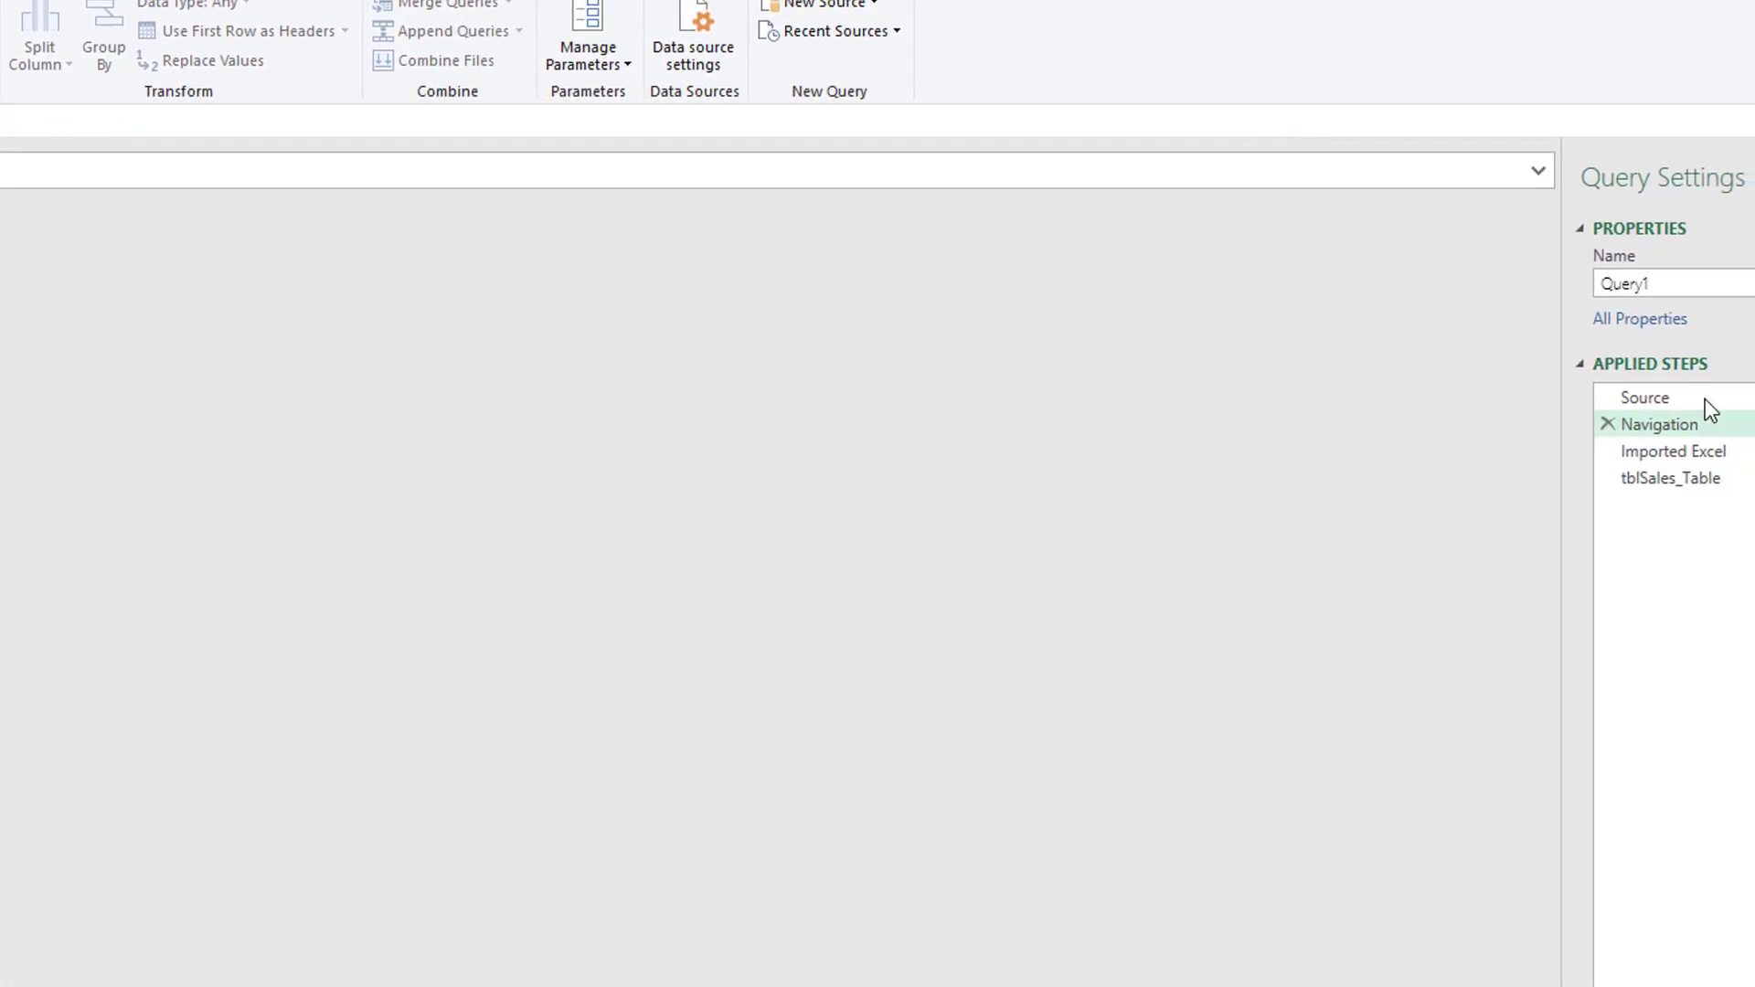
# Step through the Source, Navigation and Imported Excel formulas, then review the folder lines without saving
pyautogui.click(1703, 399)
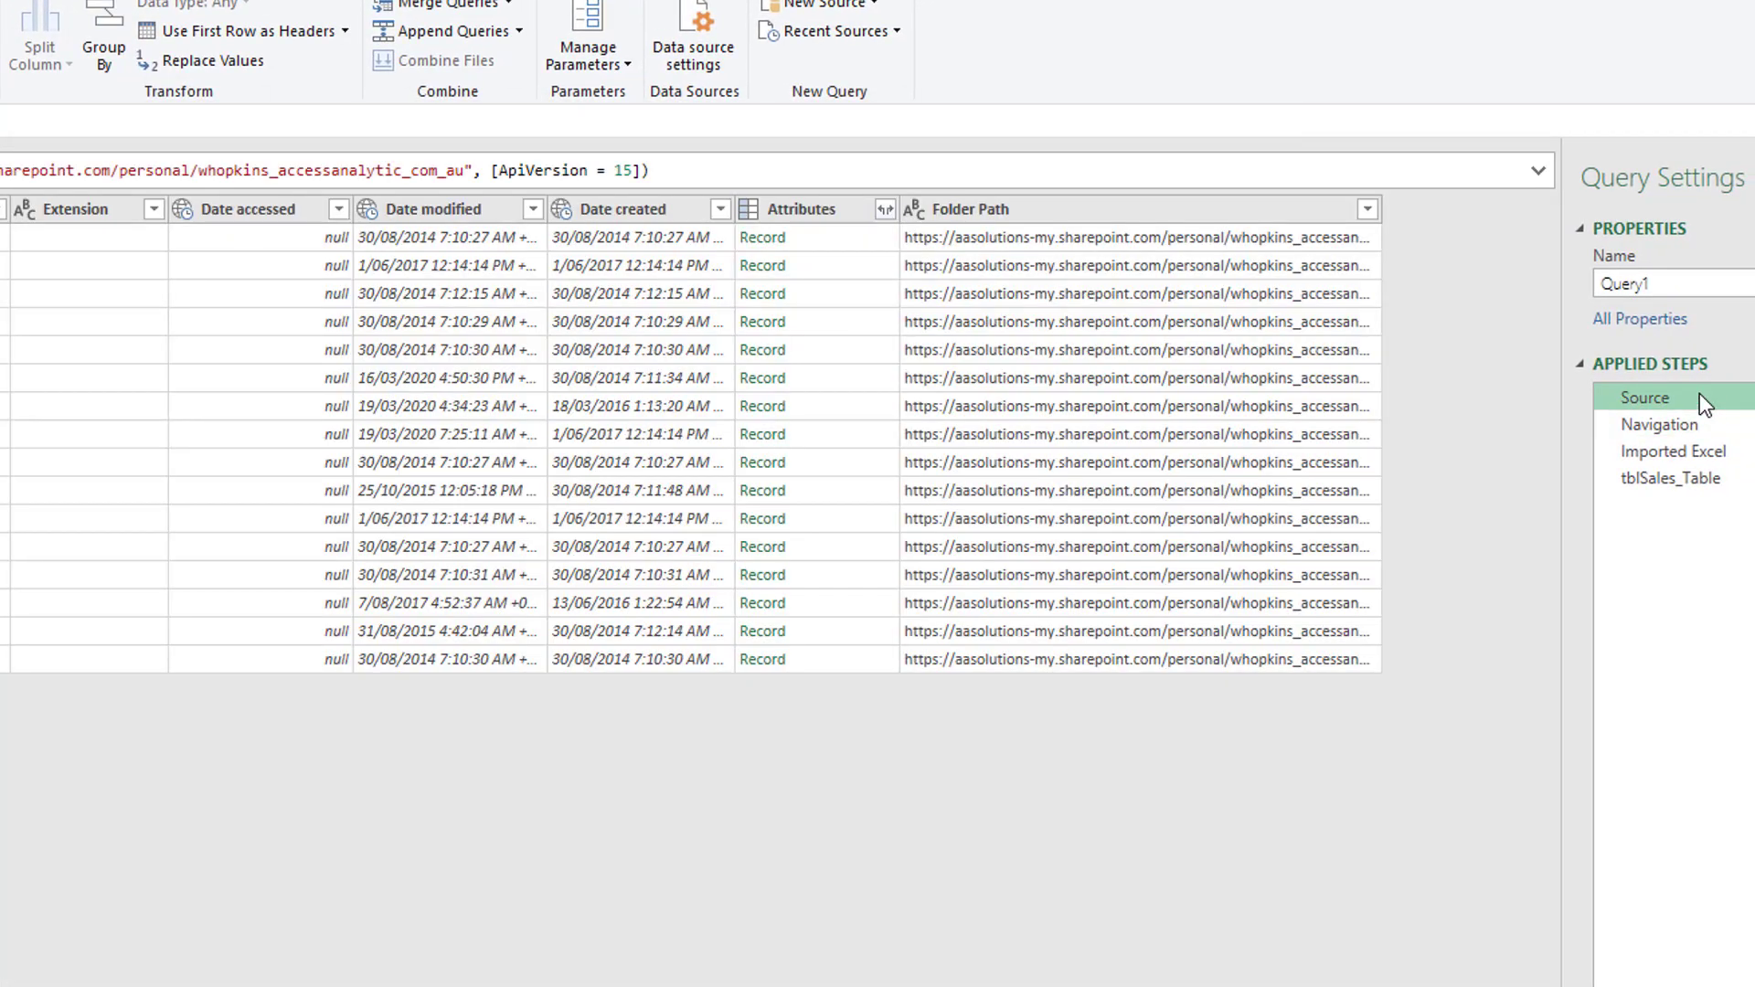
pyautogui.click(1728, 425)
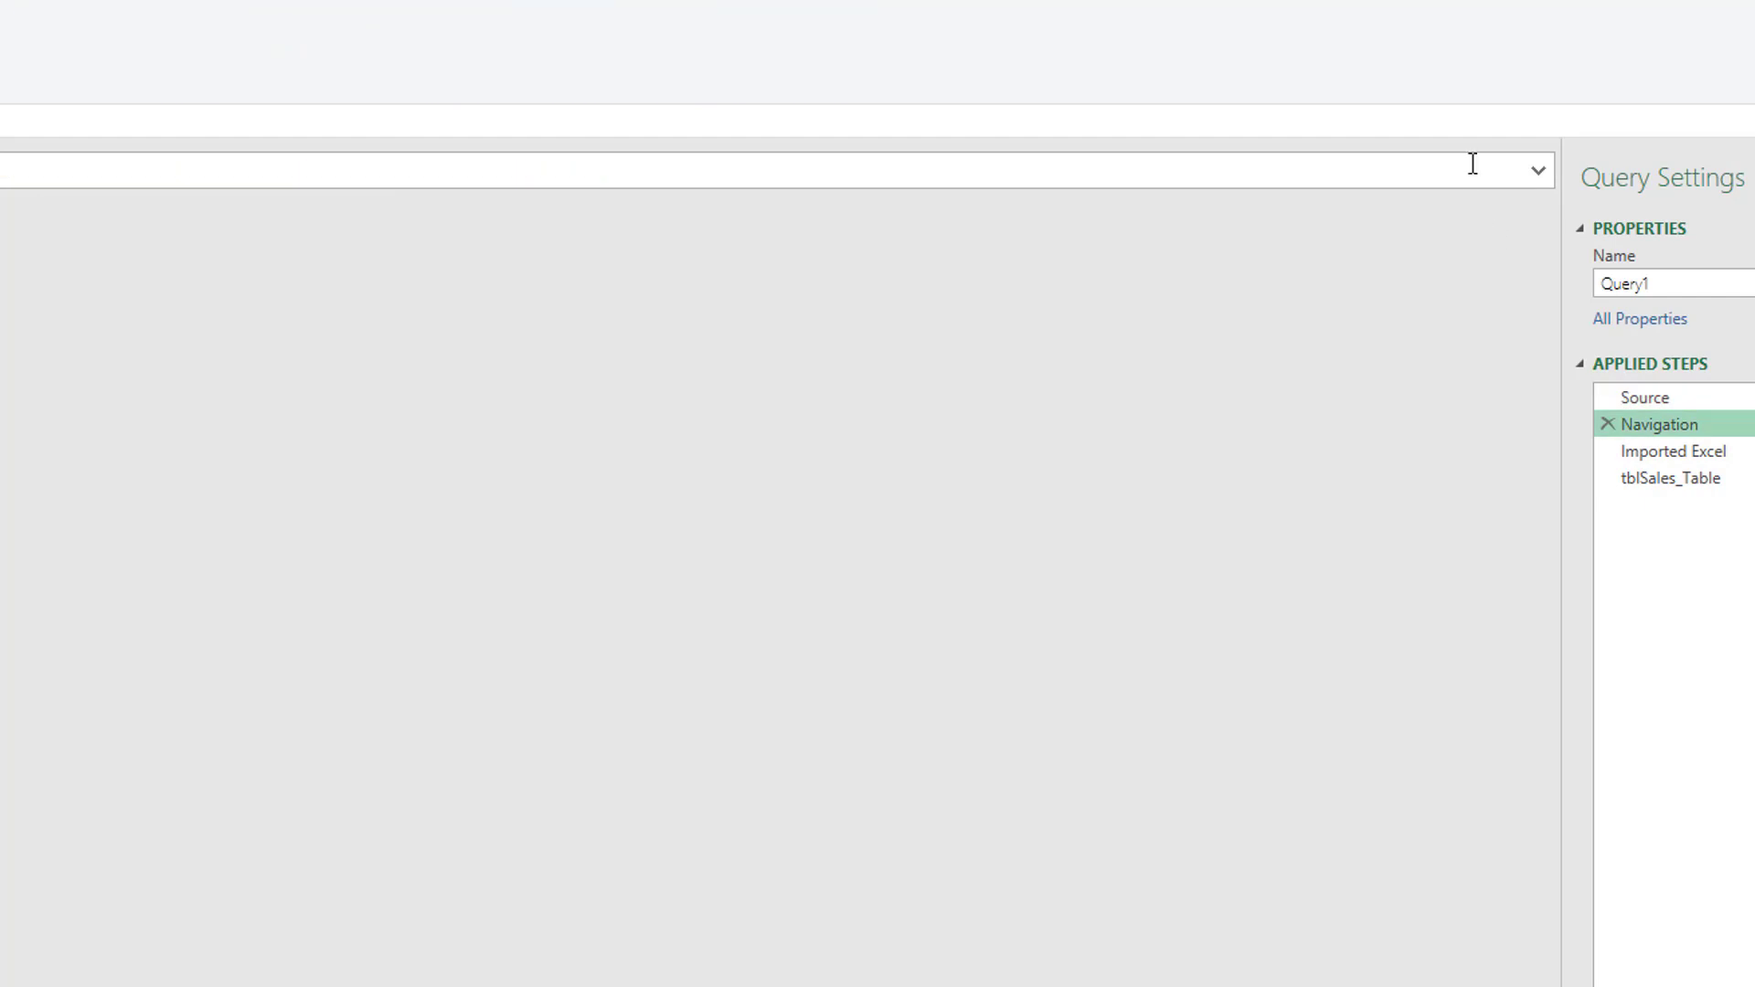
pyautogui.click(1539, 170)
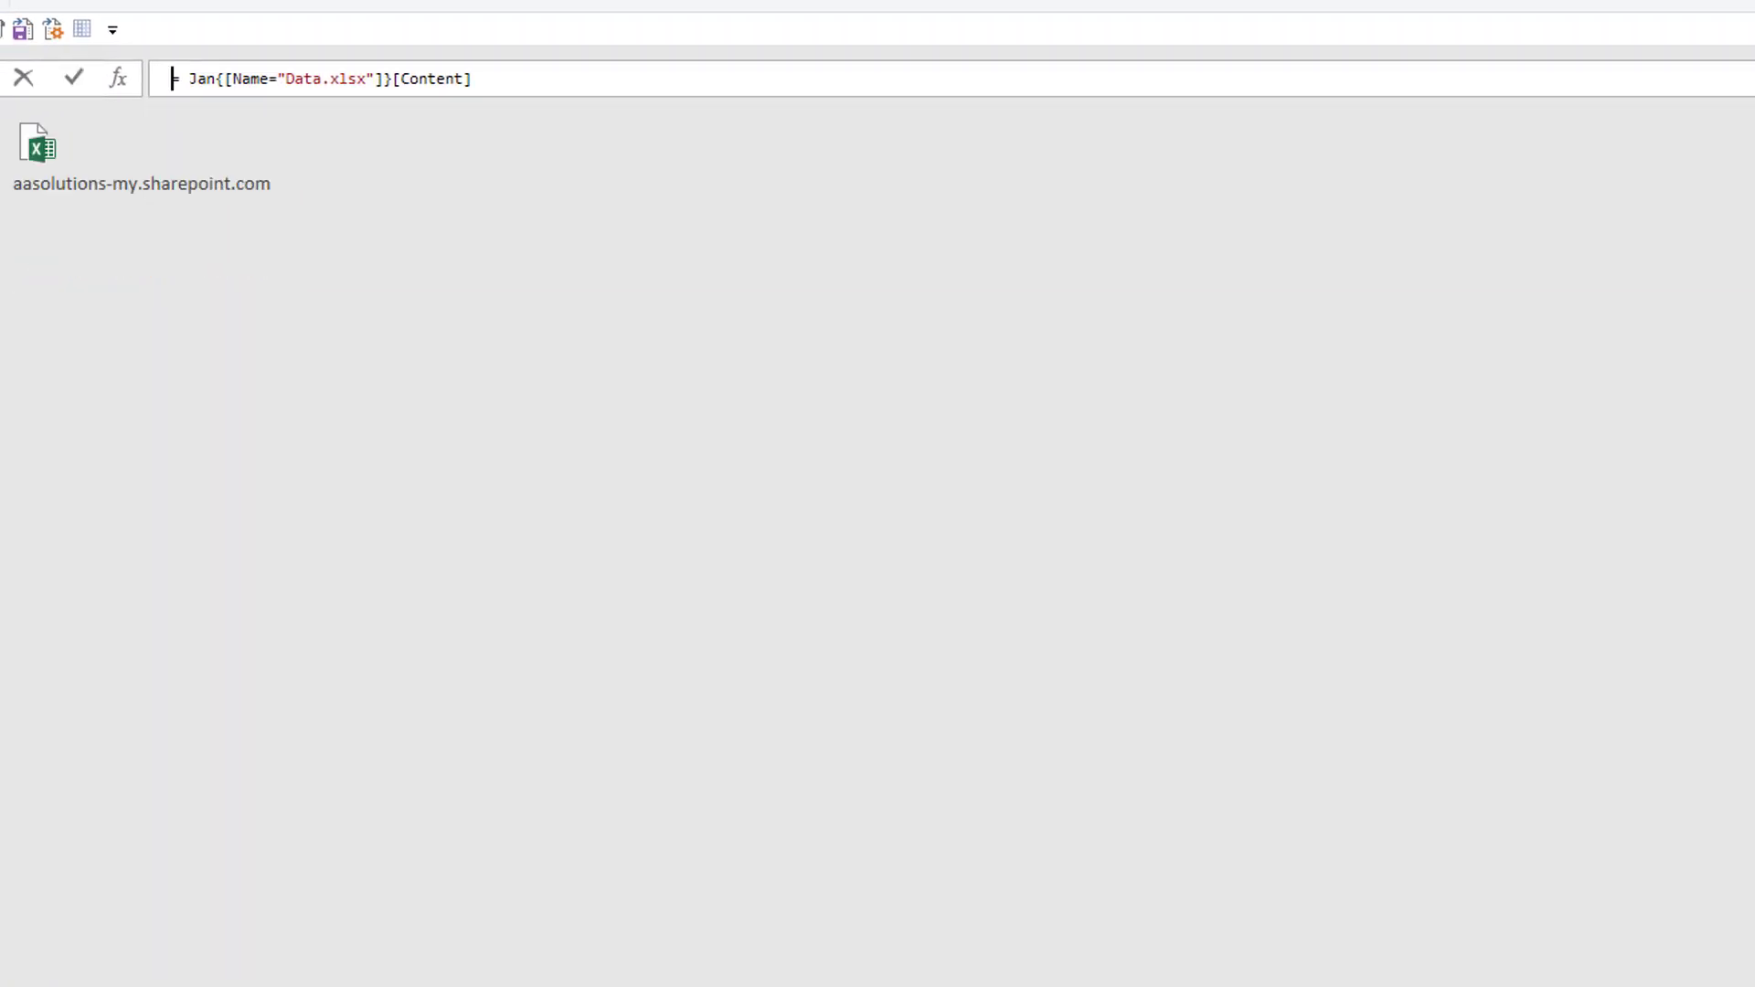
pyautogui.press('Escape')
pyautogui.press('Down')
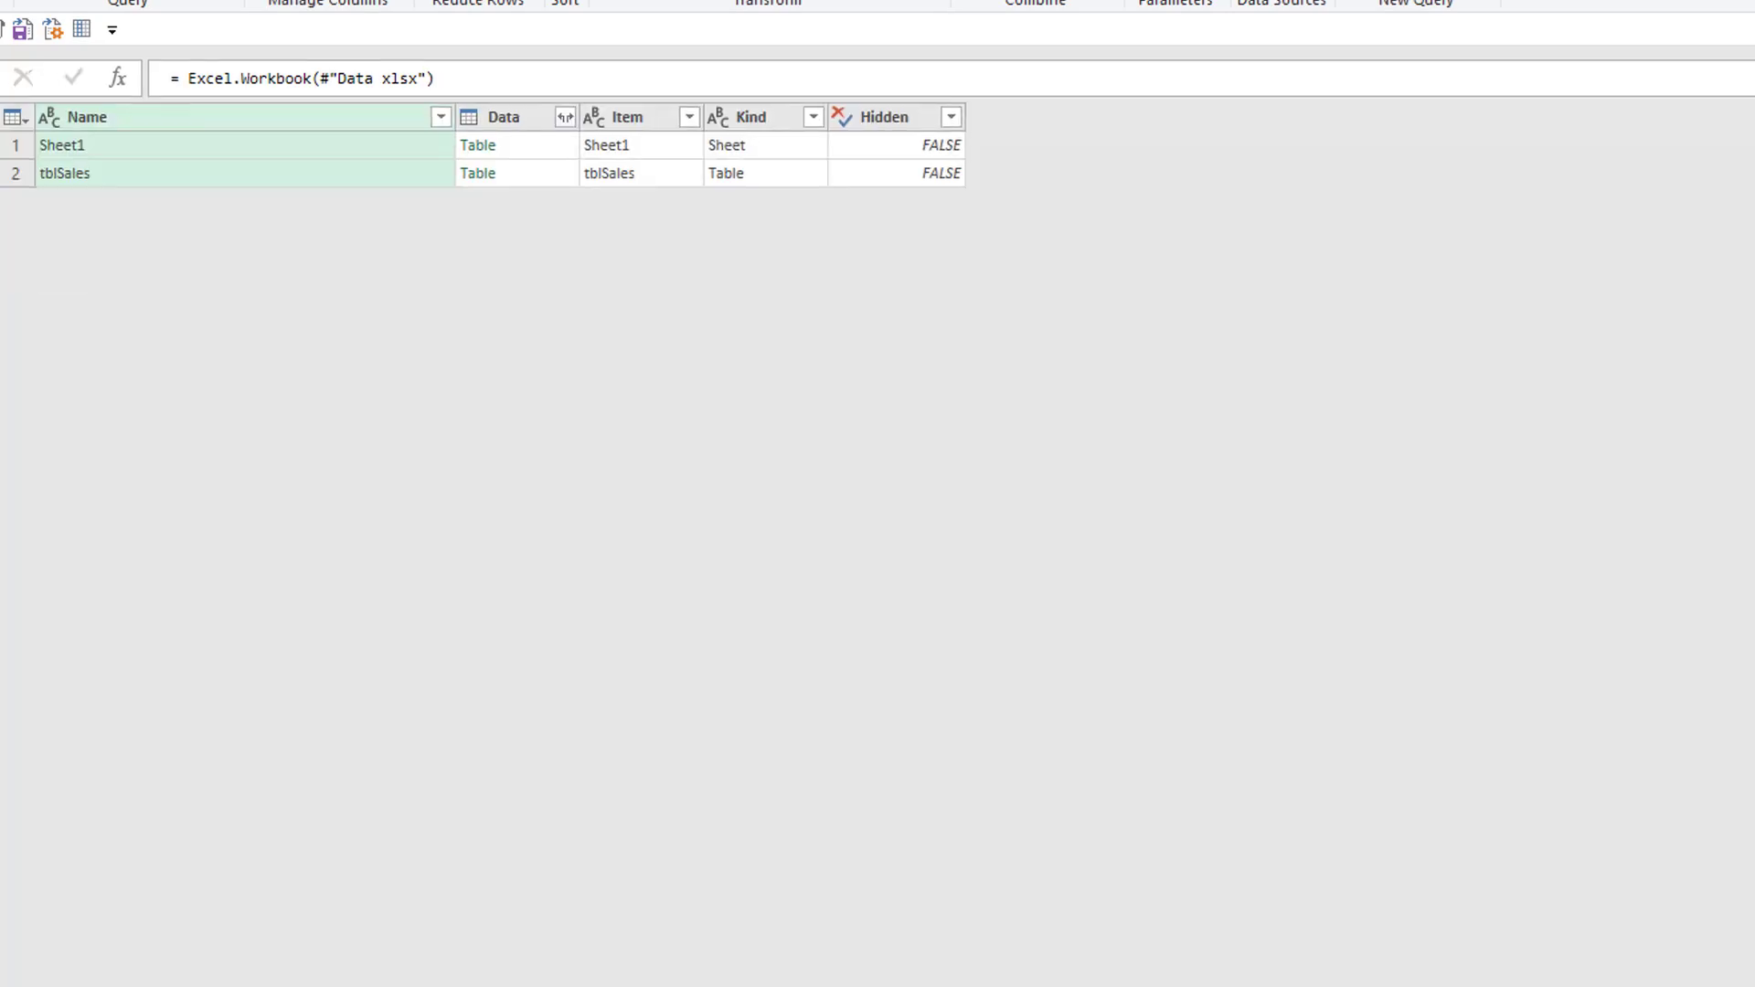
pyautogui.click(1751, 84)
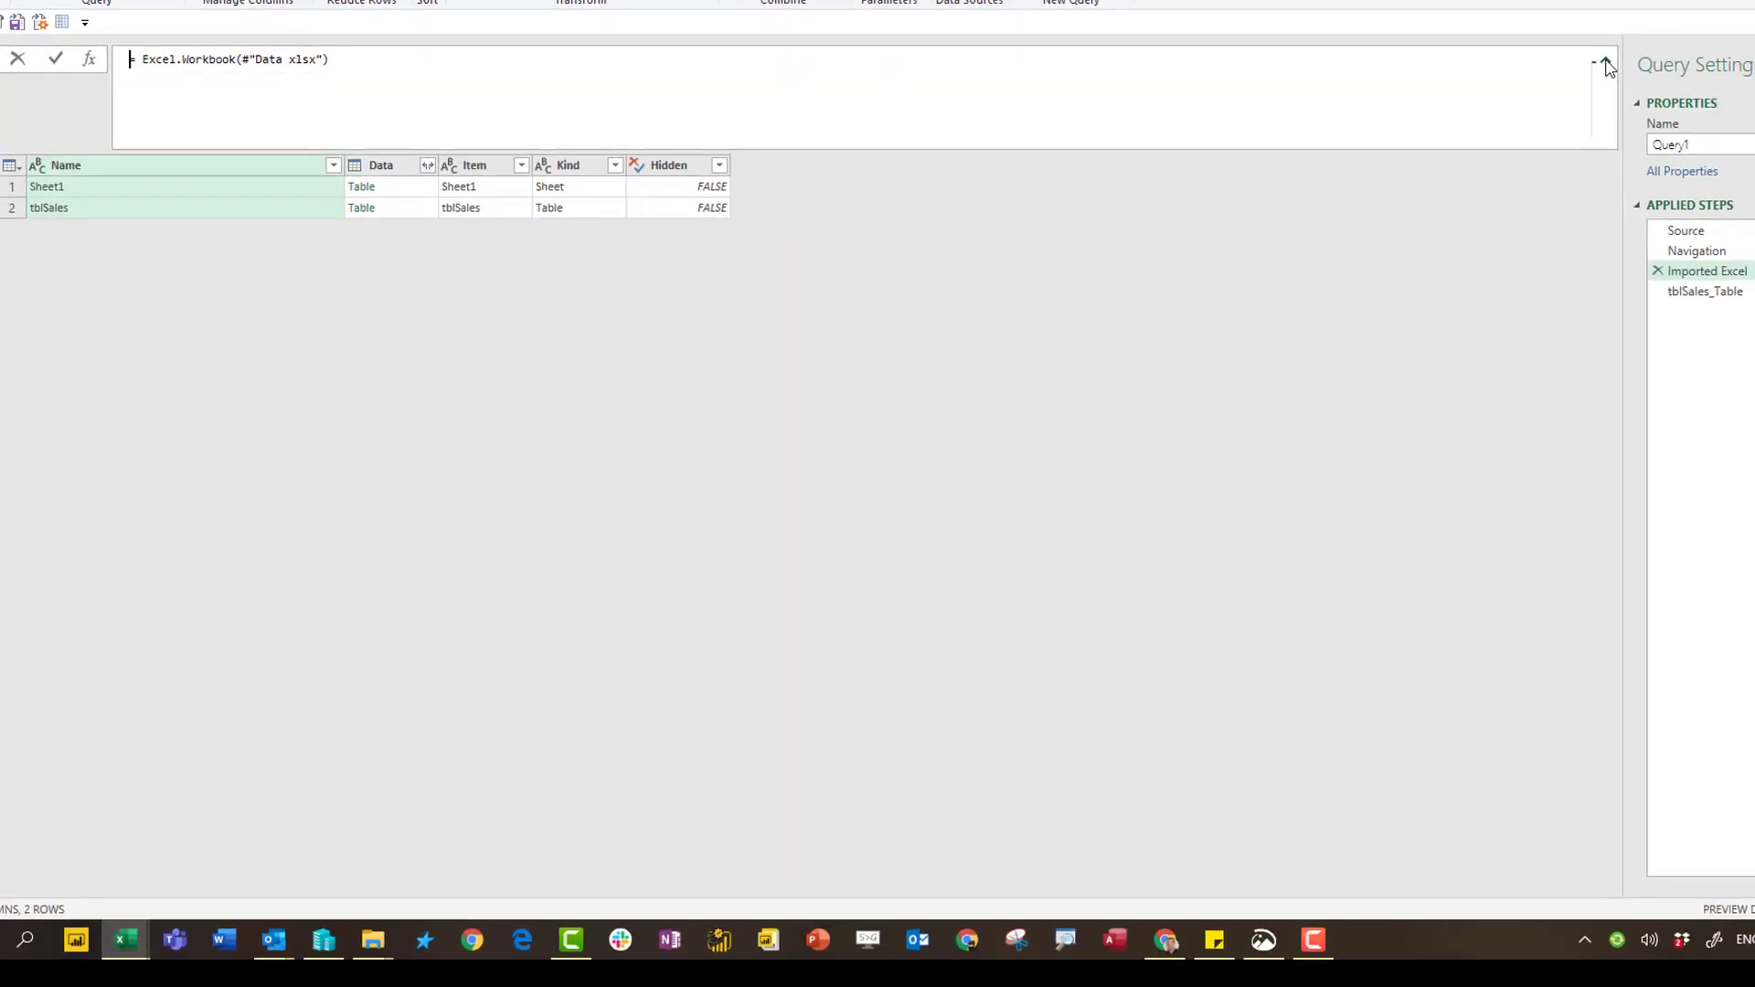
pyautogui.click(1606, 63)
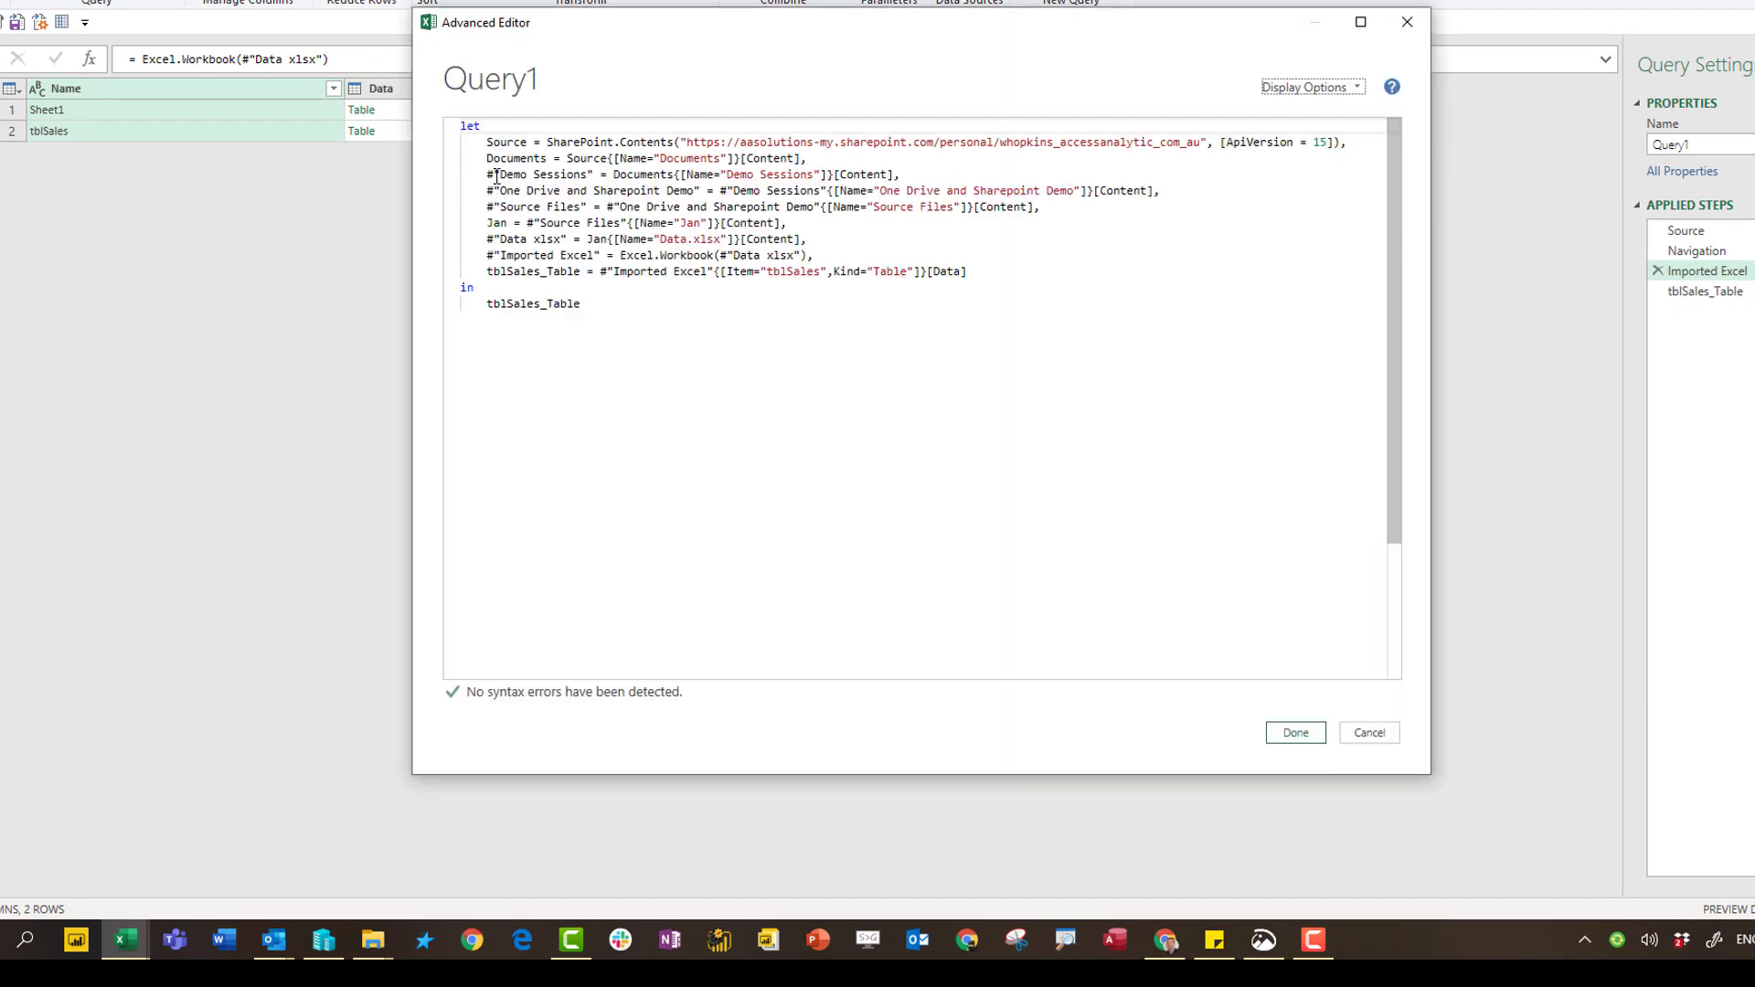
pyautogui.moveTo(487, 173); pyautogui.dragTo(910, 226)
pyautogui.click(1371, 731)
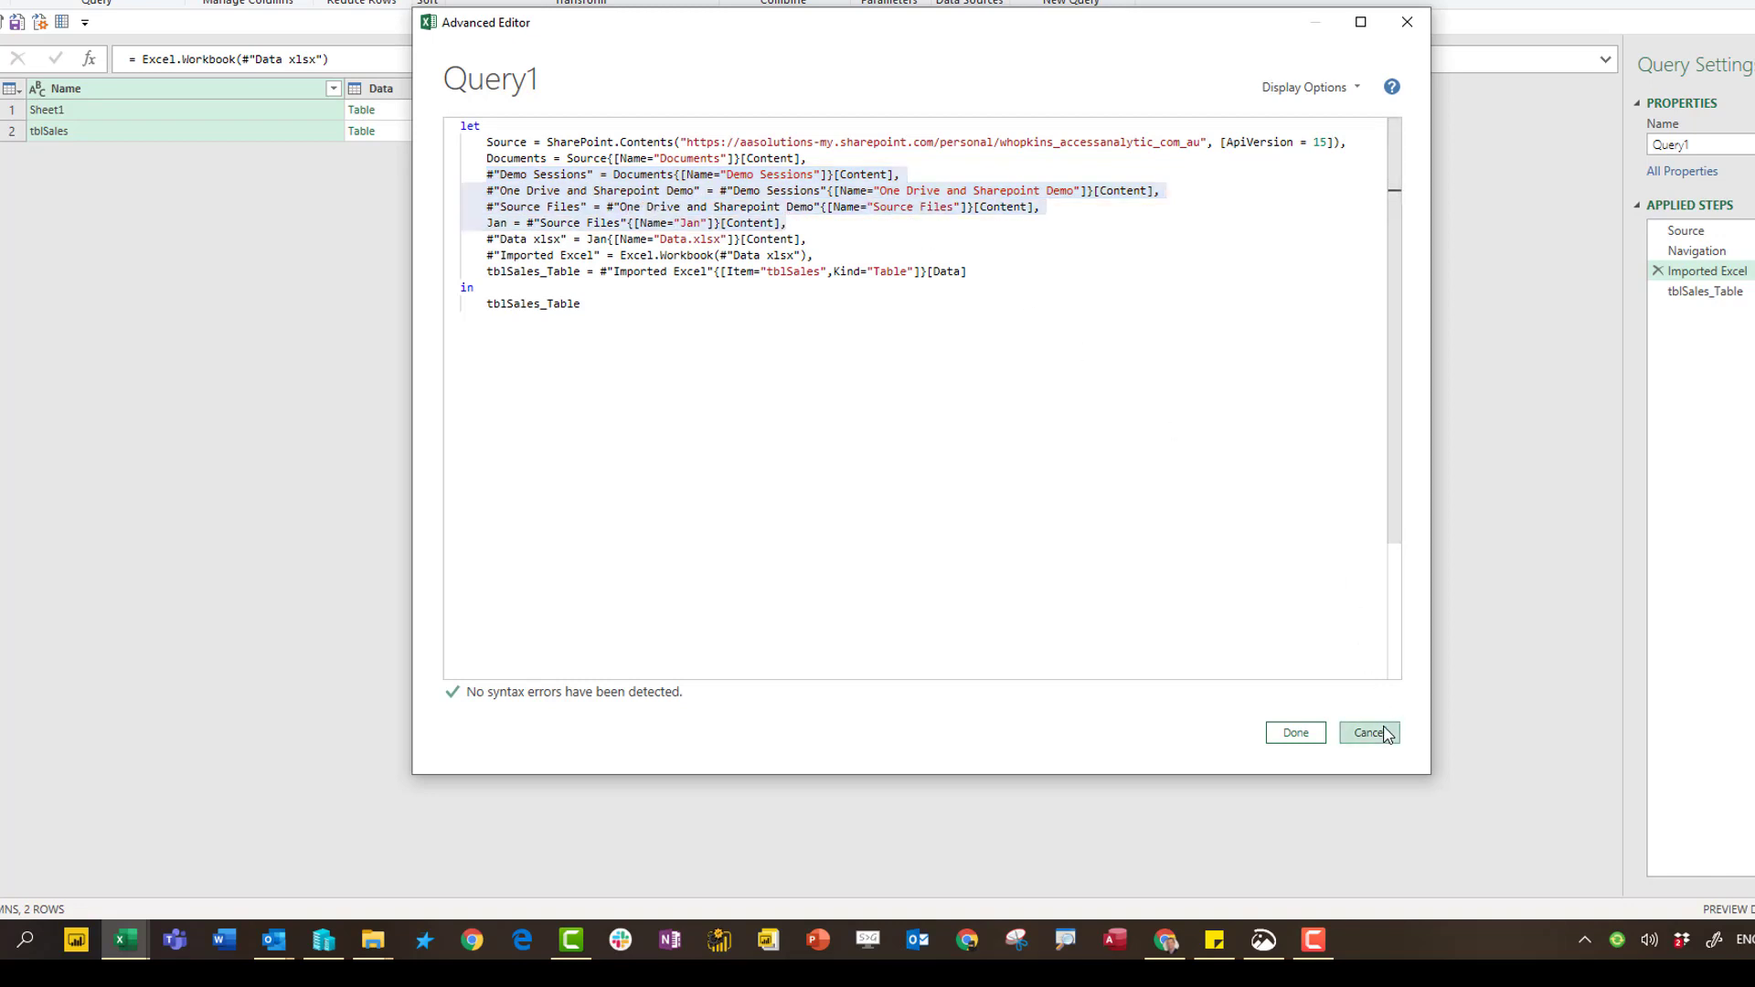